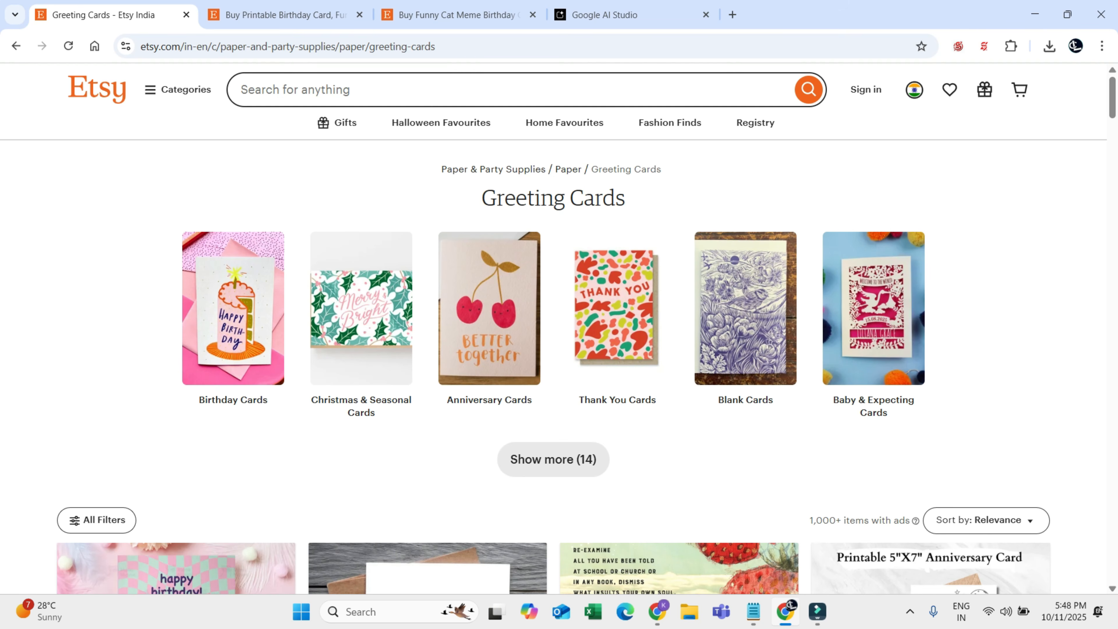
Step: Look through Etsy's Greeting Cards category, comparing card designs, prices, ratings and digital download listings
{"action": "scroll", "coordinate": [427, 273], "scroll_direction": "down", "scroll_amount": 9}
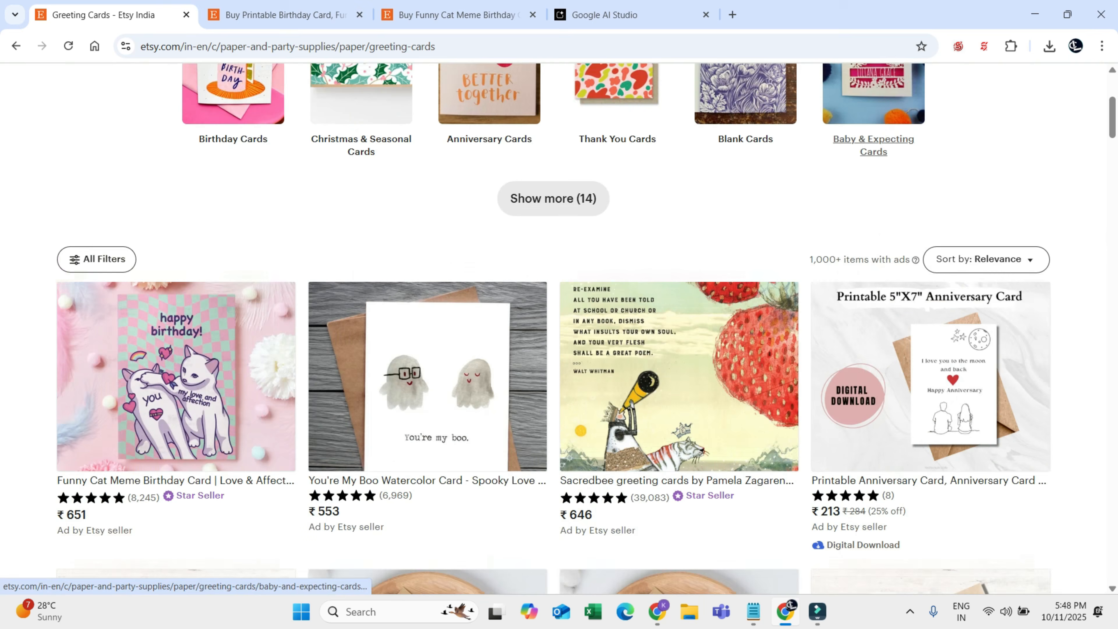
{"action": "scroll", "coordinate": [426, 273], "scroll_direction": "up", "scroll_amount": 4}
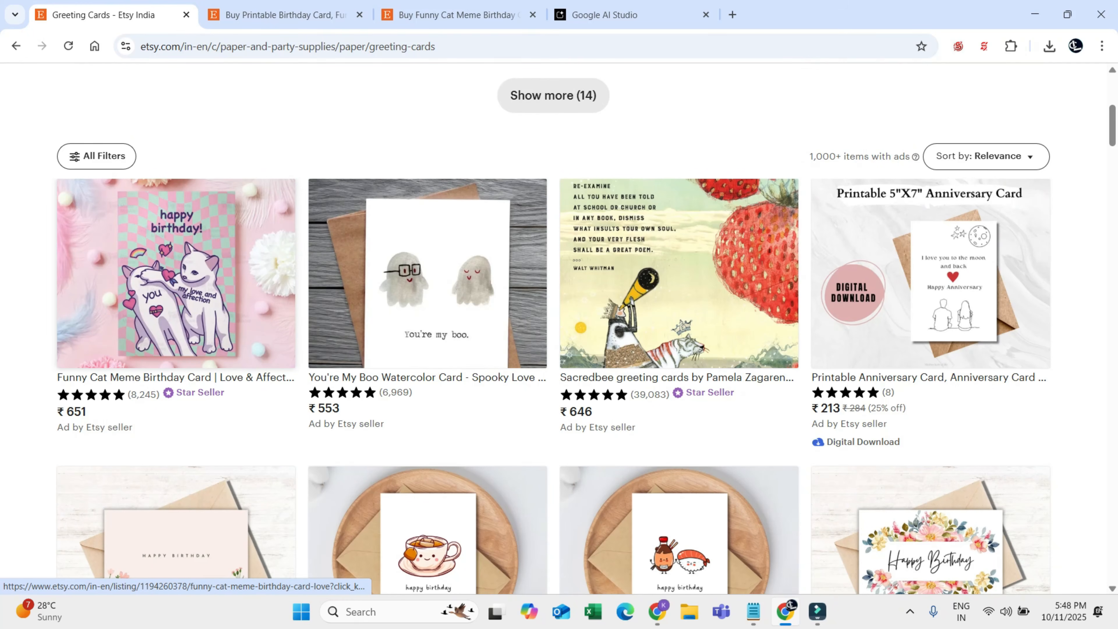
{"action": "scroll", "coordinate": [427, 273], "scroll_direction": "down", "scroll_amount": 5}
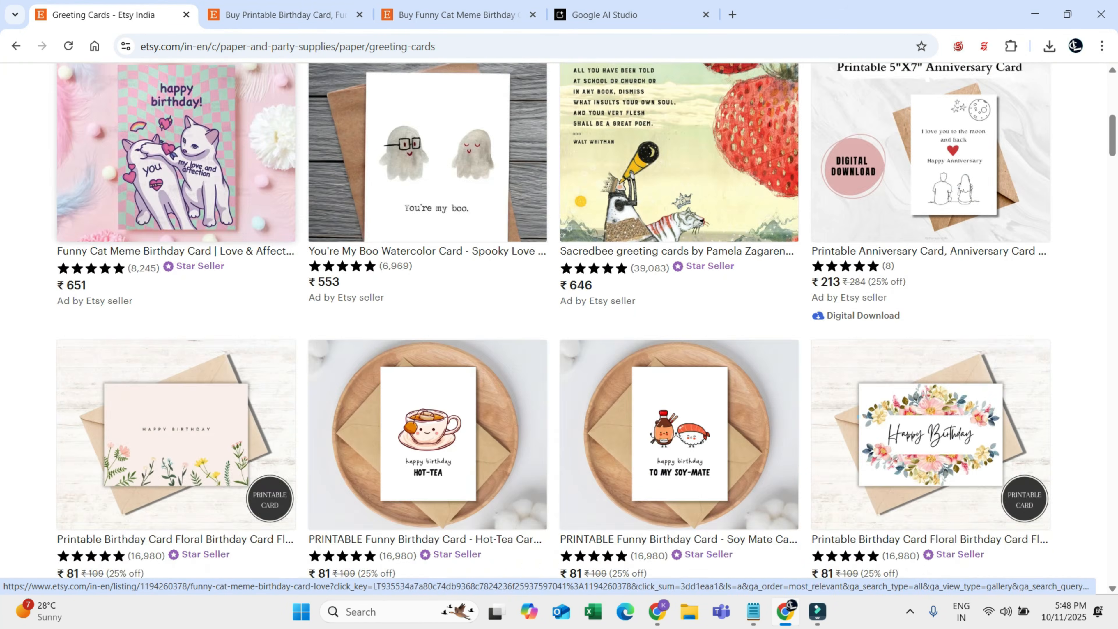
{"action": "scroll", "coordinate": [426, 273], "scroll_direction": "up", "scroll_amount": 5}
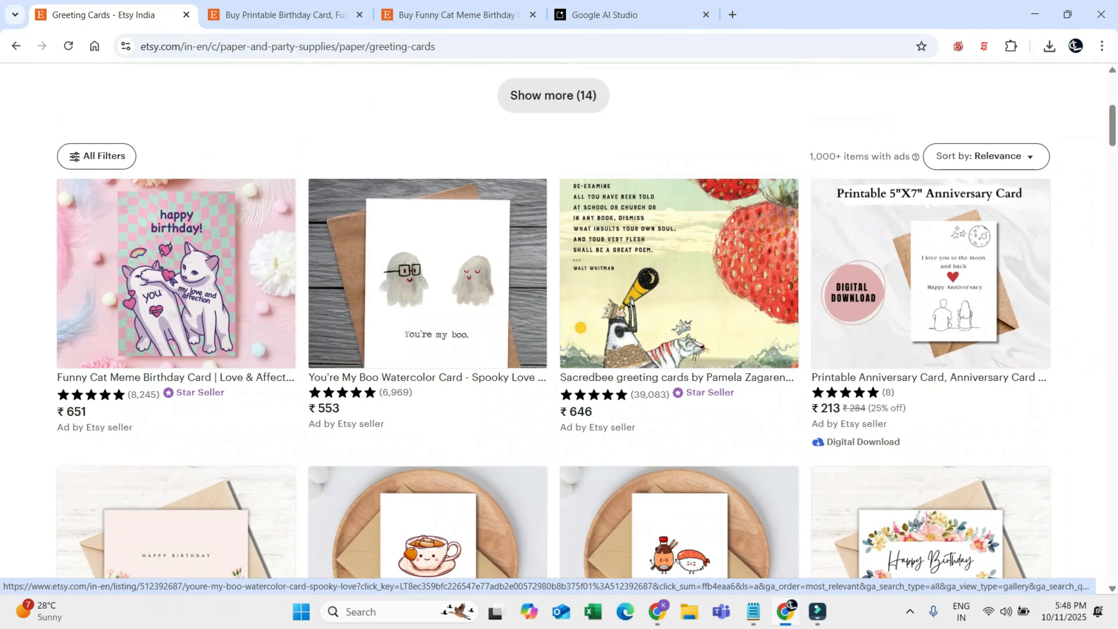
{"action": "scroll", "coordinate": [427, 273], "scroll_direction": "down", "scroll_amount": 16}
{"action": "scroll", "coordinate": [427, 273], "scroll_direction": "down", "scroll_amount": 10}
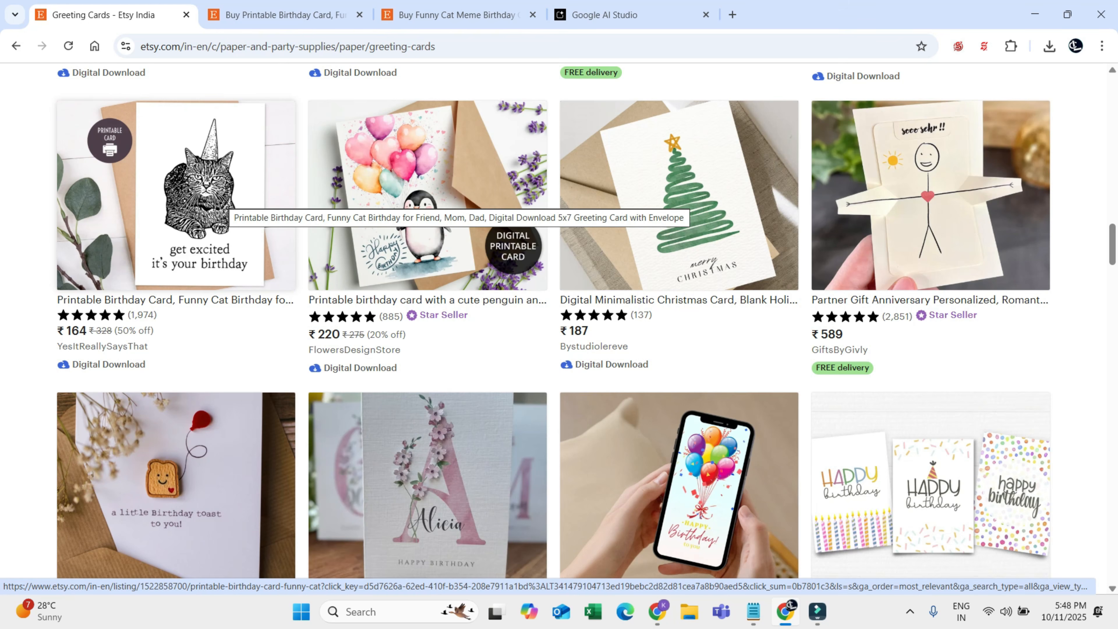
{"action": "scroll", "coordinate": [558, 322], "scroll_direction": "down", "scroll_amount": 8}
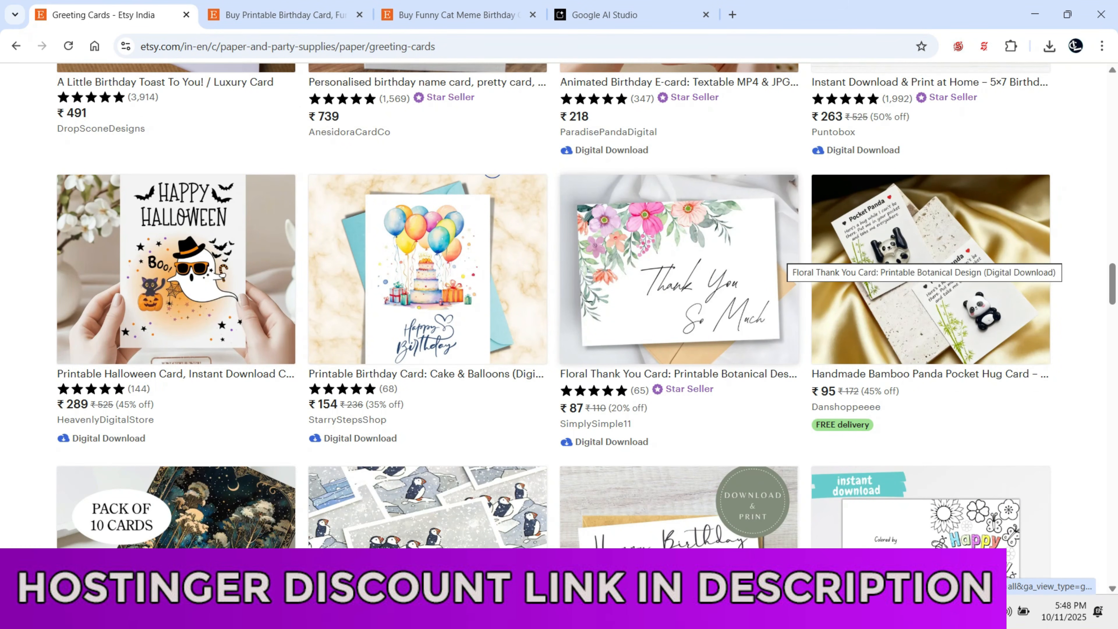
{"action": "scroll", "coordinate": [787, 264], "scroll_direction": "down", "scroll_amount": 5}
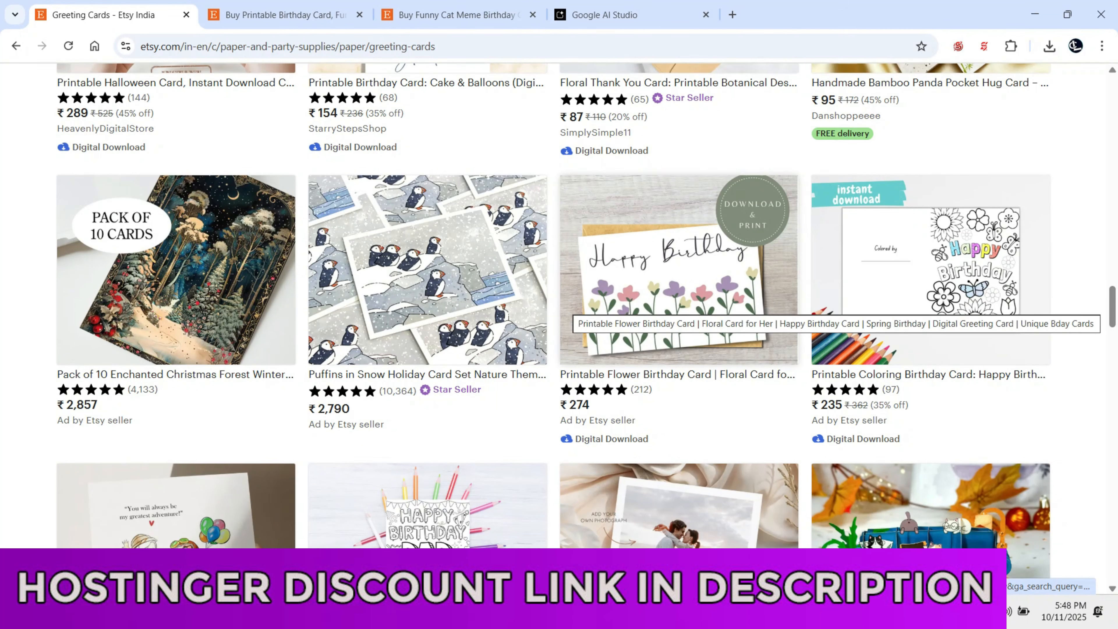
{"action": "scroll", "coordinate": [665, 352], "scroll_direction": "up", "scroll_amount": 3}
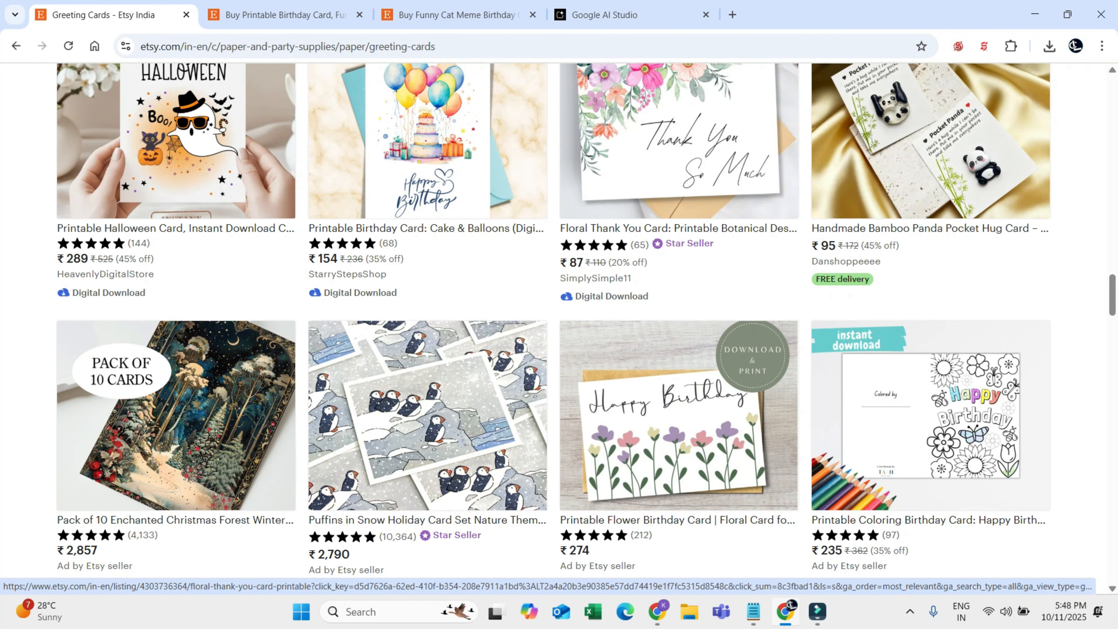
{"action": "scroll", "coordinate": [559, 328], "scroll_direction": "up", "scroll_amount": 8}
{"action": "scroll", "coordinate": [553, 328], "scroll_direction": "up", "scroll_amount": 7}
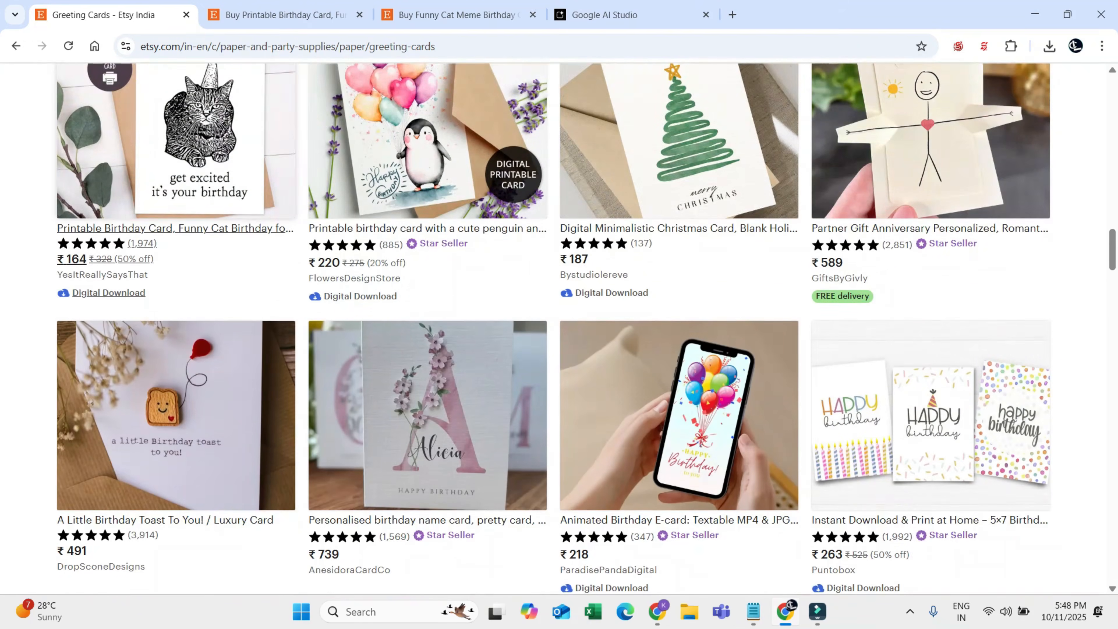
{"action": "scroll", "coordinate": [559, 329], "scroll_direction": "up", "scroll_amount": 10}
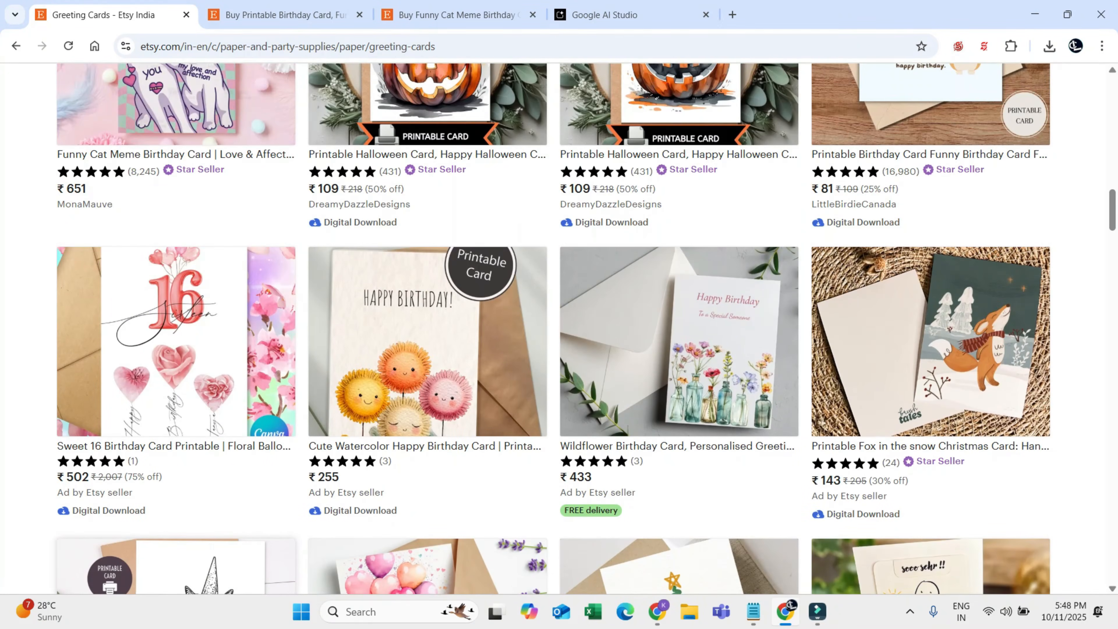
{"action": "scroll", "coordinate": [559, 328], "scroll_direction": "up", "scroll_amount": 1}
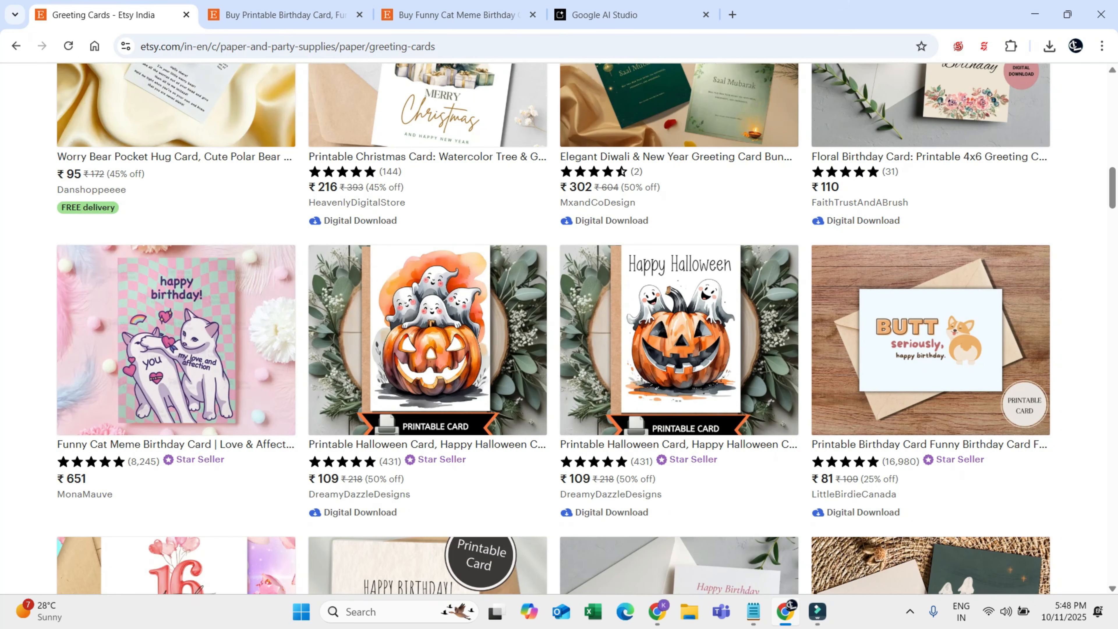
{"action": "scroll", "coordinate": [558, 328], "scroll_direction": "up", "scroll_amount": 4}
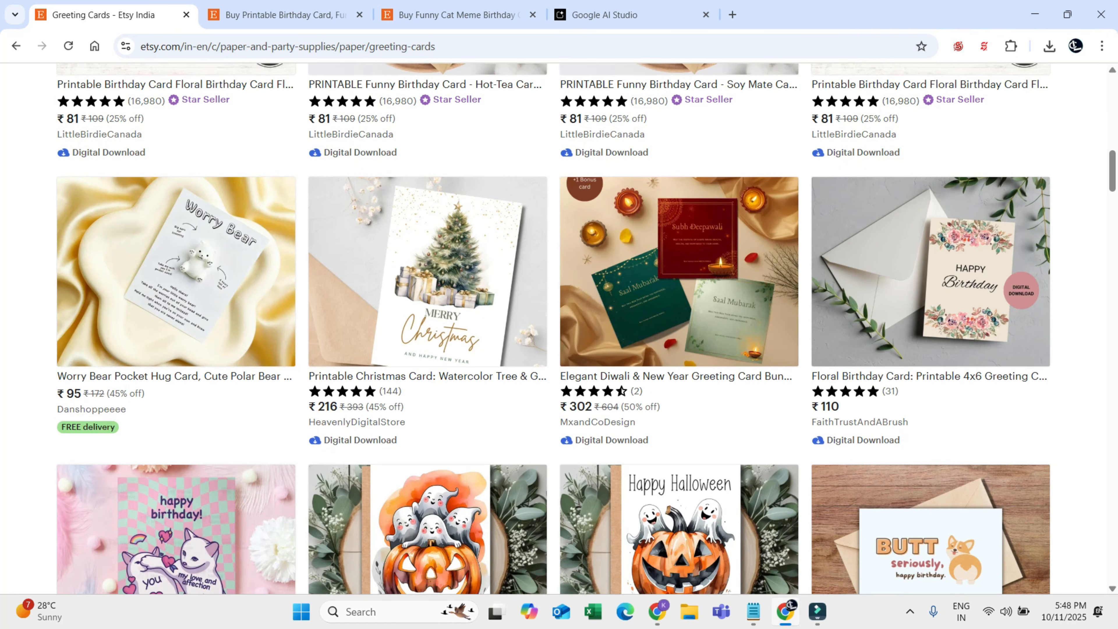
{"action": "scroll", "coordinate": [558, 328], "scroll_direction": "up", "scroll_amount": 6}
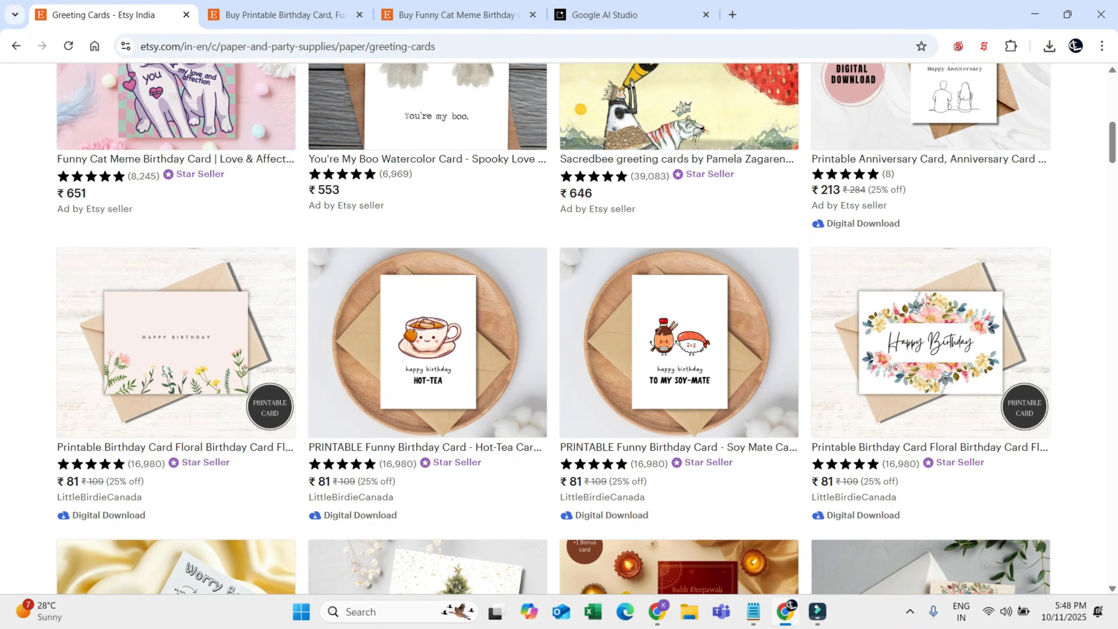
{"action": "scroll", "coordinate": [559, 328], "scroll_direction": "up", "scroll_amount": 6}
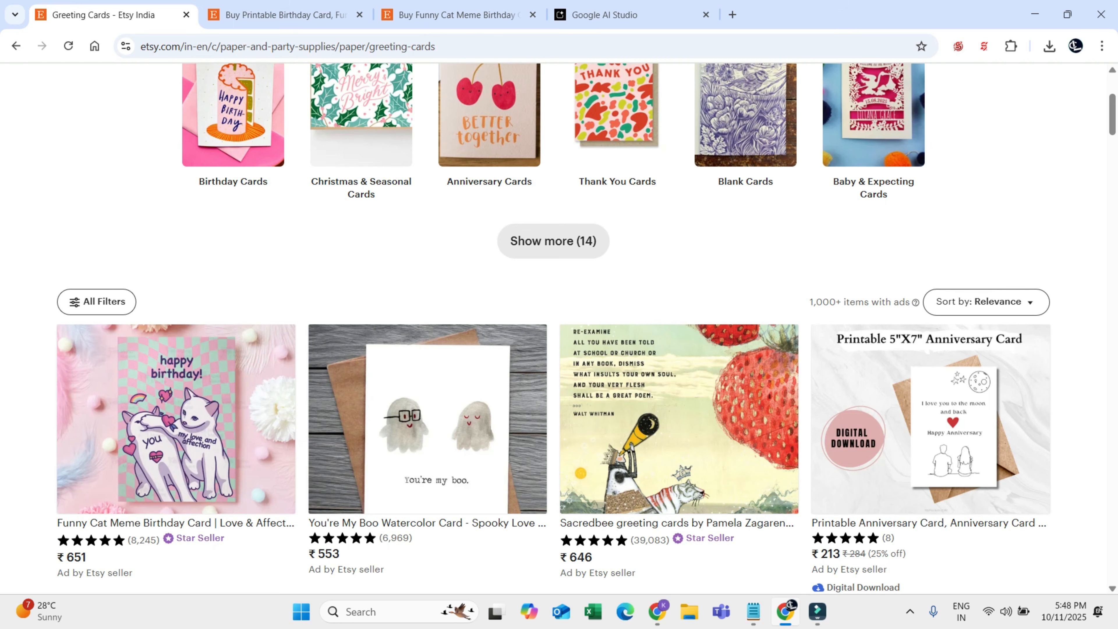
{"action": "scroll", "coordinate": [559, 304], "scroll_direction": "down", "scroll_amount": 6}
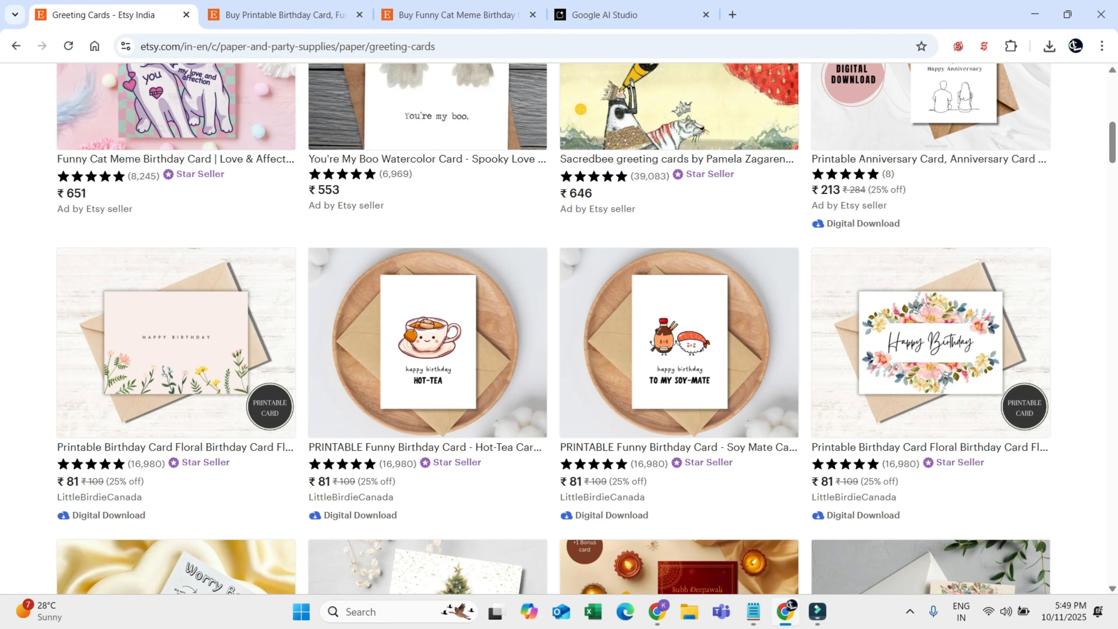
{"action": "scroll", "coordinate": [558, 328], "scroll_direction": "up", "scroll_amount": 10}
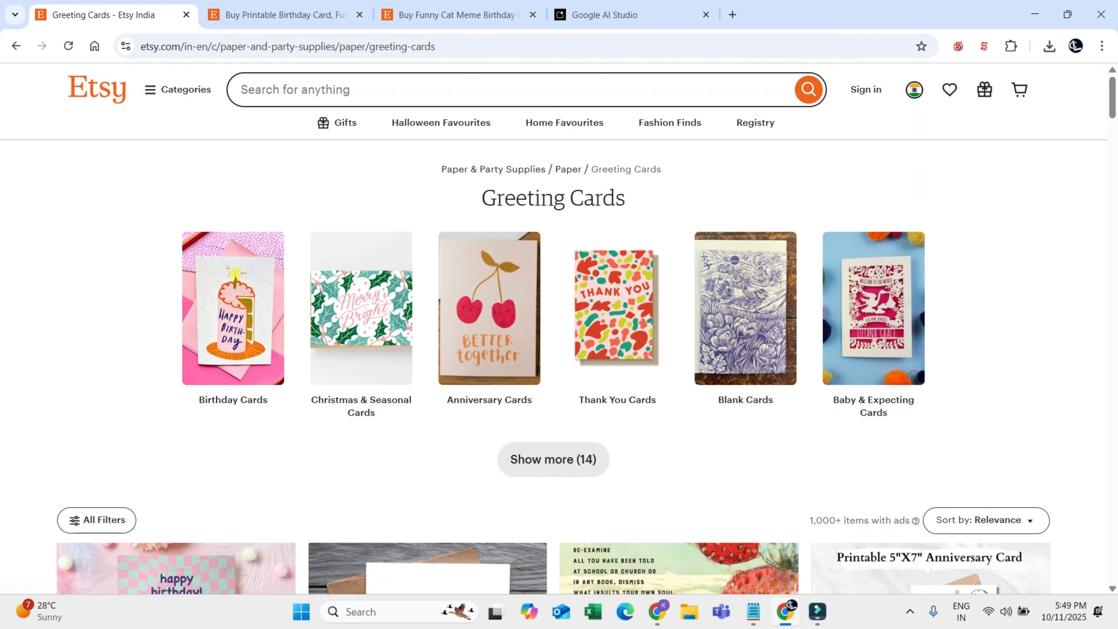
{"action": "left_click", "coordinate": [625, 14]}
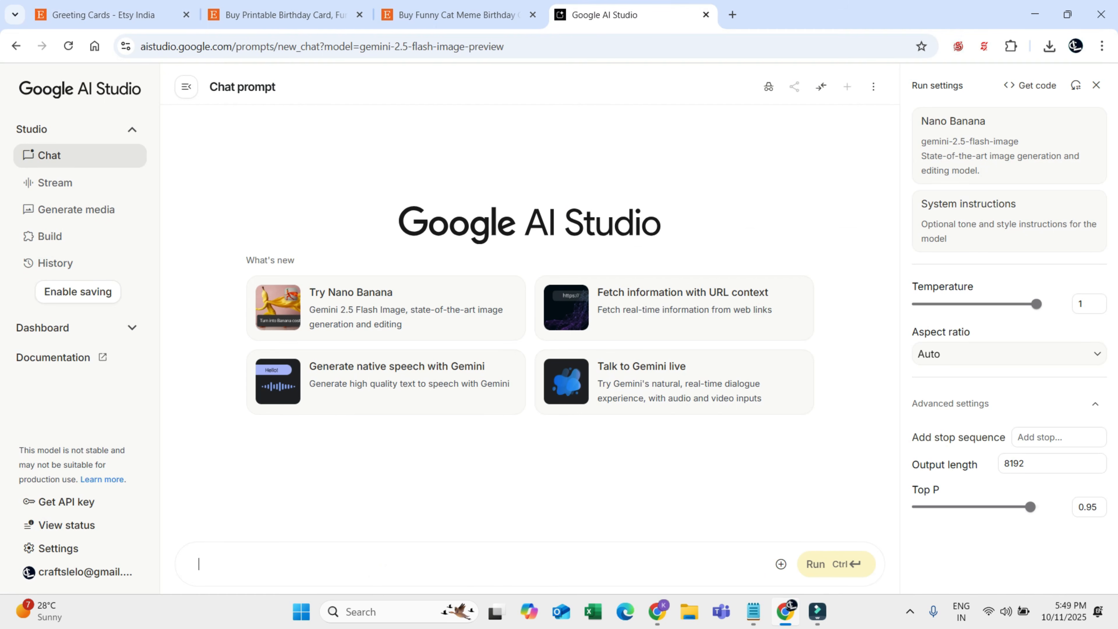
{"action": "key", "text": "ctrl+1"}
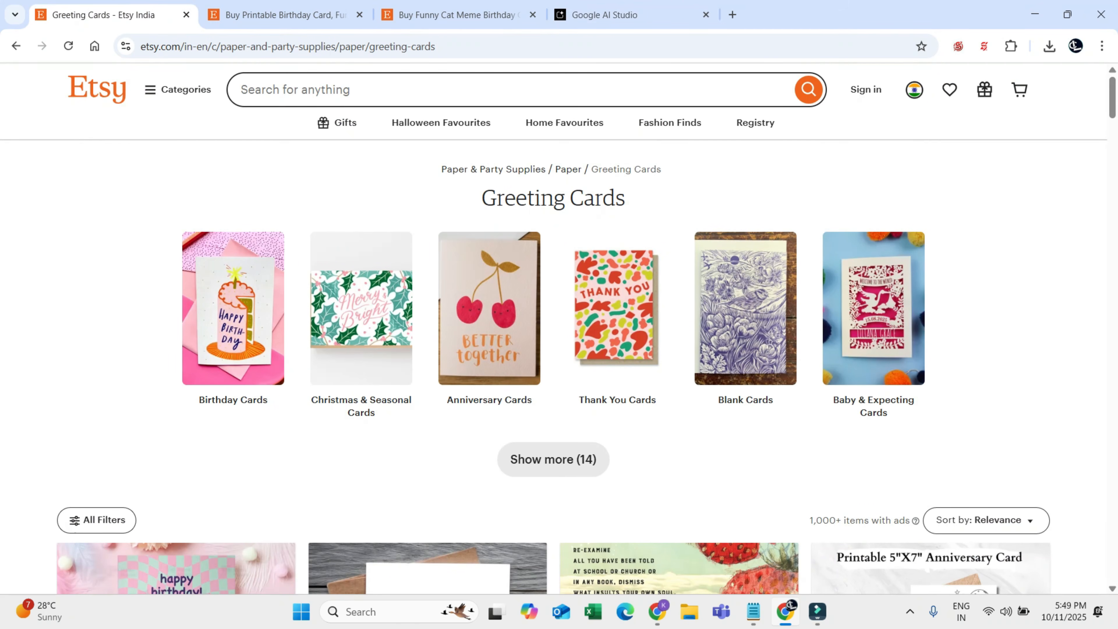
Step: Switch to Canva and search its templates for "greeting card"
{"action": "key", "text": "alt+Tab"}
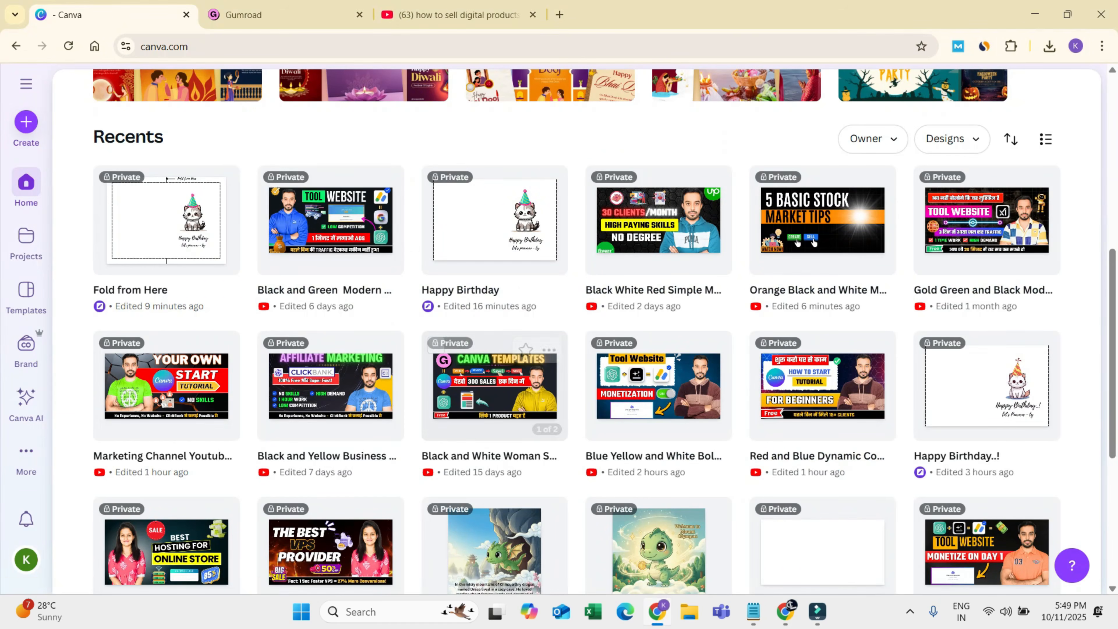
{"action": "scroll", "coordinate": [572, 308], "scroll_direction": "up", "scroll_amount": 10}
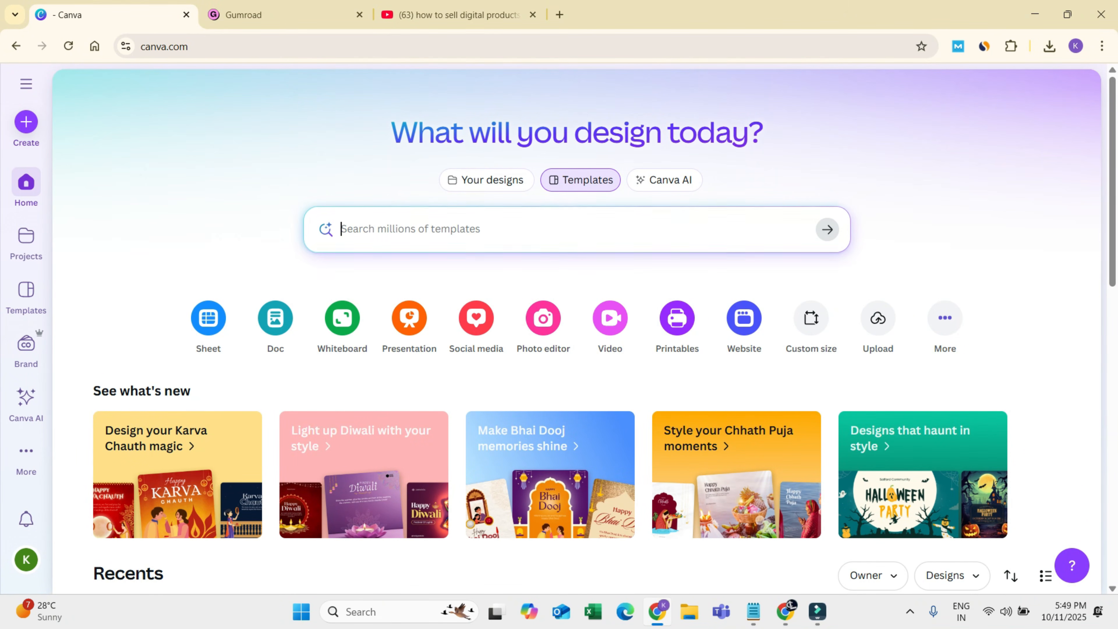
{"action": "type", "text": "gr"}
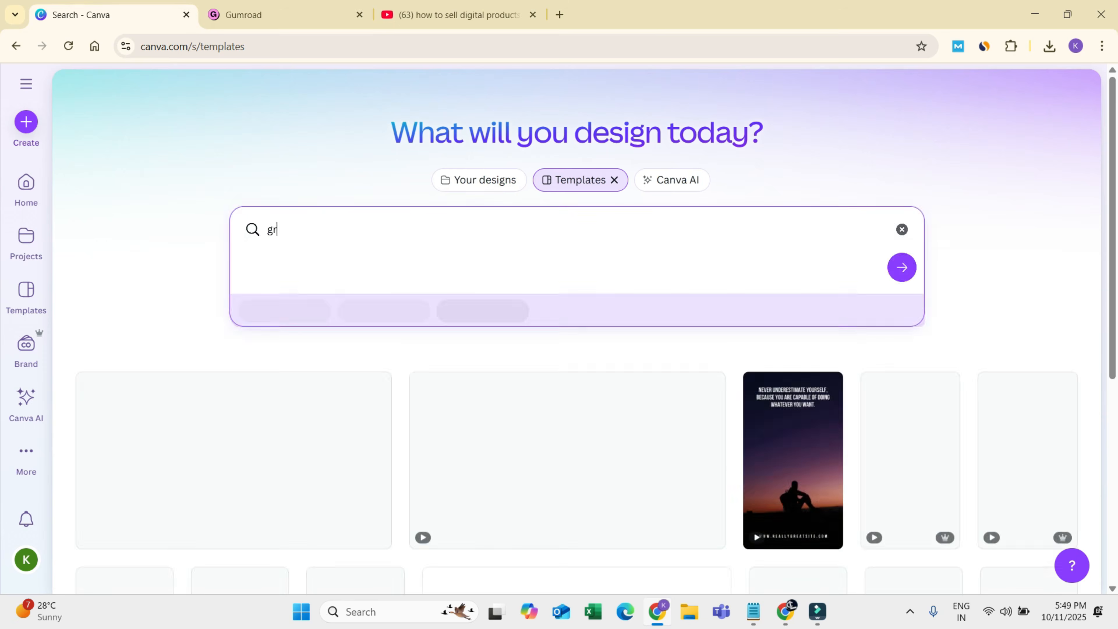
{"action": "type", "text": "eeting card"}
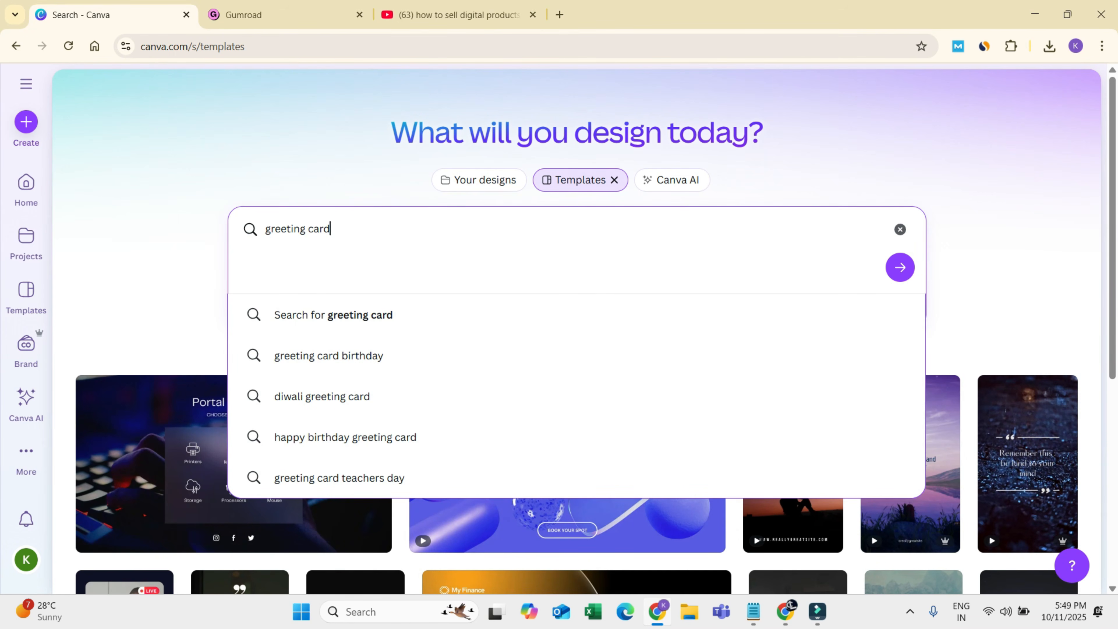
{"action": "key", "text": "Return"}
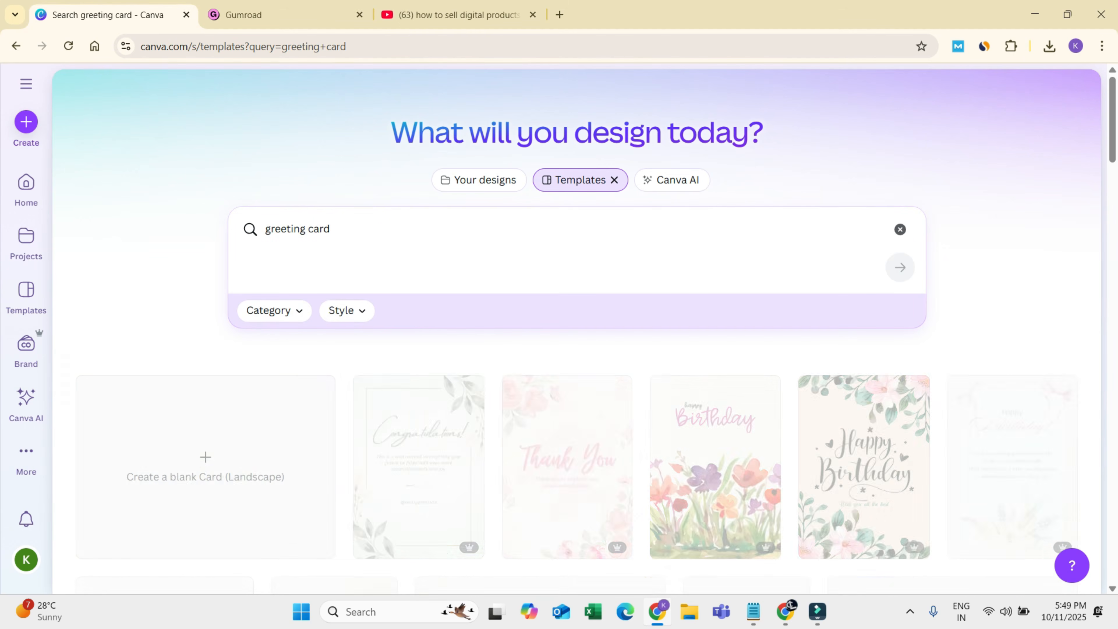
Step: Switch back to Etsy's Greeting Cards page and look over the Halloween and birthday card listings
{"action": "mouse_move", "coordinate": [786, 611]}
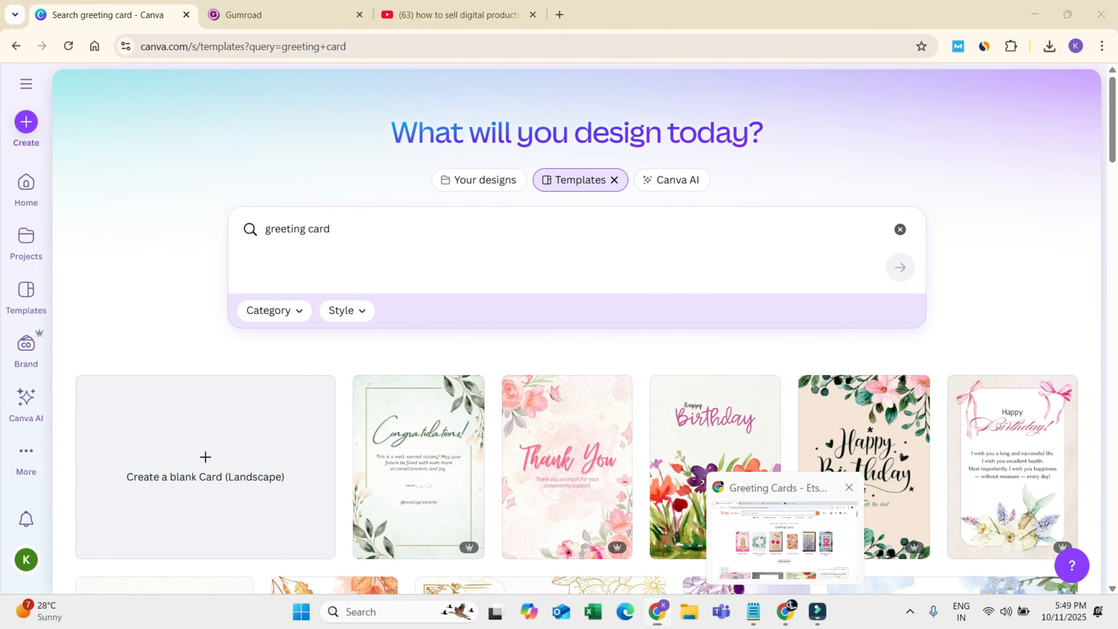
{"action": "left_click", "coordinate": [785, 534]}
{"action": "scroll", "coordinate": [559, 330], "scroll_direction": "down", "scroll_amount": 15}
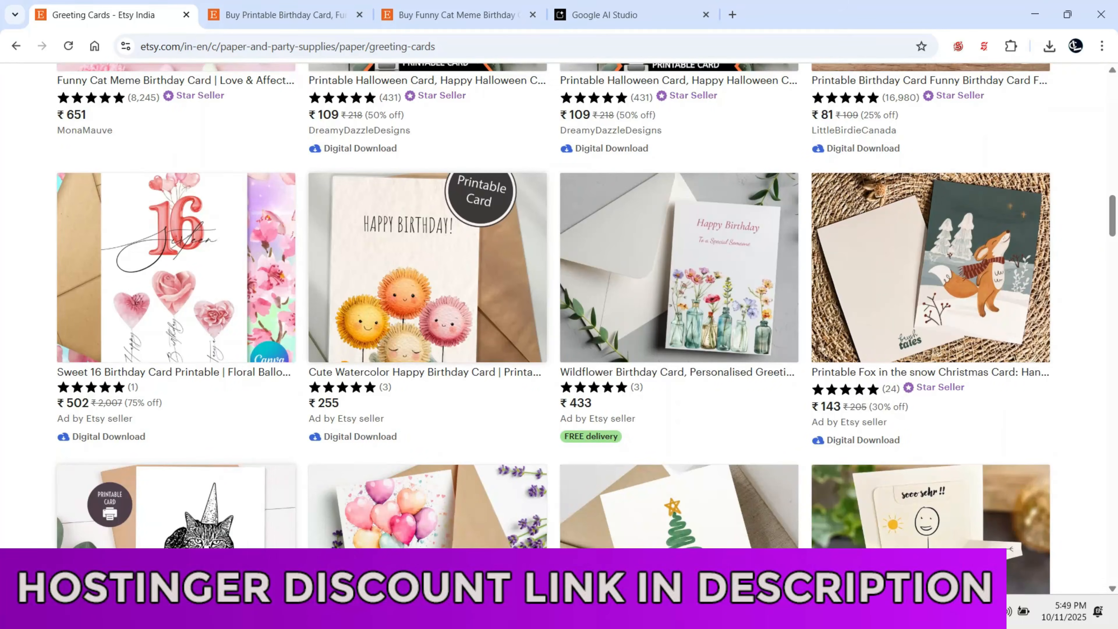
{"action": "scroll", "coordinate": [176, 220], "scroll_direction": "up", "scroll_amount": 5}
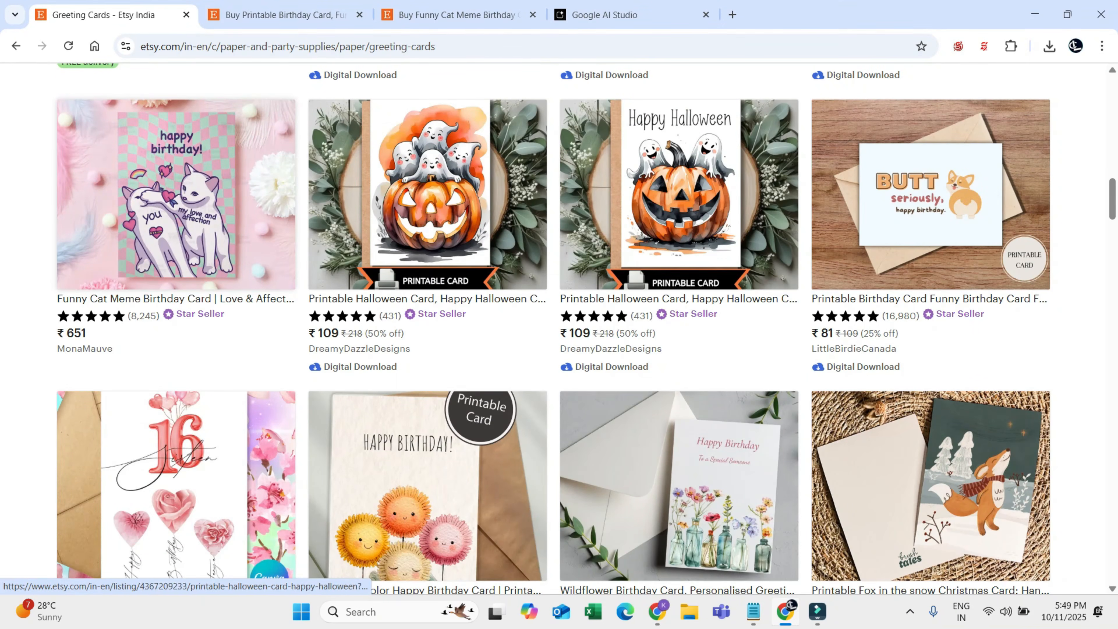
Step: Switch to the open Funny Cat Meme Birthday Card listing and check its product image and price
{"action": "key", "text": "ctrl+Tab"}
{"action": "key", "text": "ctrl+Tab"}
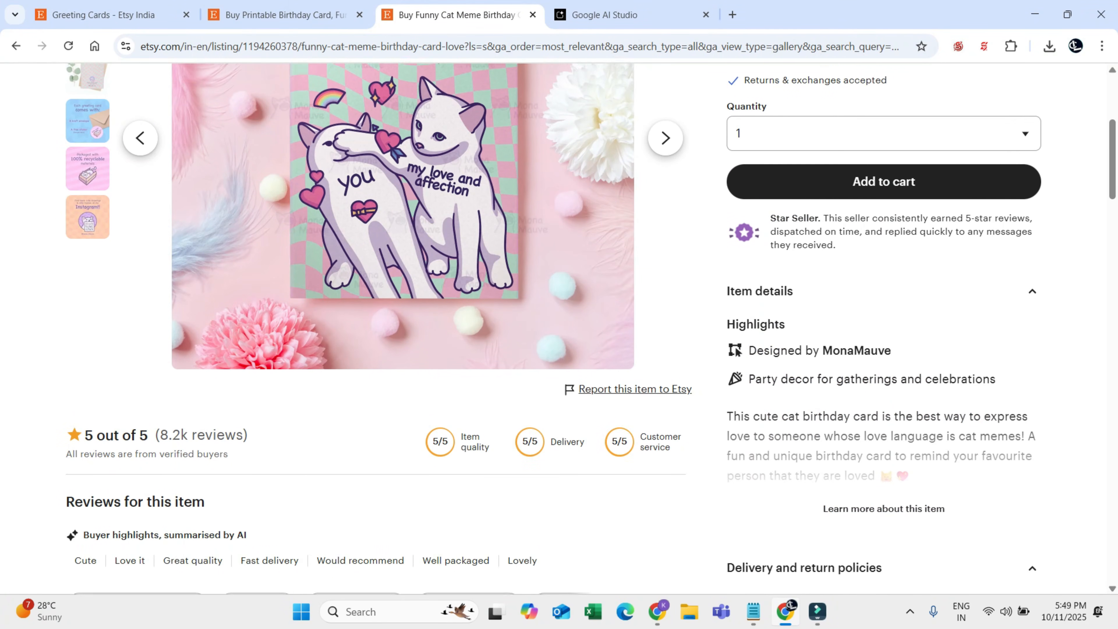
{"action": "scroll", "coordinate": [559, 325], "scroll_direction": "up", "scroll_amount": 2}
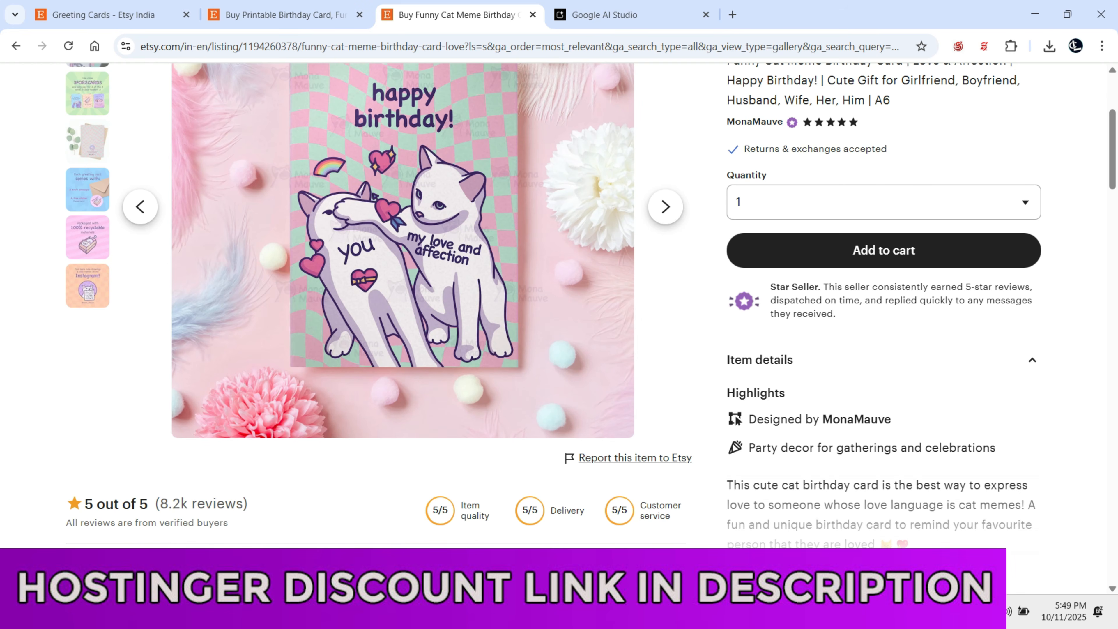
{"action": "scroll", "coordinate": [559, 309], "scroll_direction": "up", "scroll_amount": 5}
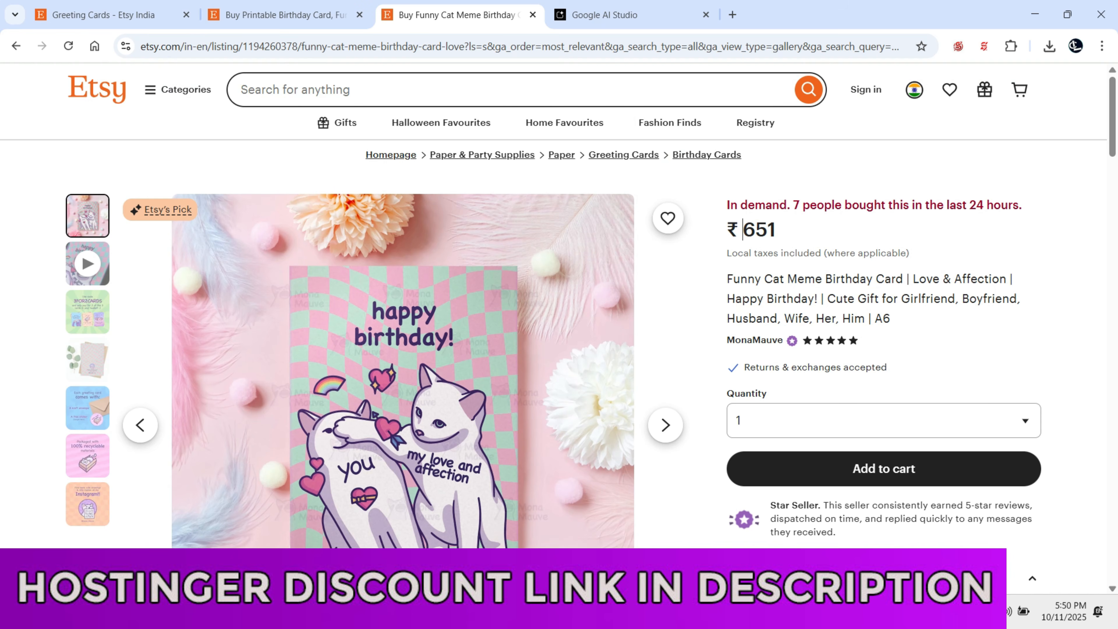
{"action": "left_click_drag", "start_coordinate": [742, 229], "coordinate": [755, 229]}
Step: Reload the Funny Cat Meme Birthday Card listing and examine its purchases in the last 24 hours, item details and reviews
{"action": "left_click", "coordinate": [68, 46]}
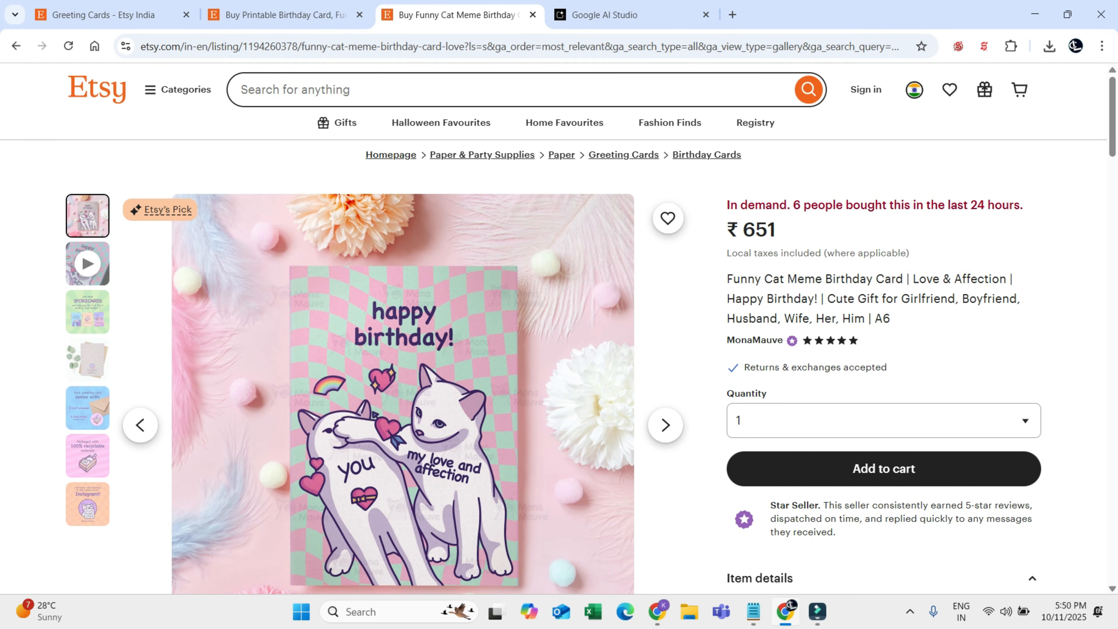
{"action": "double_click", "coordinate": [797, 204]}
{"action": "scroll", "coordinate": [559, 328], "scroll_direction": "down", "scroll_amount": 5}
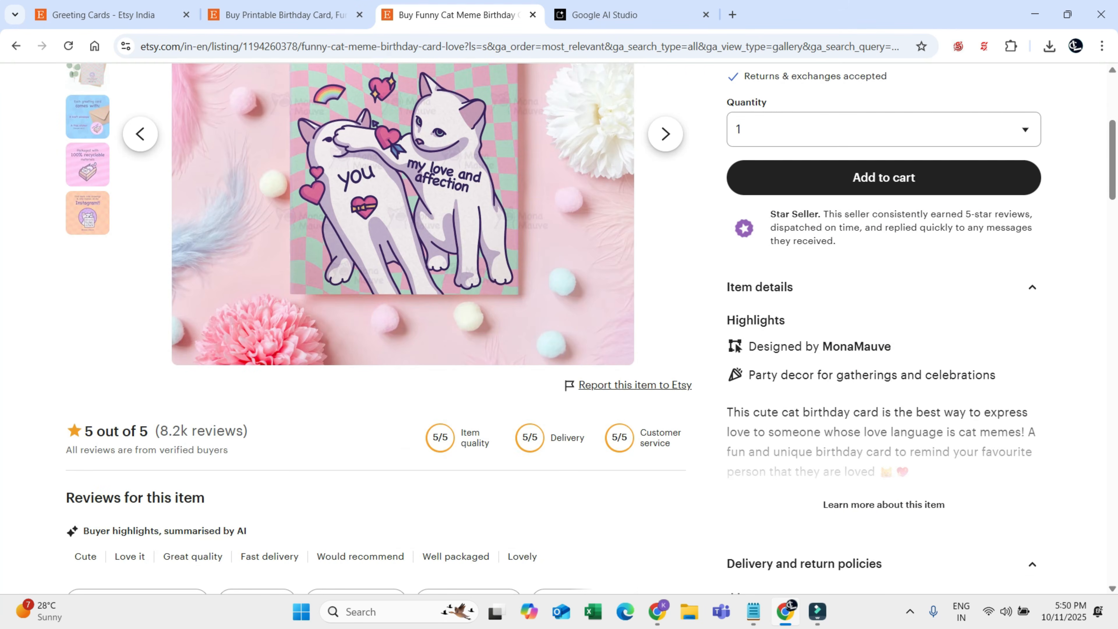
{"action": "scroll", "coordinate": [558, 328], "scroll_direction": "down", "scroll_amount": 4}
{"action": "scroll", "coordinate": [559, 328], "scroll_direction": "up", "scroll_amount": 10}
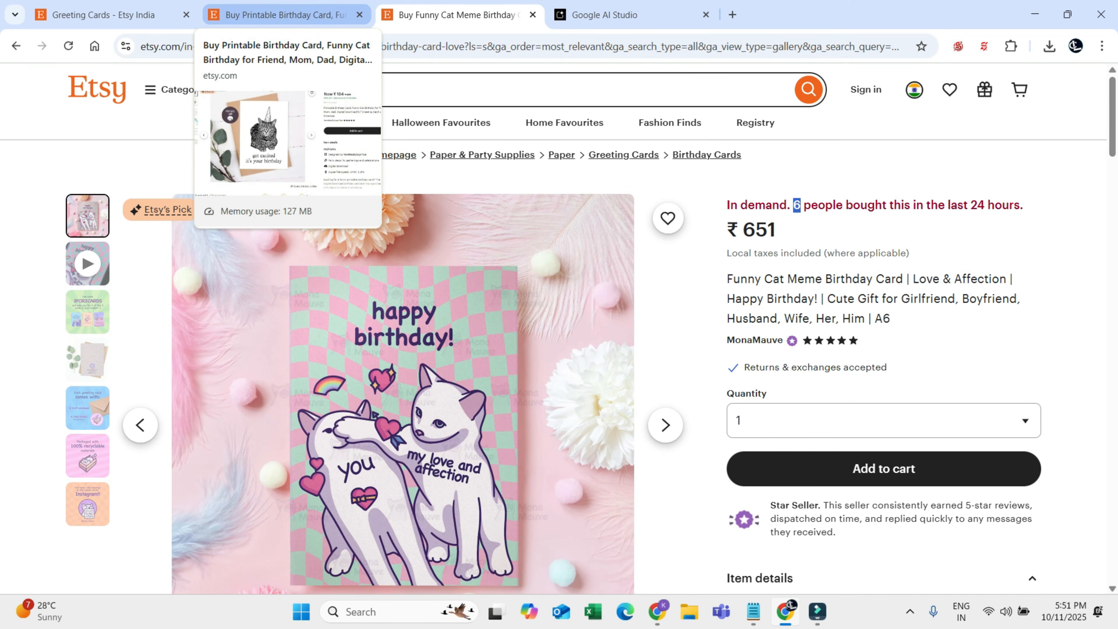
Step: Switch to the Printable Birthday Card, Funny Cat listing and examine its digital file types, item details and reviews
{"action": "left_click", "coordinate": [286, 14]}
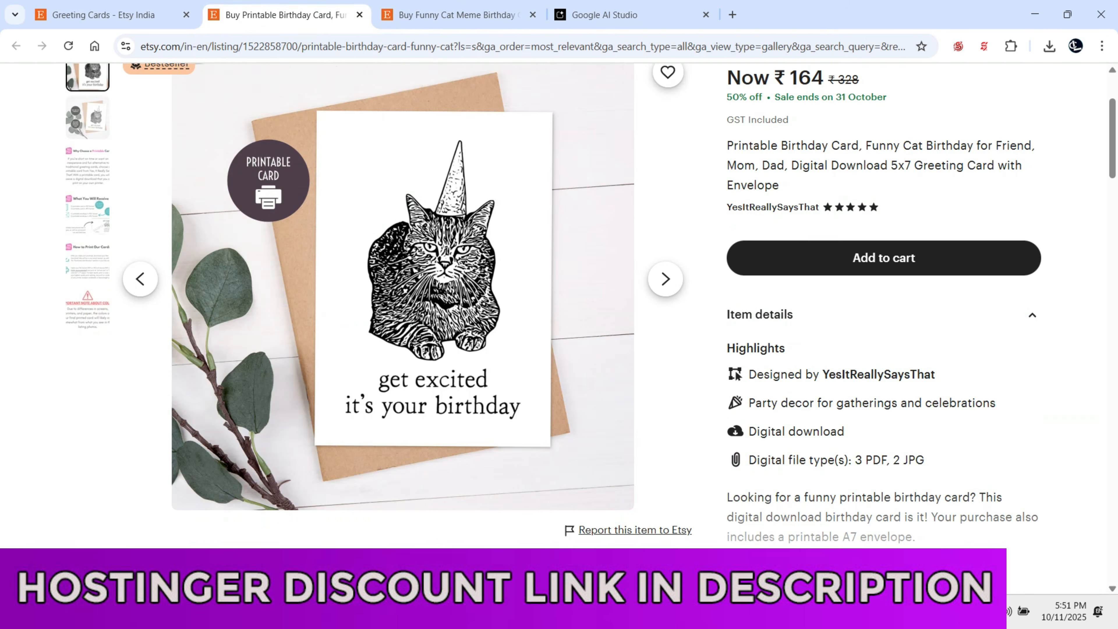
{"action": "scroll", "coordinate": [396, 308], "scroll_direction": "down", "scroll_amount": 4}
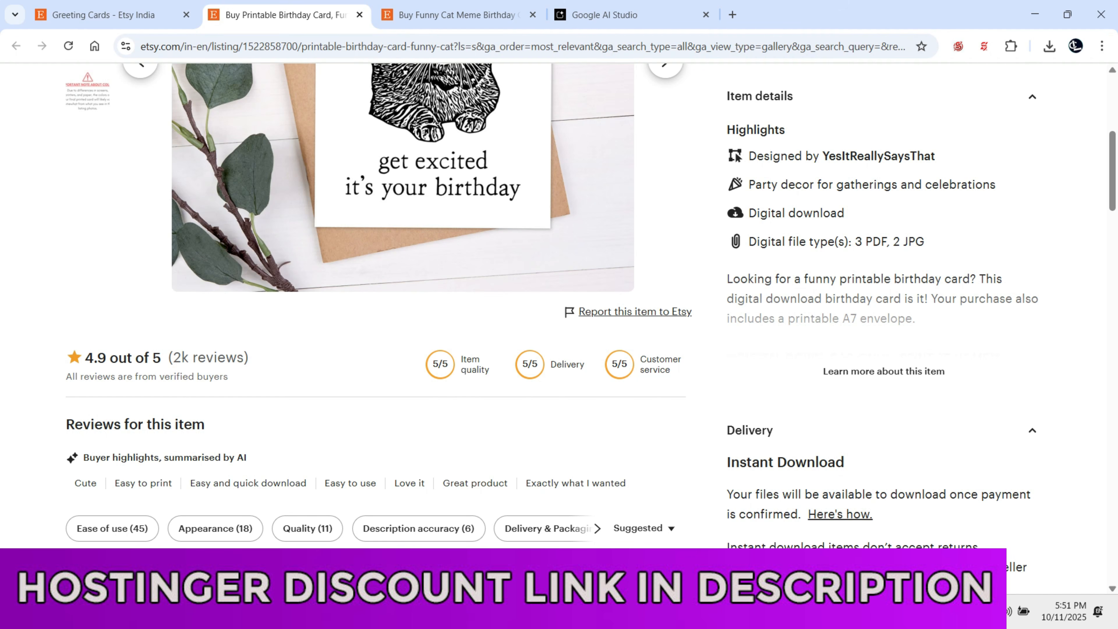
{"action": "scroll", "coordinate": [559, 308], "scroll_direction": "up", "scroll_amount": 3}
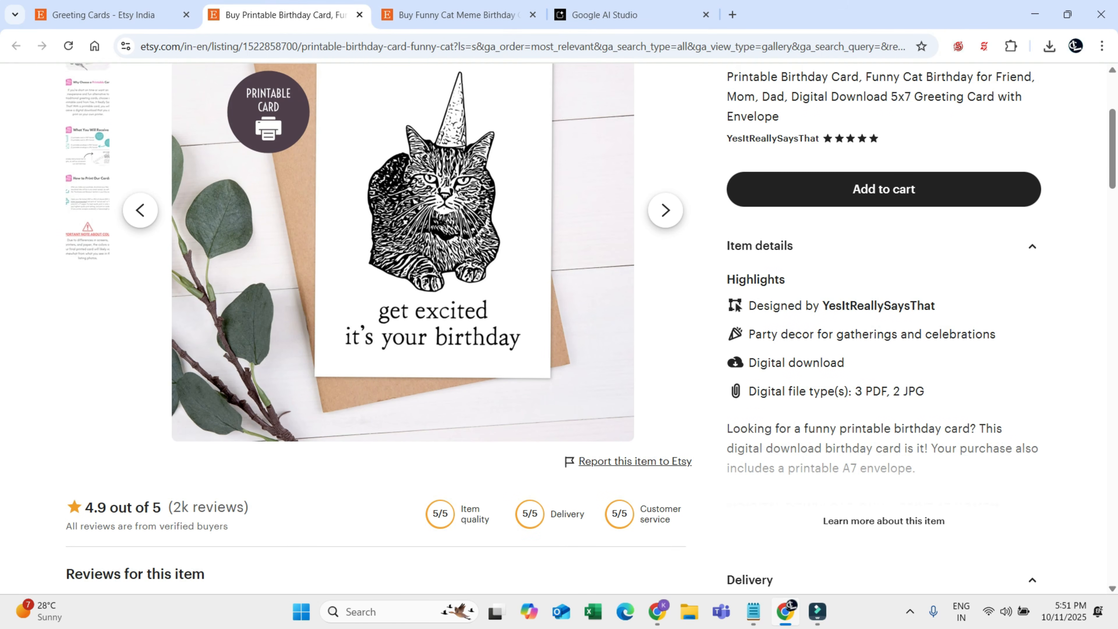
Step: Switch to Canva's greeting card template results and look through the birthday, thank-you, Diwali, congratulations and other occasion designs
{"action": "scroll", "coordinate": [559, 325], "scroll_direction": "up", "scroll_amount": 2}
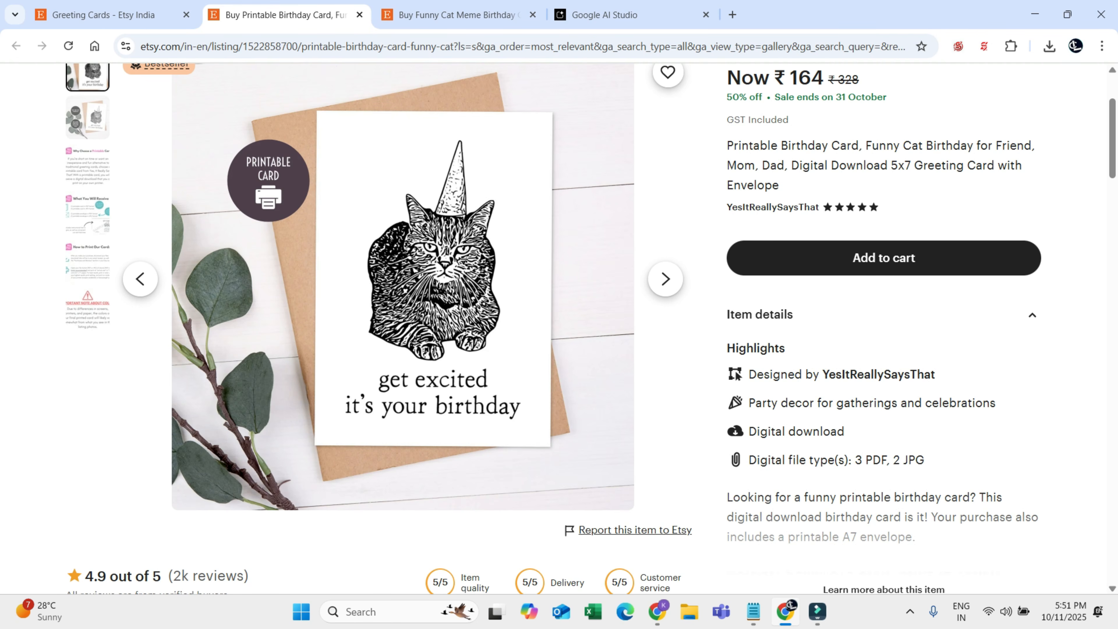
{"action": "key", "text": "alt+Tab"}
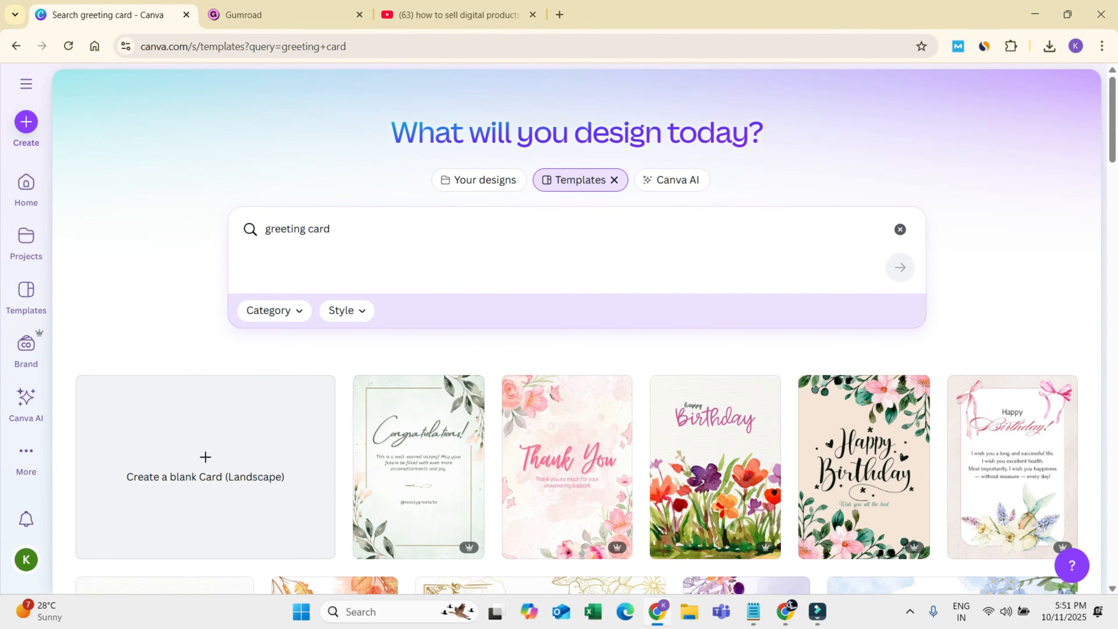
{"action": "scroll", "coordinate": [572, 265], "scroll_direction": "down", "scroll_amount": 6}
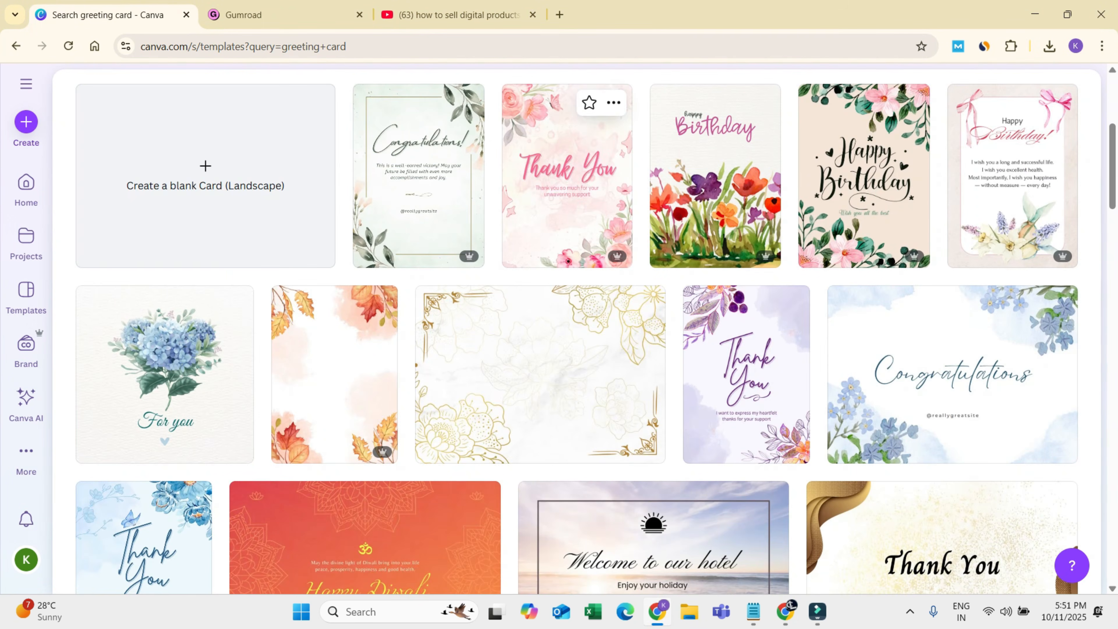
{"action": "scroll", "coordinate": [572, 264], "scroll_direction": "down", "scroll_amount": 15}
{"action": "scroll", "coordinate": [572, 264], "scroll_direction": "down", "scroll_amount": 10}
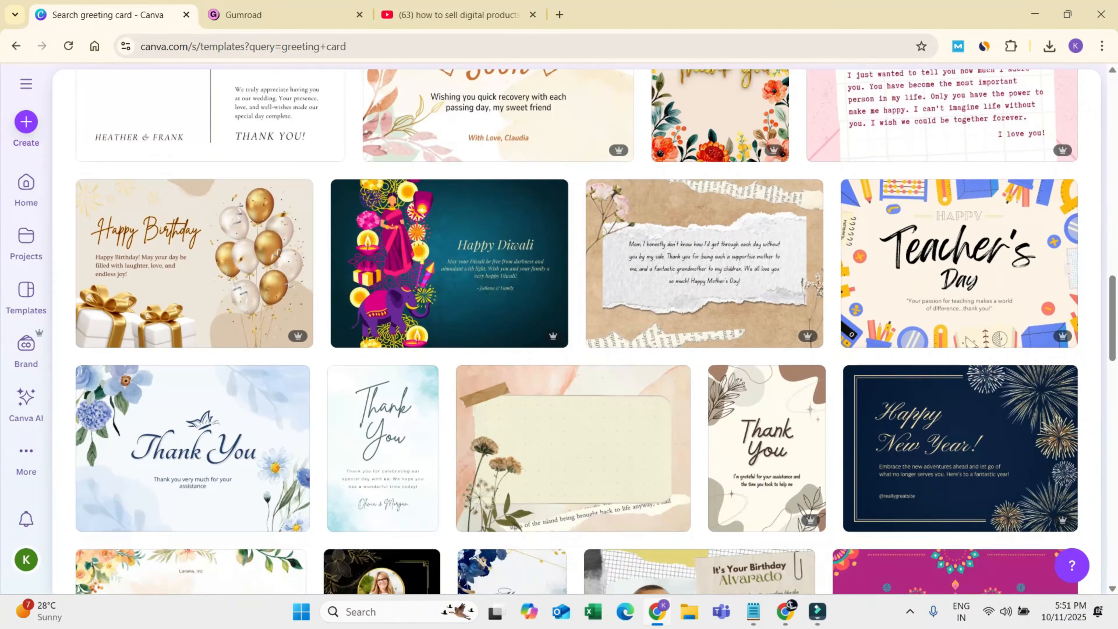
{"action": "scroll", "coordinate": [572, 264], "scroll_direction": "down", "scroll_amount": 5}
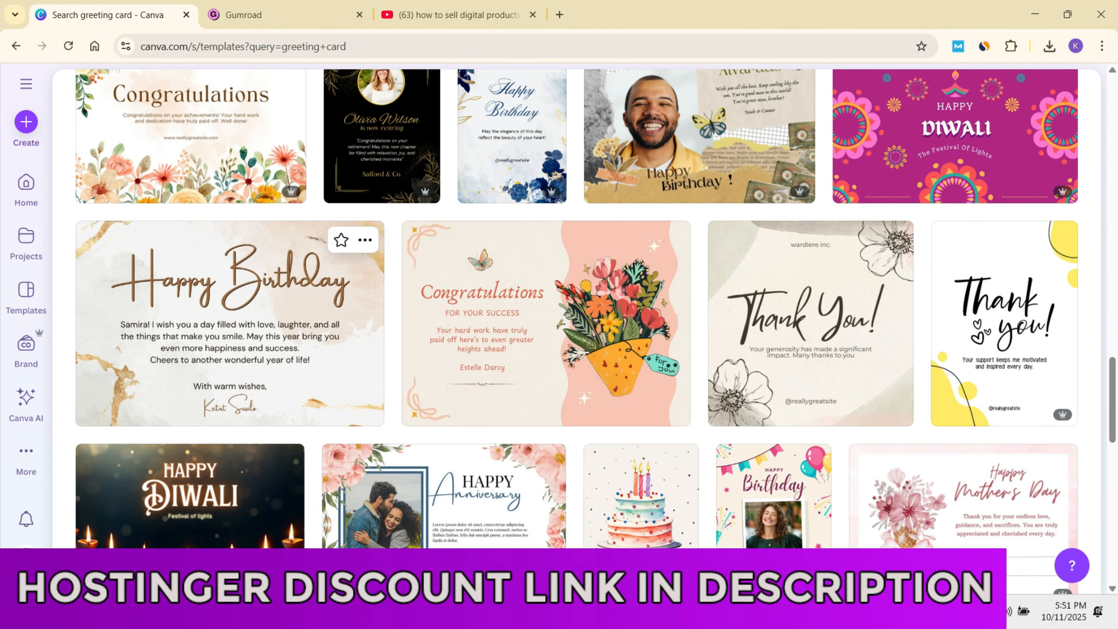
{"action": "scroll", "coordinate": [572, 308], "scroll_direction": "down", "scroll_amount": 8}
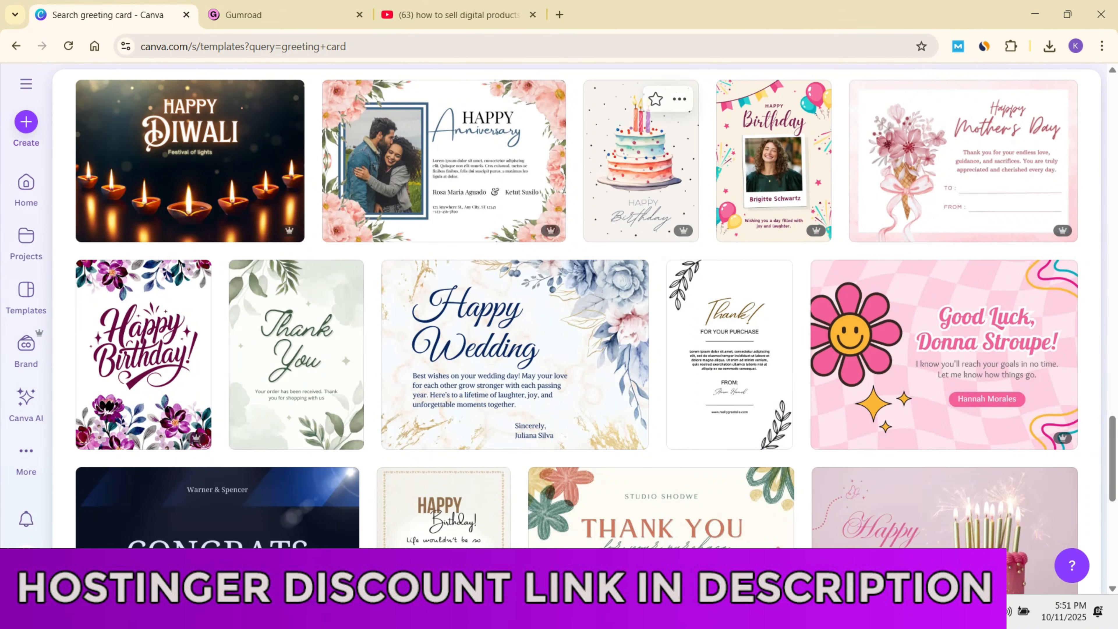
{"action": "scroll", "coordinate": [576, 176], "scroll_direction": "up", "scroll_amount": 3}
{"action": "scroll", "coordinate": [576, 176], "scroll_direction": "down", "scroll_amount": 7}
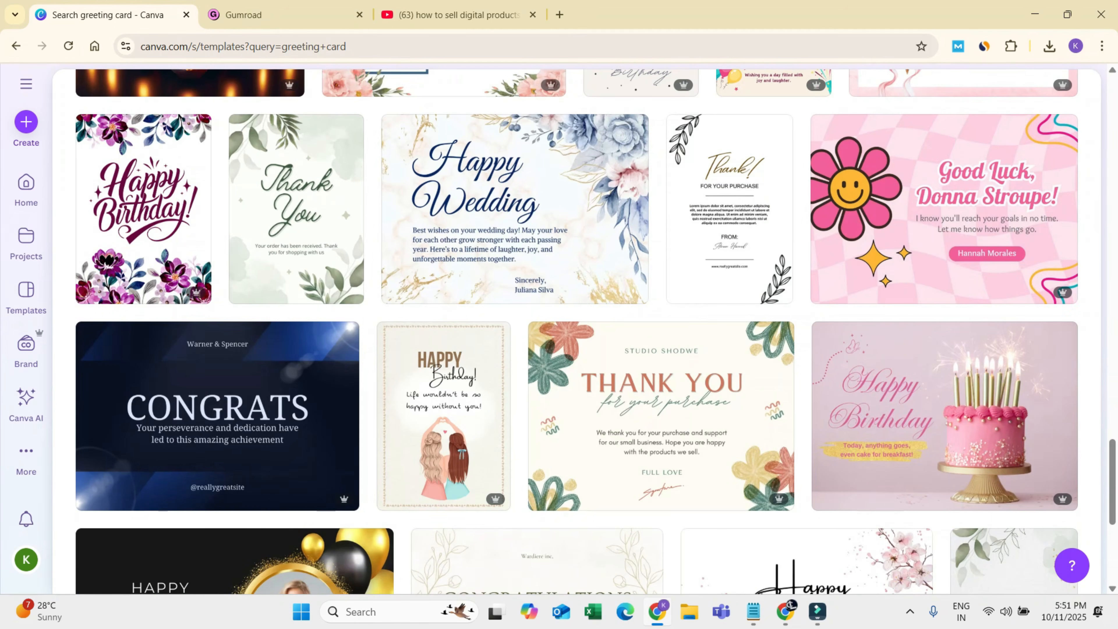
{"action": "scroll", "coordinate": [484, 286], "scroll_direction": "down", "scroll_amount": 5}
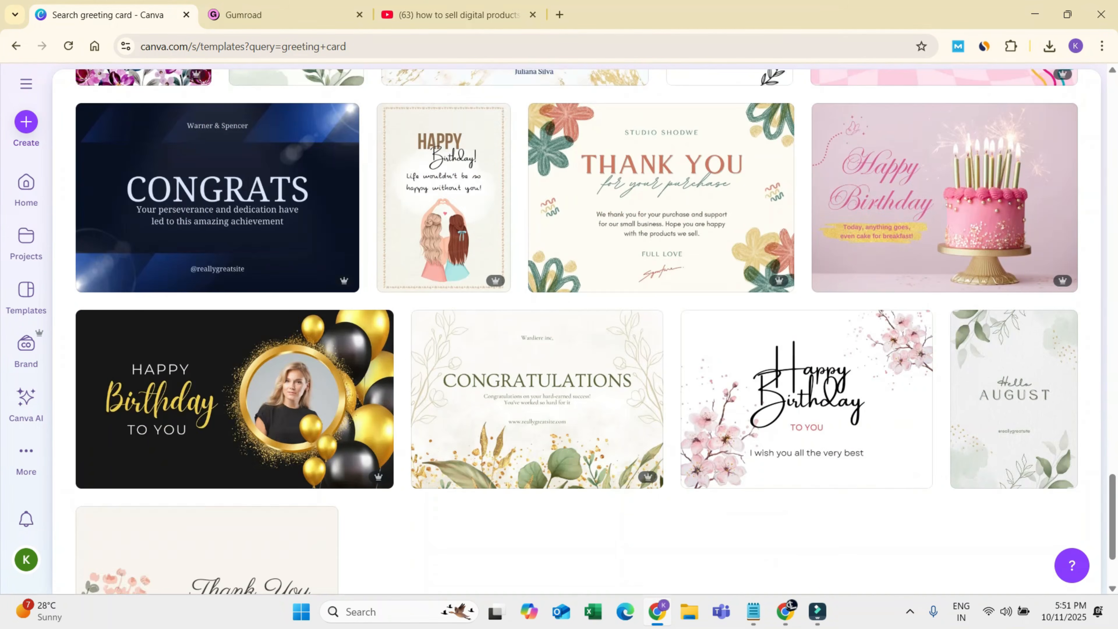
{"action": "scroll", "coordinate": [396, 330], "scroll_direction": "up", "scroll_amount": 12}
{"action": "scroll", "coordinate": [189, 352], "scroll_direction": "up", "scroll_amount": 1}
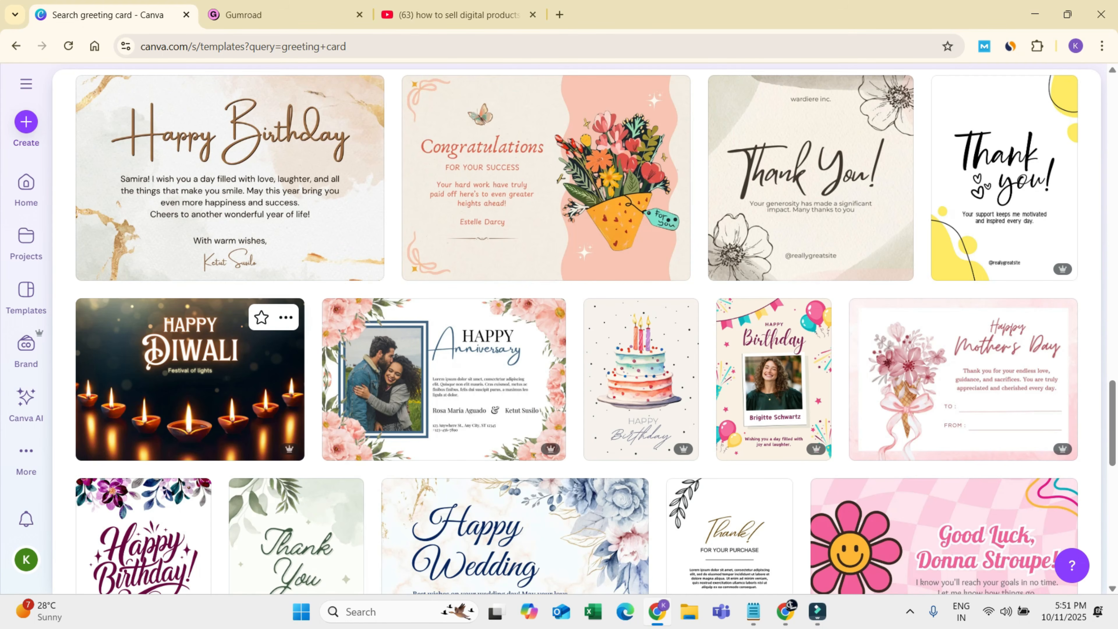
{"action": "scroll", "coordinate": [497, 353], "scroll_direction": "up", "scroll_amount": 15}
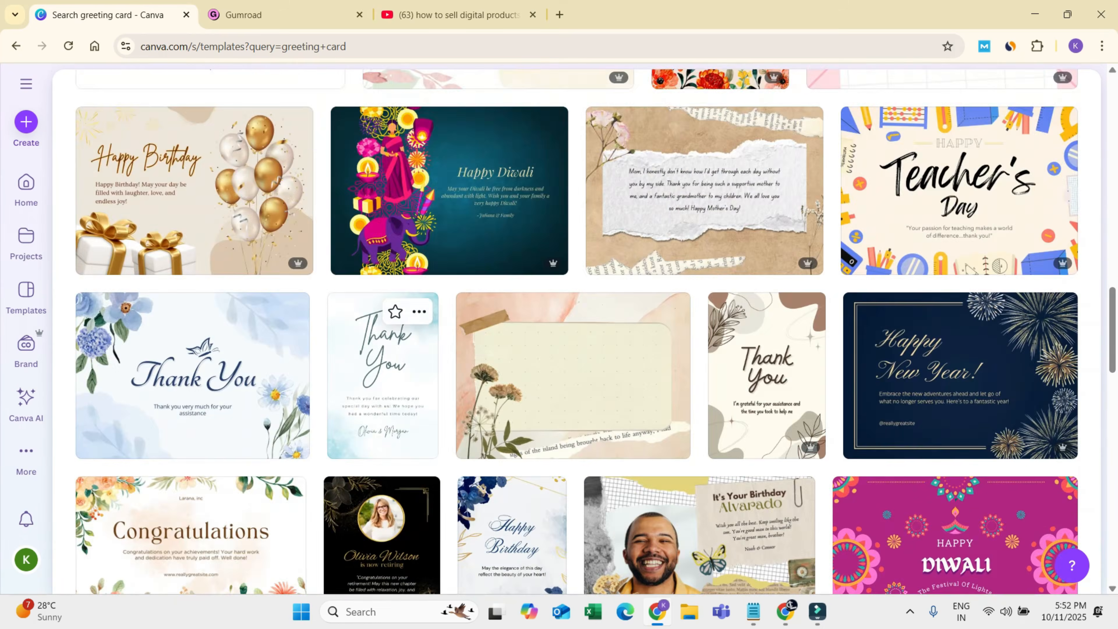
{"action": "scroll", "coordinate": [497, 353], "scroll_direction": "up", "scroll_amount": 10}
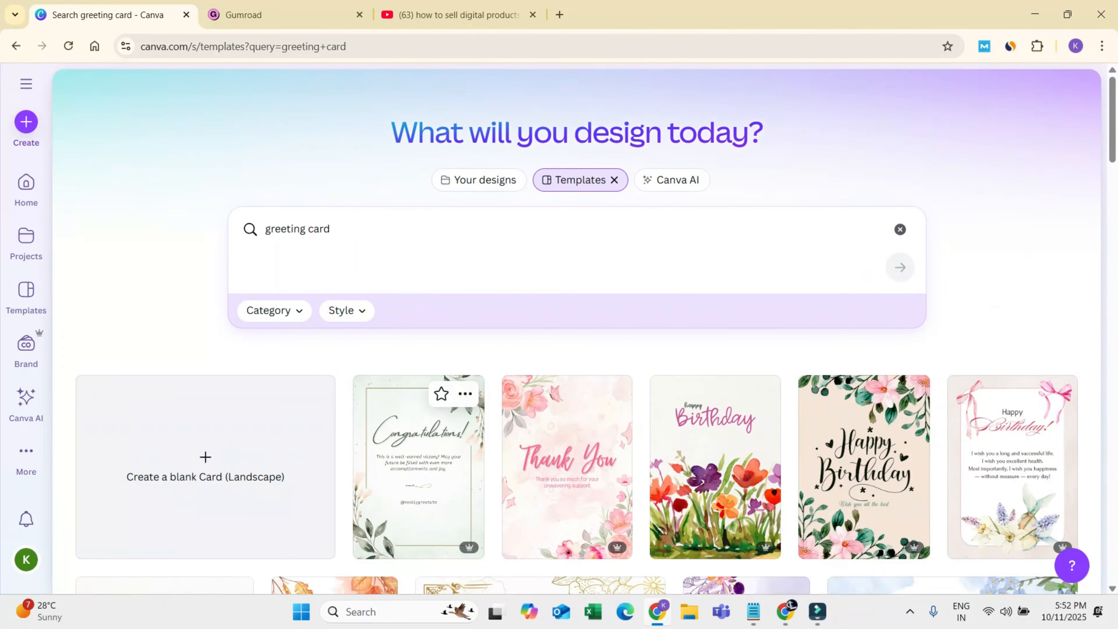
{"action": "scroll", "coordinate": [497, 352], "scroll_direction": "down", "scroll_amount": 5}
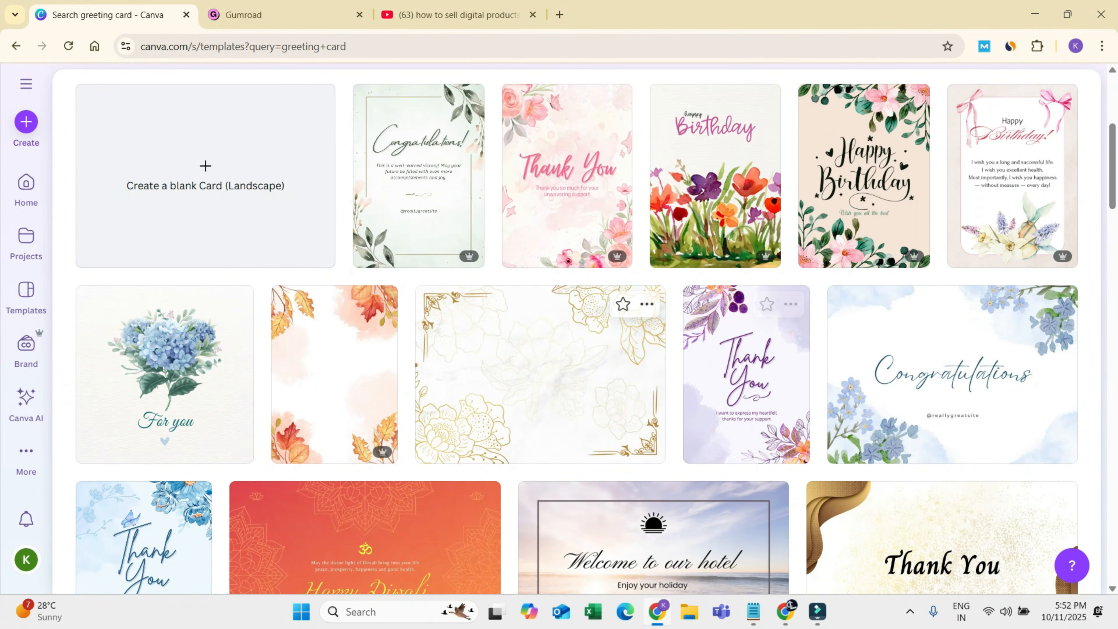
Step: Open the Pink Watercolor Simple Thank You Greeting Card template and look over its preview, details and similar designs
{"action": "left_click", "coordinate": [567, 185]}
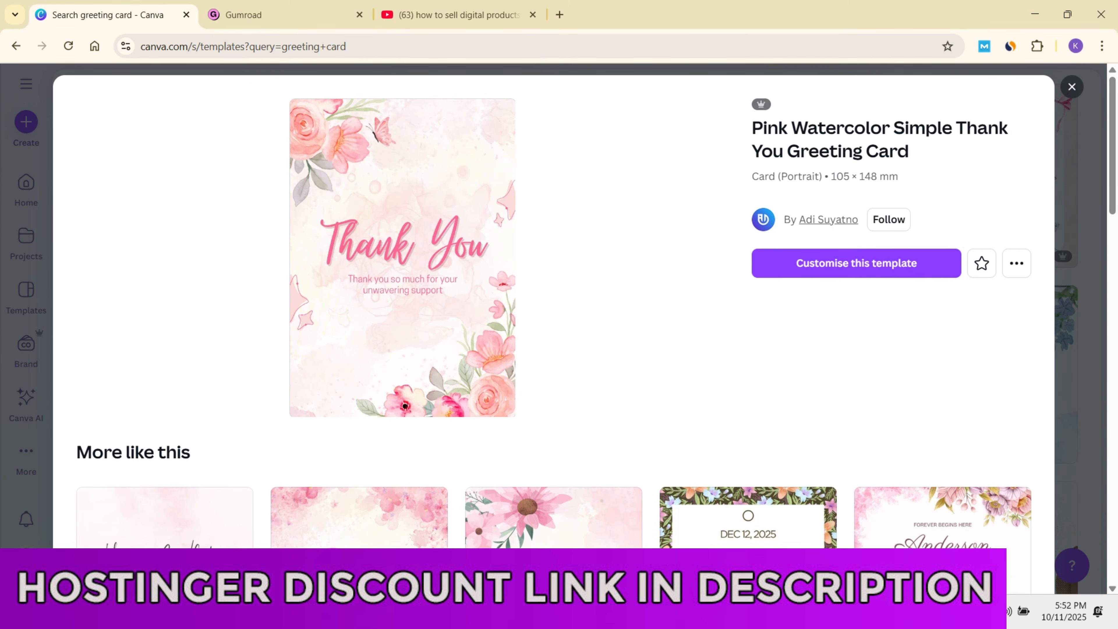
{"action": "scroll", "coordinate": [418, 265], "scroll_direction": "down", "scroll_amount": 5}
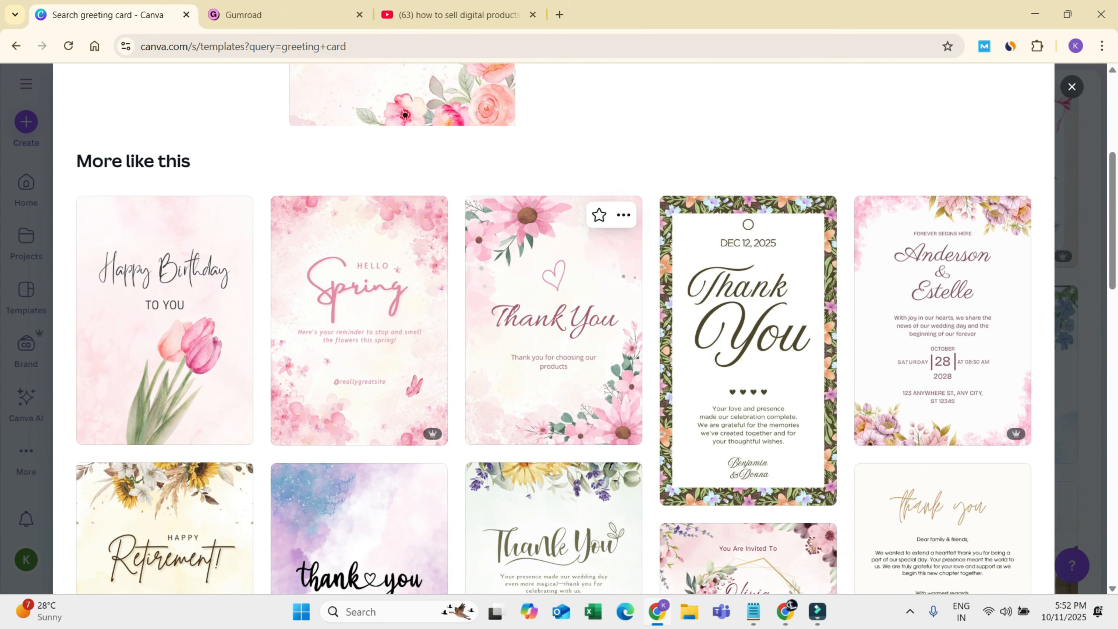
{"action": "left_click", "coordinate": [1071, 86]}
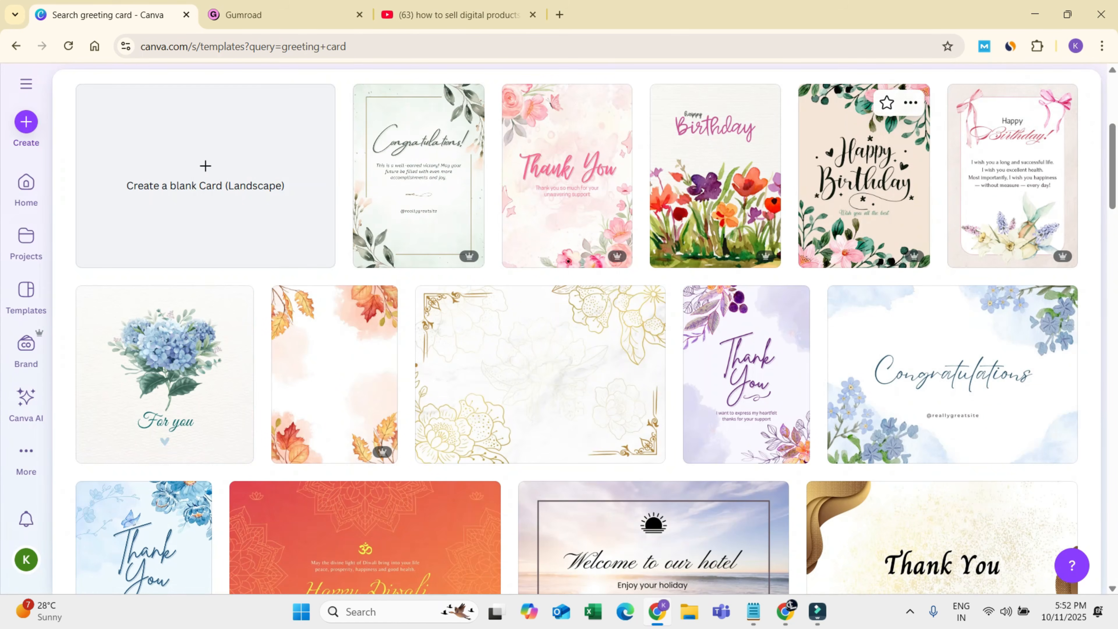
{"action": "scroll", "coordinate": [607, 308], "scroll_direction": "up", "scroll_amount": 6}
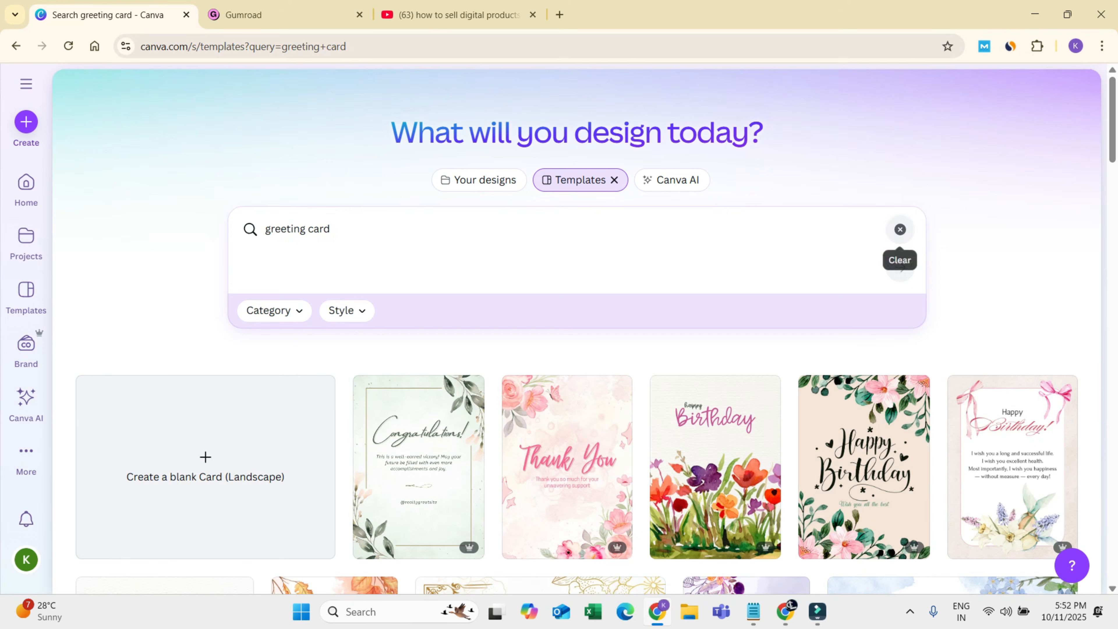
Step: Return to Canva's home page and create a new custom-size design 10 in wide by 7 in high
{"action": "left_click", "coordinate": [900, 229]}
{"action": "left_click", "coordinate": [26, 183]}
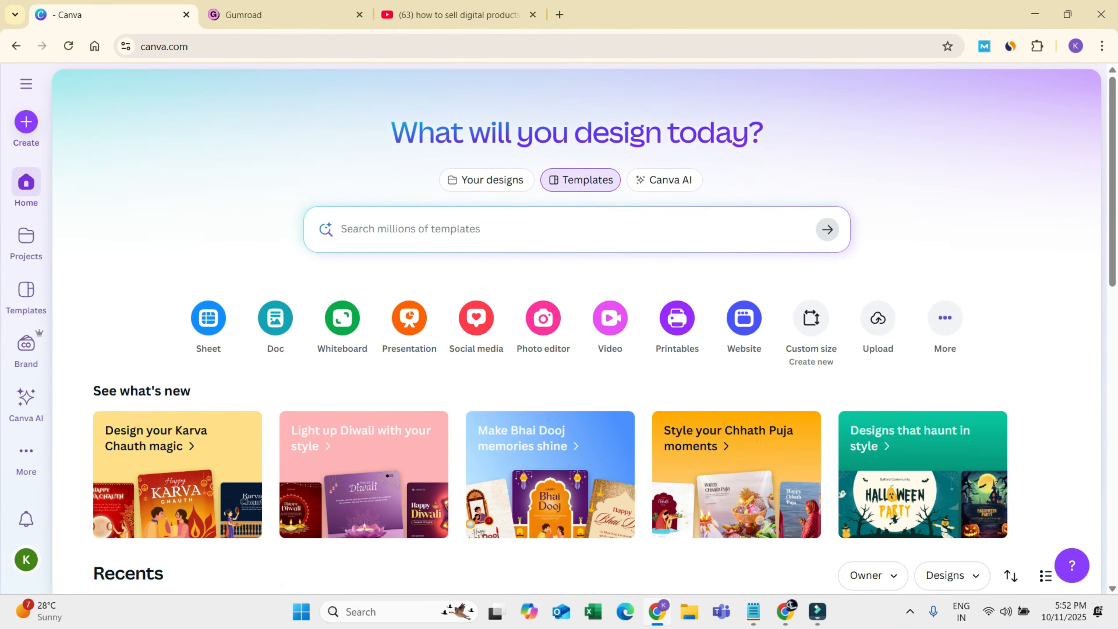
{"action": "left_click", "coordinate": [811, 348]}
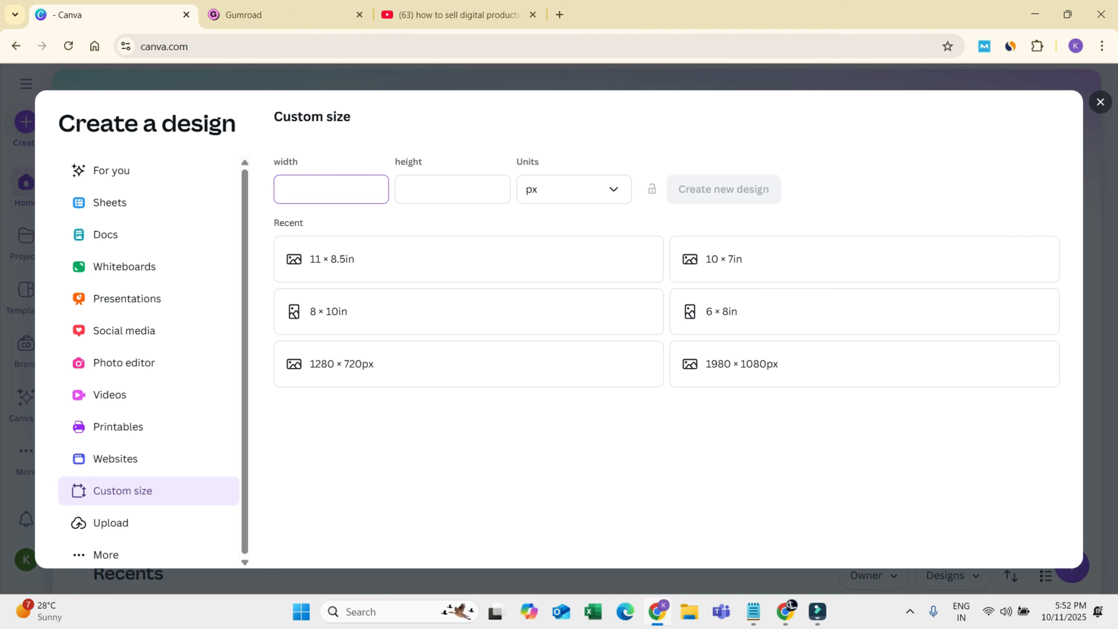
{"action": "left_click", "coordinate": [573, 189]}
{"action": "left_click", "coordinate": [533, 259]}
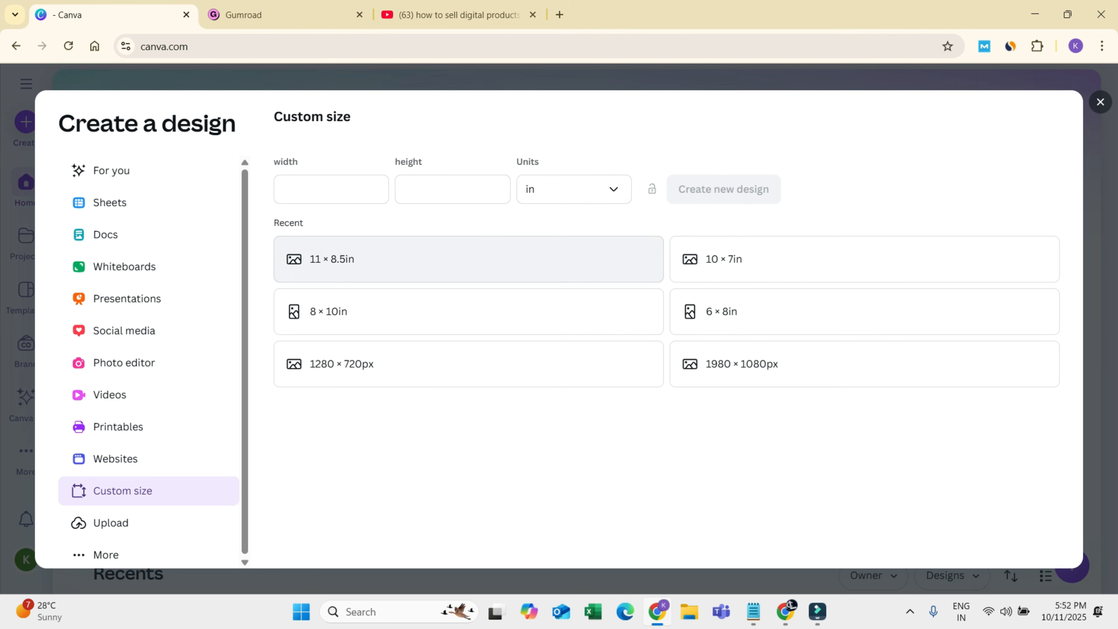
{"action": "left_click", "coordinate": [452, 189]}
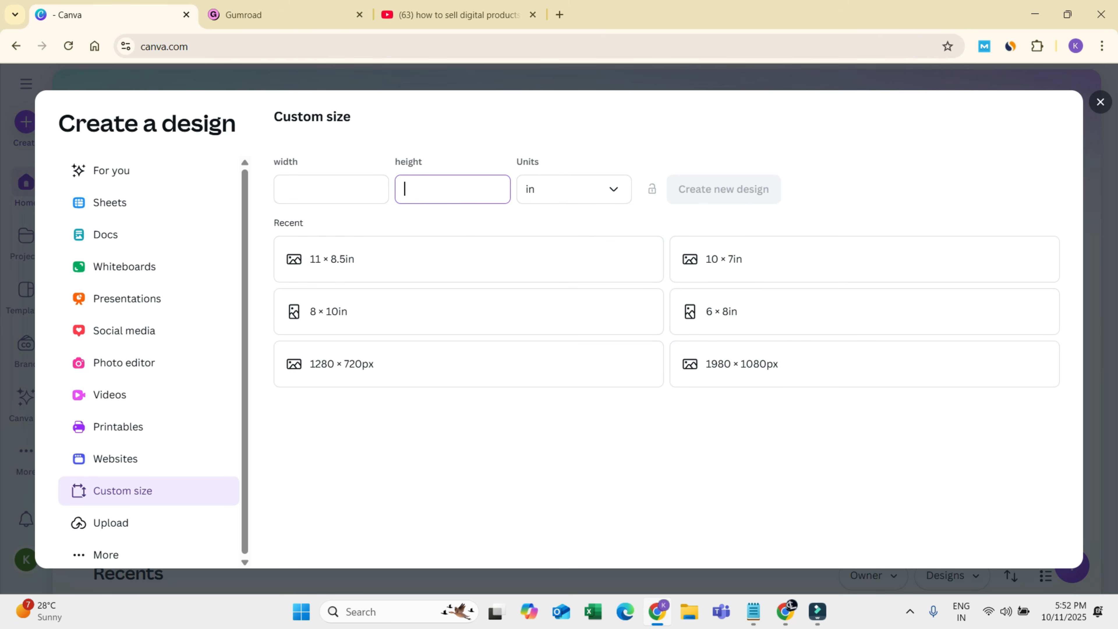
{"action": "type", "text": "7"}
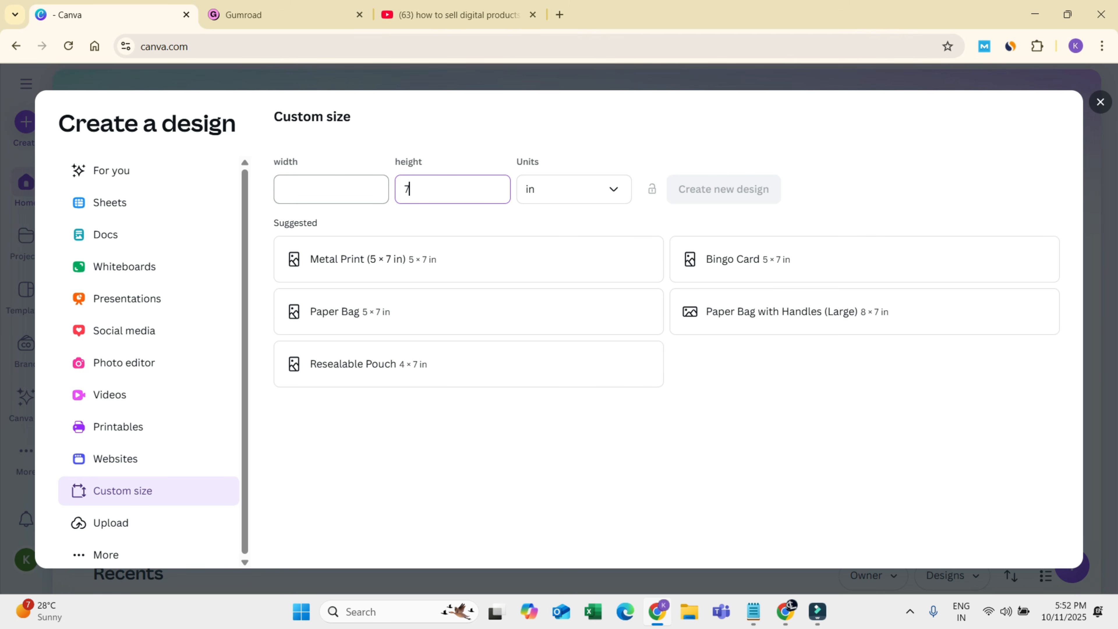
{"action": "left_click", "coordinate": [331, 189]}
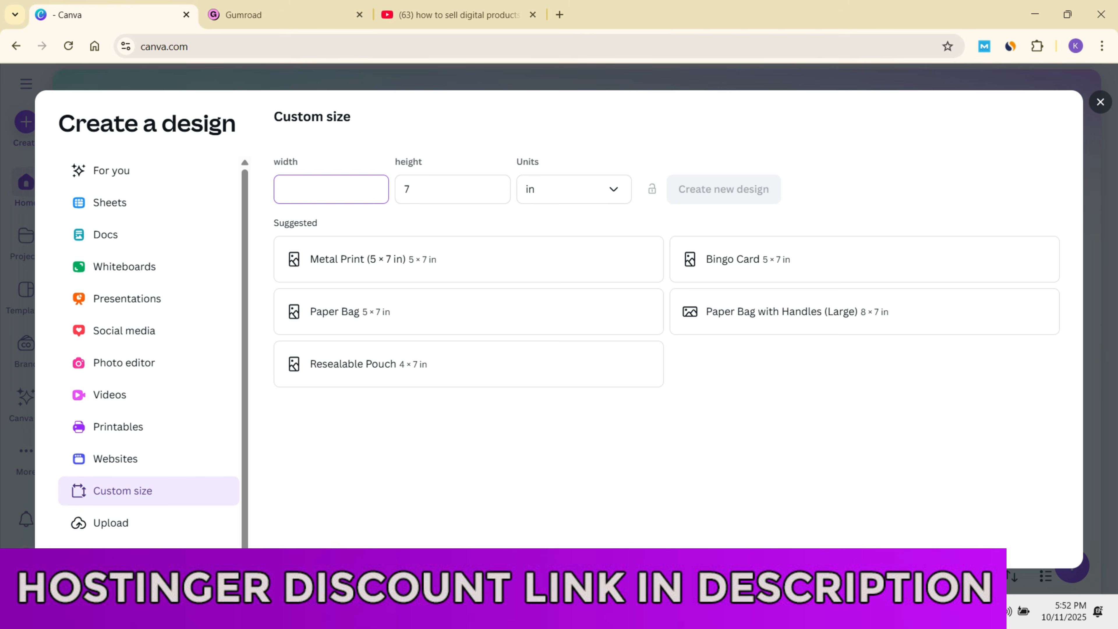
{"action": "type", "text": "10"}
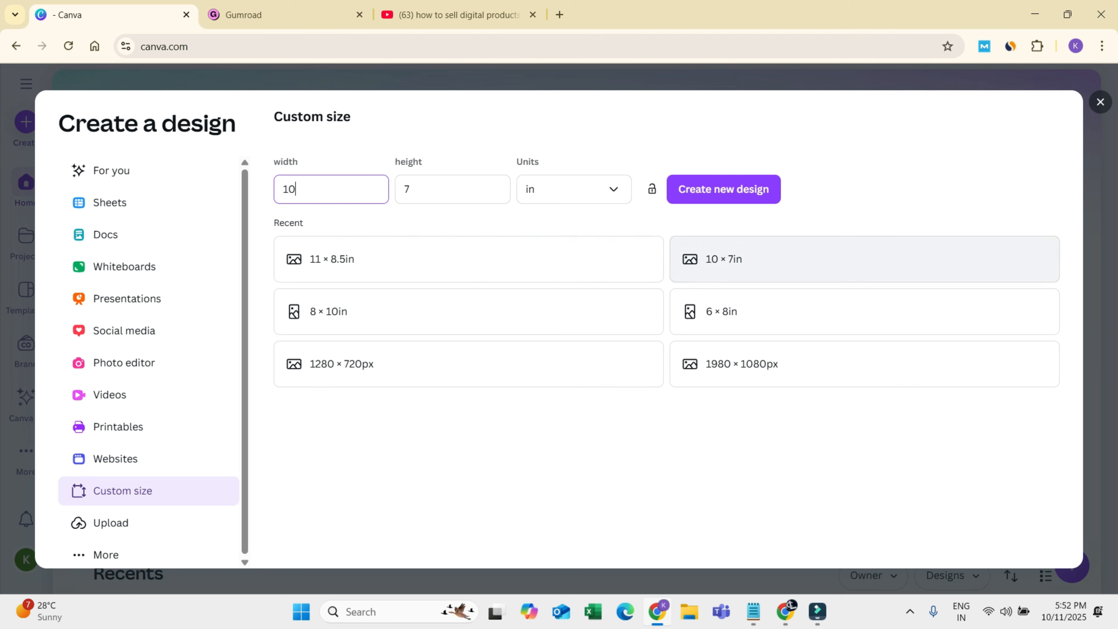
{"action": "left_click", "coordinate": [723, 188]}
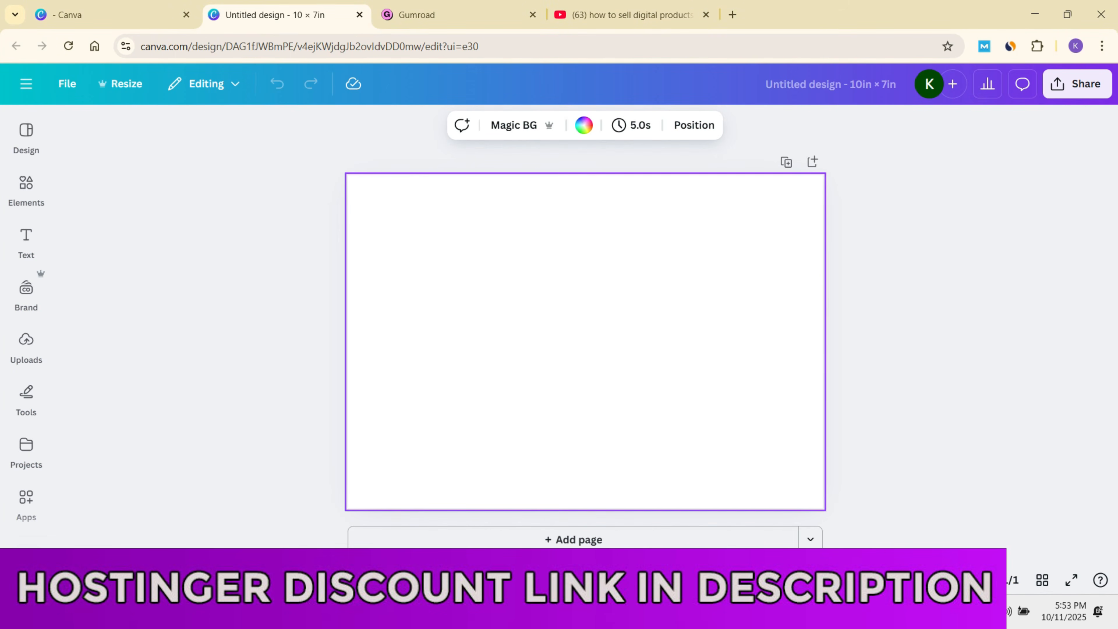
Step: Try a light purple background colour on the blank page and undo it
{"action": "left_click", "coordinate": [584, 124]}
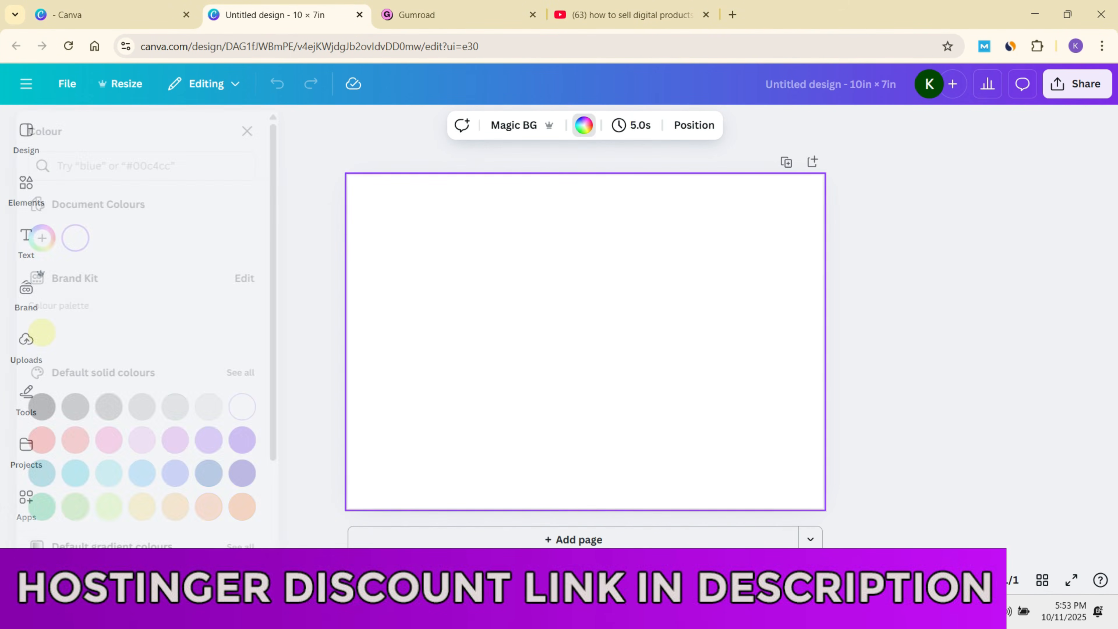
{"action": "left_click", "coordinate": [178, 440]}
{"action": "key", "text": "Escape"}
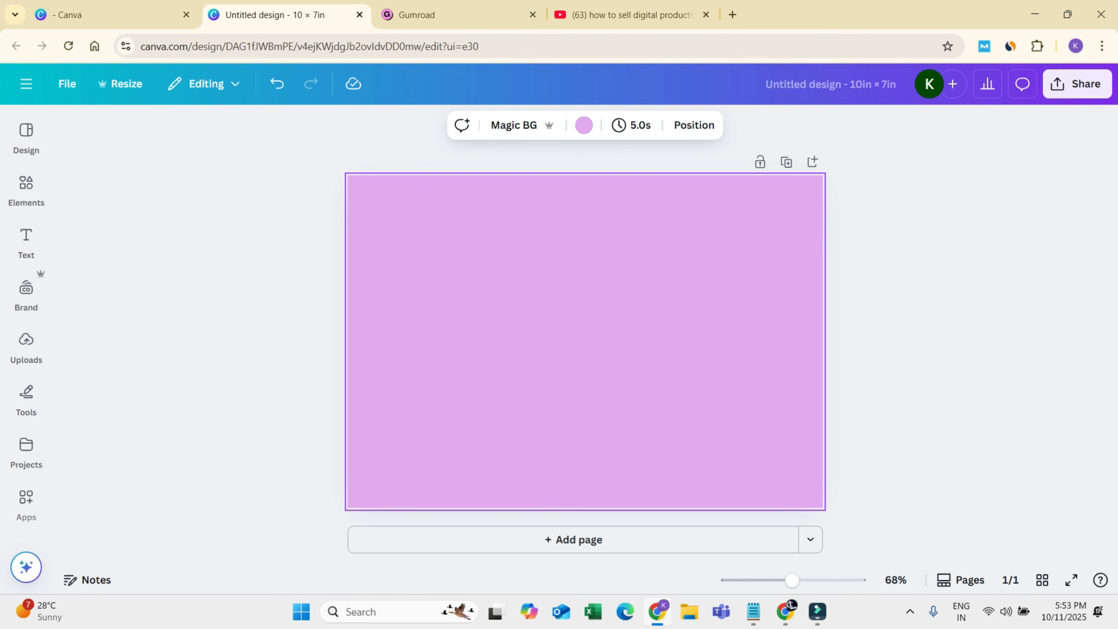
{"action": "key", "text": "ctrl+z"}
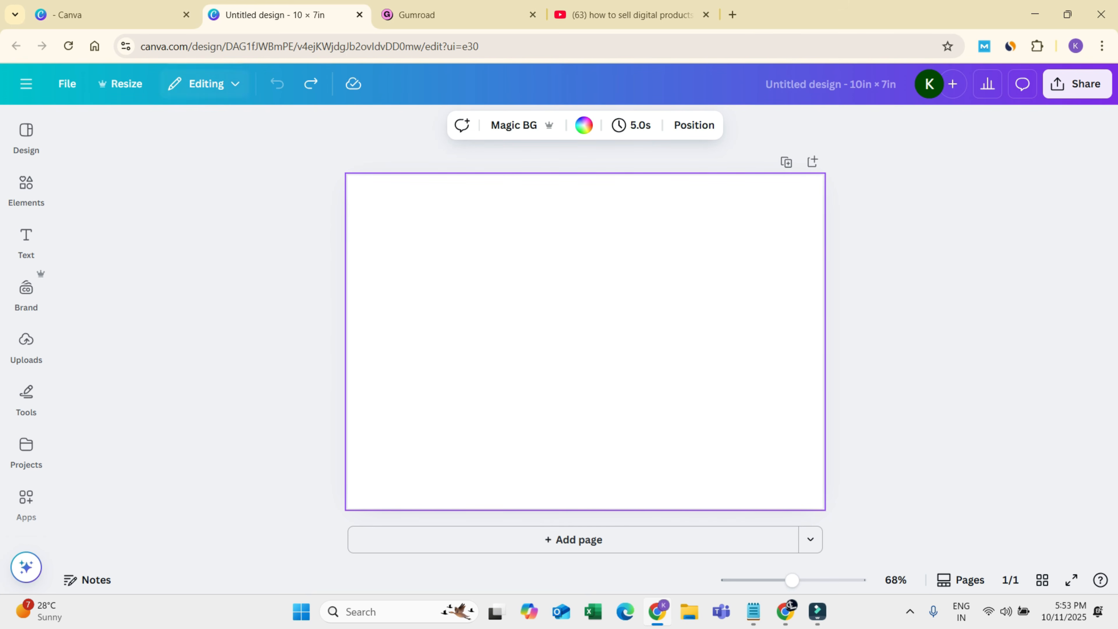
Step: Search the design elements for "cute cat" and list all the matching graphics
{"action": "key", "text": "alt+Tab"}
{"action": "key", "text": "alt+Tab"}
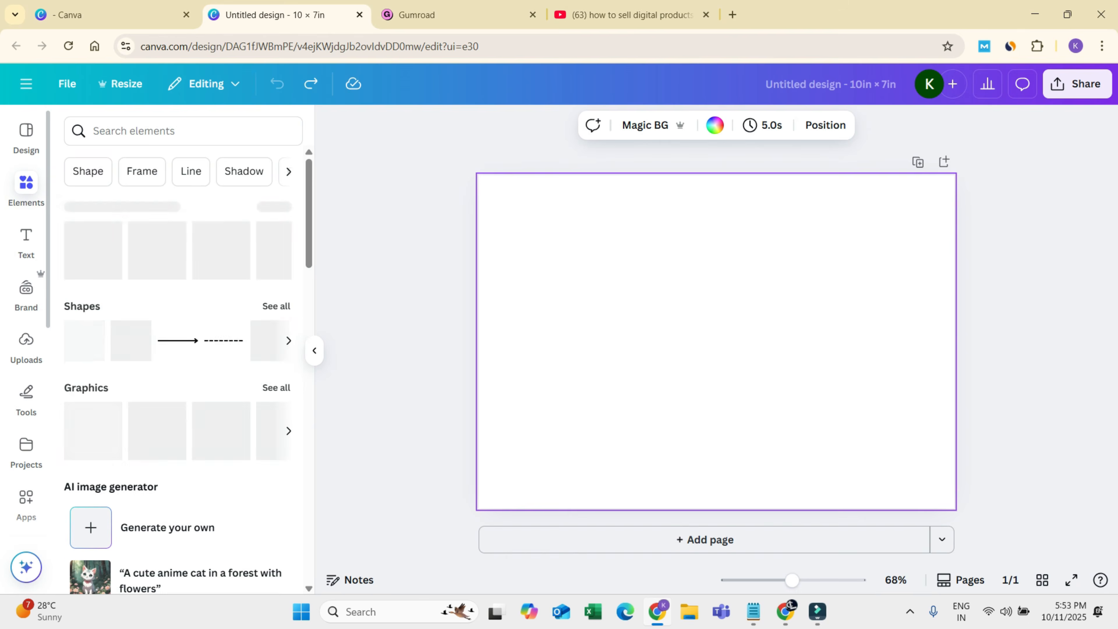
{"action": "left_click", "coordinate": [177, 131]}
{"action": "type", "text": "c"}
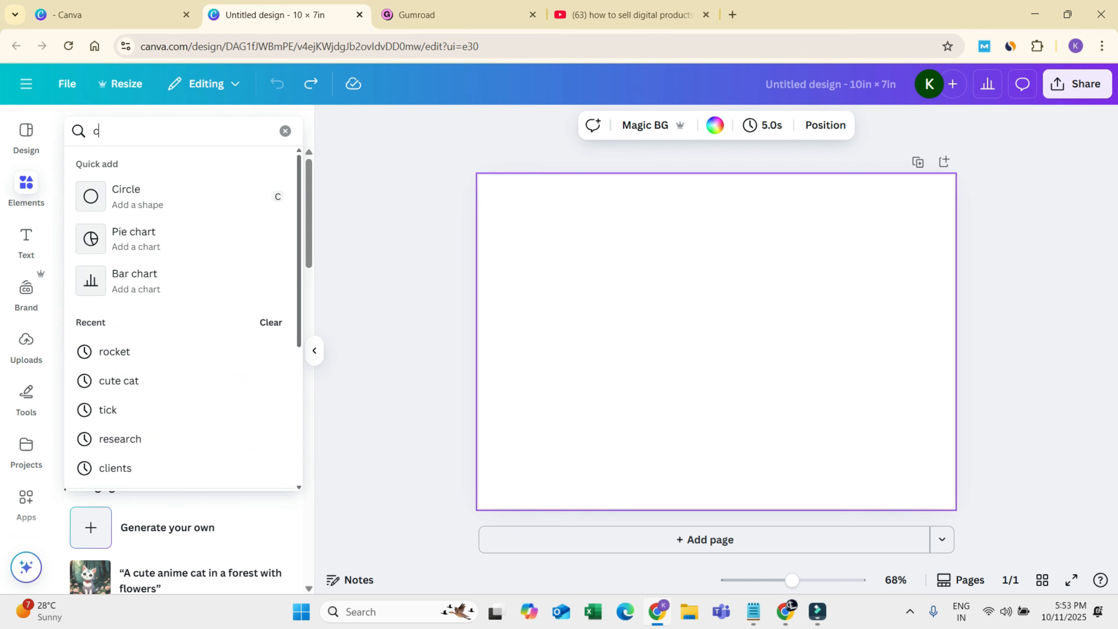
{"action": "type", "text": "ute cat"}
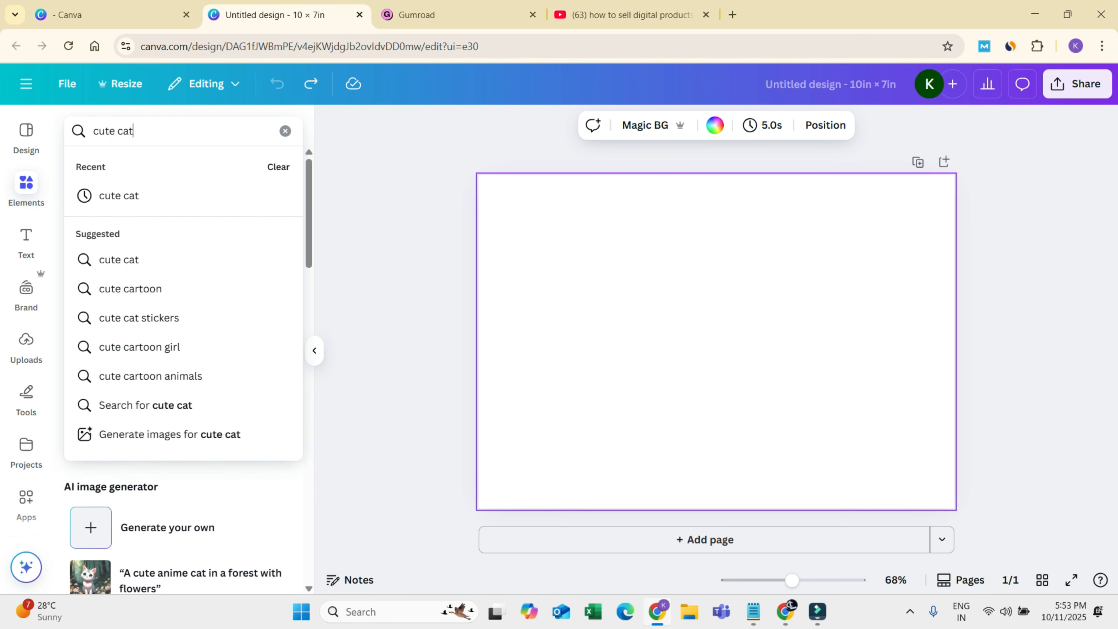
{"action": "key", "text": "Return"}
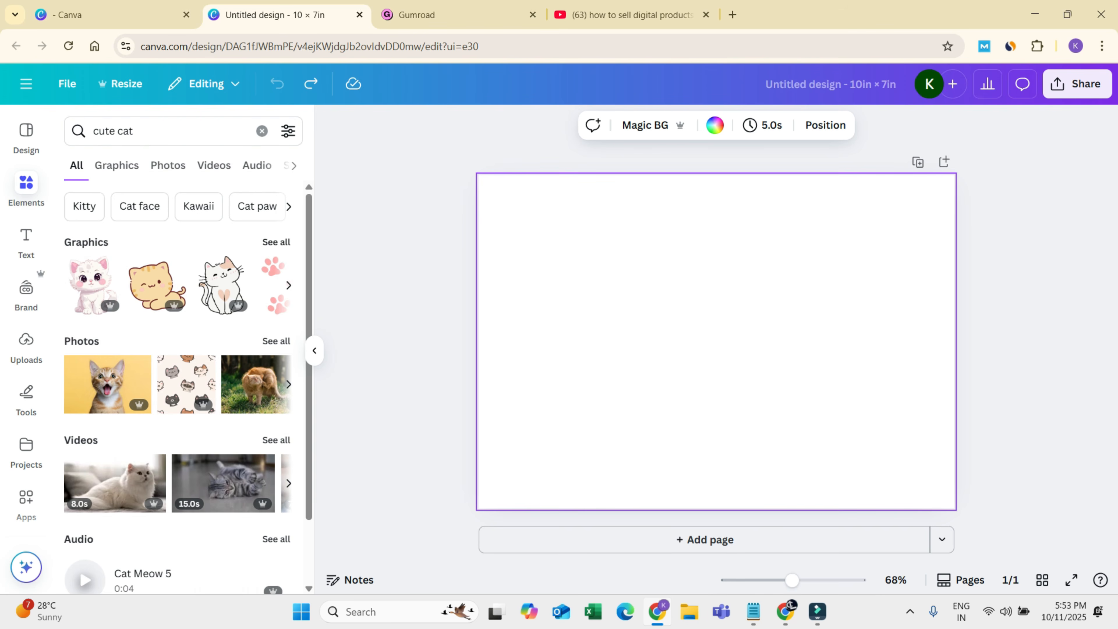
{"action": "left_click", "coordinate": [276, 242]}
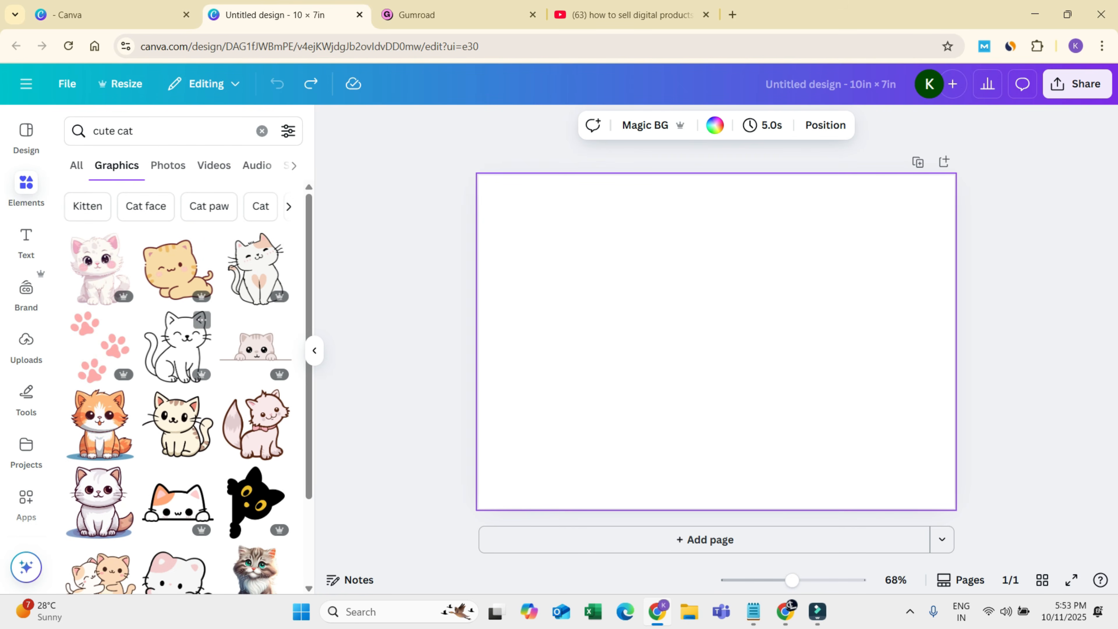
Step: Add the pale blue cat with pink ears and open mouth, shrink it and place it in the upper part of the page's right half
{"action": "scroll", "coordinate": [178, 352], "scroll_direction": "down", "scroll_amount": 2}
{"action": "scroll", "coordinate": [178, 352], "scroll_direction": "down", "scroll_amount": 5}
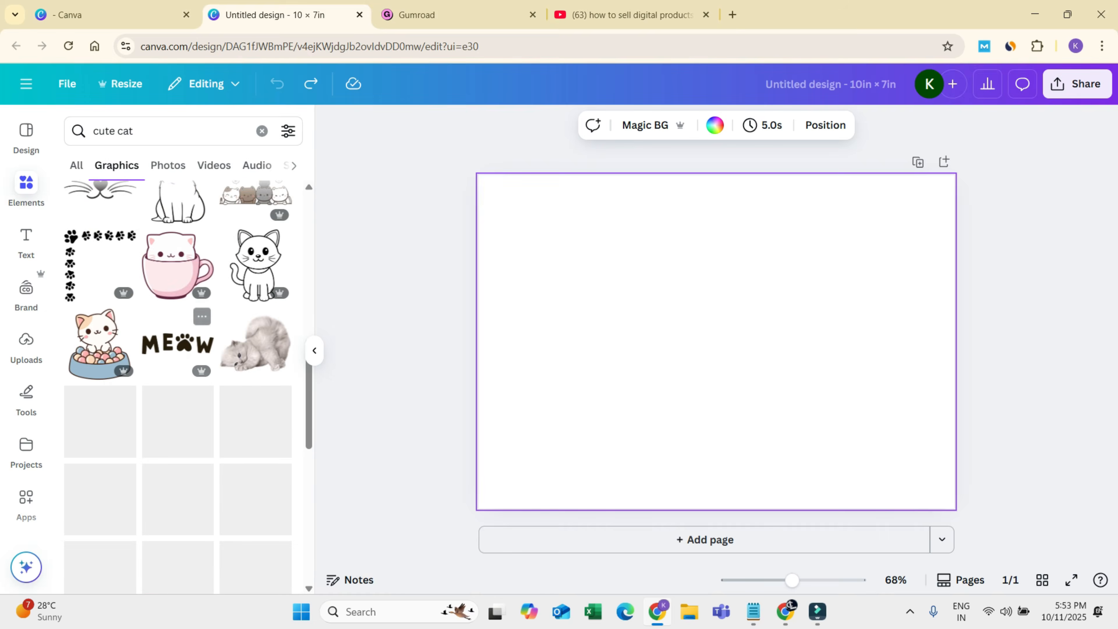
{"action": "scroll", "coordinate": [178, 352], "scroll_direction": "down", "scroll_amount": 4}
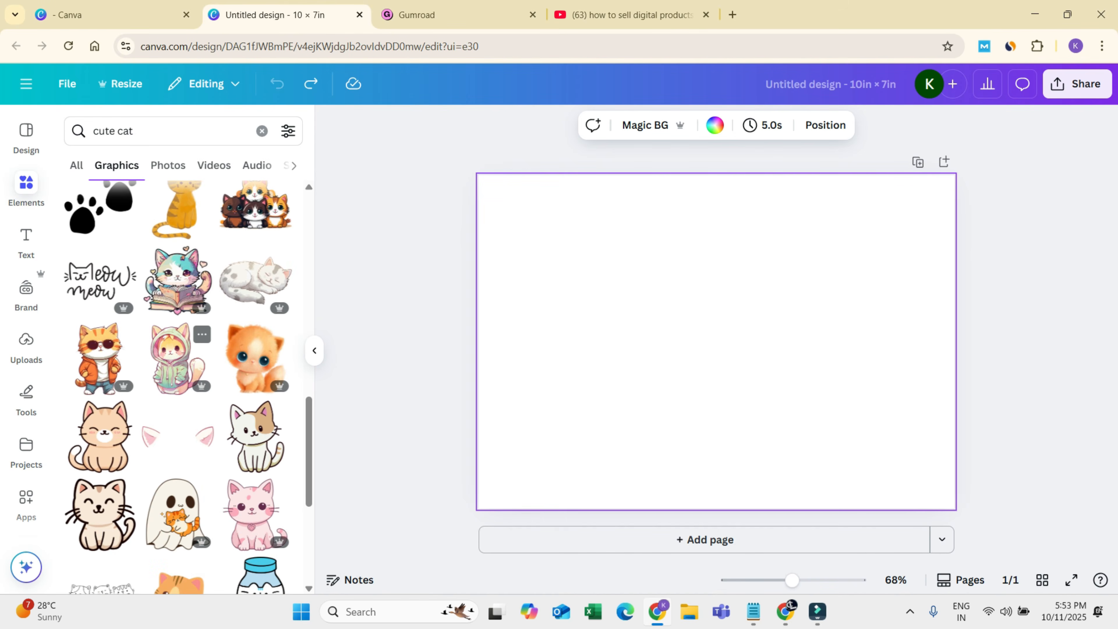
{"action": "scroll", "coordinate": [202, 347], "scroll_direction": "down", "scroll_amount": 2}
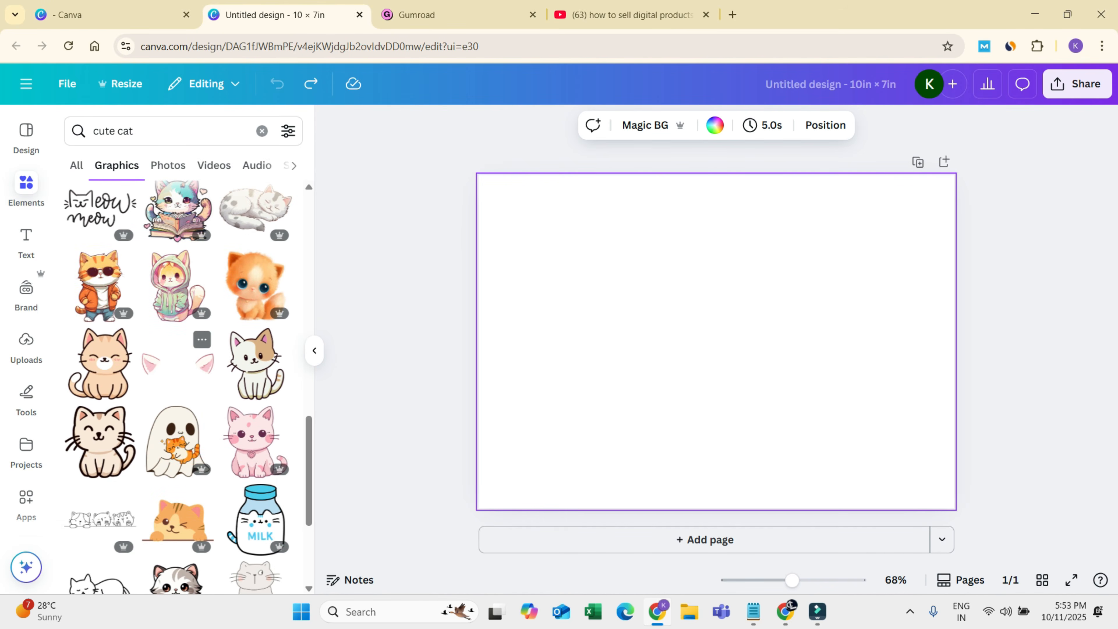
{"action": "scroll", "coordinate": [202, 352], "scroll_direction": "down", "scroll_amount": 4}
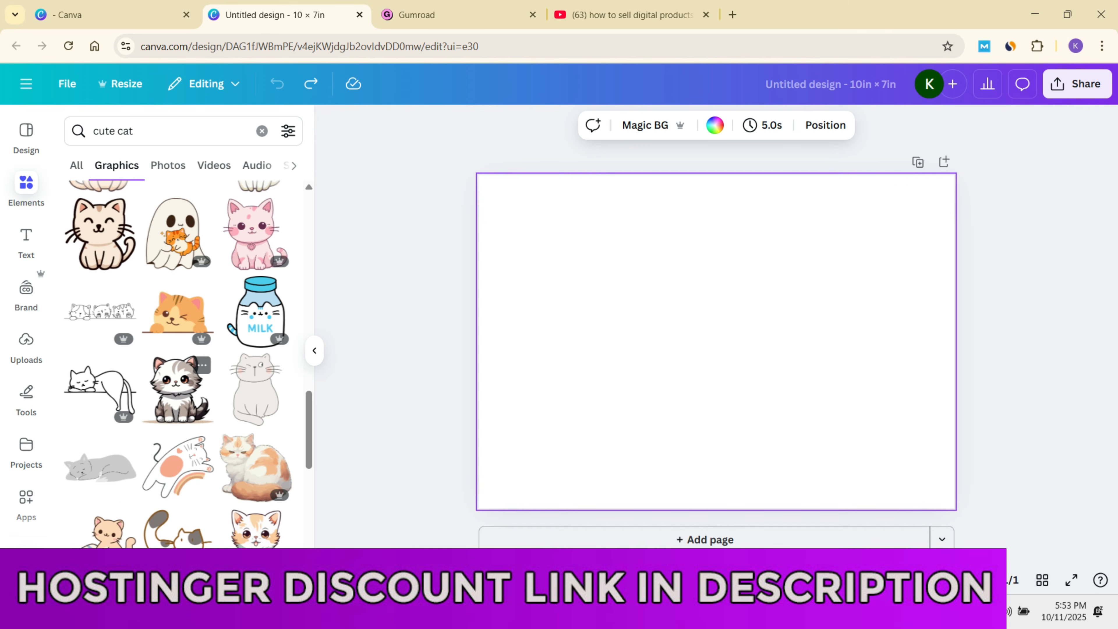
{"action": "scroll", "coordinate": [203, 352], "scroll_direction": "down", "scroll_amount": 2}
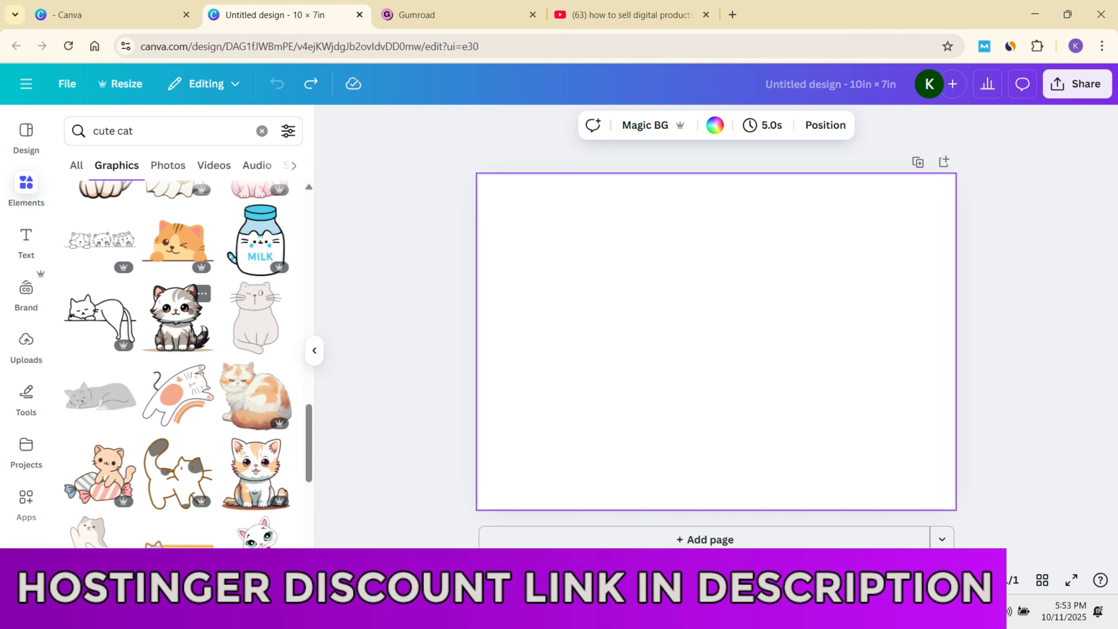
{"action": "scroll", "coordinate": [176, 317], "scroll_direction": "down", "scroll_amount": 4}
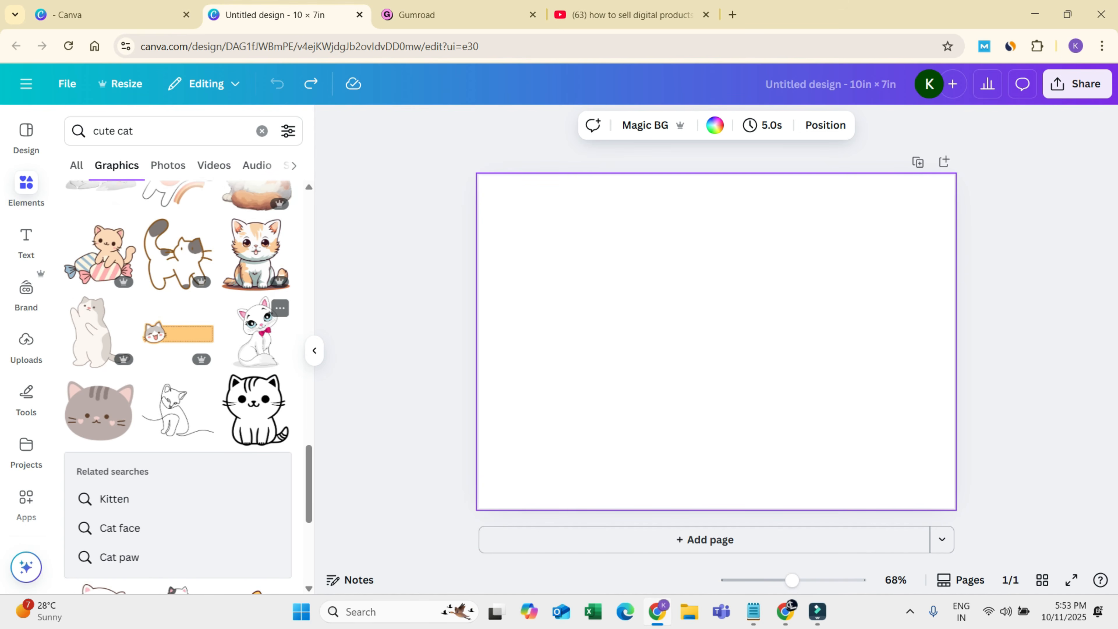
{"action": "scroll", "coordinate": [255, 409], "scroll_direction": "down", "scroll_amount": 4}
{"action": "scroll", "coordinate": [264, 387], "scroll_direction": "down", "scroll_amount": 6}
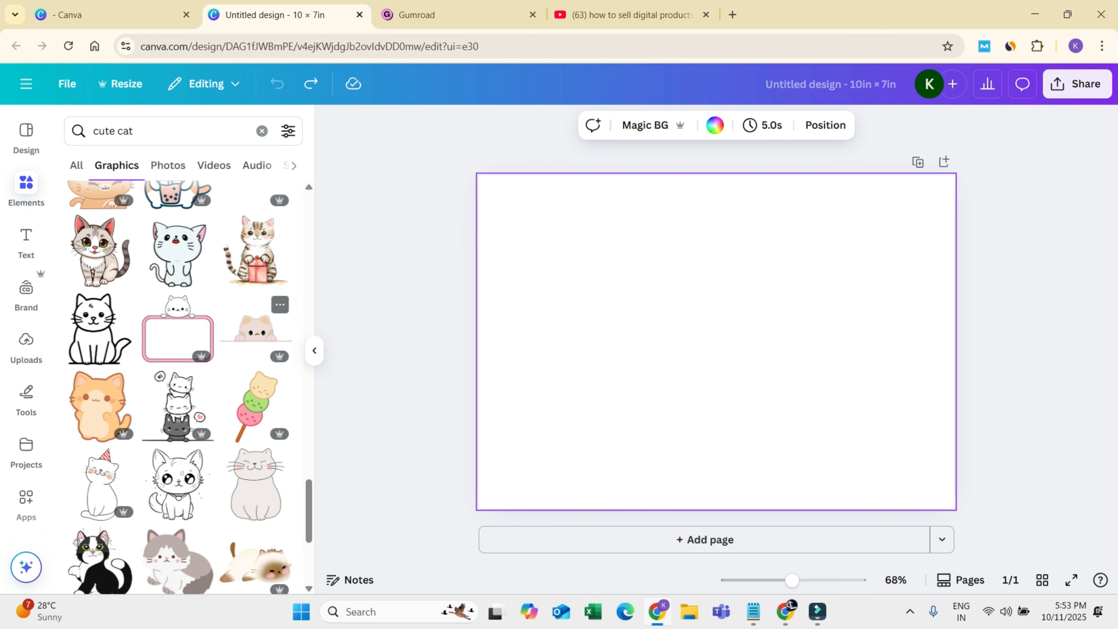
{"action": "left_click", "coordinate": [178, 250]}
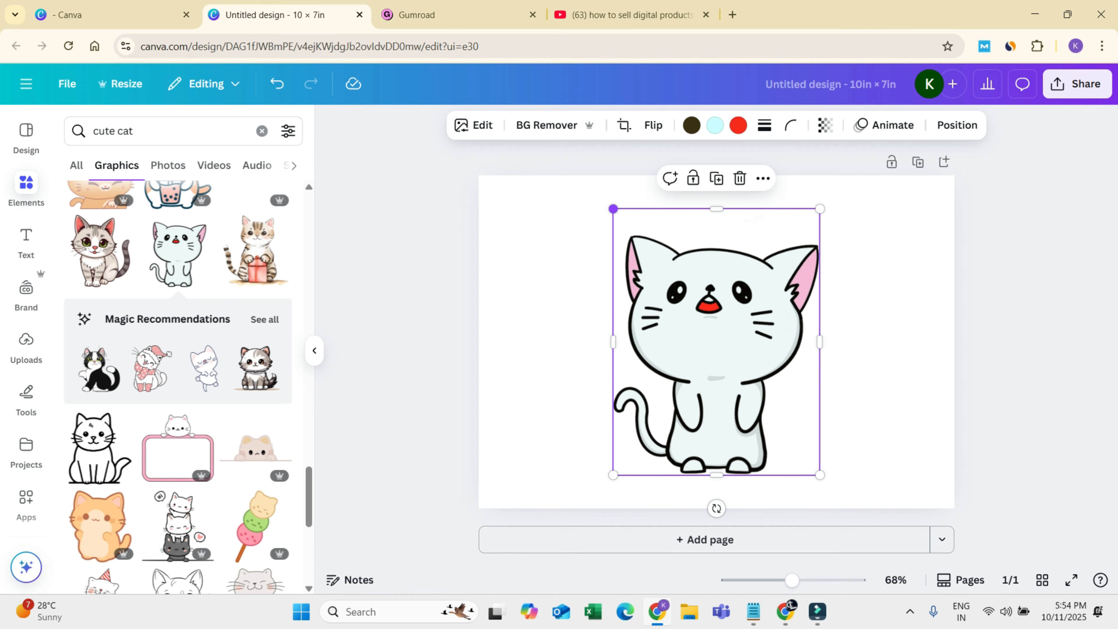
{"action": "left_click_drag", "start_coordinate": [612, 208], "coordinate": [723, 352]}
{"action": "left_click_drag", "start_coordinate": [726, 414], "coordinate": [832, 289]}
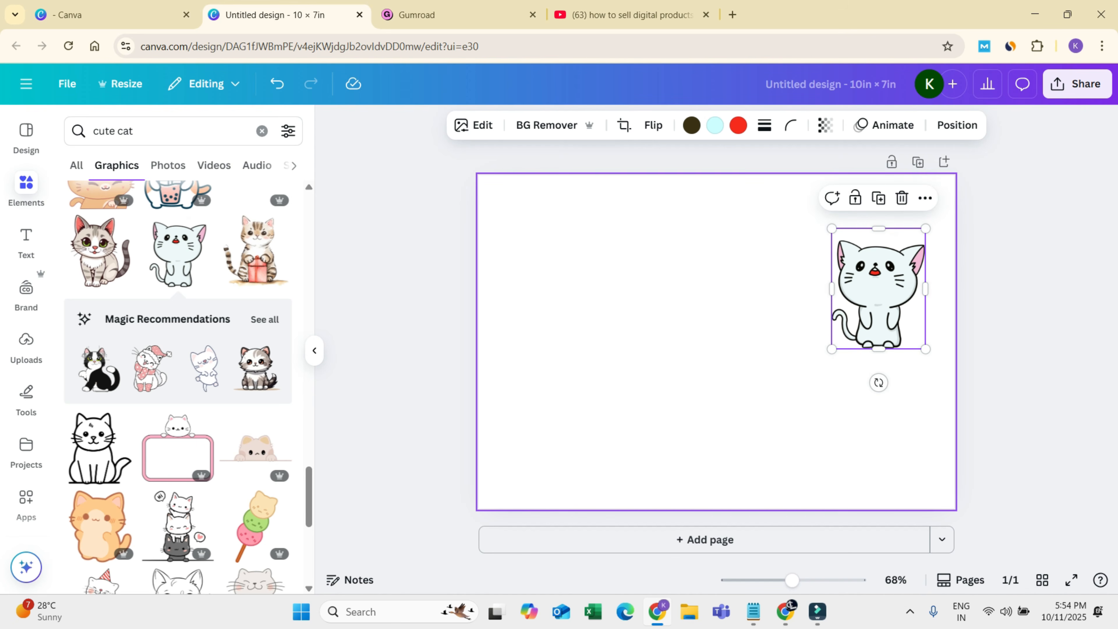
Step: Search the graphics for "birthday hat"
{"action": "left_click", "coordinate": [135, 130]}
{"action": "left_click_drag", "start_coordinate": [135, 131], "coordinate": [93, 130]}
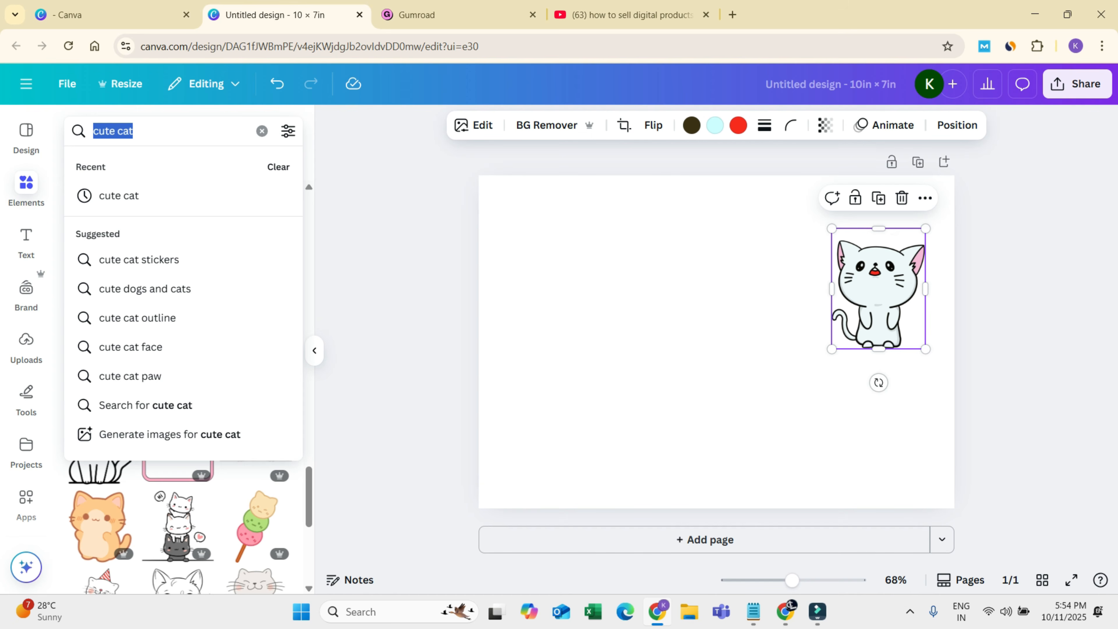
{"action": "type", "text": "birthda"}
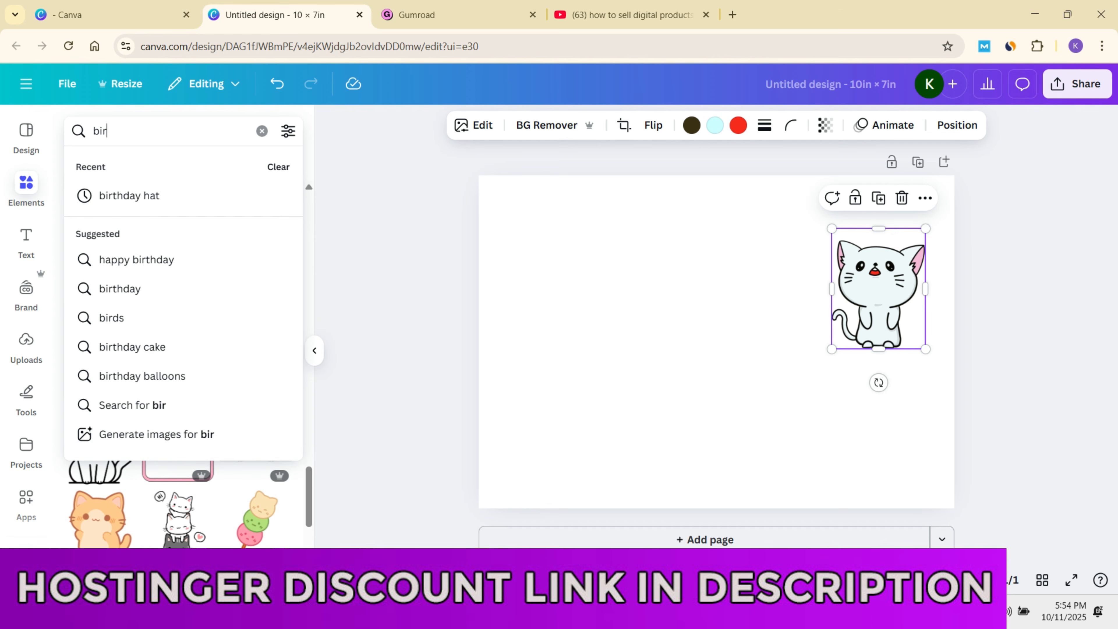
{"action": "type", "text": "thday ha"}
{"action": "key", "text": "Return"}
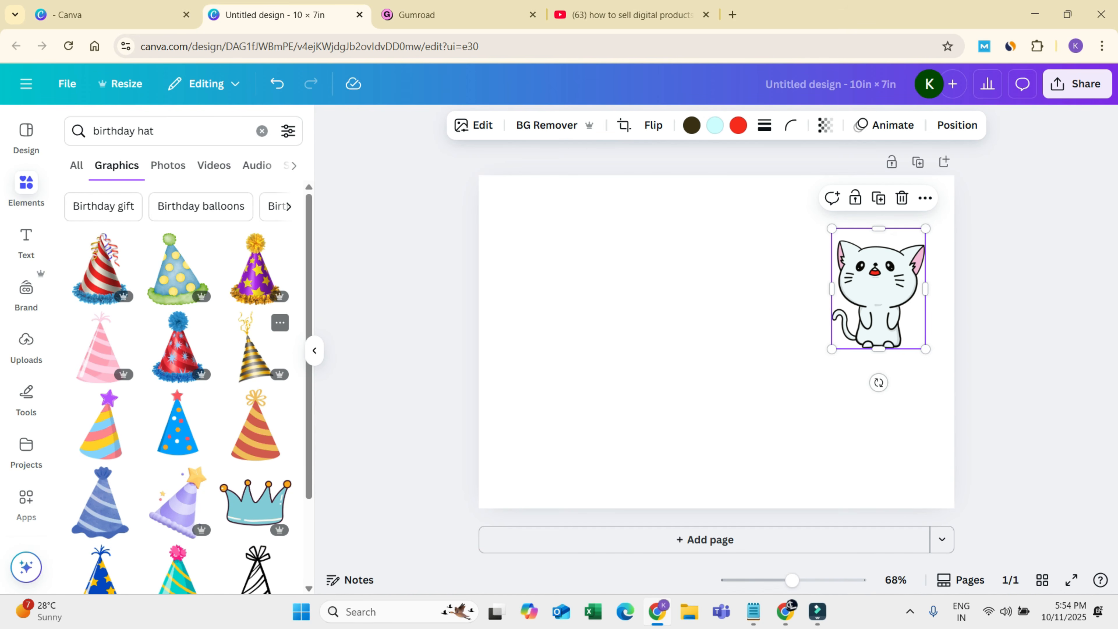
Step: Add the blue party hat with yellow dots and green trim, scaled down to sit on the cat's head
{"action": "scroll", "coordinate": [264, 335], "scroll_direction": "down", "scroll_amount": 8}
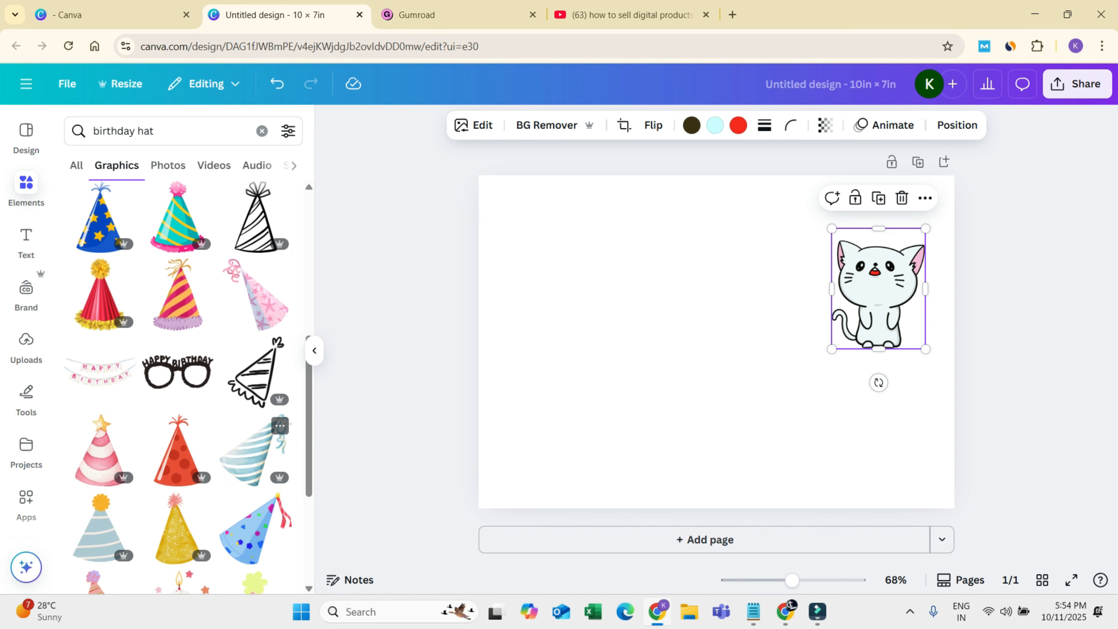
{"action": "scroll", "coordinate": [256, 397], "scroll_direction": "down", "scroll_amount": 2}
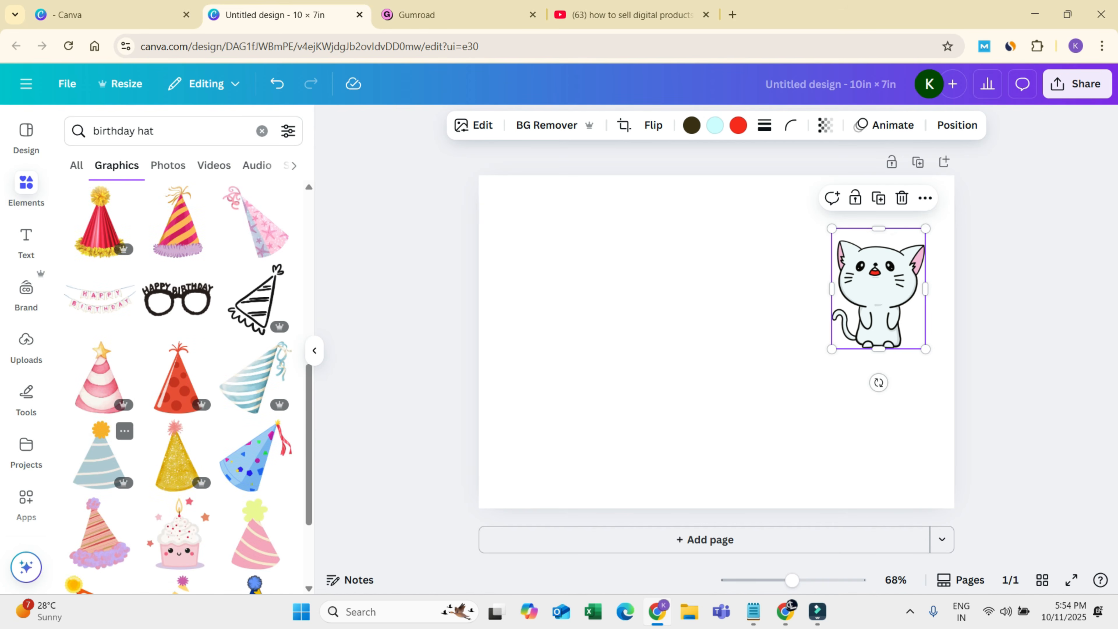
{"action": "scroll", "coordinate": [185, 467], "scroll_direction": "down", "scroll_amount": 3}
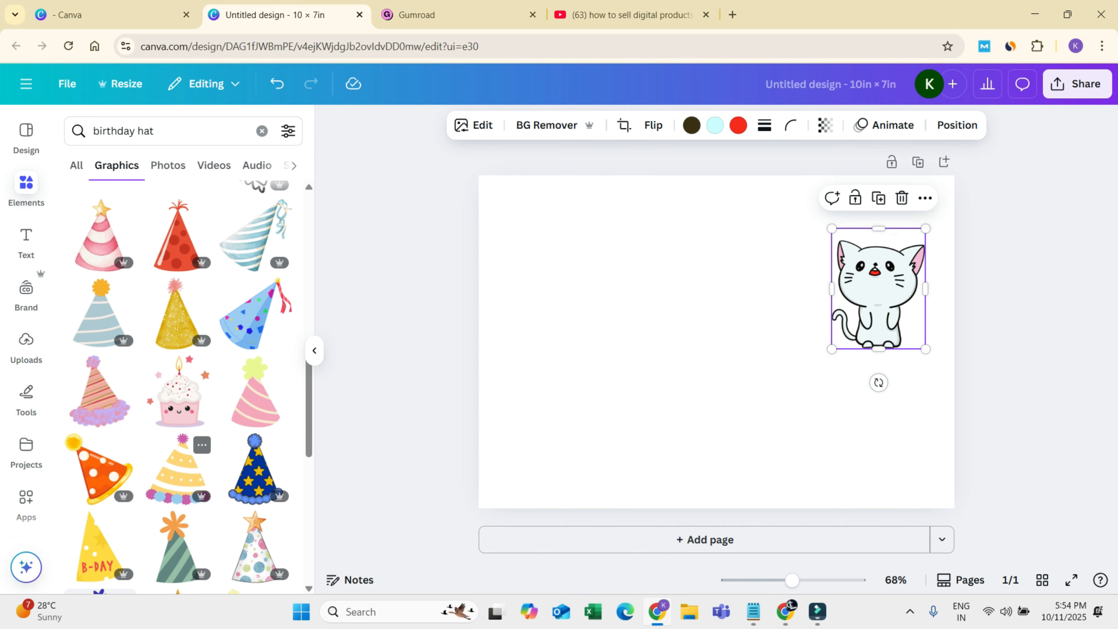
{"action": "scroll", "coordinate": [178, 387], "scroll_direction": "down", "scroll_amount": 3}
{"action": "scroll", "coordinate": [255, 348], "scroll_direction": "up", "scroll_amount": 10}
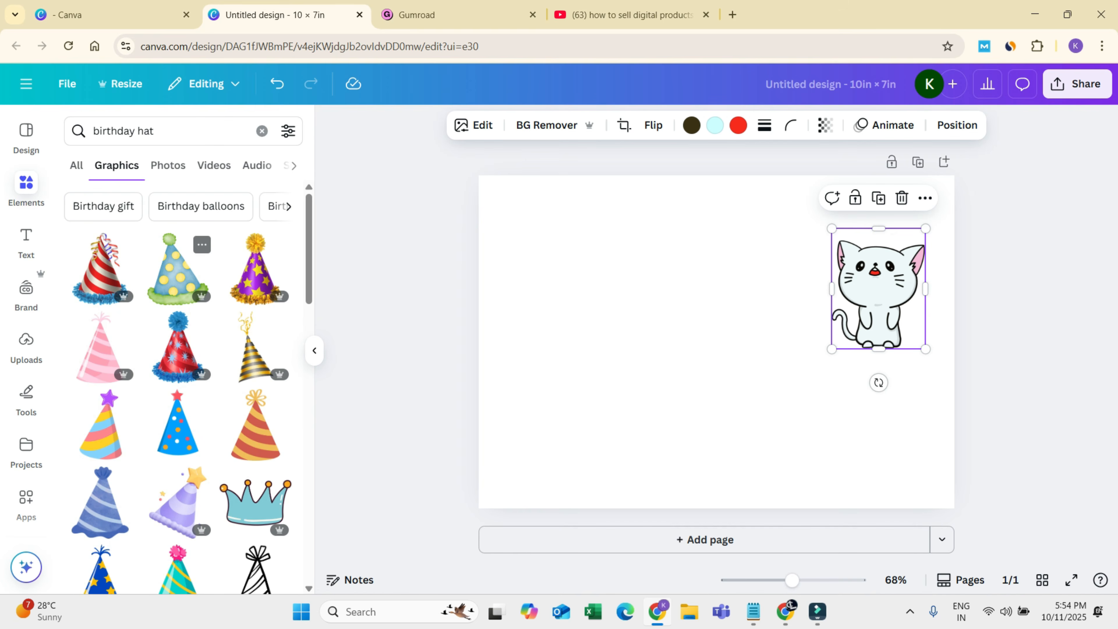
{"action": "left_click", "coordinate": [176, 269]}
{"action": "left_click_drag", "start_coordinate": [830, 474], "coordinate": [878, 229]}
{"action": "key", "text": "Escape"}
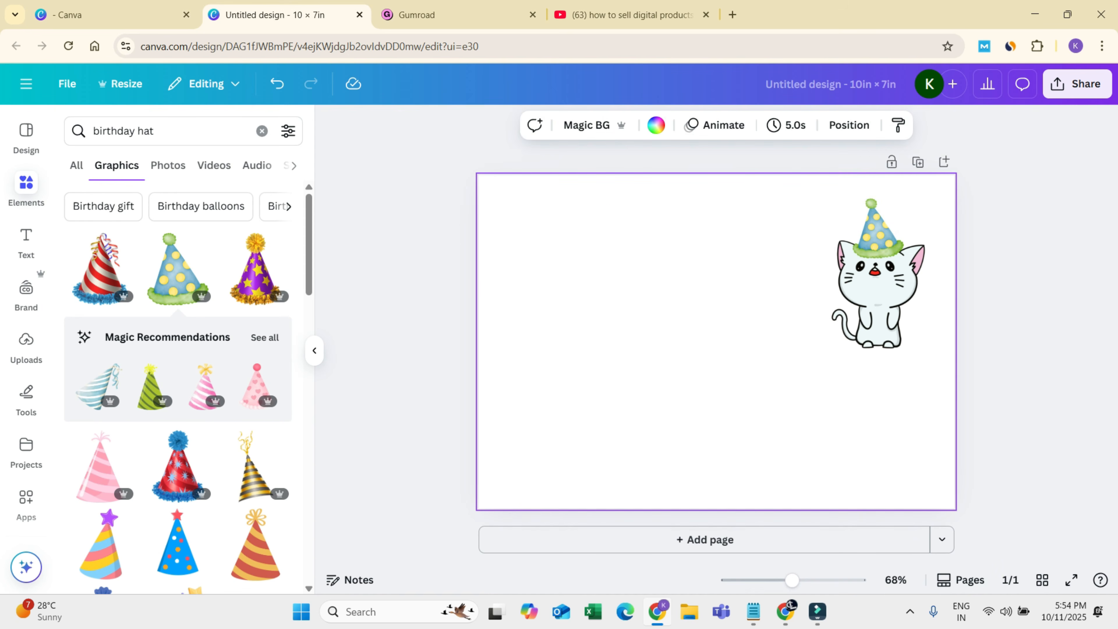
{"action": "key", "text": "Escape"}
Step: Tilt the party hat by about 7° and reposition it between the cat's ears
{"action": "left_click", "coordinate": [878, 229]}
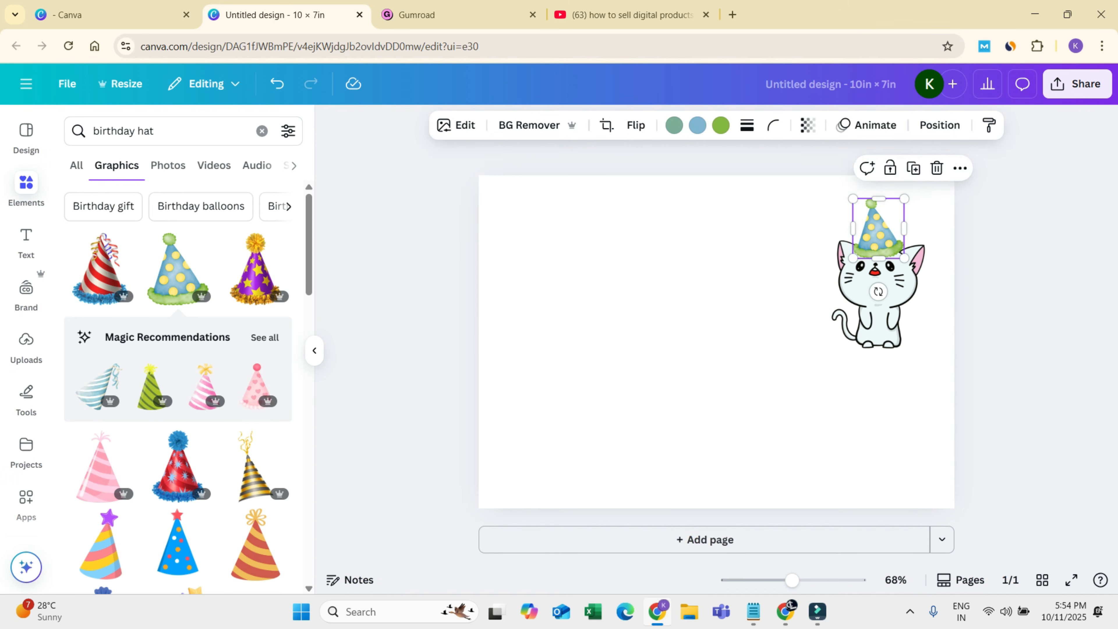
{"action": "mouse_move", "coordinate": [878, 291]}
{"action": "left_mouse_down"}
{"action": "mouse_move", "coordinate": [898, 315]}
{"action": "mouse_move", "coordinate": [869, 304]}
{"action": "mouse_move", "coordinate": [921, 306]}
{"action": "mouse_move", "coordinate": [895, 305]}
{"action": "left_mouse_up"}
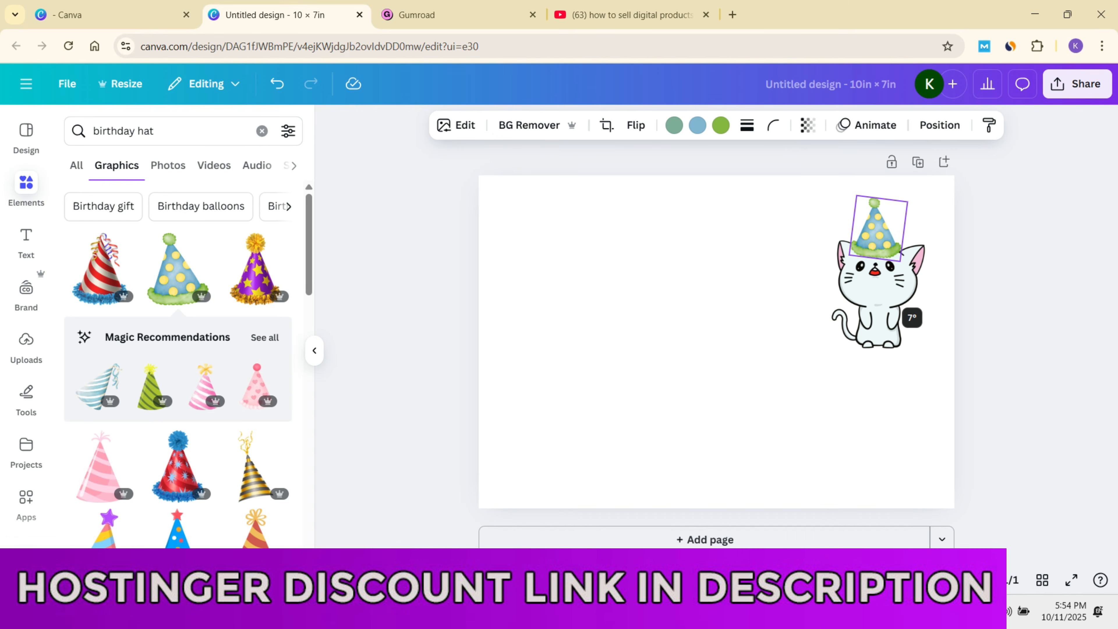
{"action": "left_click_drag", "start_coordinate": [877, 229], "coordinate": [878, 222]}
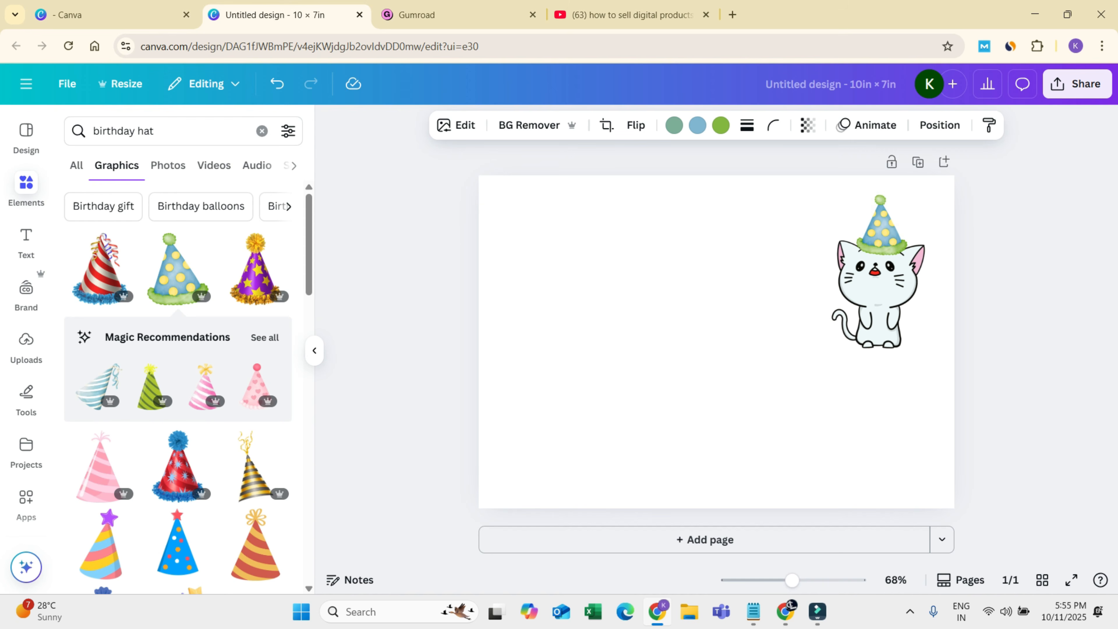
{"action": "left_click", "coordinate": [882, 224]}
{"action": "key", "text": "Escape"}
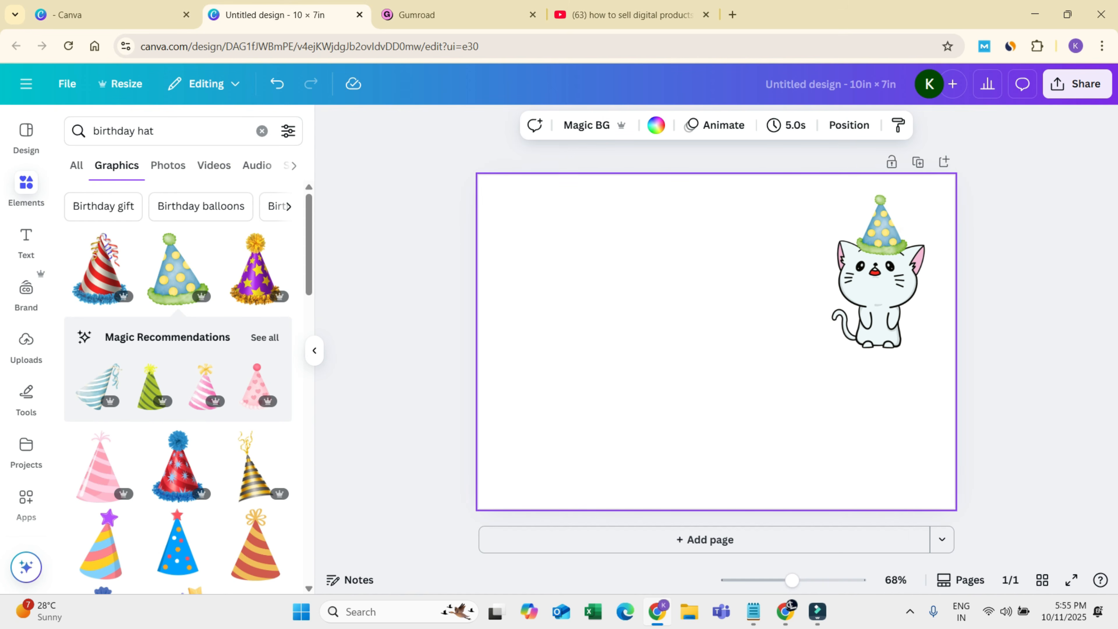
Step: Group the cat with its party hat and move the group slightly down the page
{"action": "left_click_drag", "start_coordinate": [775, 182], "coordinate": [910, 376]}
{"action": "left_click_drag", "start_coordinate": [794, 184], "coordinate": [925, 336]}
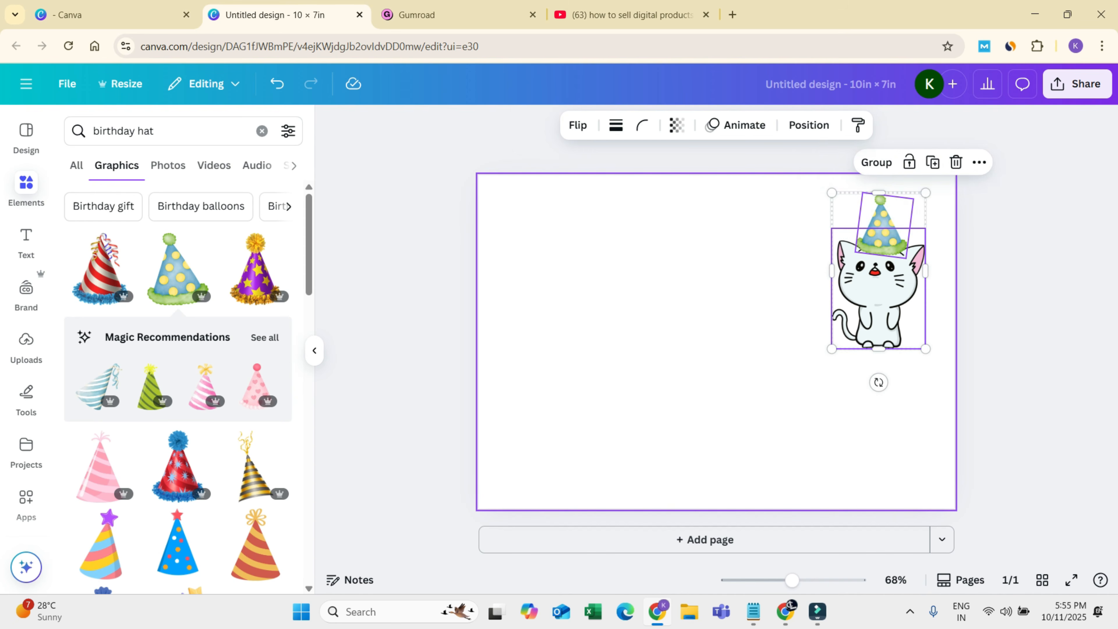
{"action": "key", "text": "ctrl+g"}
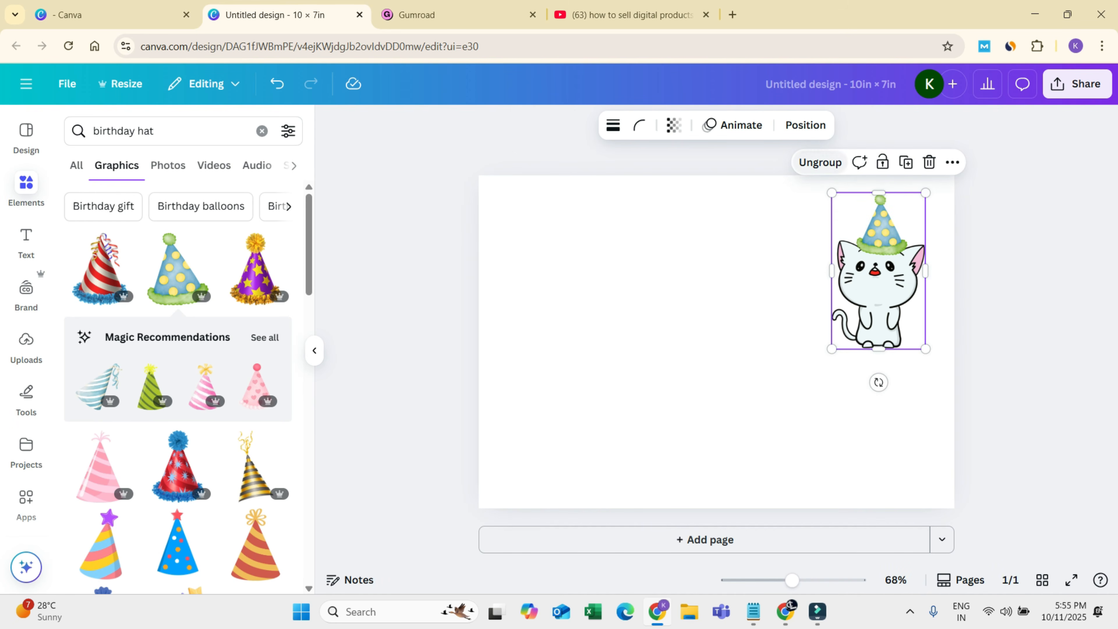
{"action": "left_click", "coordinate": [877, 286]}
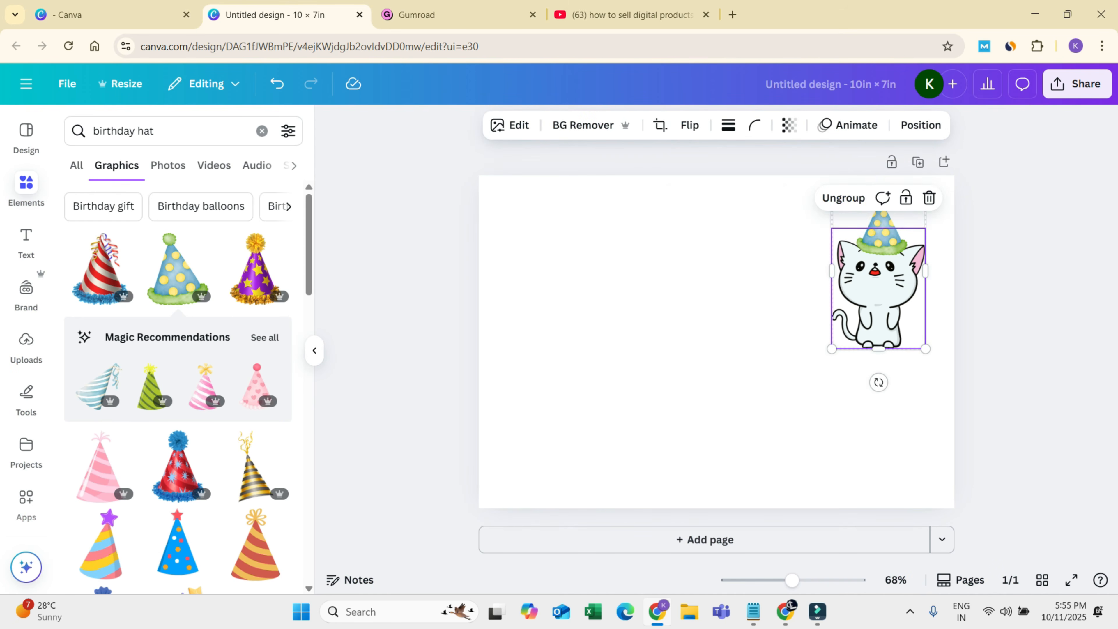
{"action": "mouse_move", "coordinate": [878, 286]}
{"action": "left_mouse_down"}
{"action": "mouse_move", "coordinate": [726, 291]}
{"action": "mouse_move", "coordinate": [967, 302]}
{"action": "mouse_move", "coordinate": [621, 306]}
{"action": "mouse_move", "coordinate": [800, 358]}
{"action": "mouse_move", "coordinate": [879, 298]}
{"action": "left_mouse_up"}
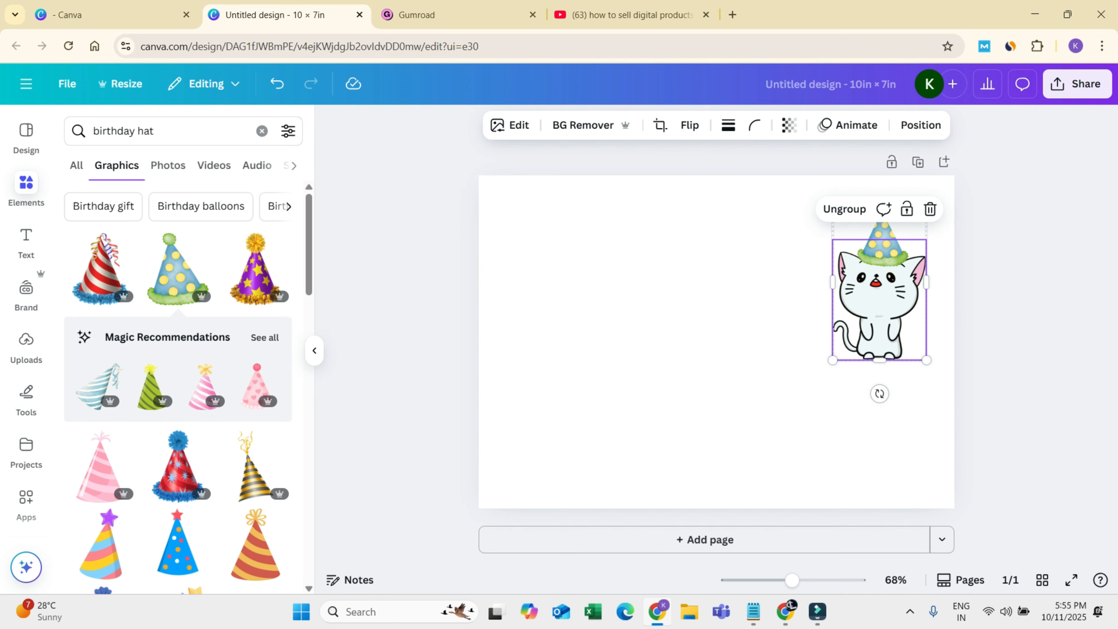
{"action": "key", "text": "Escape"}
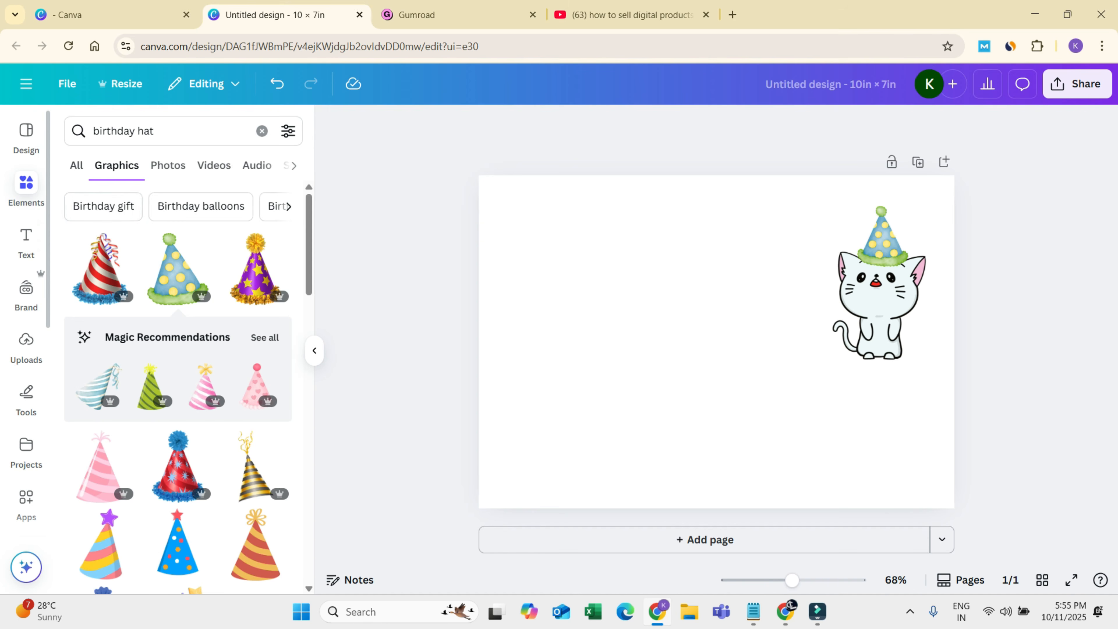
Step: Add a text box reading "Happy Birthday" to the page
{"action": "left_click", "coordinate": [26, 240]}
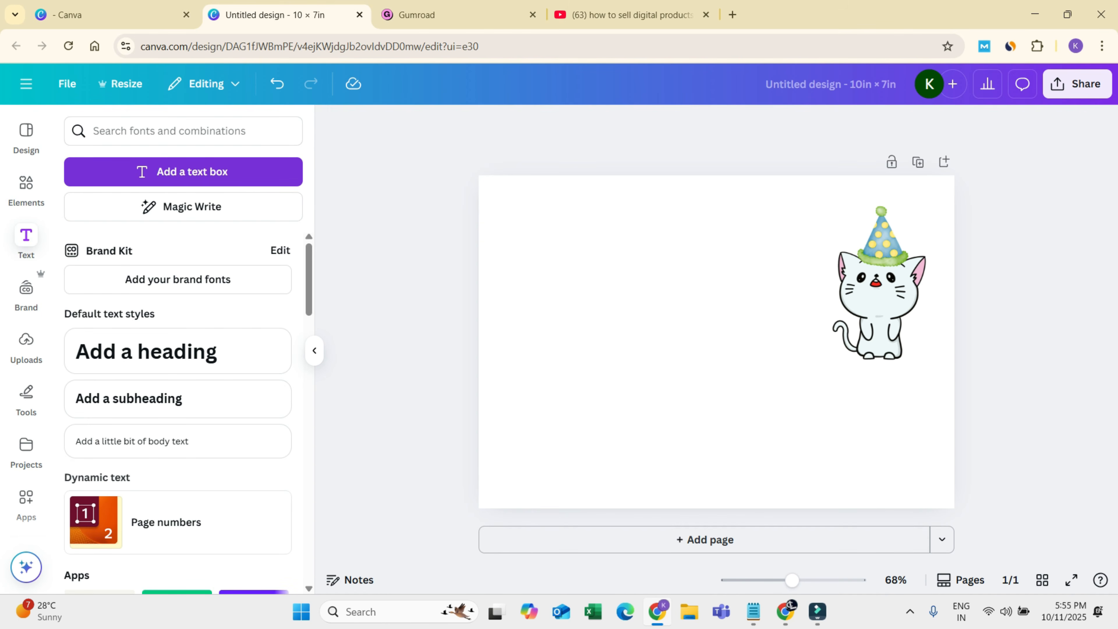
{"action": "left_click", "coordinate": [183, 171]}
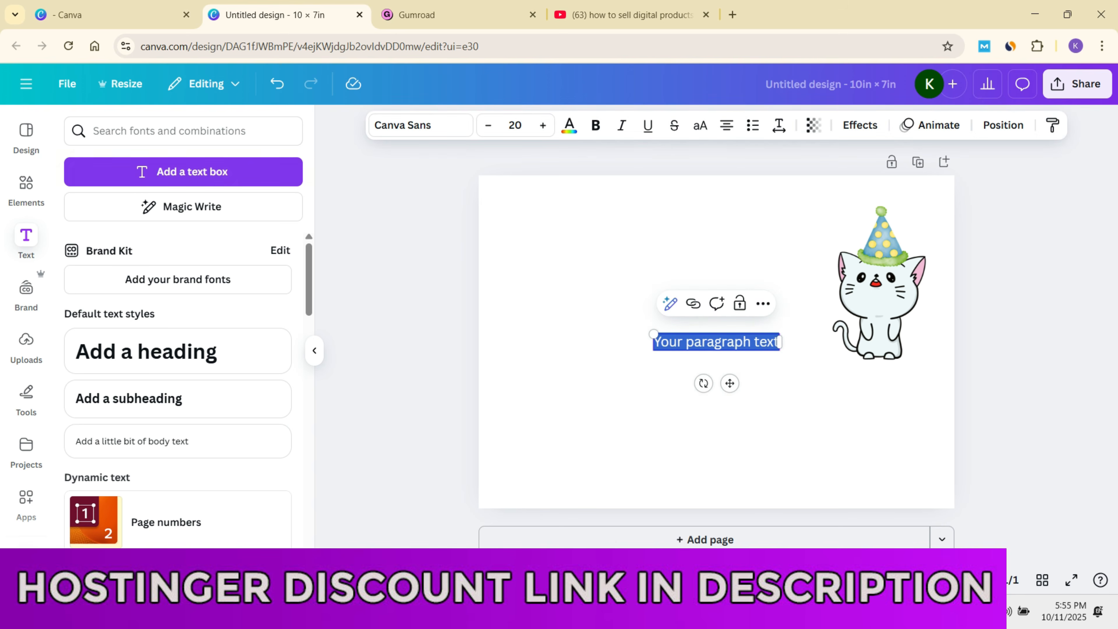
{"action": "type", "text": "Happy"}
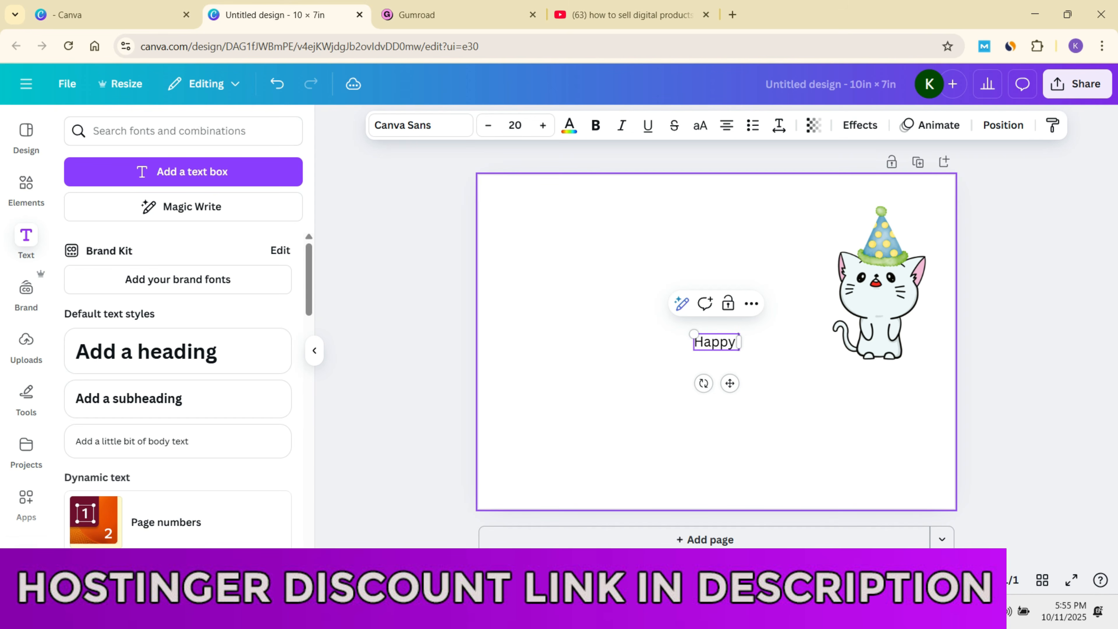
{"action": "type", "text": " Birthday"}
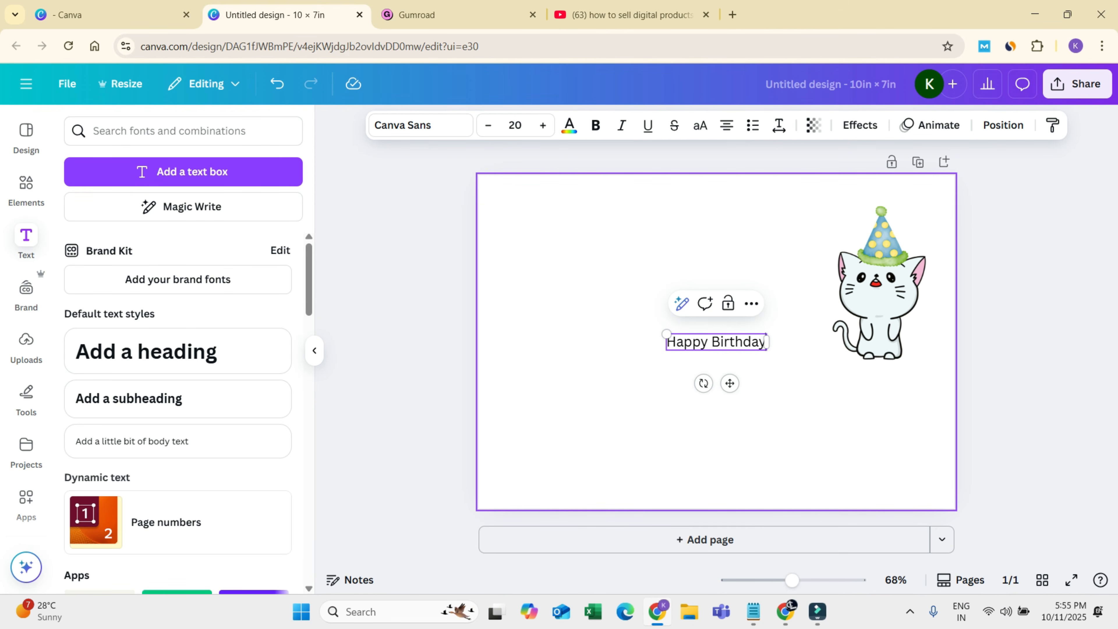
Step: Set the "Happy Birthday" text's font to Playlist Script
{"action": "left_click", "coordinate": [420, 124]}
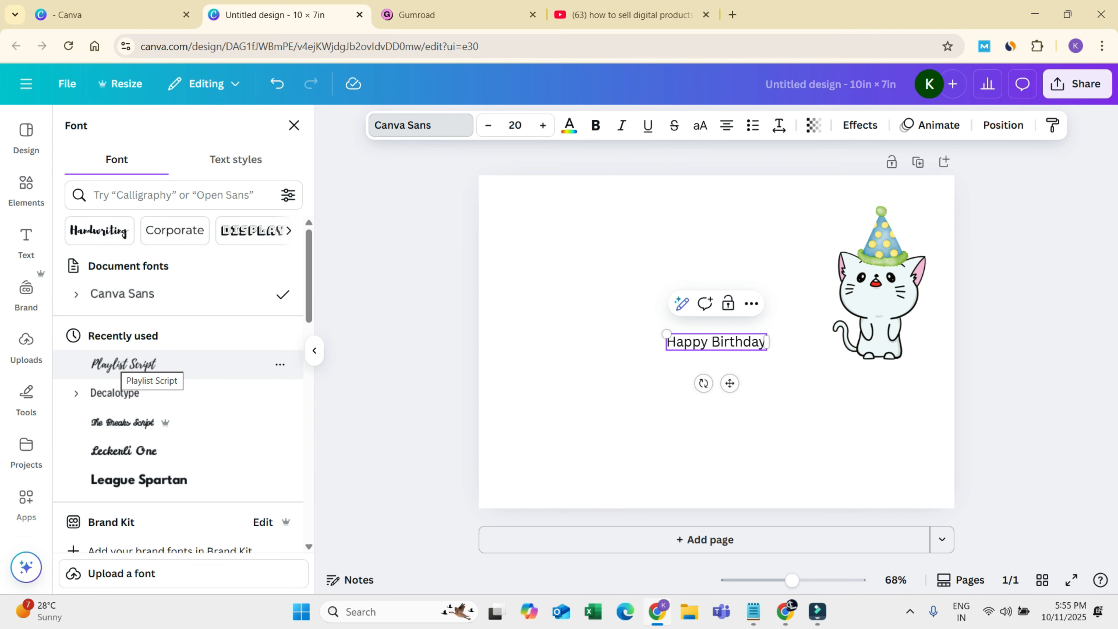
{"action": "left_click", "coordinate": [125, 364]}
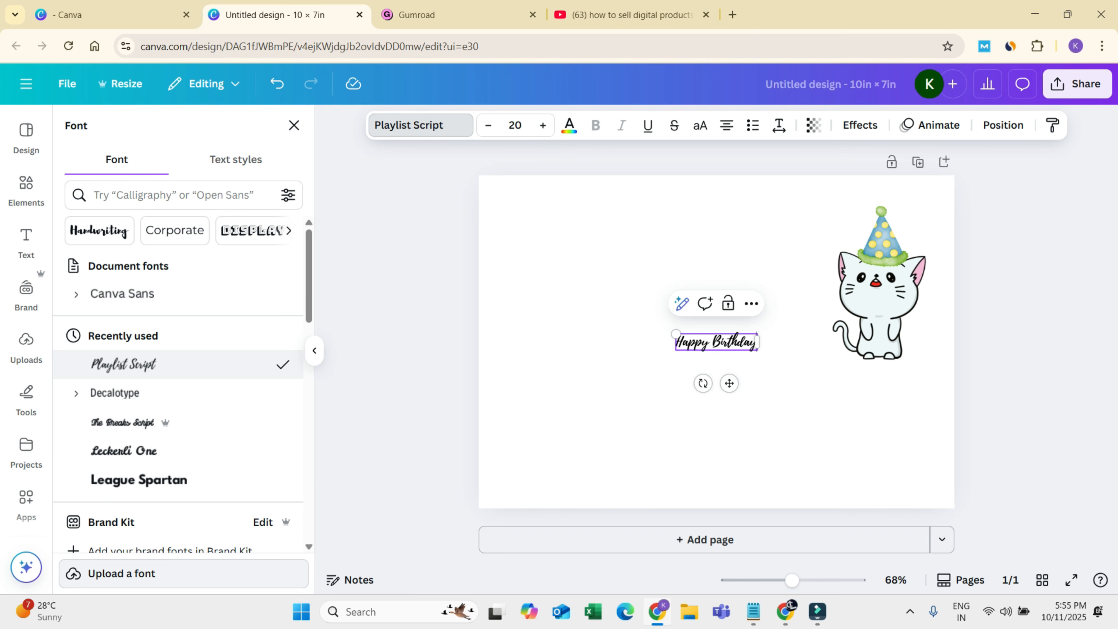
Step: Upload the custom font file "Lucy Said Ok Personal Use.ttf" from New folder (110) in Downloads and accept the usage-rights acknowledgement
{"action": "left_click", "coordinate": [183, 572]}
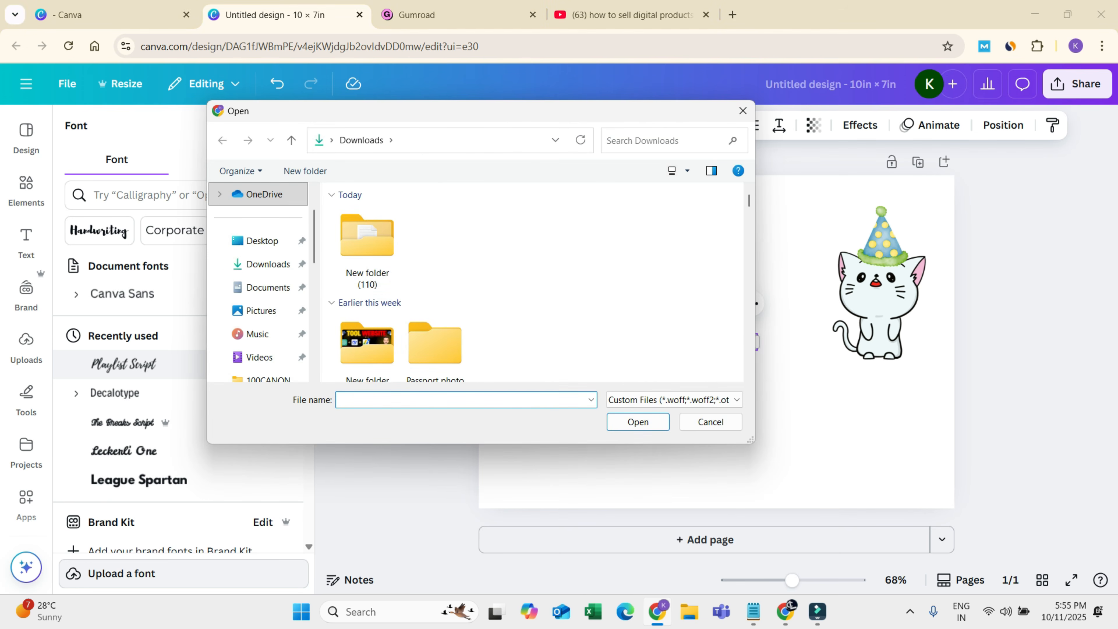
{"action": "double_click", "coordinate": [366, 235]}
{"action": "left_click", "coordinate": [405, 232]}
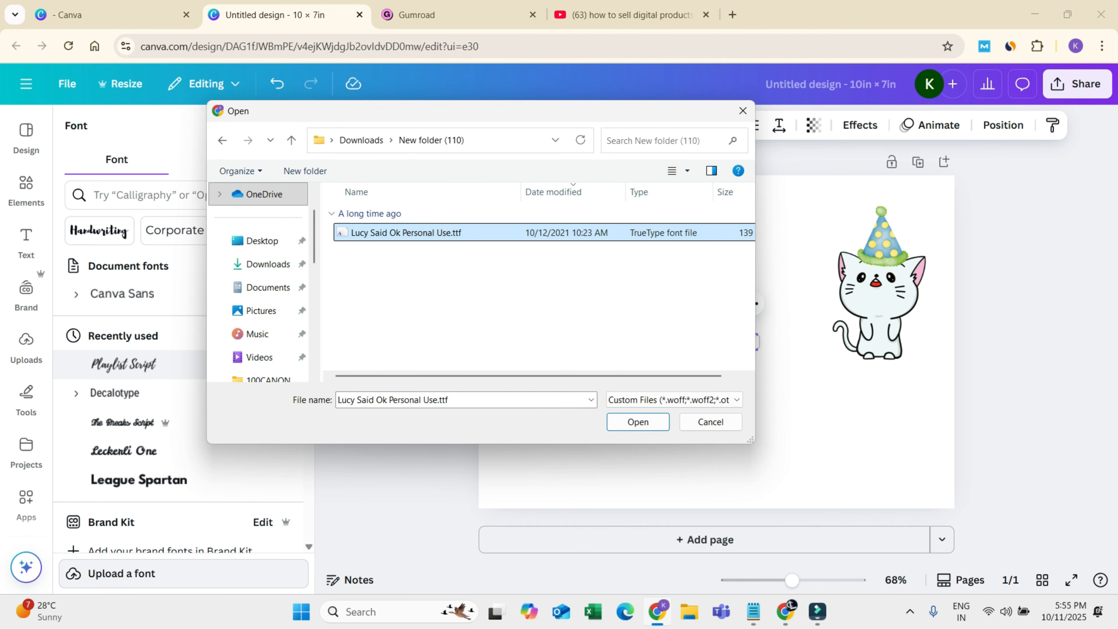
{"action": "key", "text": "Return"}
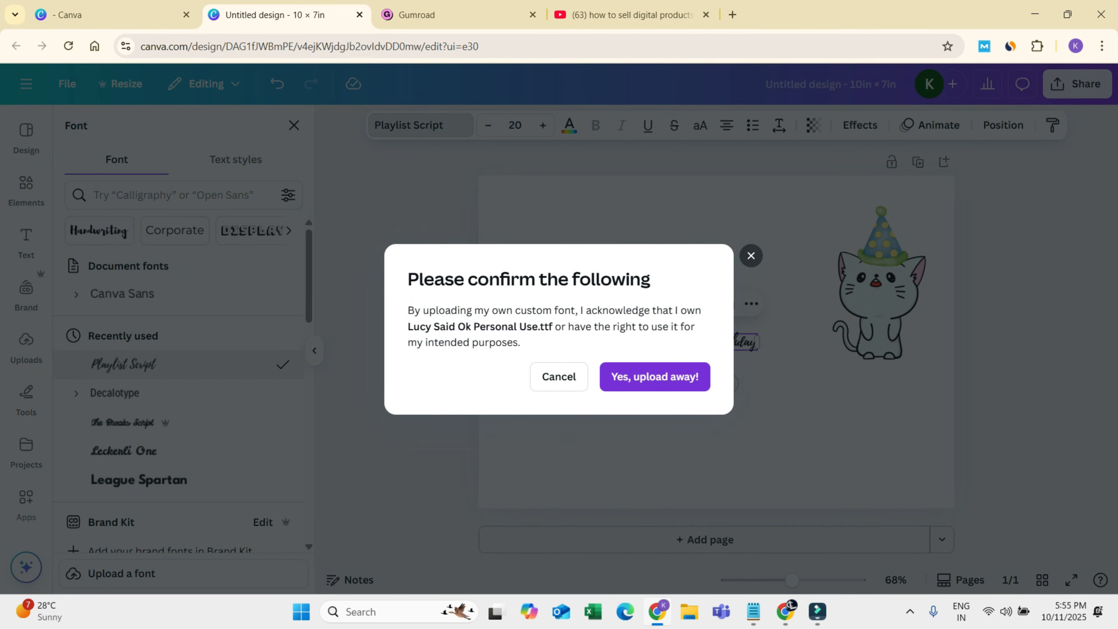
{"action": "key", "text": "Return"}
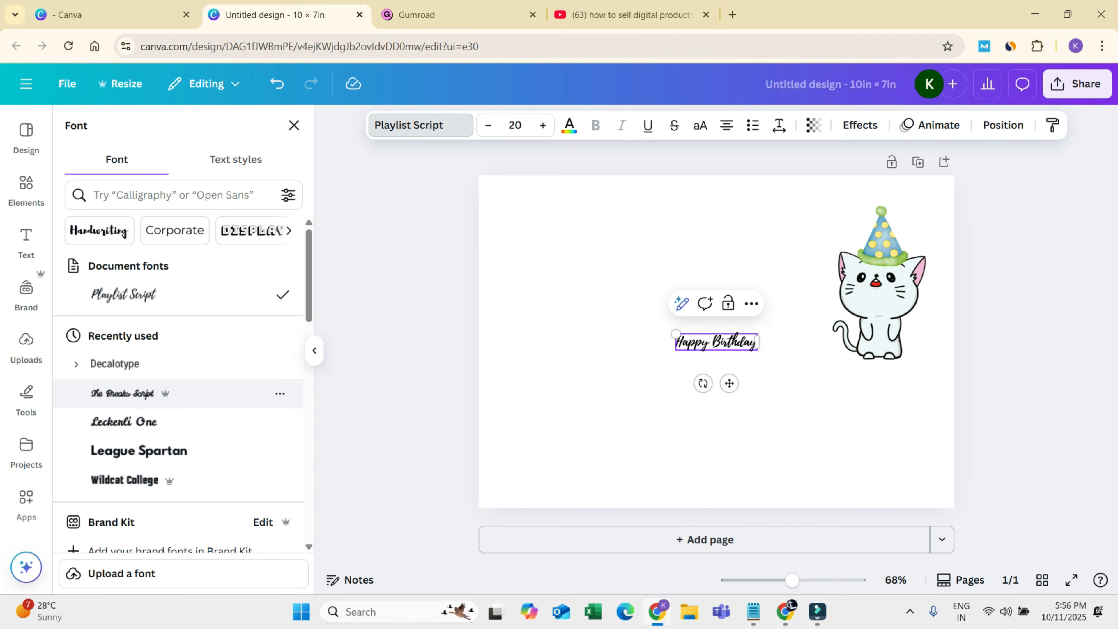
Step: Try the uploaded Lucy Said Ok Personal Use font on the "Happy Birthday" text, sized to about 40.2 below the cat
{"action": "scroll", "coordinate": [176, 475], "scroll_direction": "down", "scroll_amount": 3}
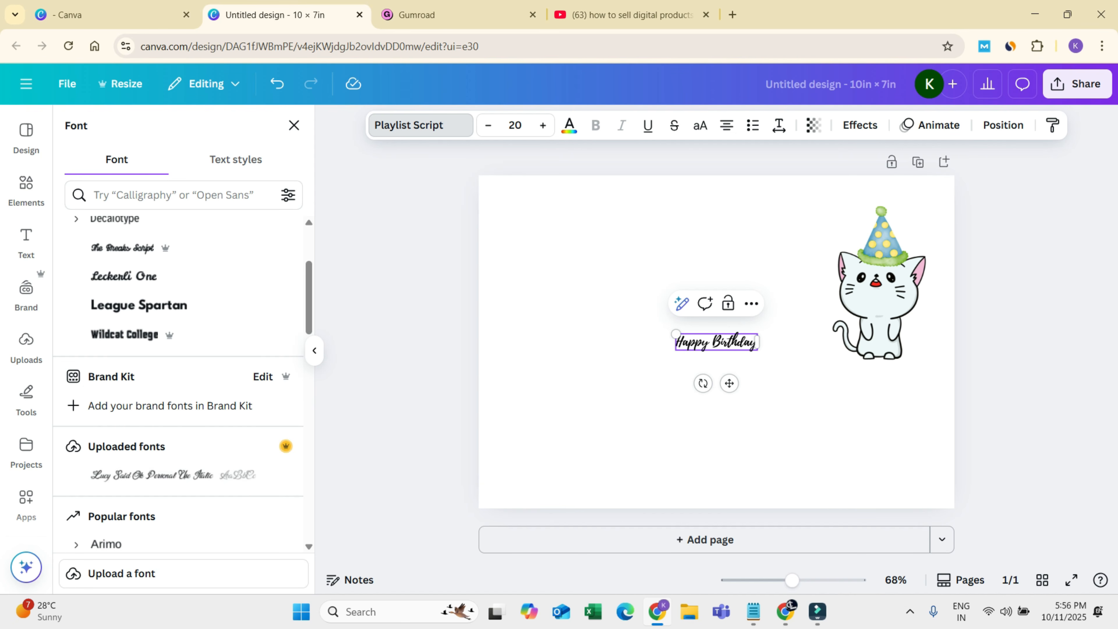
{"action": "left_click", "coordinate": [198, 474]}
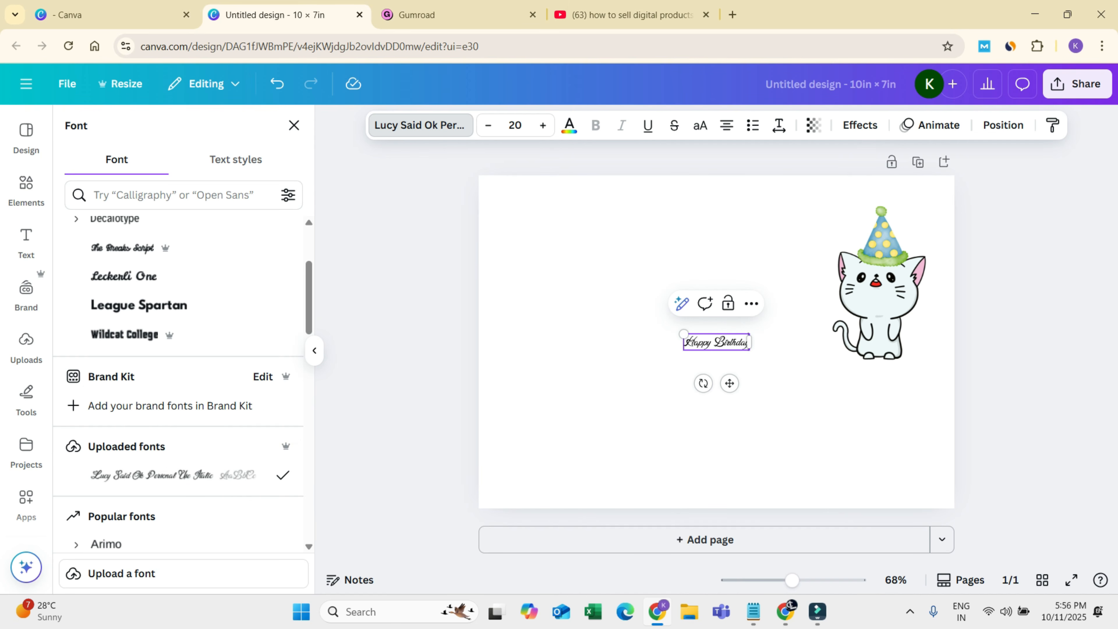
{"action": "left_click_drag", "start_coordinate": [750, 351], "coordinate": [859, 375]}
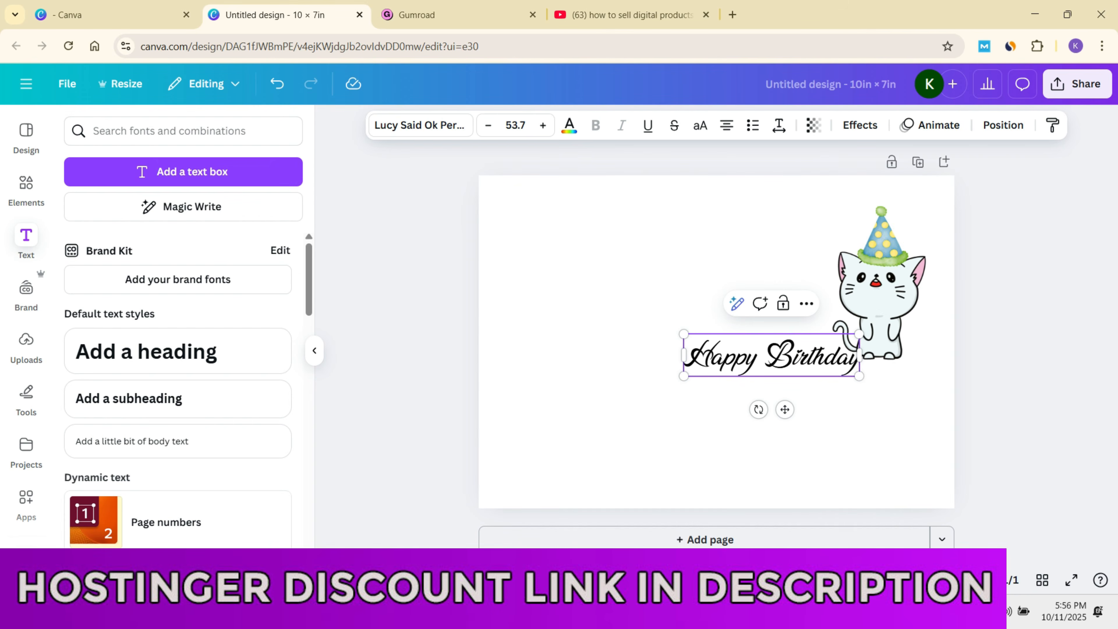
{"action": "left_click", "coordinate": [594, 419]}
{"action": "left_click", "coordinate": [770, 354]}
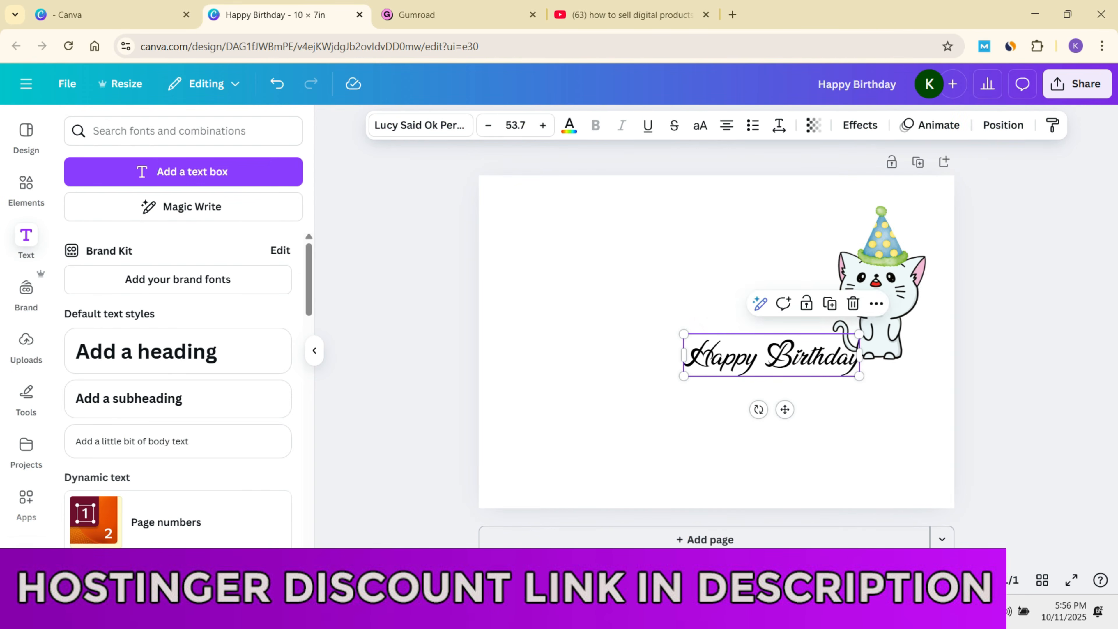
{"action": "left_click_drag", "start_coordinate": [771, 355], "coordinate": [831, 392]}
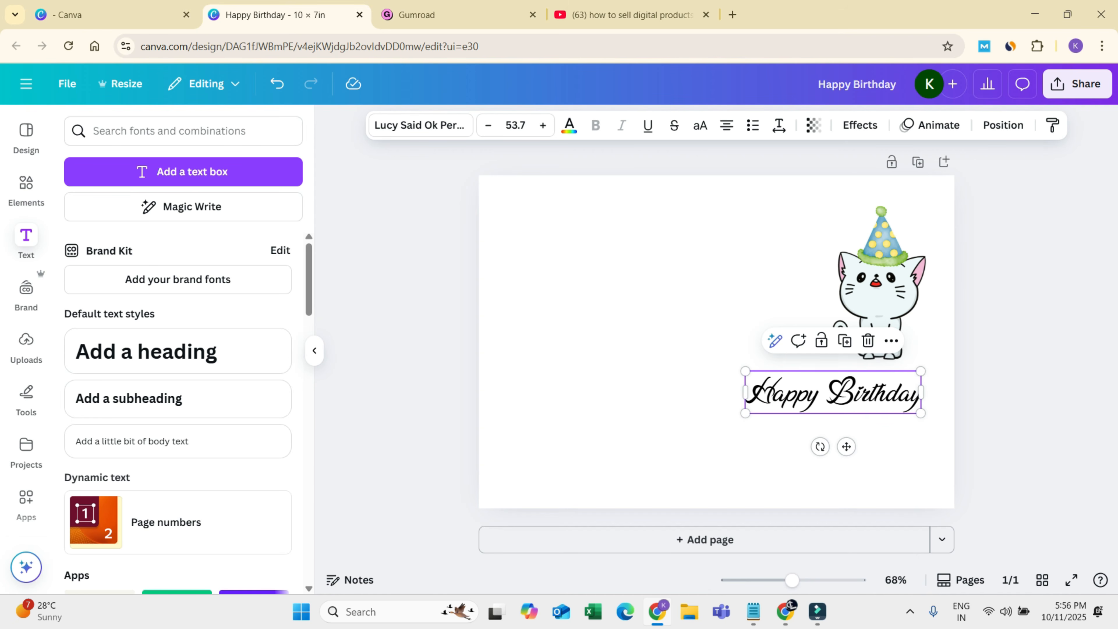
{"action": "left_click_drag", "start_coordinate": [745, 413], "coordinate": [789, 402]}
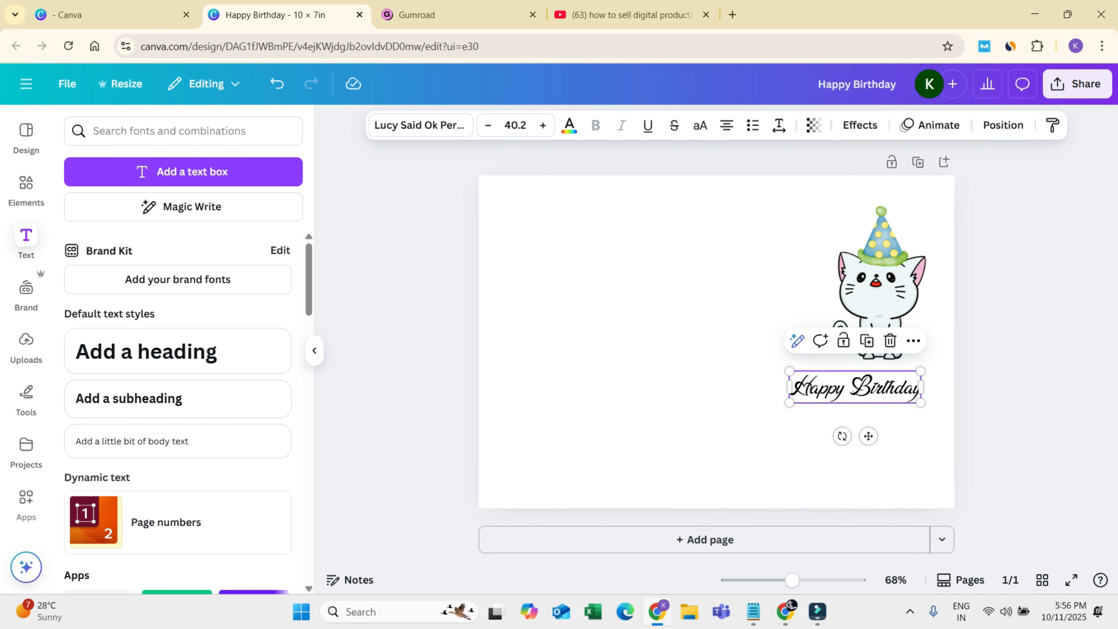
Step: Delete the "Happy Birthday" text, and undo back to its small Playlist Script version in the middle of the page
{"action": "left_click", "coordinate": [889, 340]}
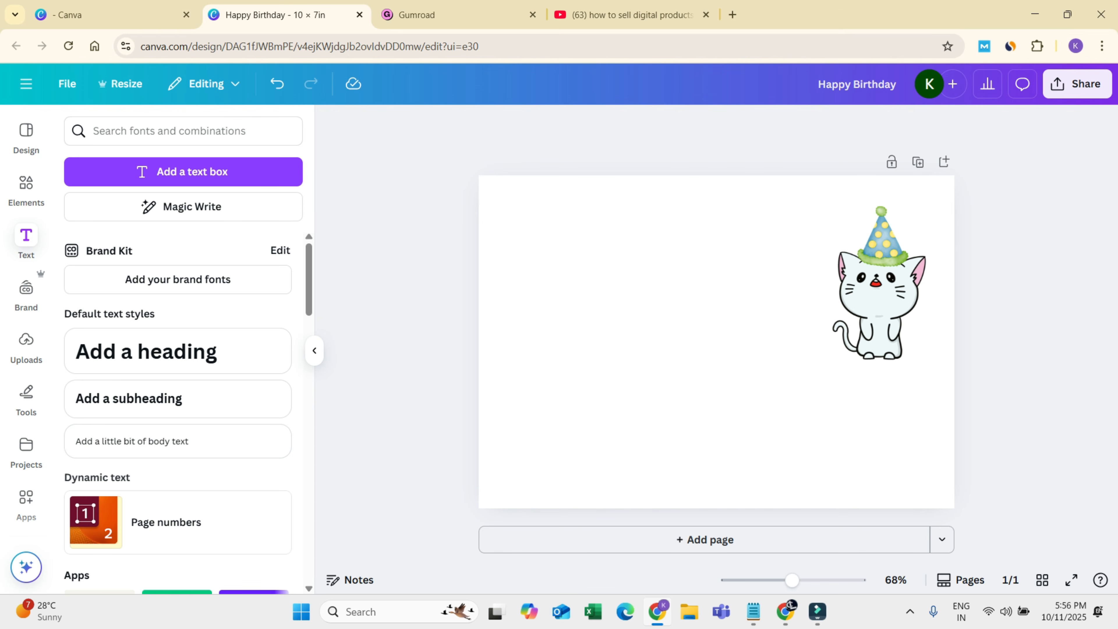
{"action": "key", "text": "ctrl+z"}
{"action": "key", "text": "ctrl+z"}
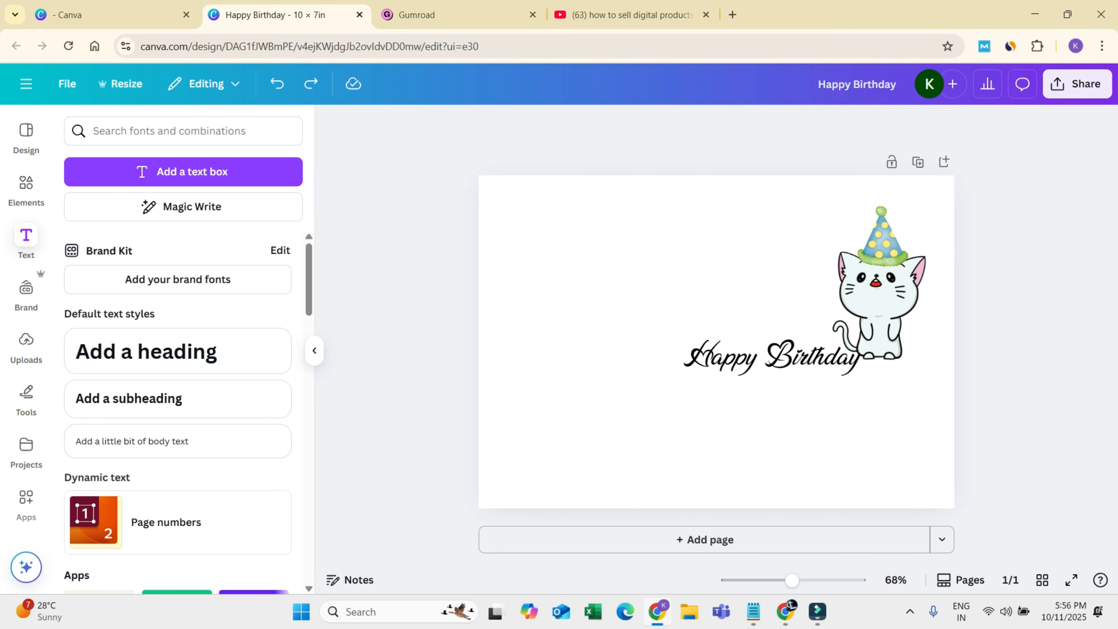
{"action": "key", "text": "ctrl+z"}
{"action": "key", "text": "ctrl+z"}
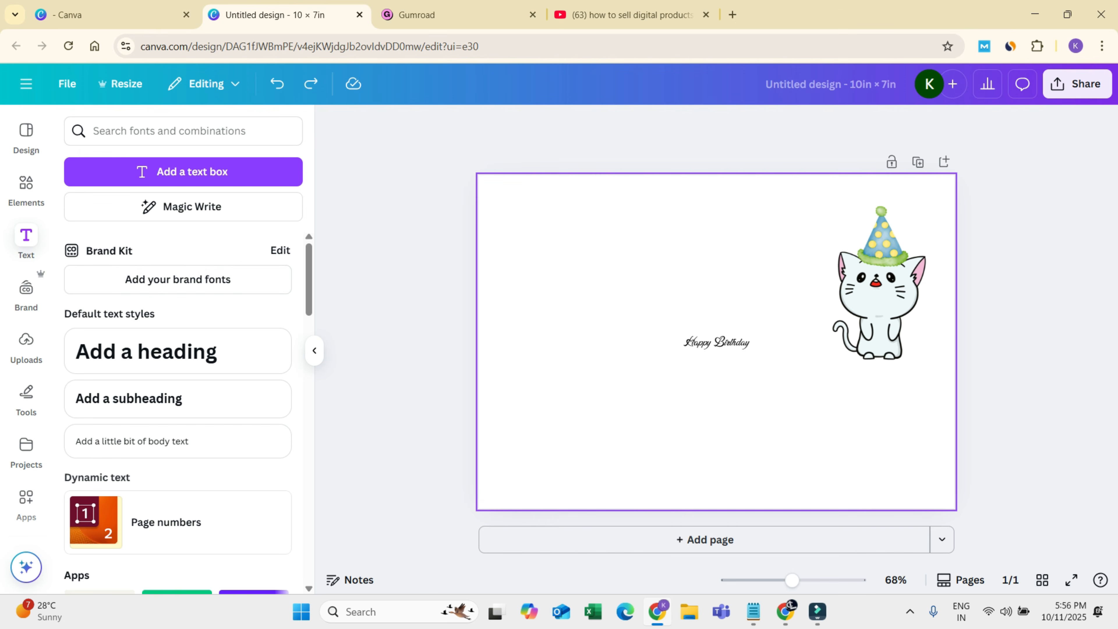
{"action": "key", "text": "ctrl+z"}
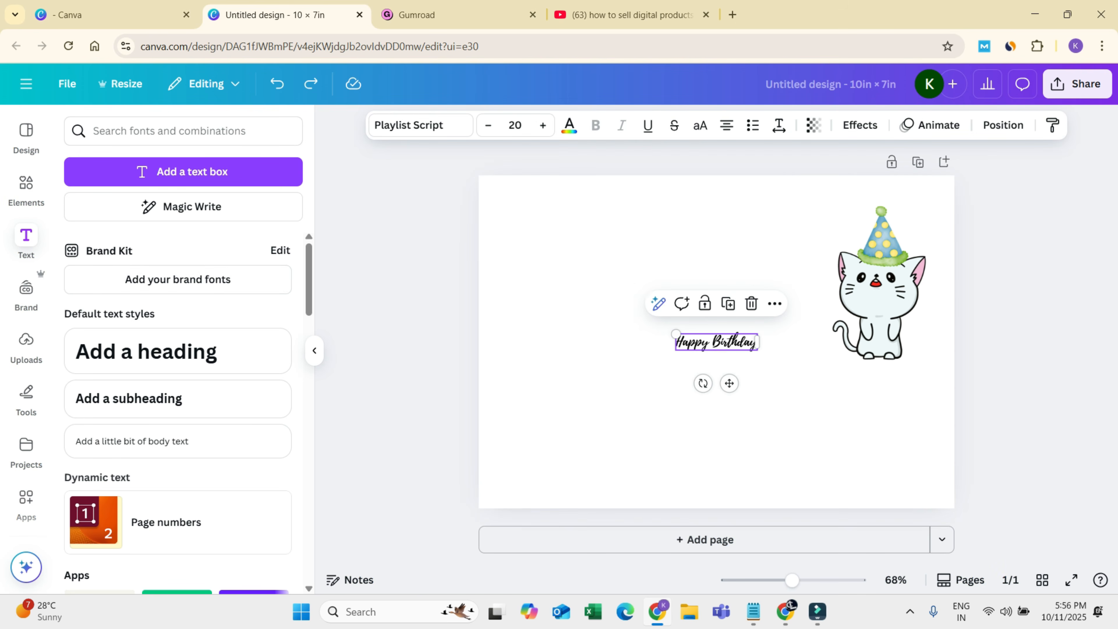
Step: Enlarge the "Happy Birthday" text to about size 31.3 below the cat and place a duplicate directly beneath it
{"action": "left_click_drag", "start_coordinate": [757, 351], "coordinate": [850, 418]}
{"action": "left_click", "coordinate": [861, 345]}
Step: Replace the duplicated text's wording with "let's Pawww - ty"
{"action": "double_click", "coordinate": [851, 418]}
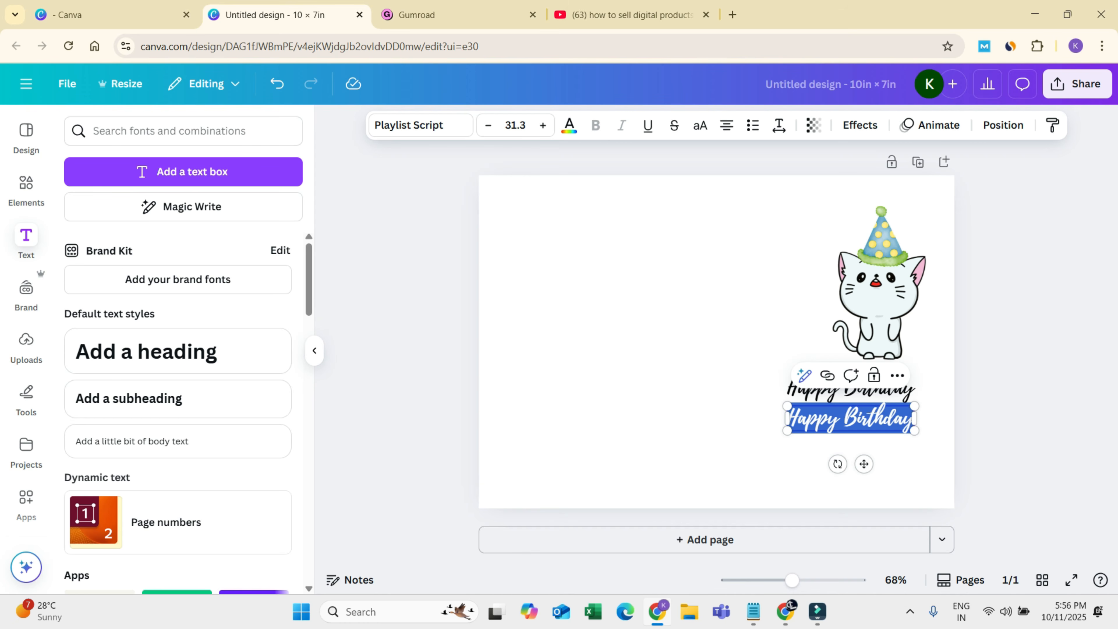
{"action": "type", "text": "l"}
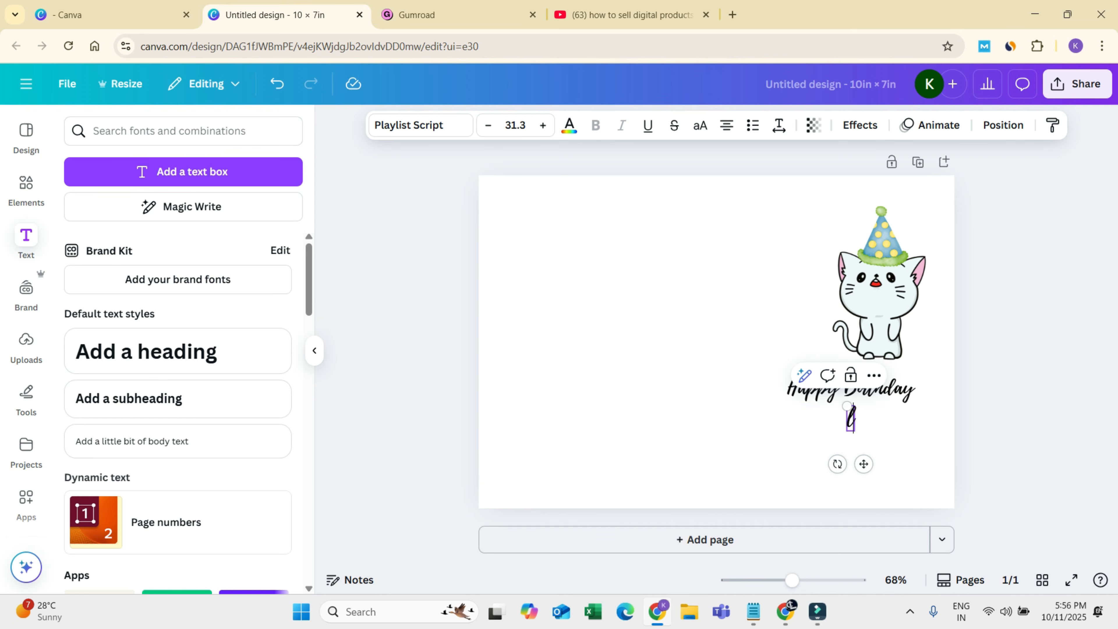
{"action": "type", "text": "et's"}
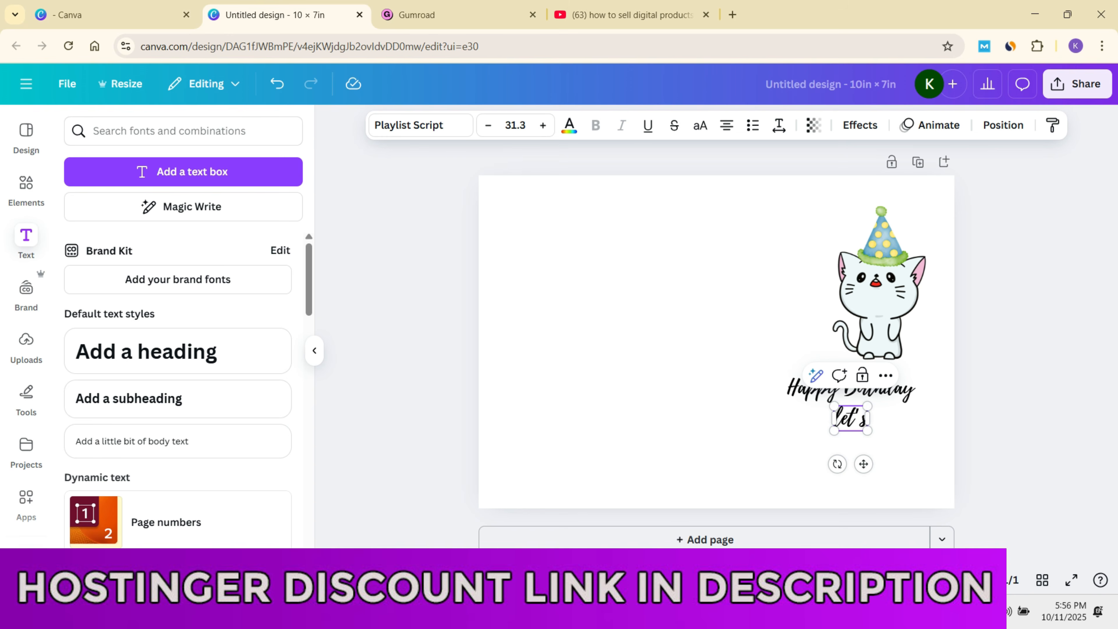
{"action": "type", "text": " Paww"}
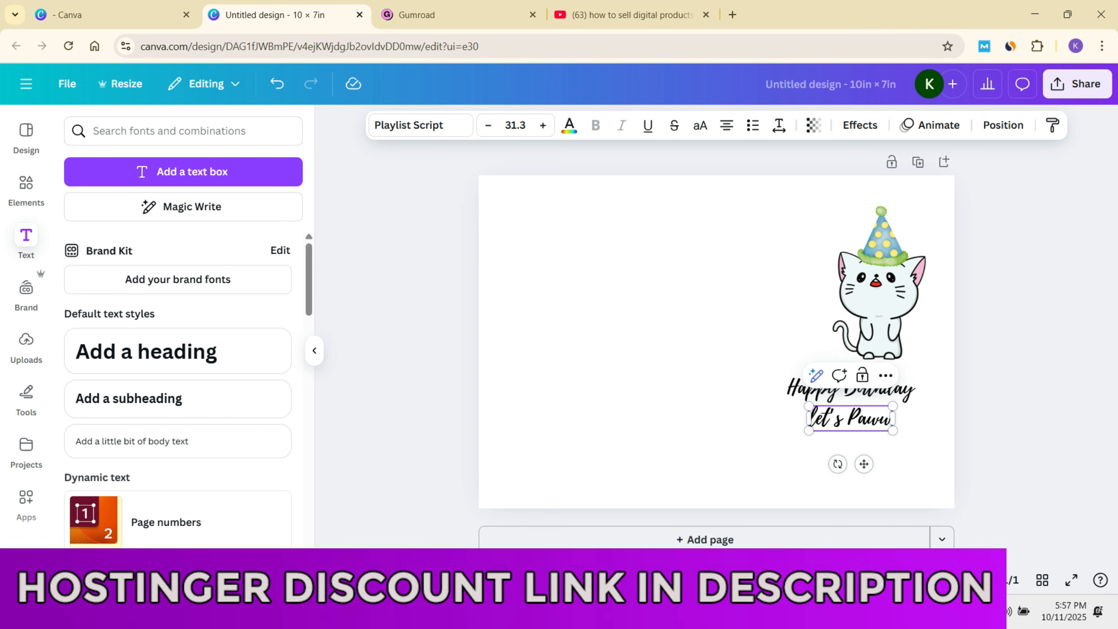
{"action": "type", "text": "w - ty"}
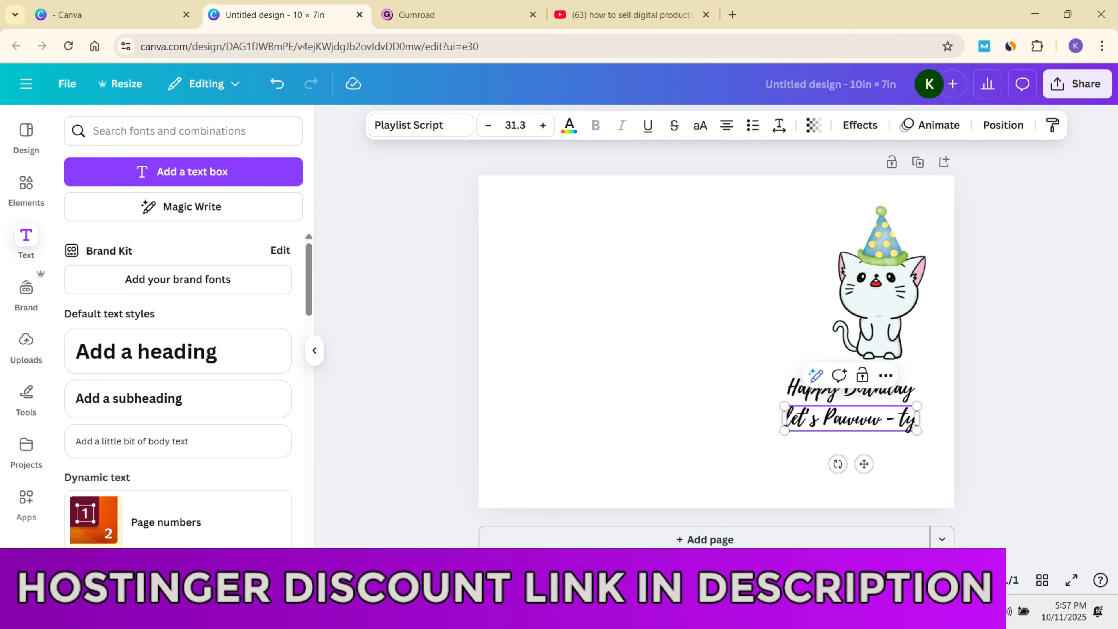
{"action": "left_click", "coordinate": [660, 441]}
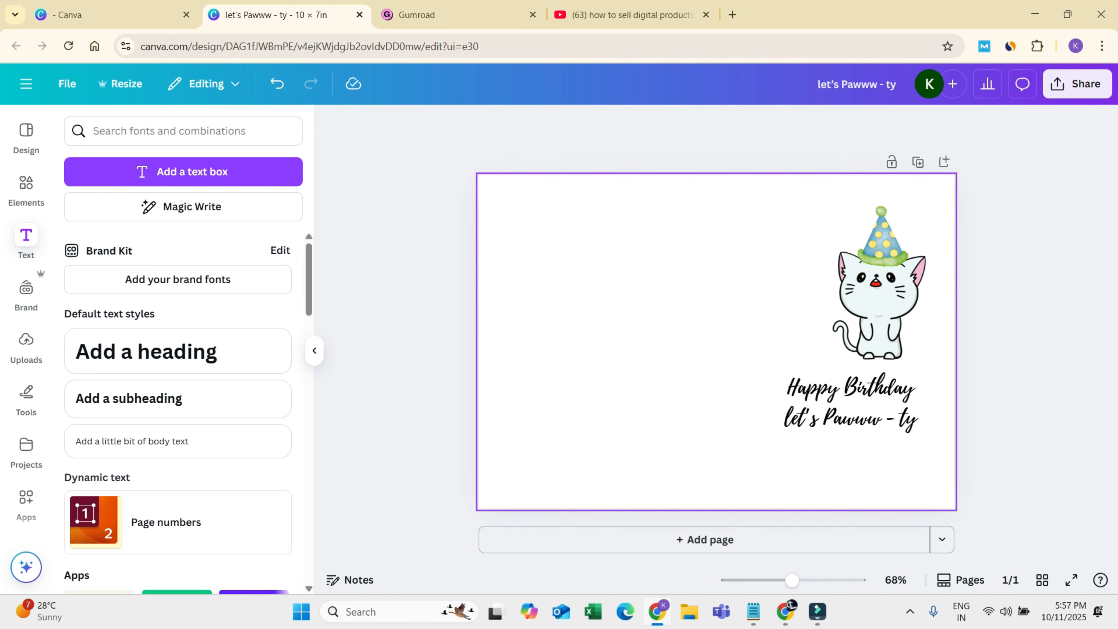
Step: Shrink the "let's Pawww - ty" line to about size 22.5 beneath "Happy Birthday"
{"action": "left_click", "coordinate": [850, 419]}
{"action": "left_click_drag", "start_coordinate": [916, 430], "coordinate": [861, 418]}
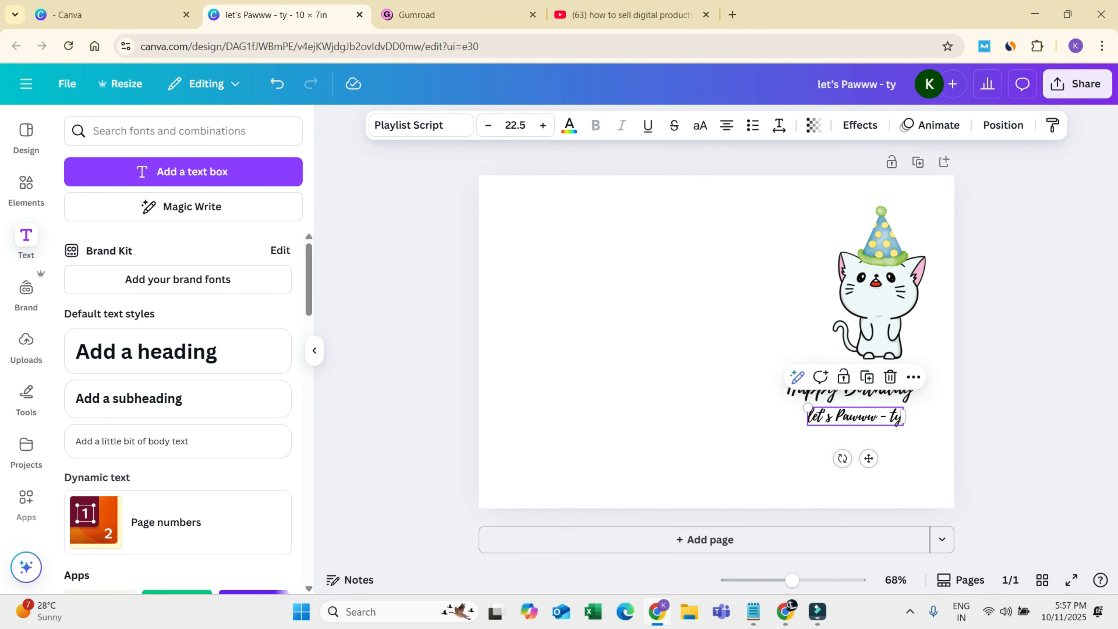
{"action": "left_click", "coordinate": [682, 423]}
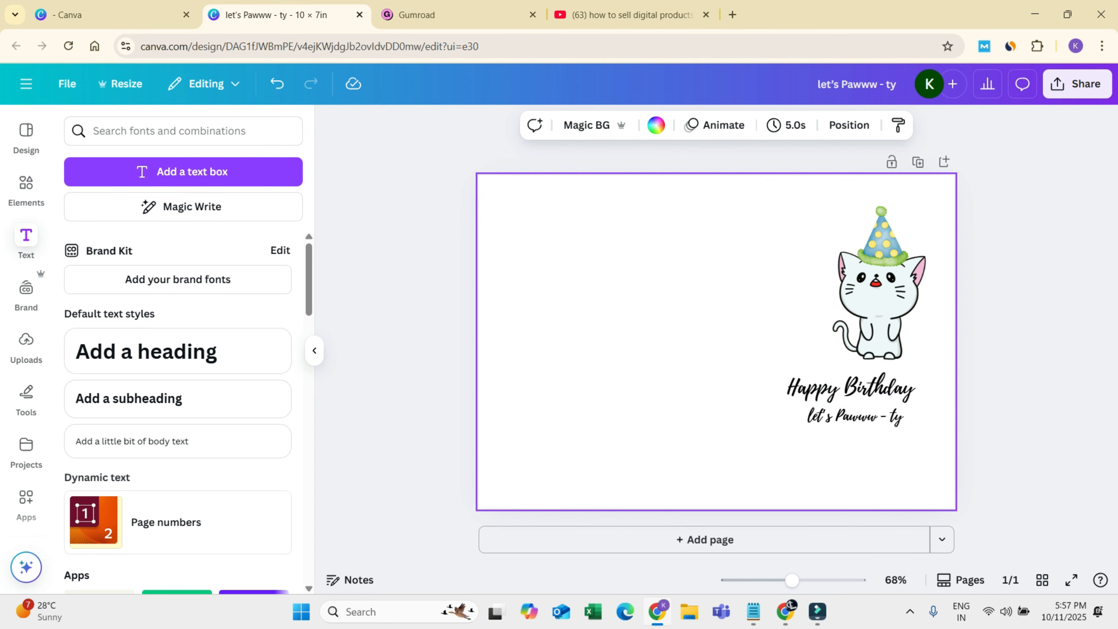
{"action": "left_click", "coordinate": [853, 416]}
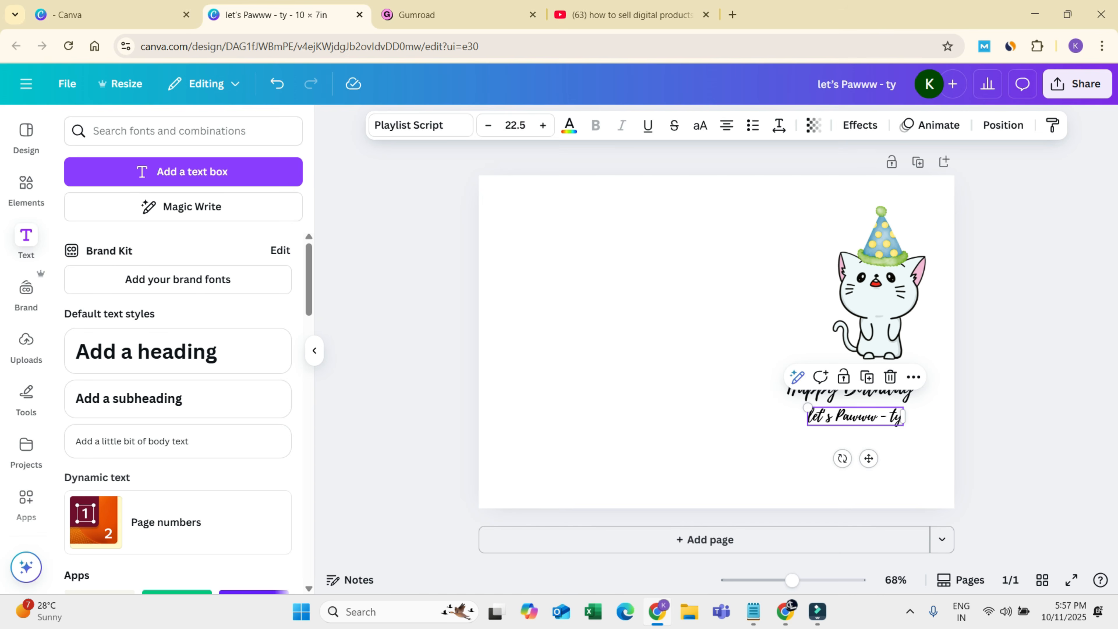
{"action": "key", "text": "Escape"}
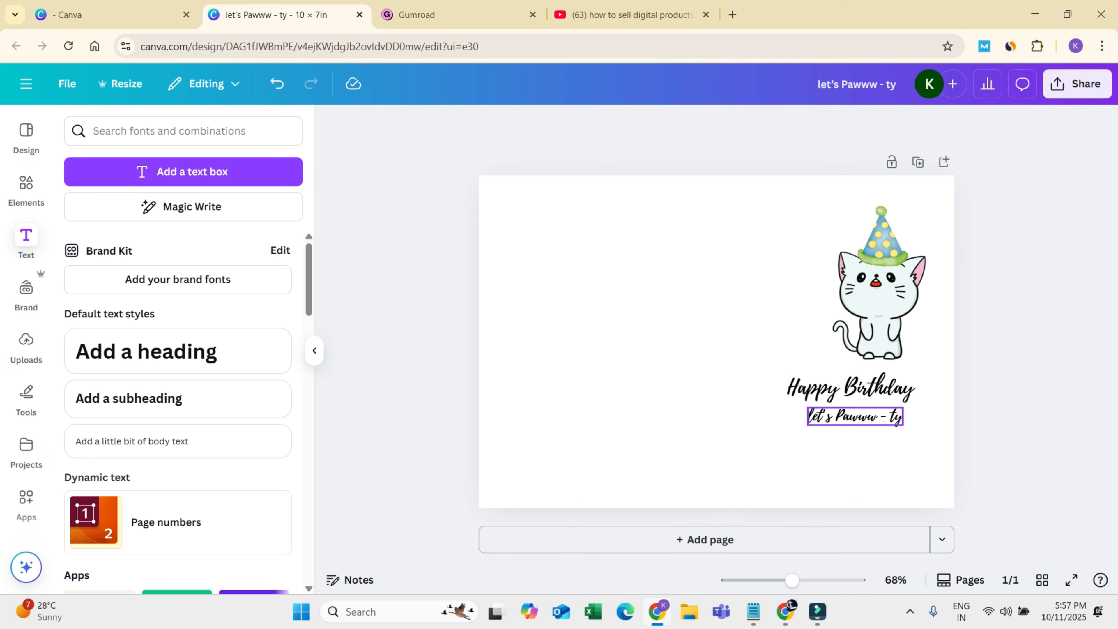
{"action": "left_click", "coordinate": [850, 387]}
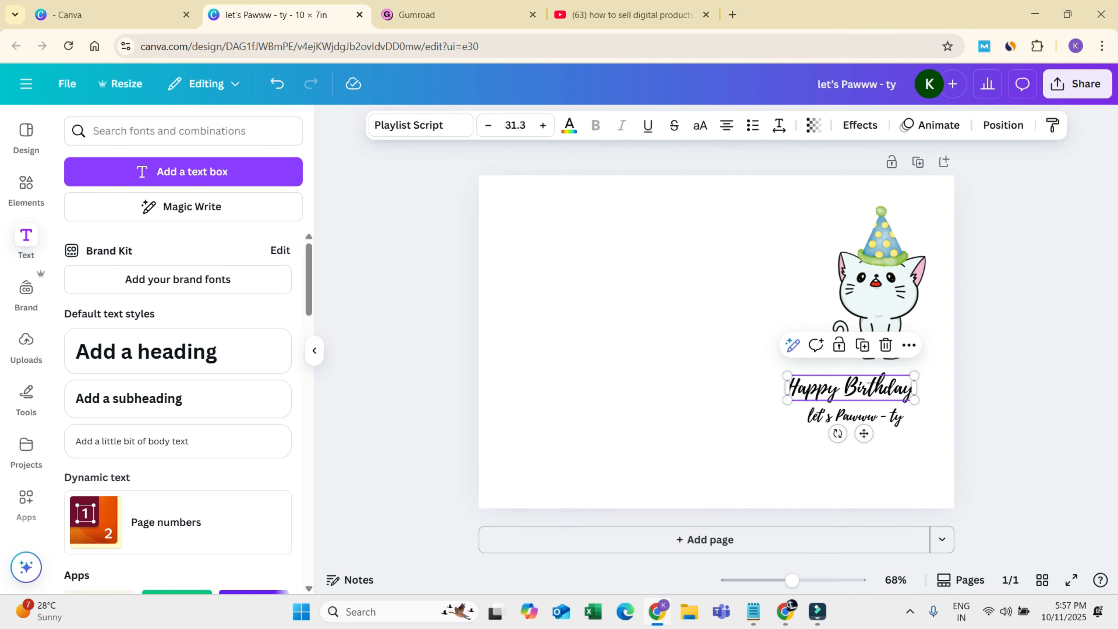
{"action": "key", "text": "Escape"}
{"action": "left_click", "coordinate": [850, 388]}
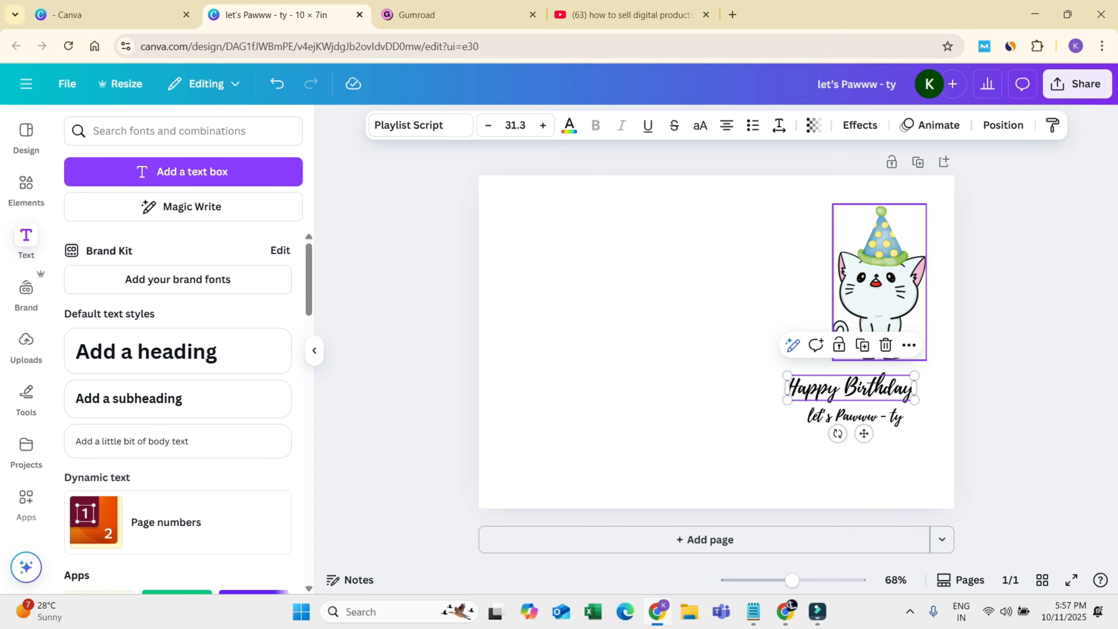
{"action": "left_click", "coordinate": [854, 416]}
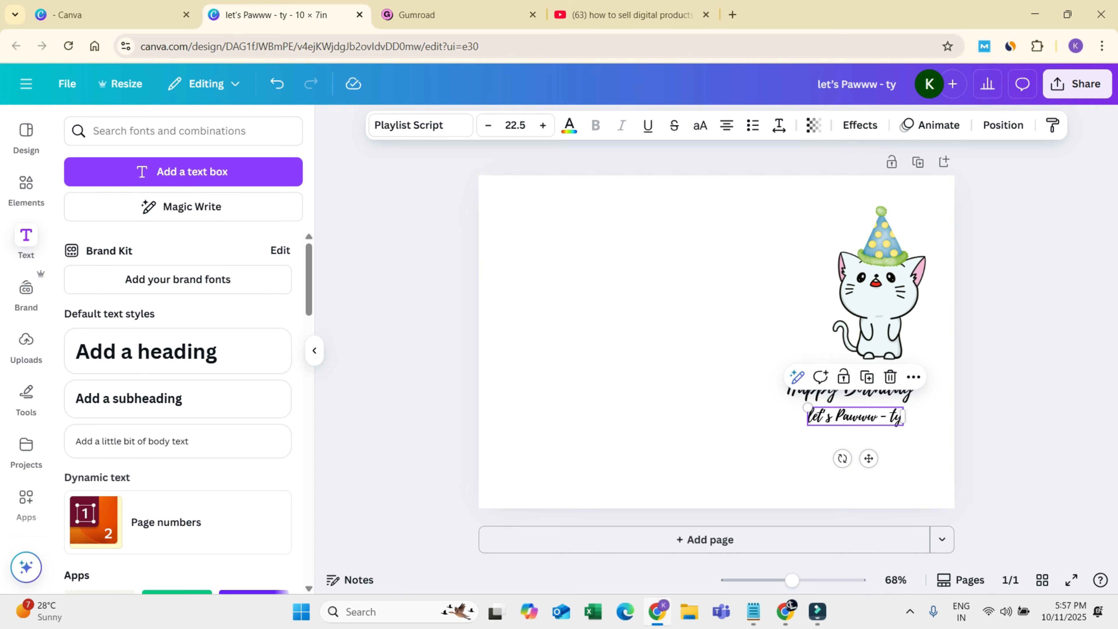
Step: Align the "Happy Birthday" and "let's Pawww - ty" lines to each other's centre and group them
{"action": "left_click", "coordinate": [850, 387]}
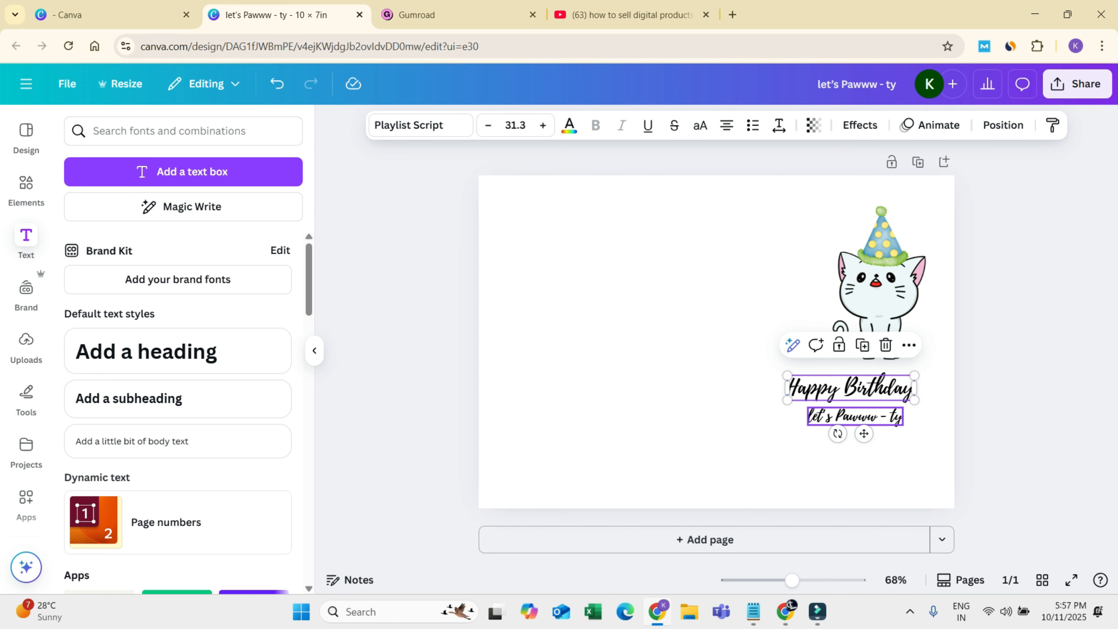
{"action": "left_click", "coordinate": [855, 415], "text": "shift"}
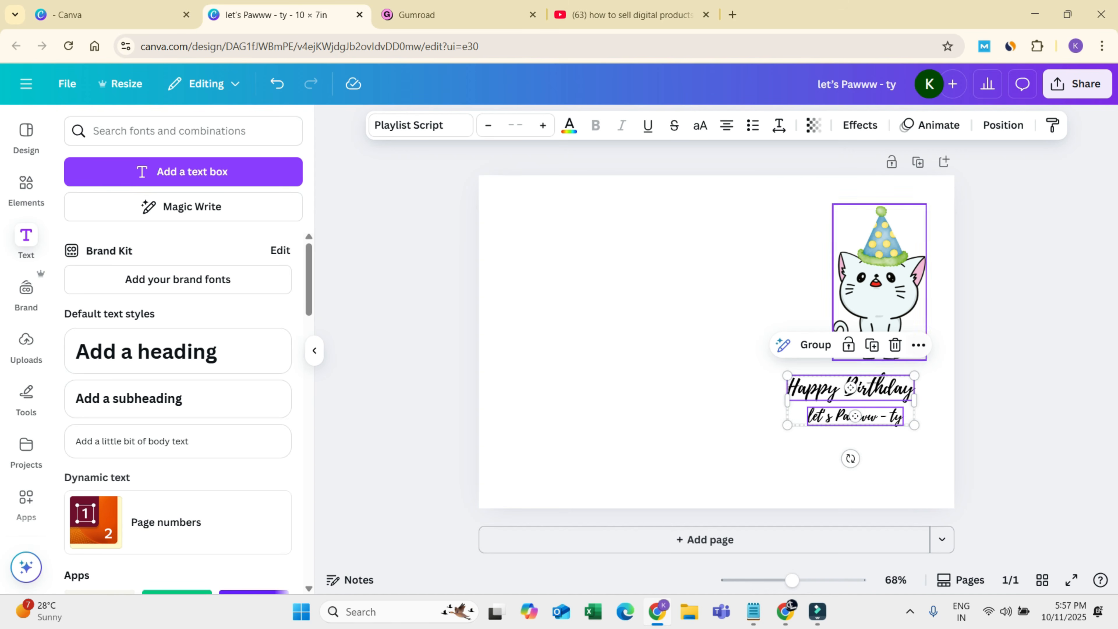
{"action": "left_click", "coordinate": [1003, 125]}
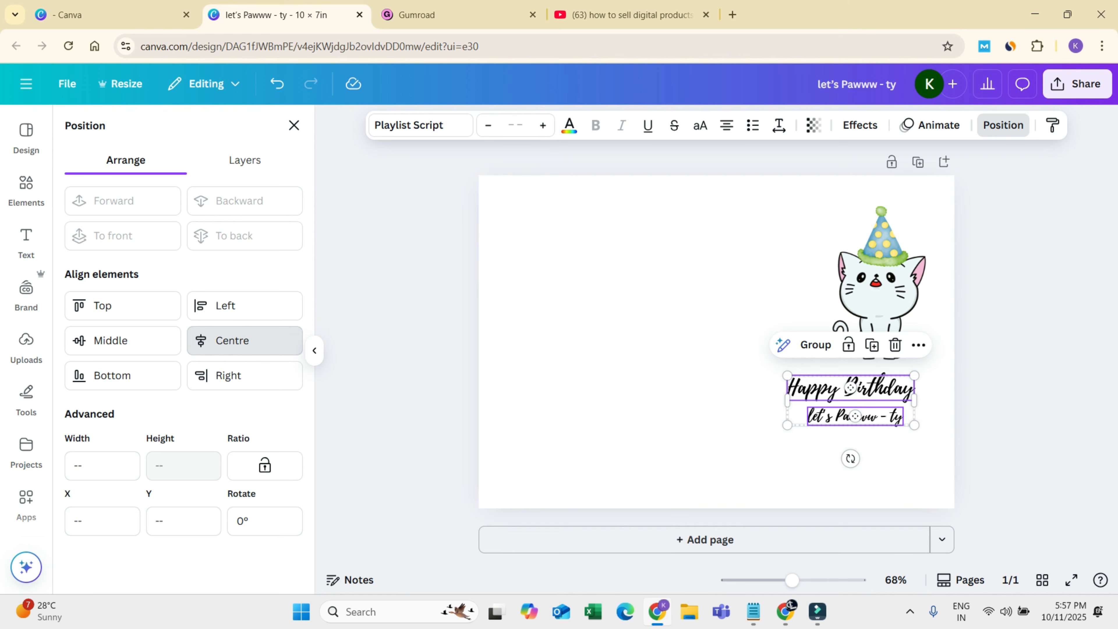
{"action": "left_click", "coordinate": [292, 340]}
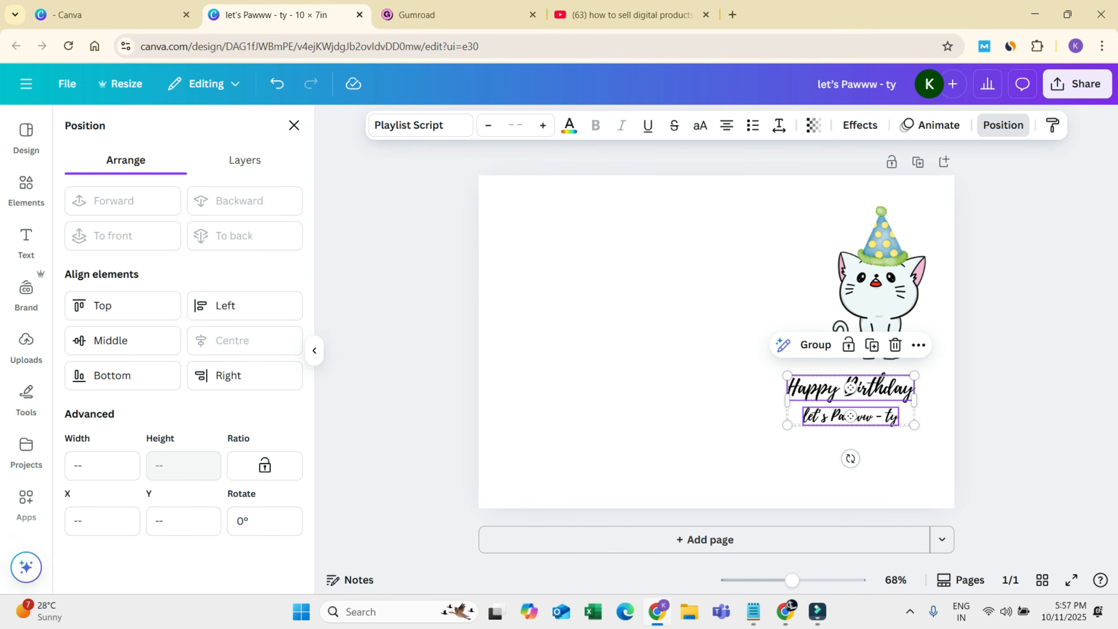
{"action": "left_click", "coordinate": [815, 344]}
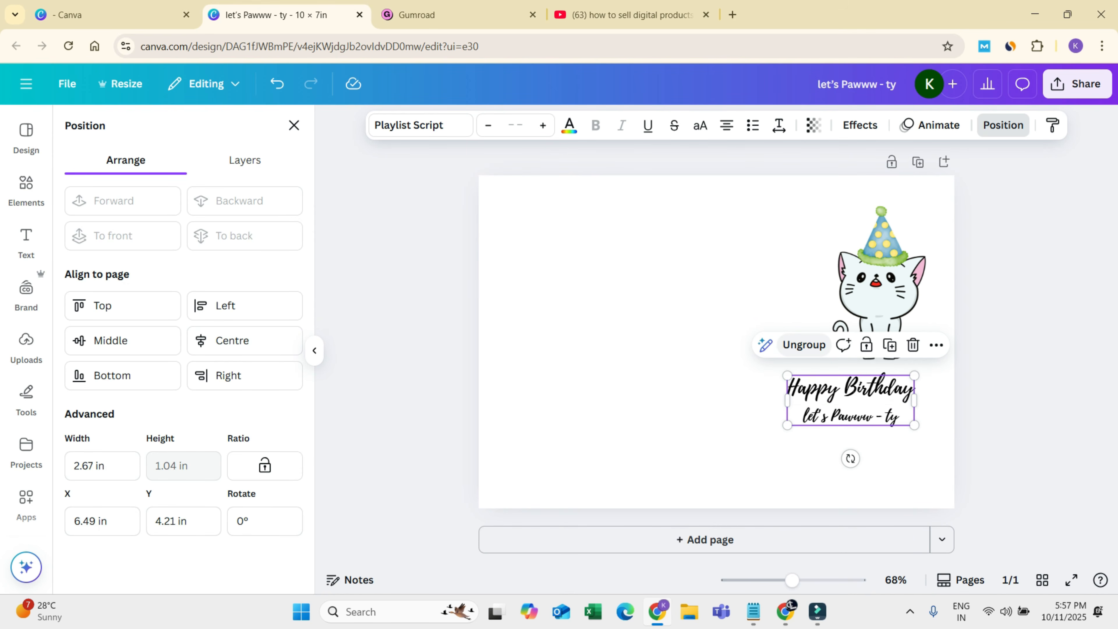
{"action": "left_click", "coordinate": [1003, 125]}
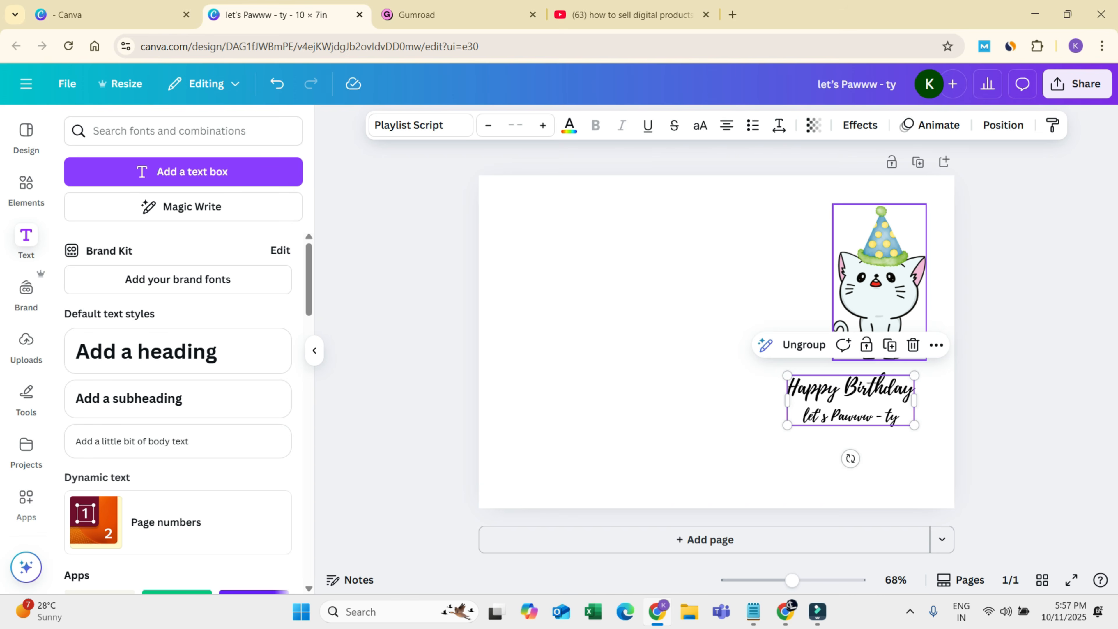
Step: Align the hat-and-cat group and the birthday text group to each other's centre
{"action": "left_click", "coordinate": [879, 286]}
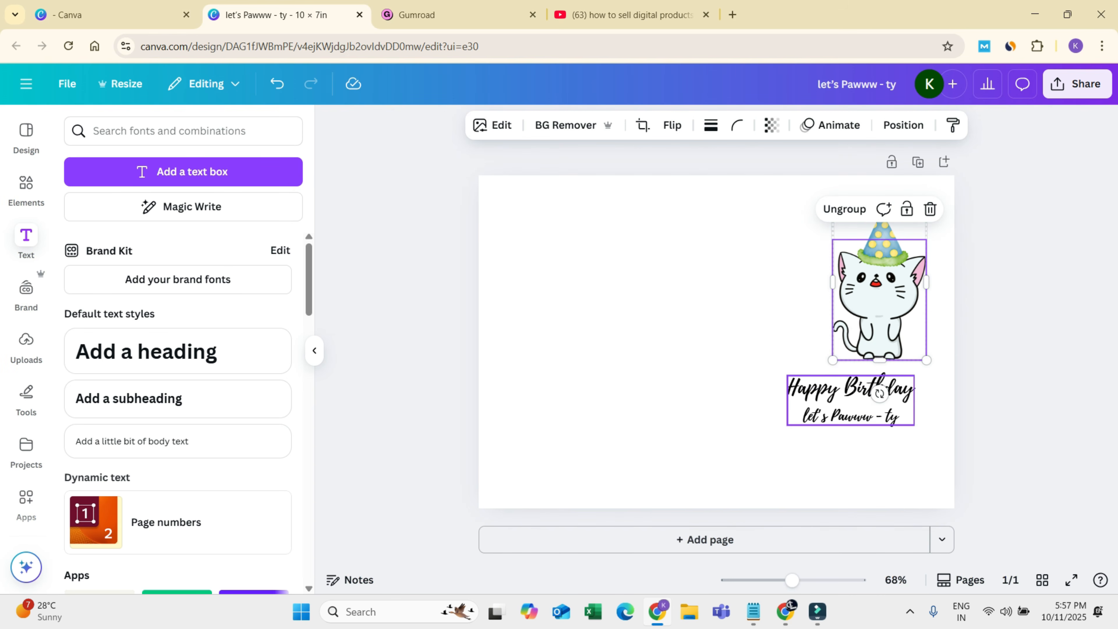
{"action": "left_click", "coordinate": [748, 353]}
{"action": "left_click", "coordinate": [880, 290]}
{"action": "left_click", "coordinate": [879, 393], "text": "shift"}
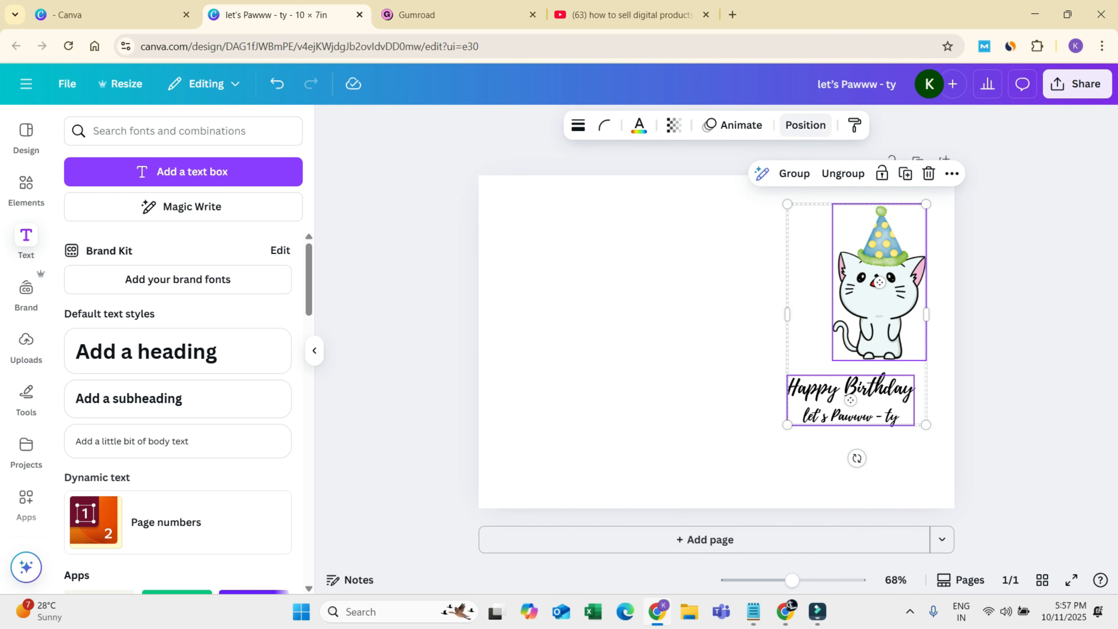
{"action": "left_click", "coordinate": [806, 126]}
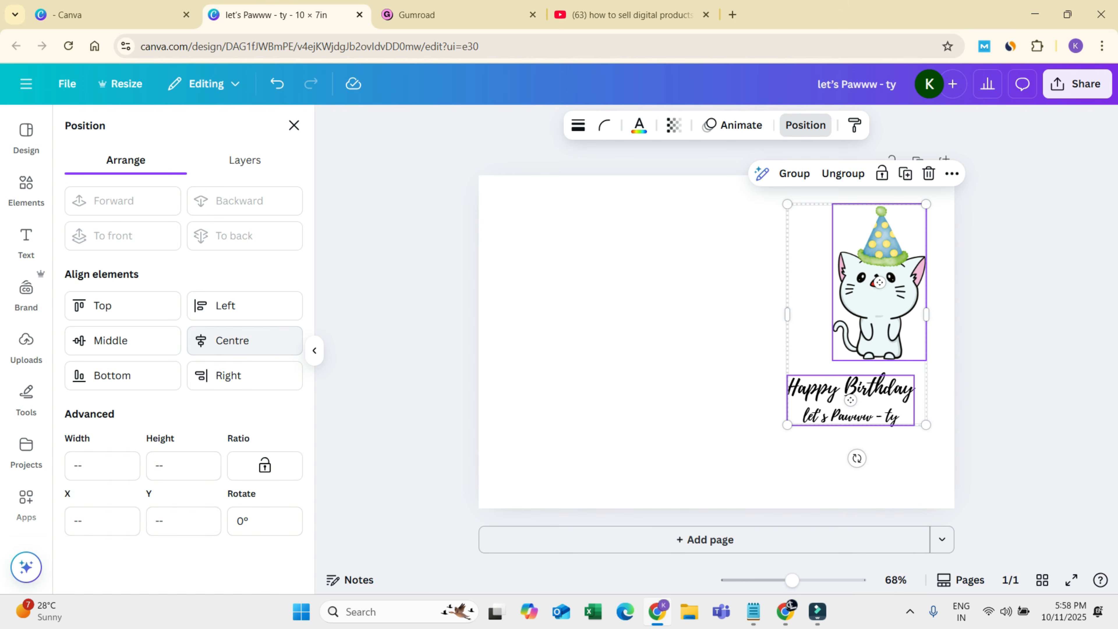
{"action": "left_click", "coordinate": [232, 340]}
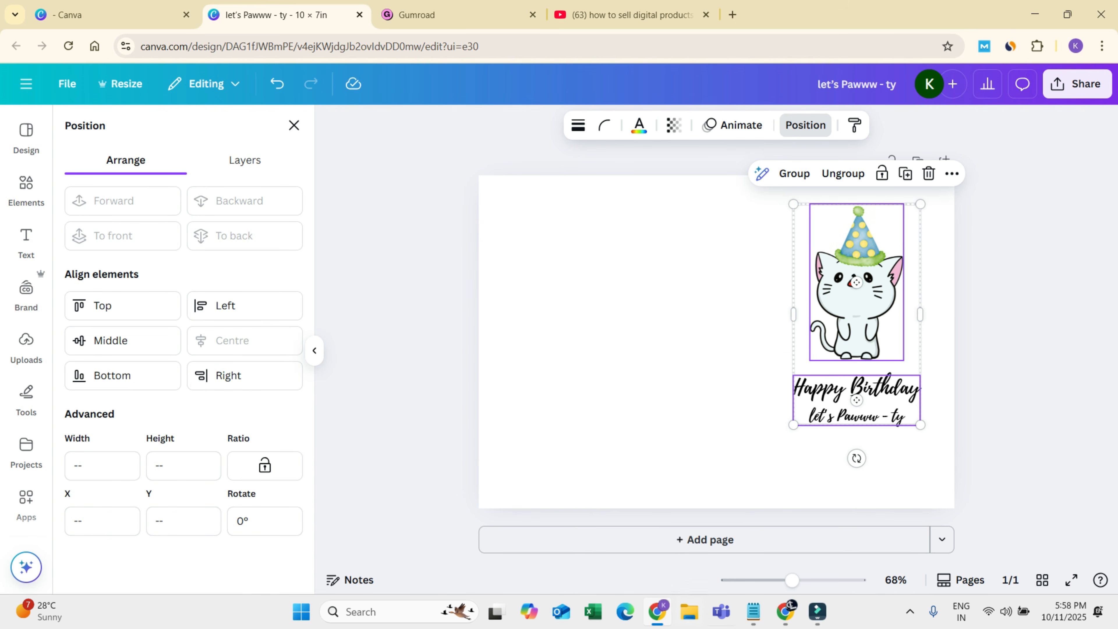
{"action": "key", "text": "Escape"}
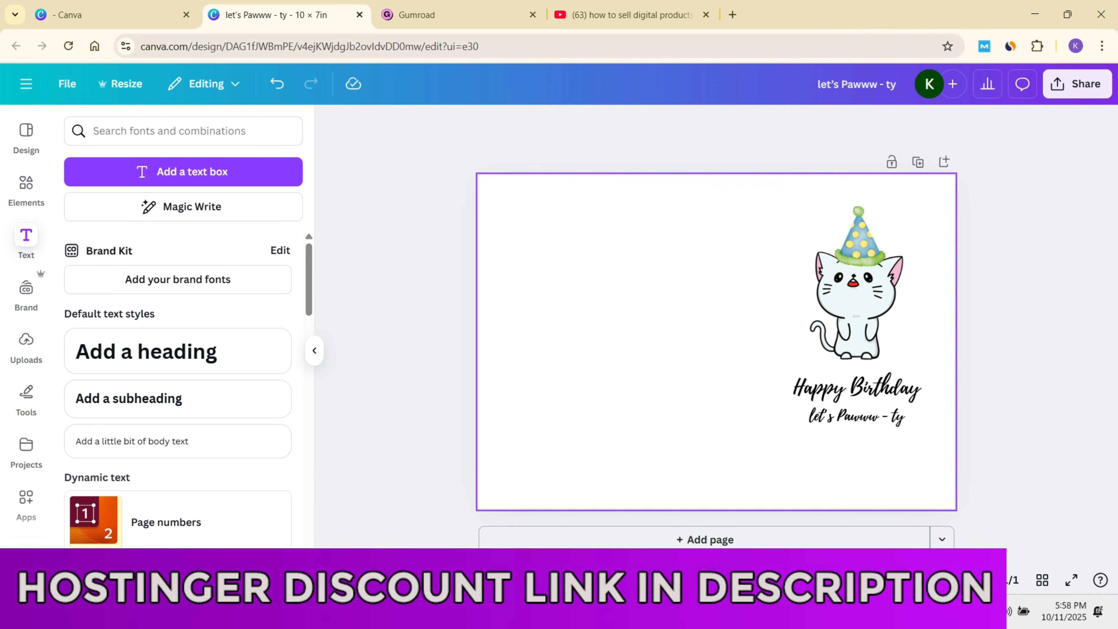
Step: Group the cat artwork with the birthday text and move the group against the page's right edge
{"action": "left_click_drag", "start_coordinate": [714, 218], "coordinate": [924, 430]}
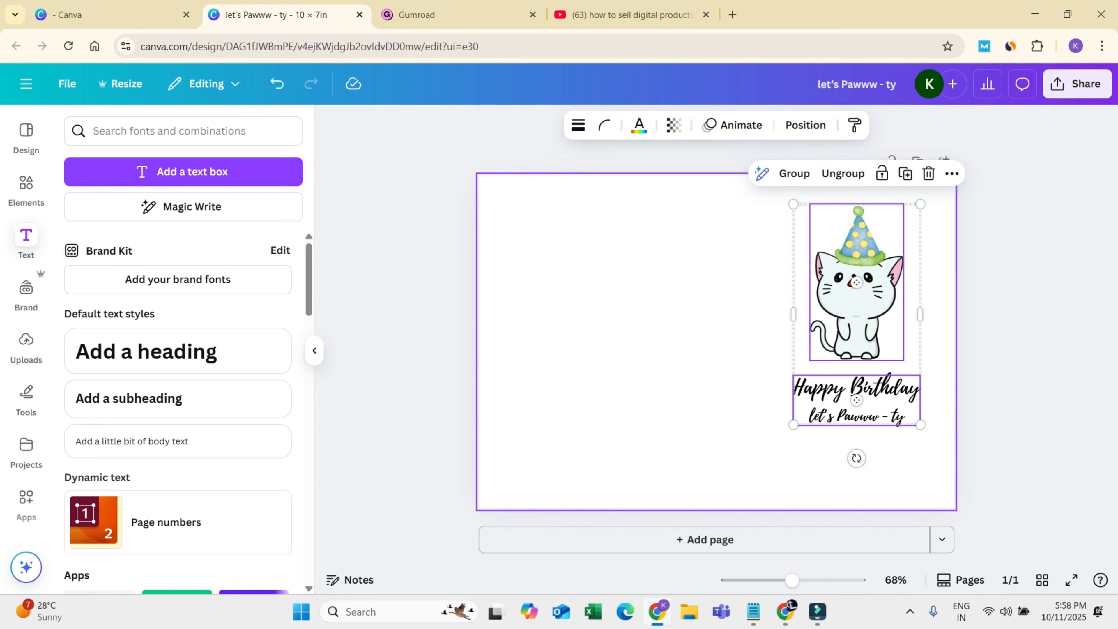
{"action": "key", "text": "ctrl+g"}
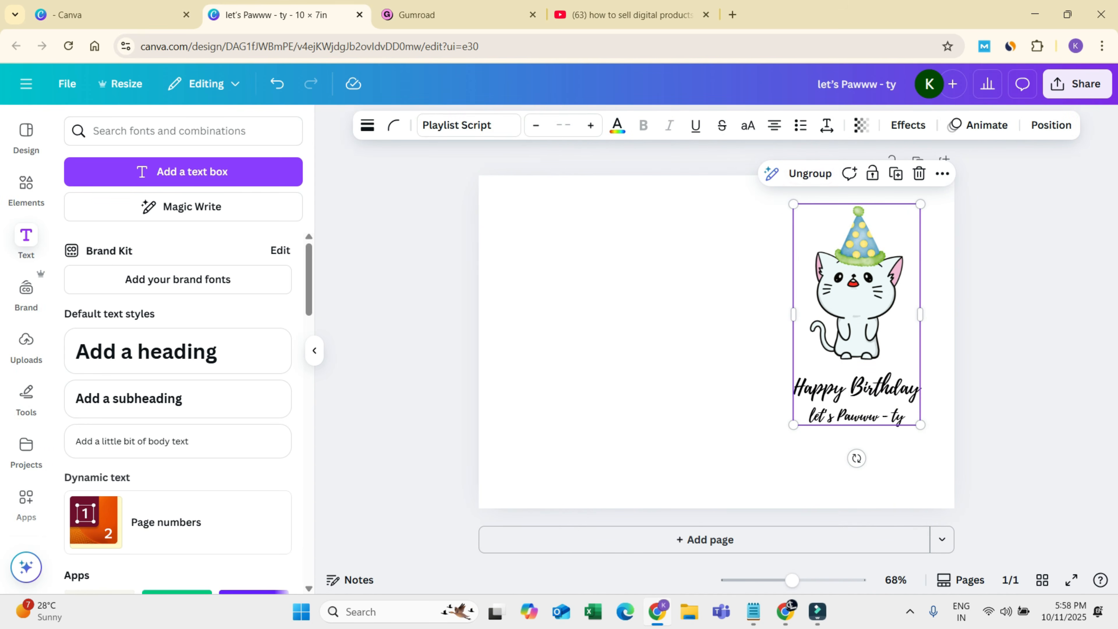
{"action": "left_click_drag", "start_coordinate": [858, 304], "coordinate": [890, 314]}
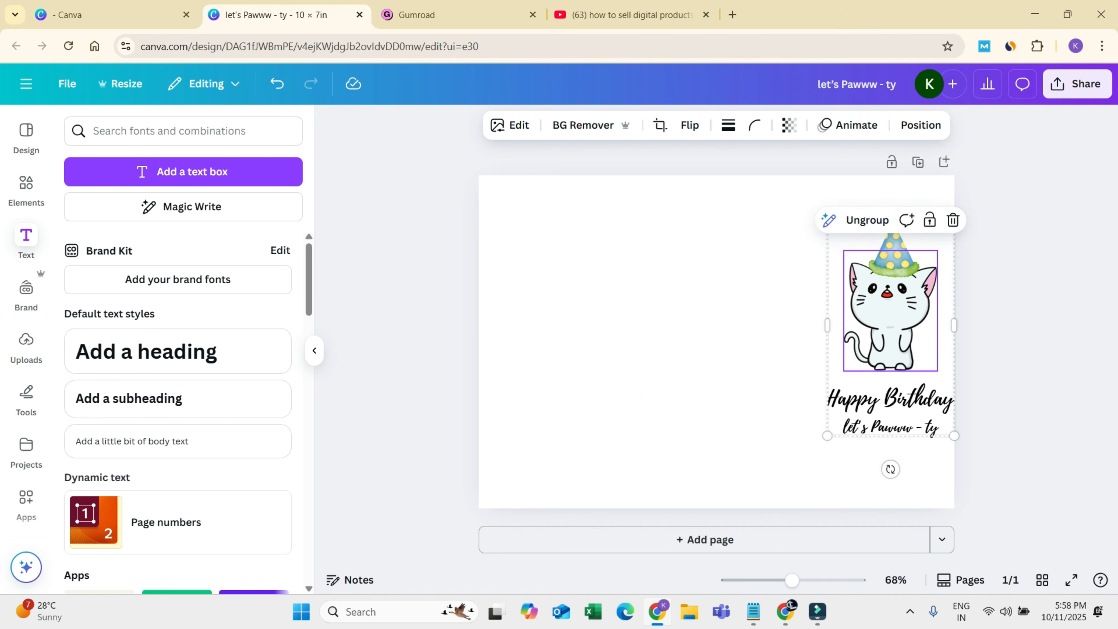
{"action": "key", "text": "Escape"}
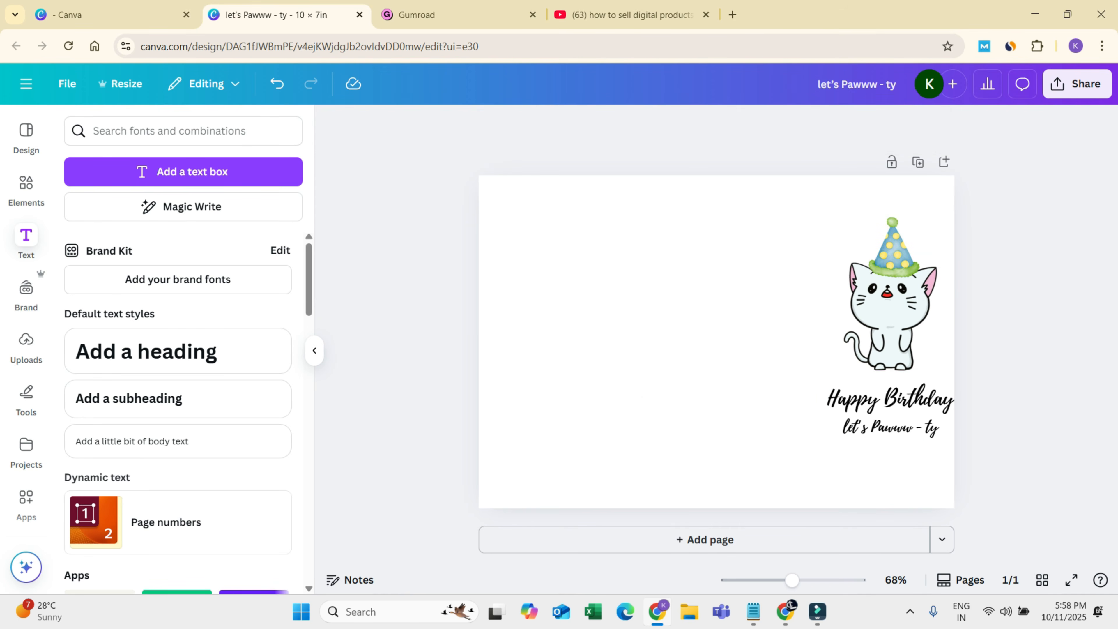
Step: Add a square shape to the page and fill it with the default coral red colour
{"action": "left_click", "coordinate": [26, 187]}
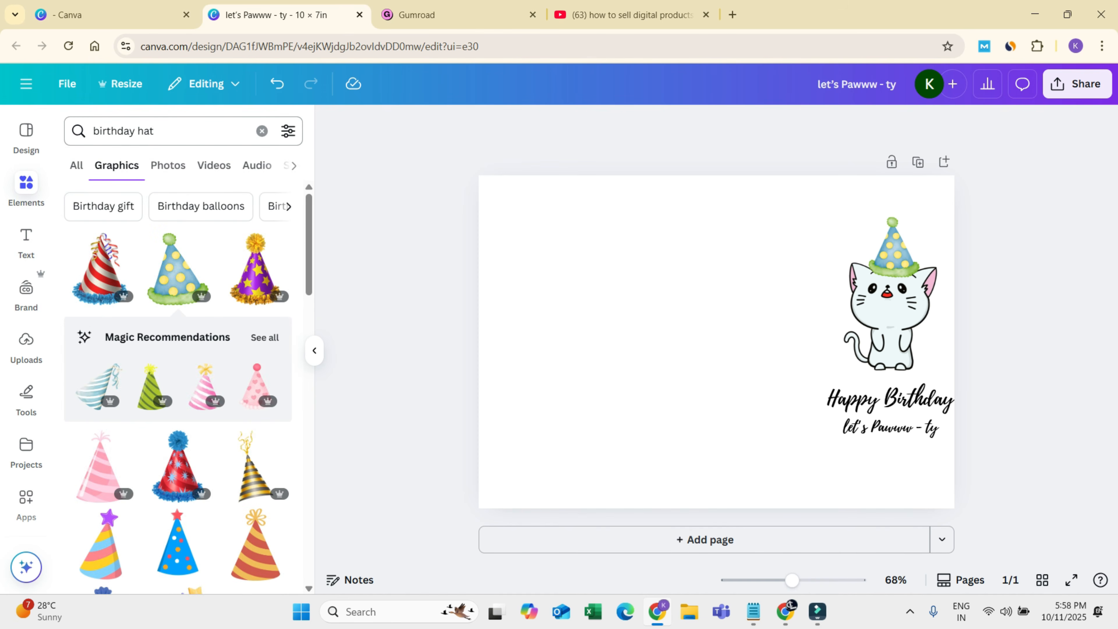
{"action": "left_click", "coordinate": [262, 131]}
{"action": "left_click", "coordinate": [84, 340]}
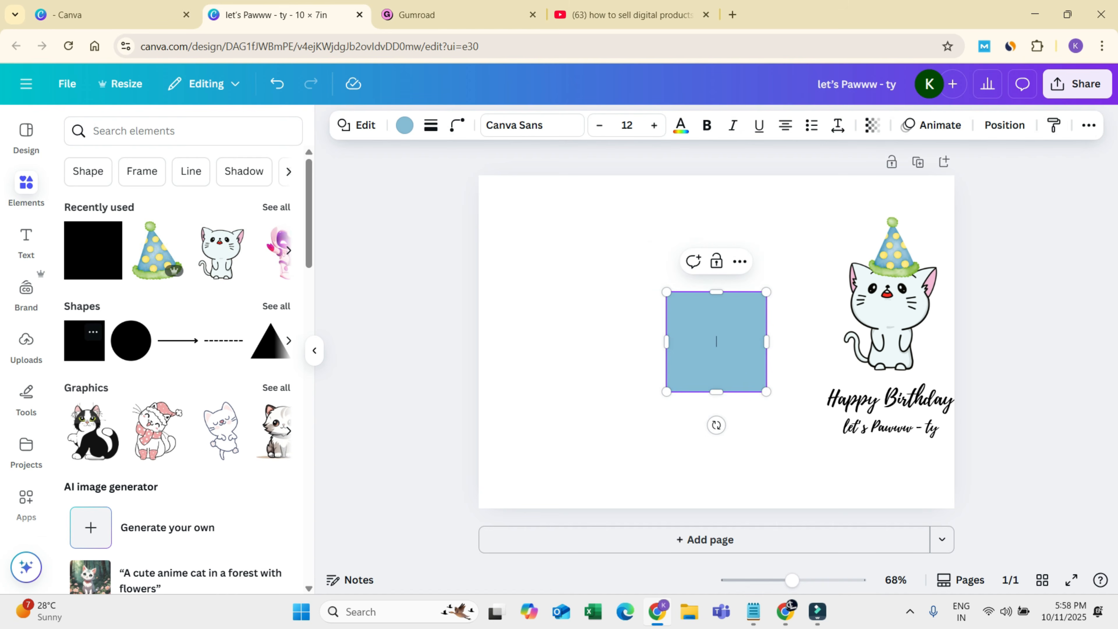
{"action": "left_click", "coordinate": [603, 337]}
{"action": "left_click", "coordinate": [713, 341]}
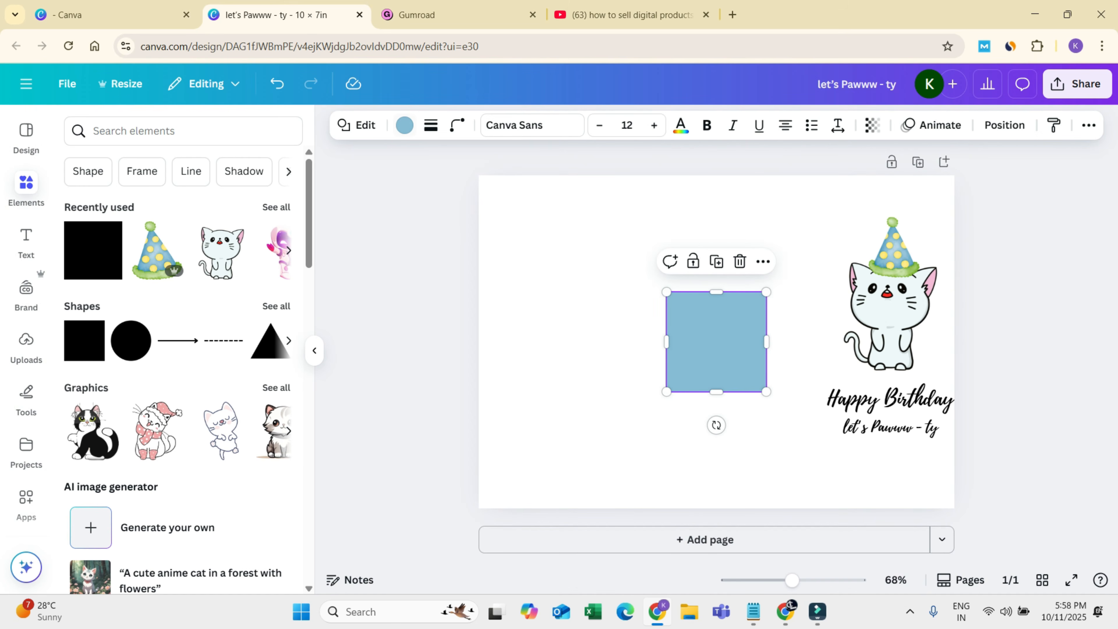
{"action": "left_click", "coordinate": [404, 125]}
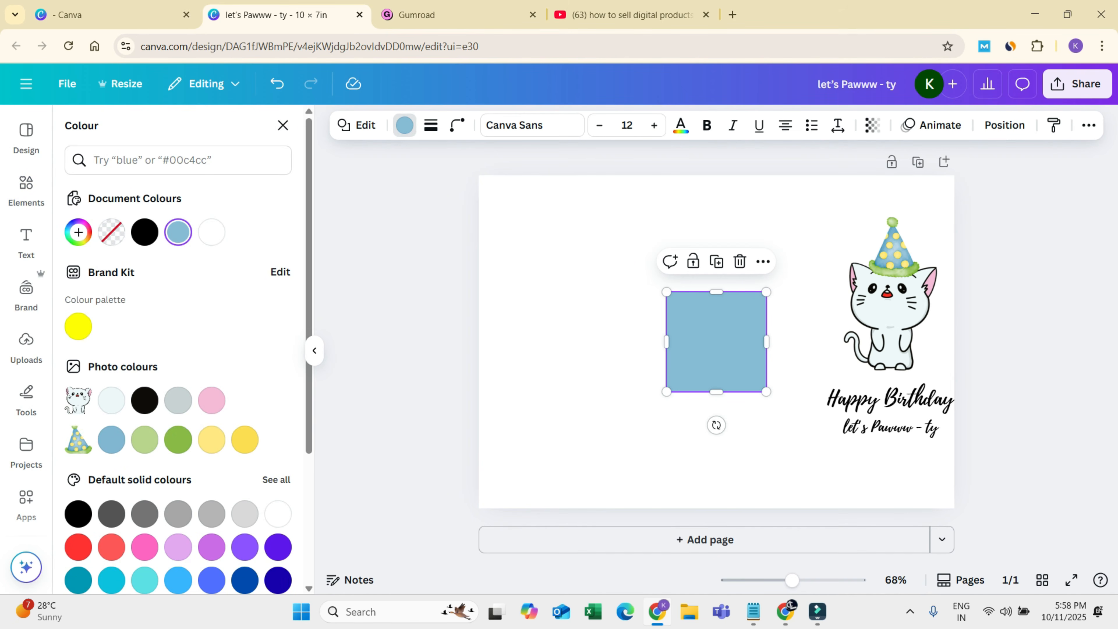
{"action": "left_click", "coordinate": [111, 546]}
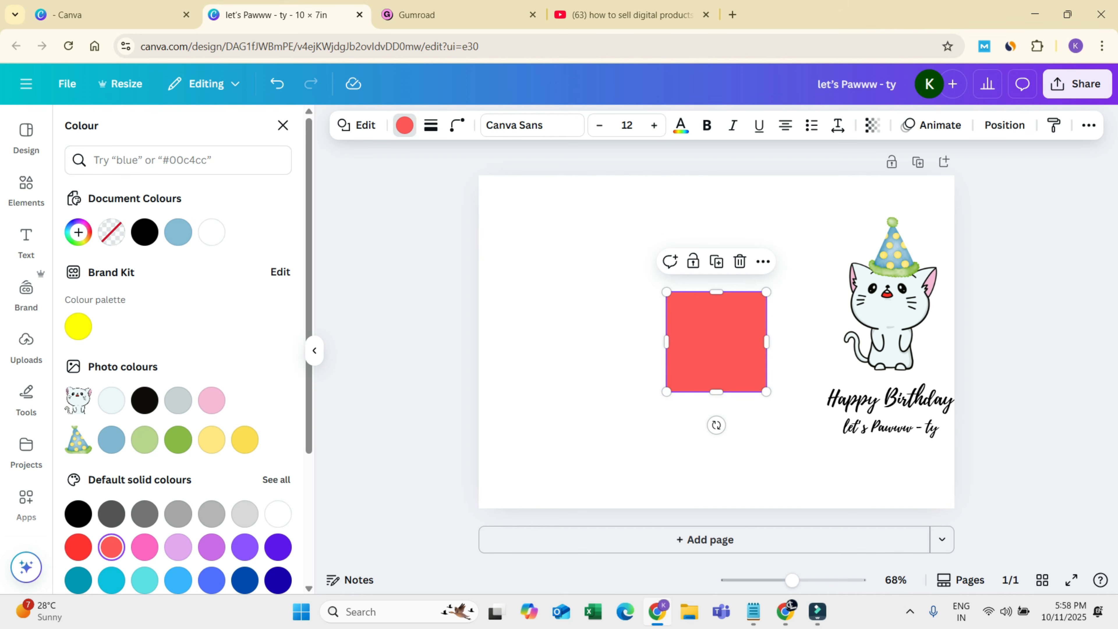
Step: Enlarge the coral red square to cover roughly the page's right half at full height and send it to the back
{"action": "left_click_drag", "start_coordinate": [716, 342], "coordinate": [904, 225]}
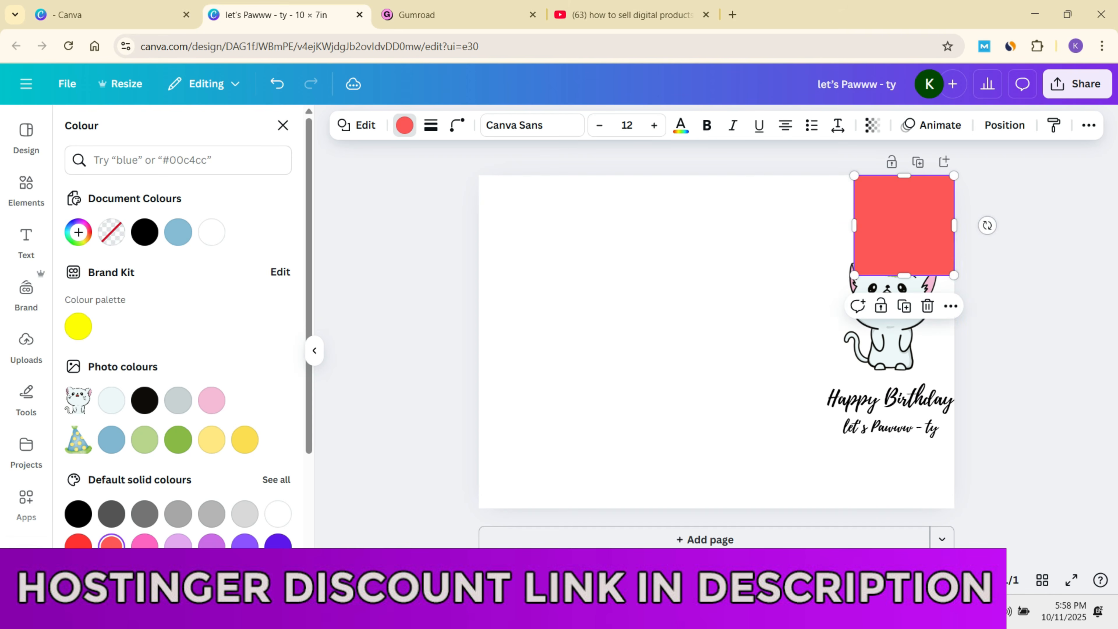
{"action": "left_click_drag", "start_coordinate": [854, 276], "coordinate": [728, 508]}
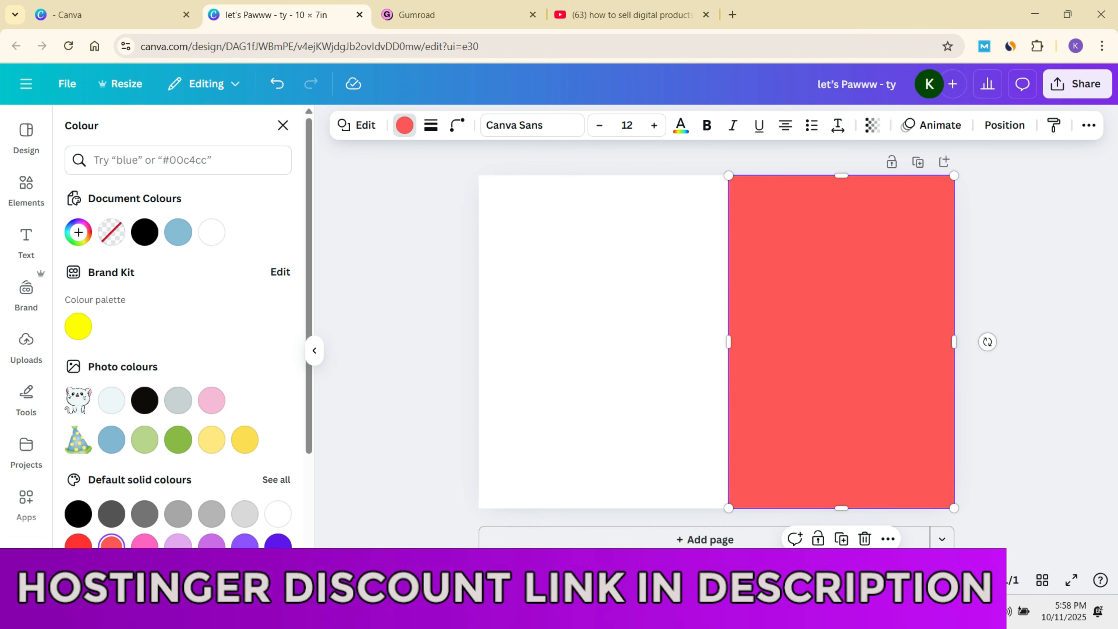
{"action": "right_click", "coordinate": [817, 344]}
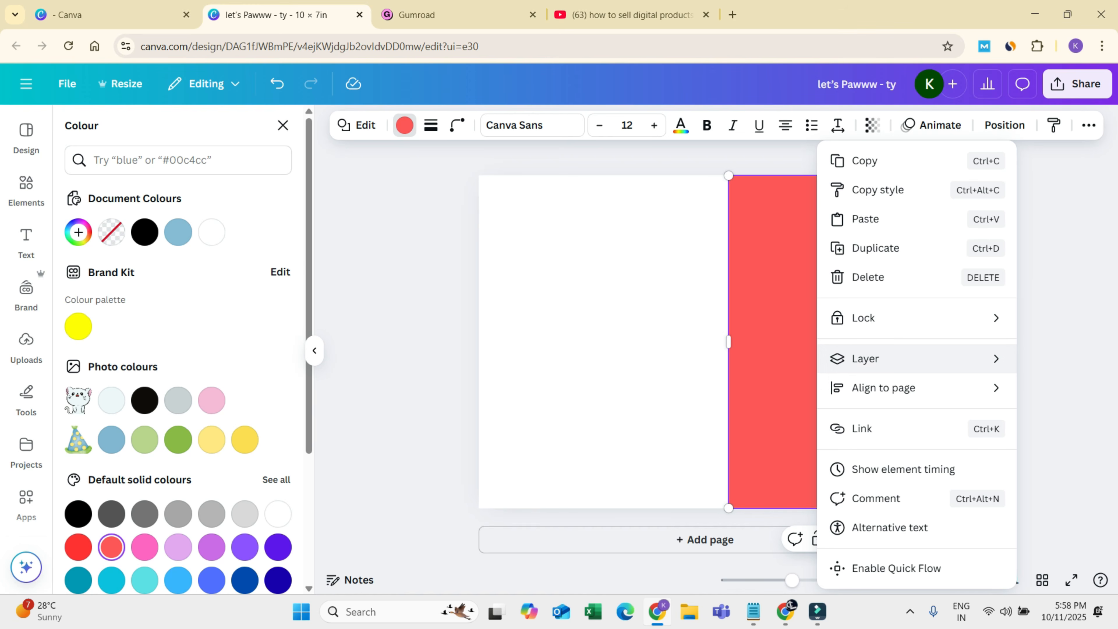
{"action": "mouse_move", "coordinate": [865, 358]}
{"action": "left_click", "coordinate": [687, 446]}
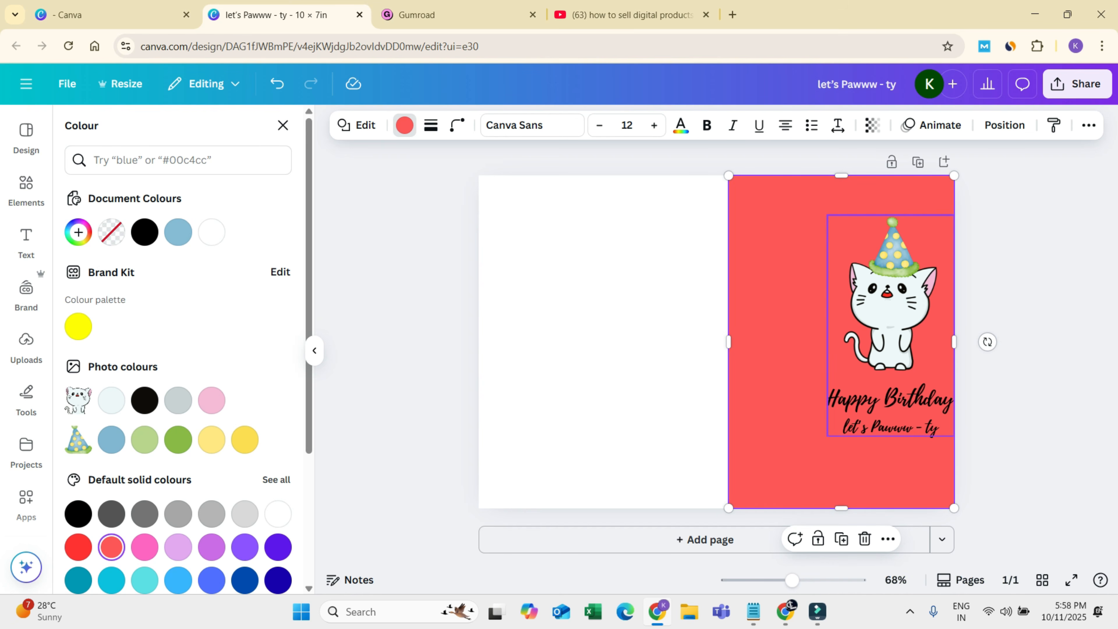
Step: Shift the cat-and-text group slightly further right and down over the red panel
{"action": "left_click", "coordinate": [890, 311]}
{"action": "left_click", "coordinate": [889, 310]}
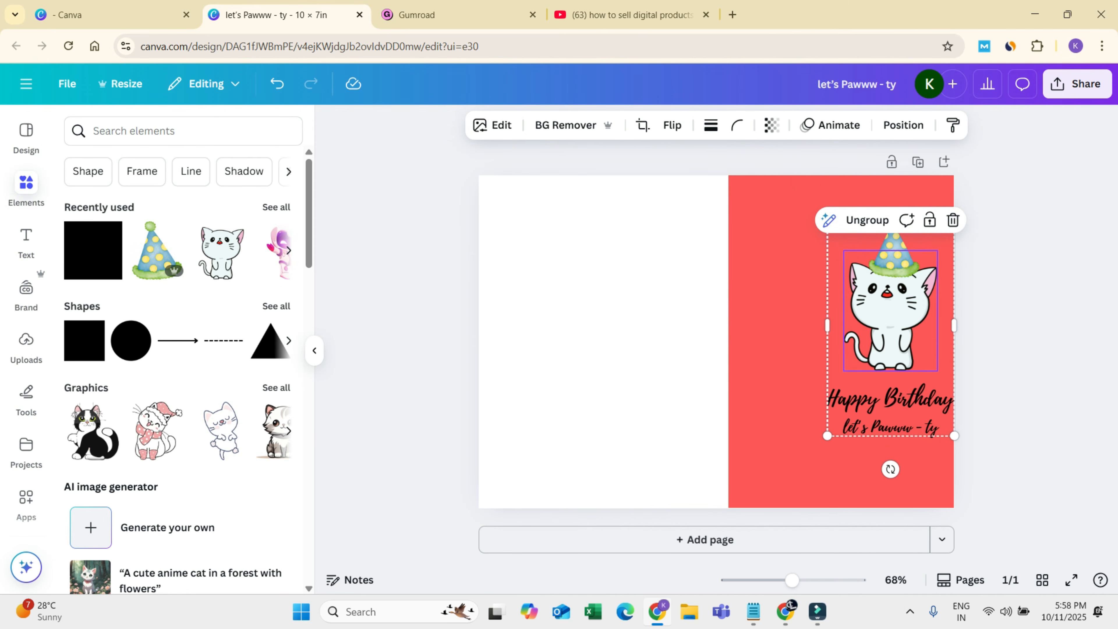
{"action": "mouse_move", "coordinate": [890, 310]}
{"action": "left_mouse_down"}
{"action": "mouse_move", "coordinate": [802, 213]}
{"action": "mouse_move", "coordinate": [898, 313]}
{"action": "mouse_move", "coordinate": [753, 456]}
{"action": "mouse_move", "coordinate": [971, 404]}
{"action": "mouse_move", "coordinate": [942, 317]}
{"action": "mouse_move", "coordinate": [888, 313]}
{"action": "mouse_move", "coordinate": [903, 317]}
{"action": "left_mouse_up"}
{"action": "left_click", "coordinate": [795, 328]}
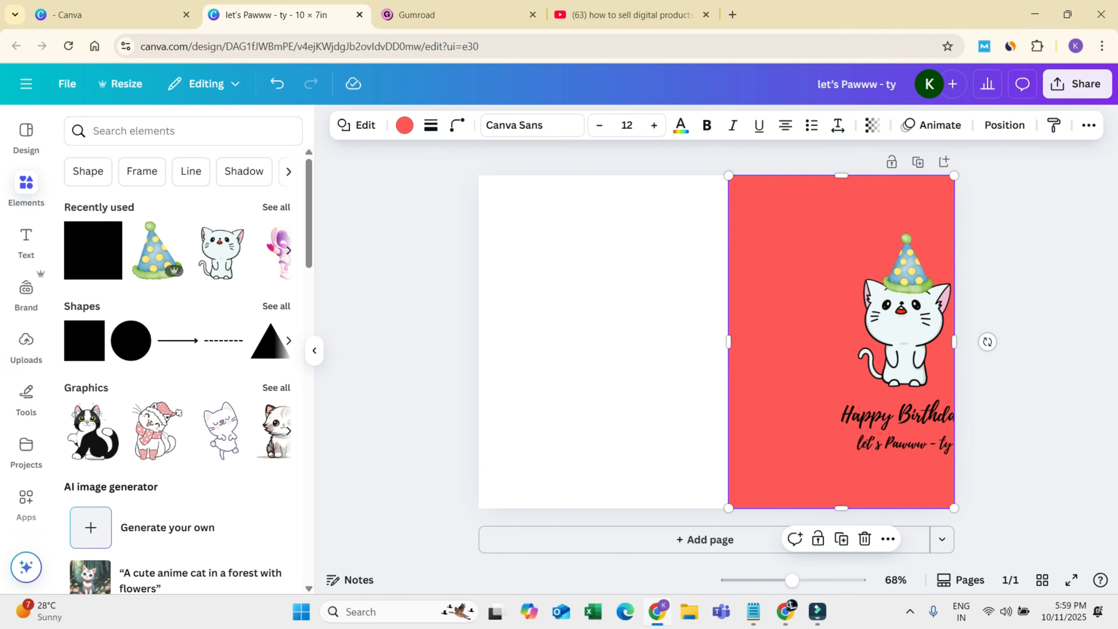
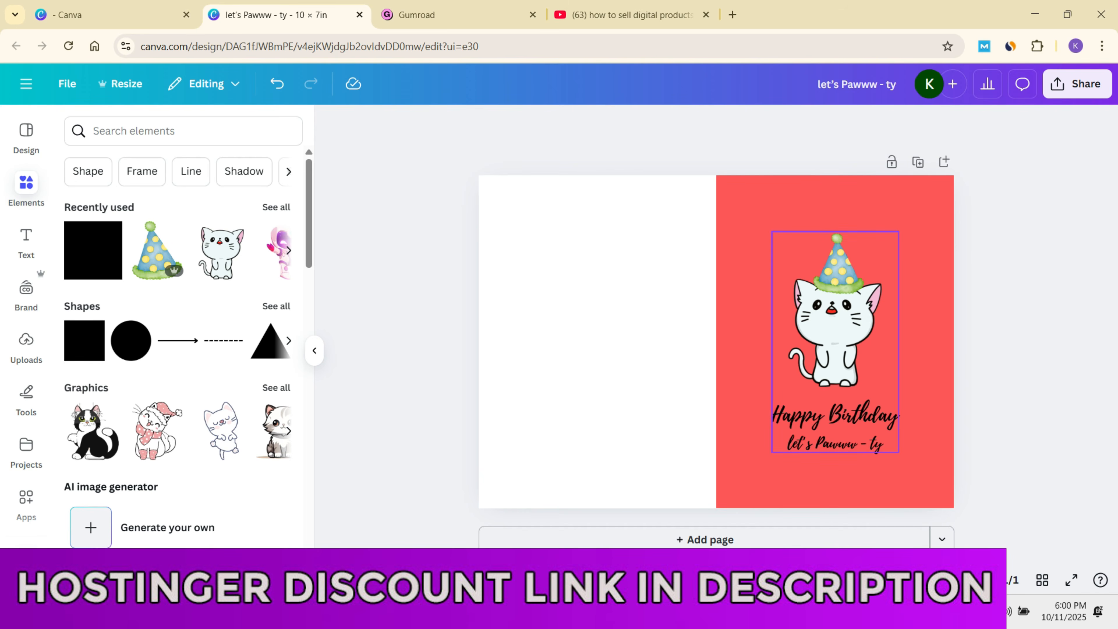
Step: Stretch the red rectangle leftwards to cover the whole page and give it a long-dashed border
{"action": "left_click", "coordinate": [722, 341]}
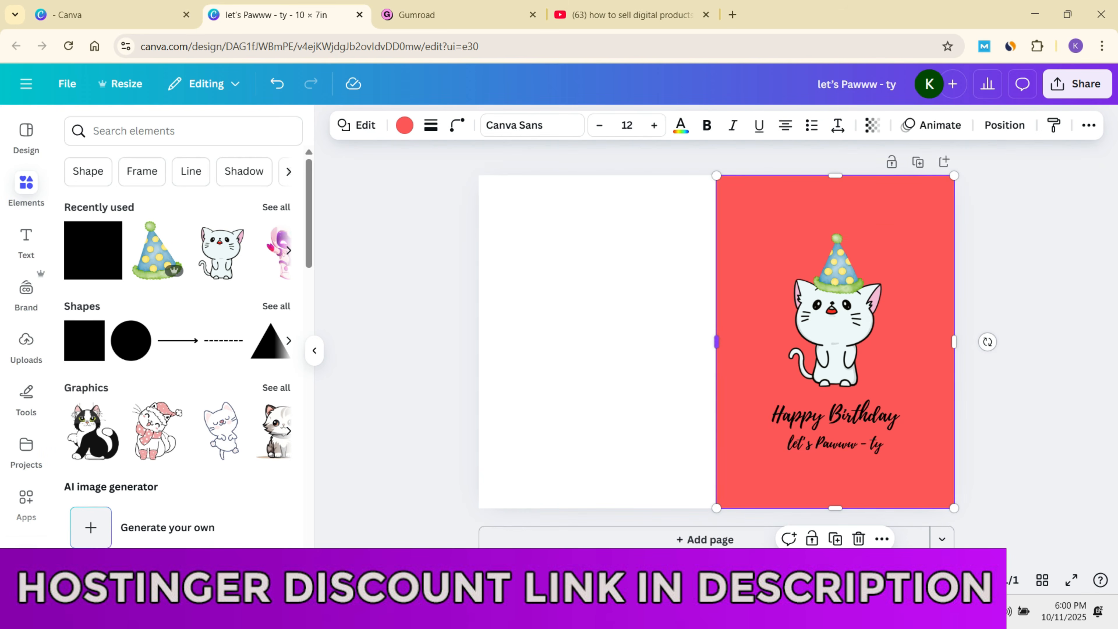
{"action": "left_click_drag", "start_coordinate": [716, 342], "coordinate": [479, 341]}
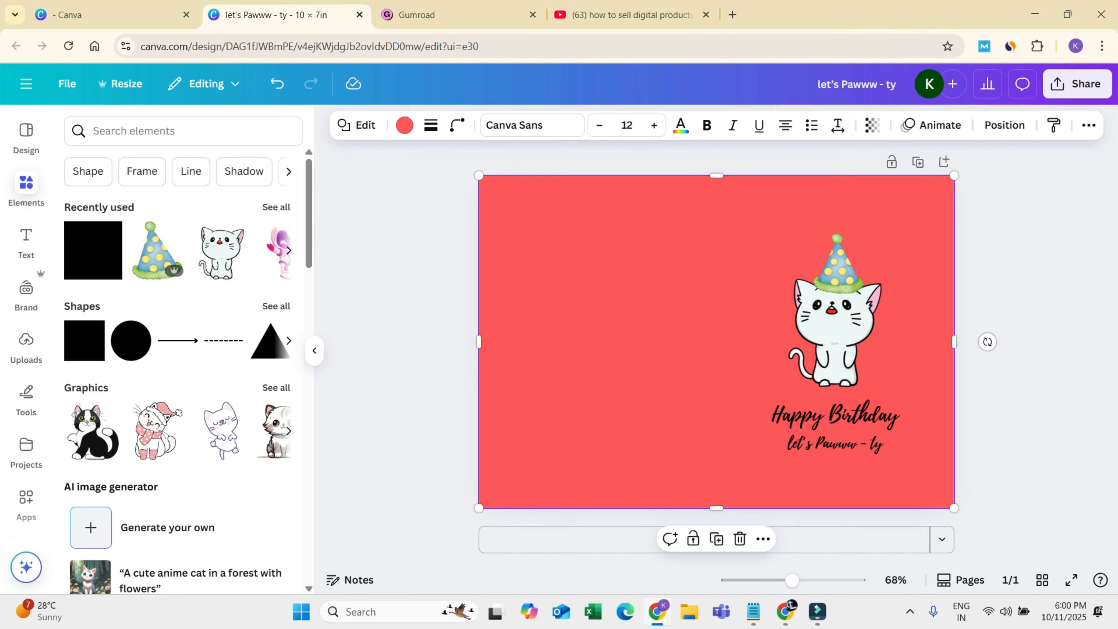
{"action": "left_click", "coordinate": [404, 125]}
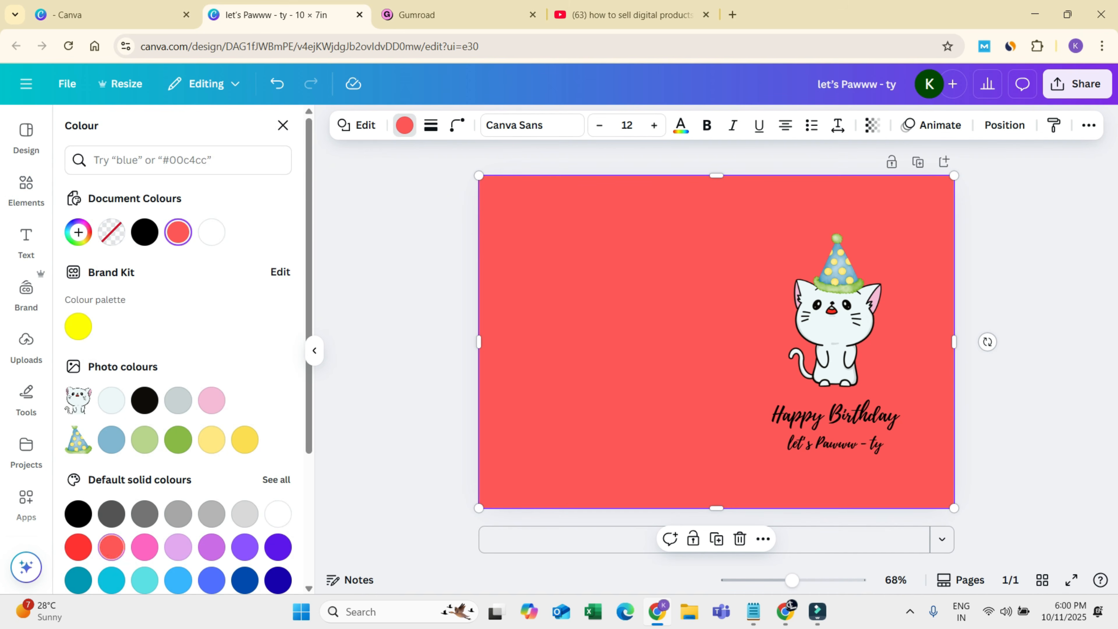
{"action": "left_click", "coordinate": [430, 125]}
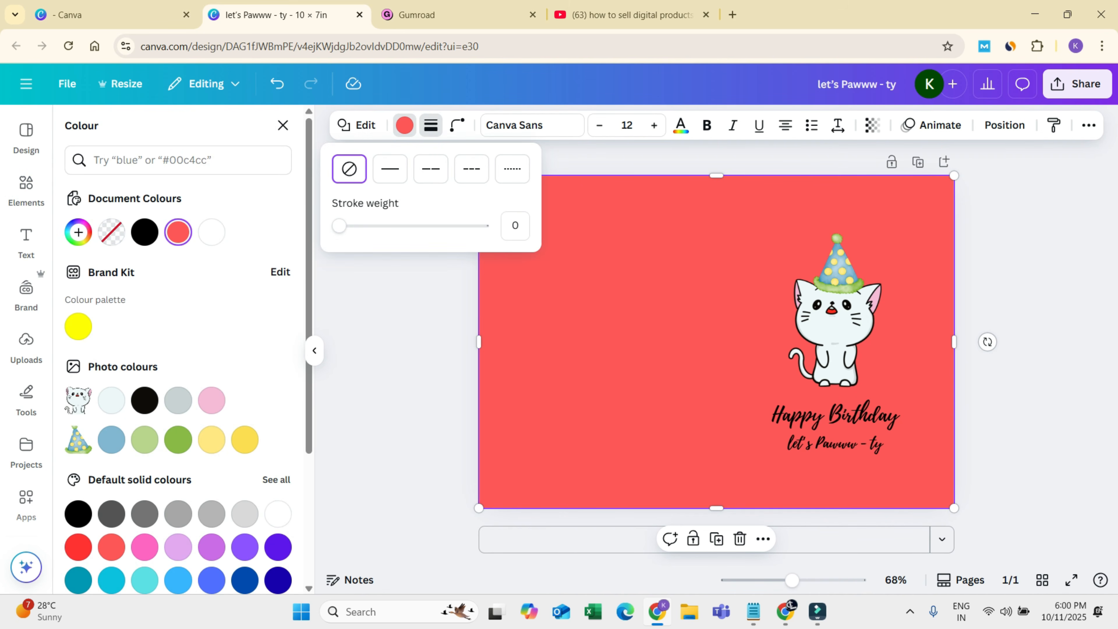
{"action": "left_click", "coordinate": [431, 126]}
{"action": "left_click", "coordinate": [431, 126]}
{"action": "left_click", "coordinate": [431, 168]}
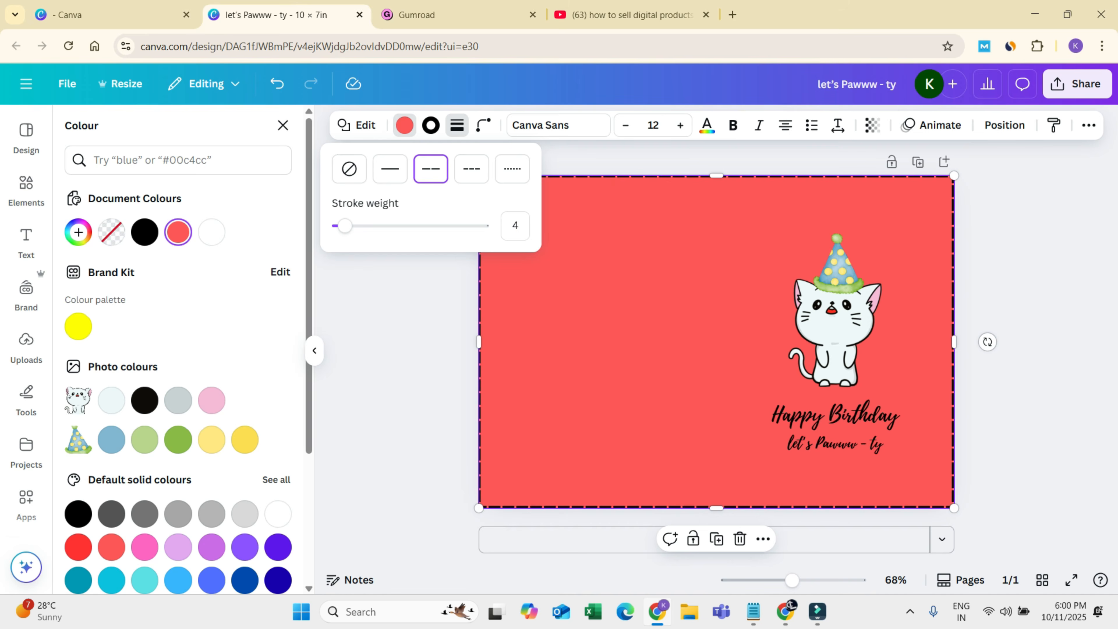
{"action": "key", "text": "Escape"}
{"action": "left_click", "coordinate": [26, 189]}
{"action": "key", "text": "Escape"}
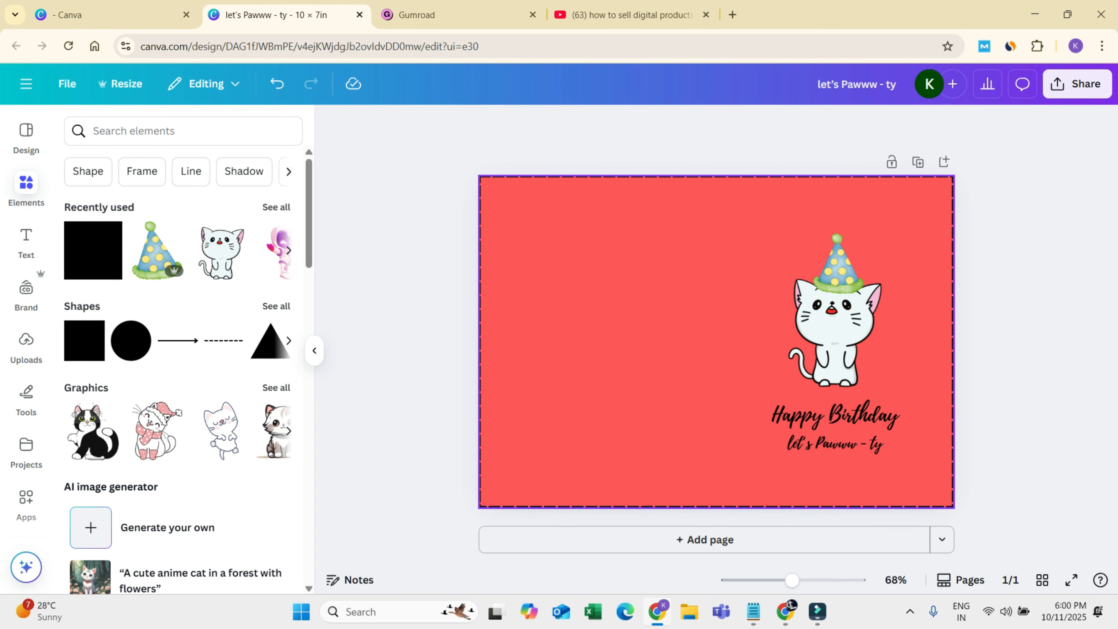
Step: Set the page-sized rectangle's fill to no colour, keeping only its dashed border
{"action": "left_click", "coordinate": [616, 343]}
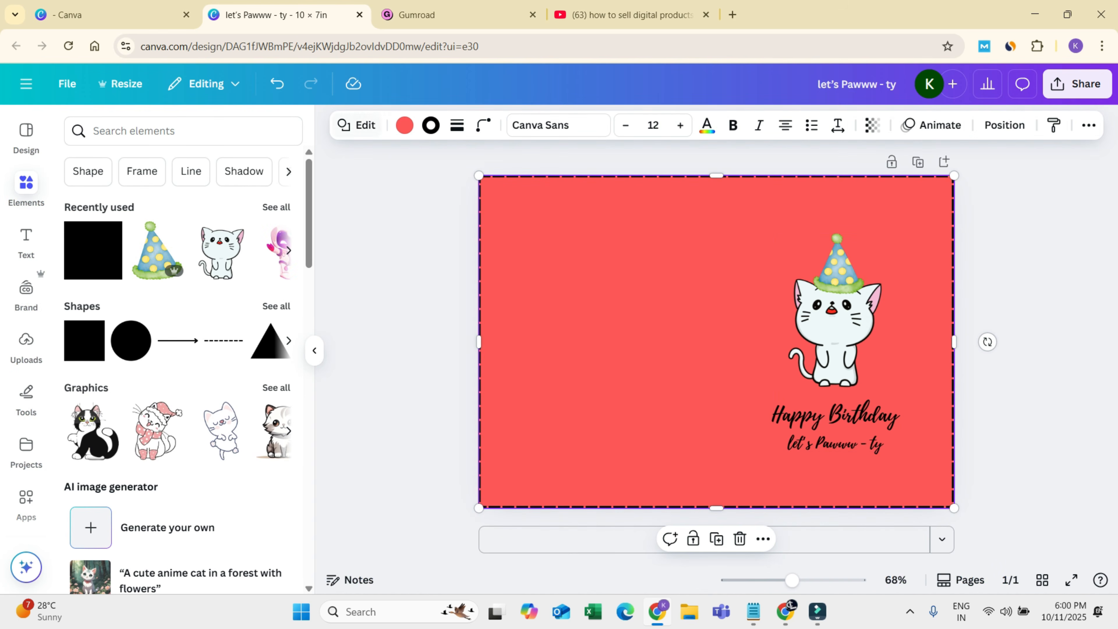
{"action": "left_click", "coordinate": [404, 126]}
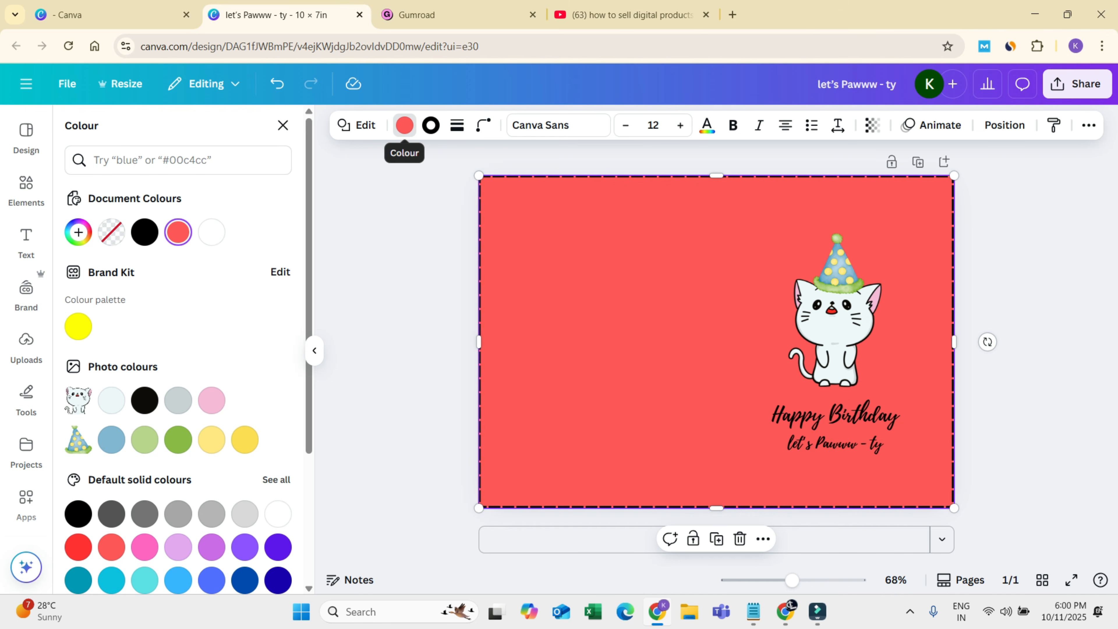
{"action": "left_click", "coordinate": [404, 126]}
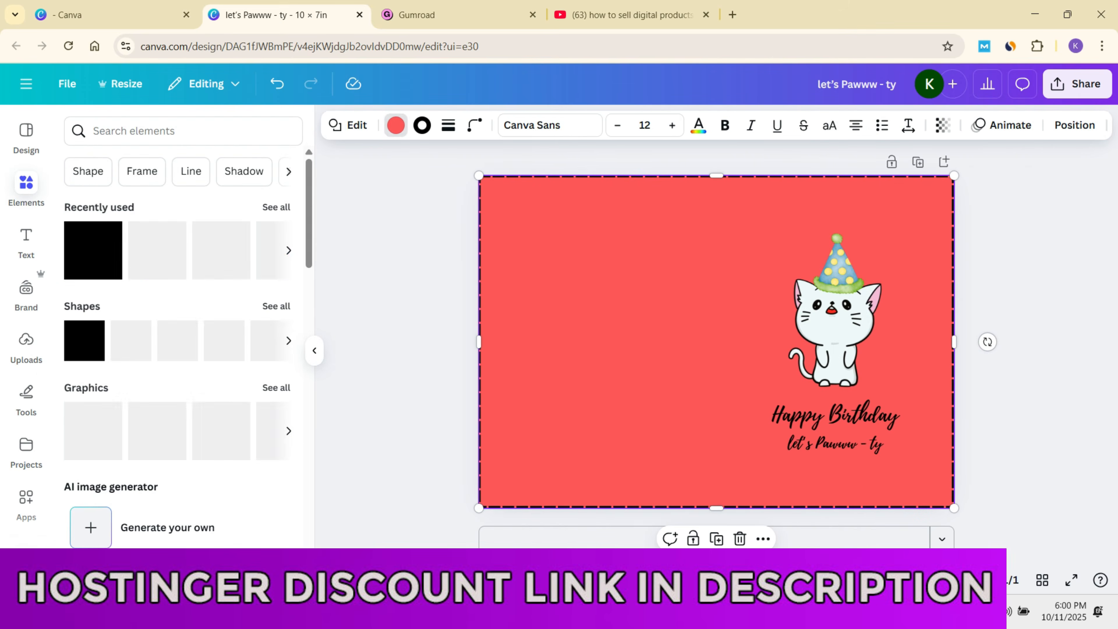
{"action": "left_click", "coordinate": [404, 125]}
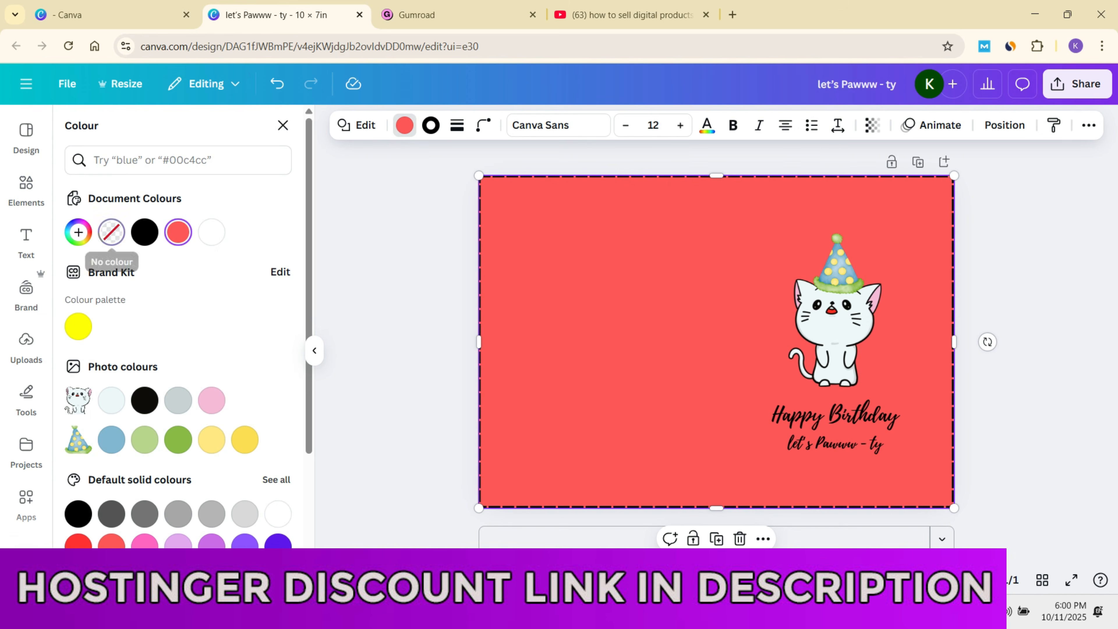
{"action": "left_click", "coordinate": [111, 232]}
{"action": "key", "text": "Escape"}
{"action": "key", "text": "Escape"}
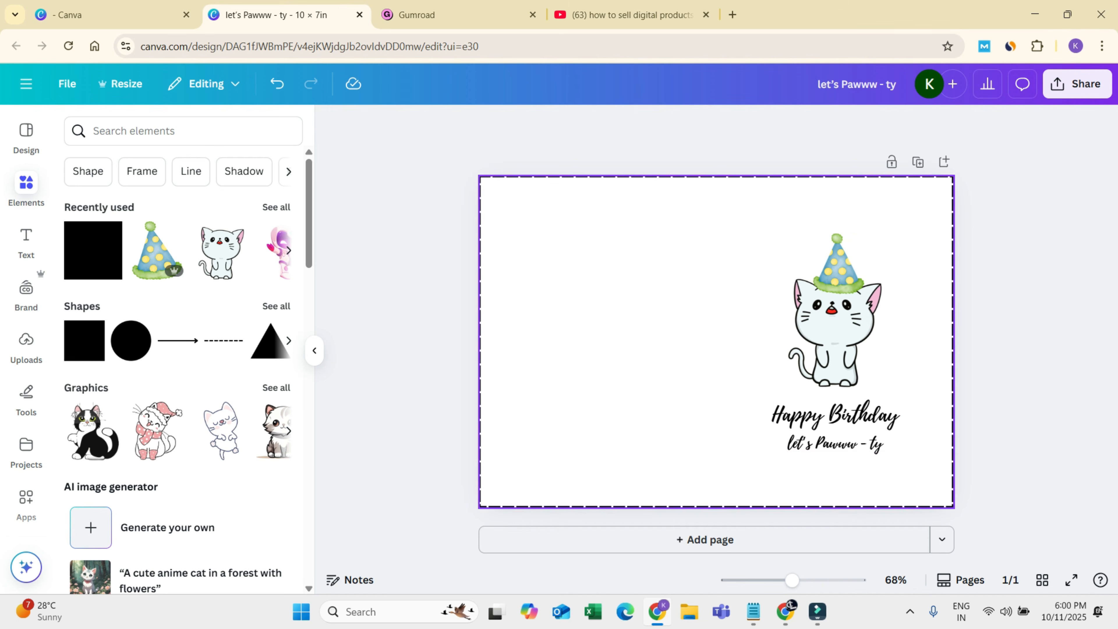
{"action": "left_click", "coordinate": [835, 328]}
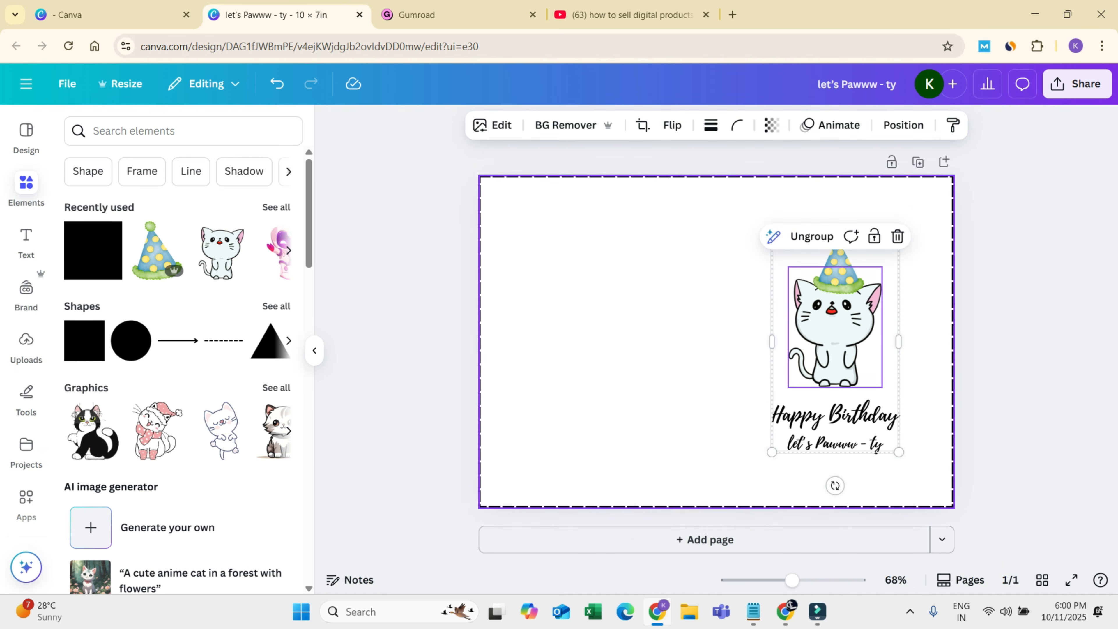
{"action": "left_click", "coordinate": [704, 335]}
{"action": "left_click", "coordinate": [835, 335]}
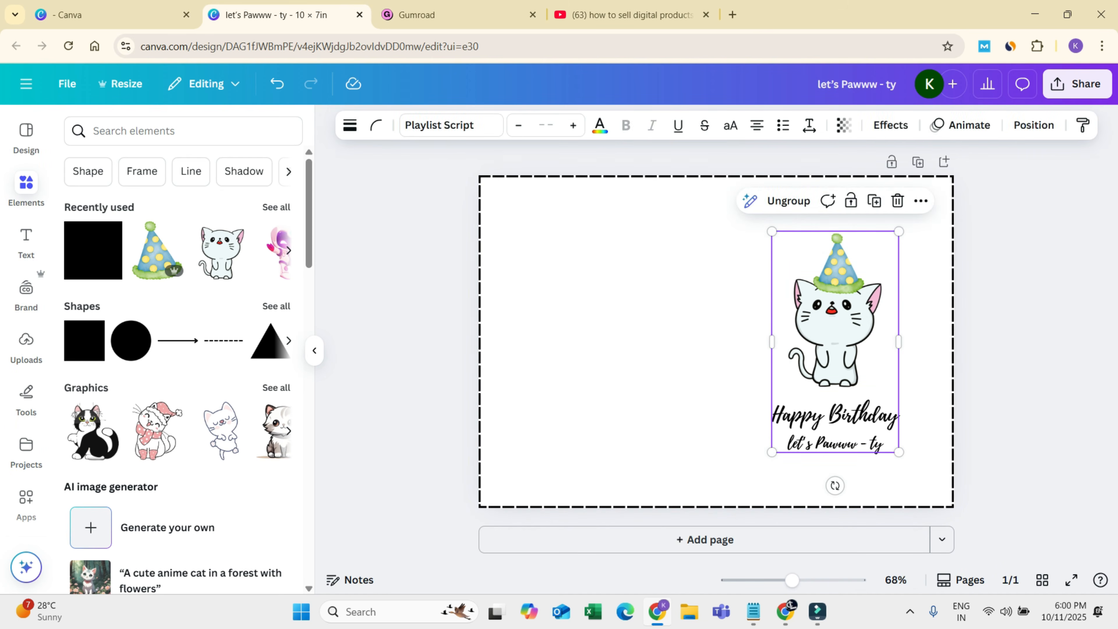
{"action": "key", "text": "Escape"}
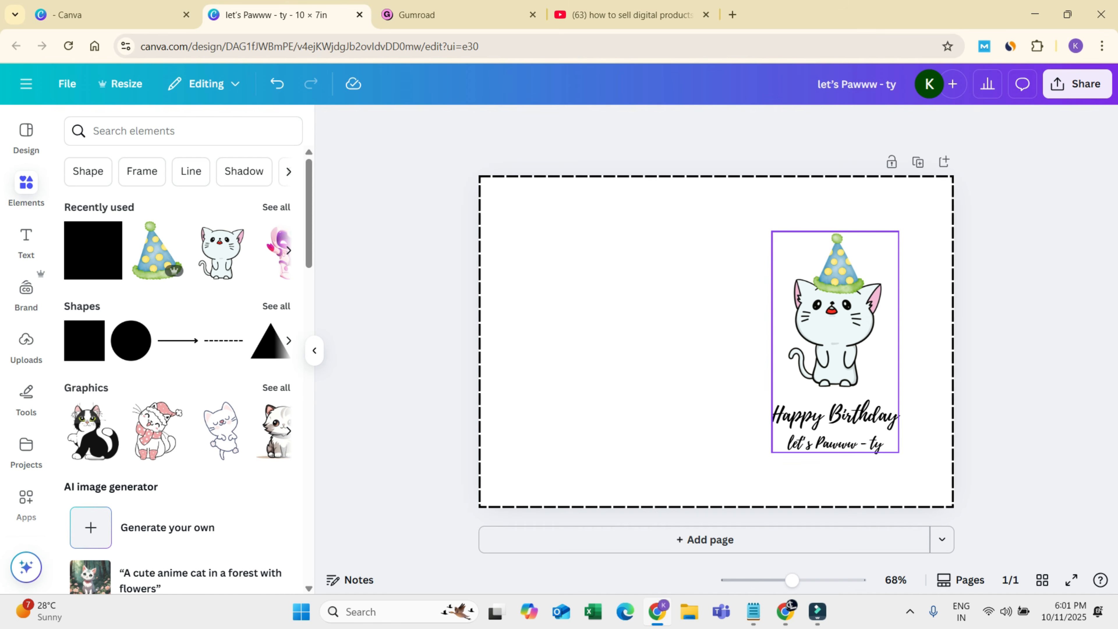
Step: Group the dashed border, the cat and the birthday text into a single group
{"action": "left_click", "coordinate": [835, 326]}
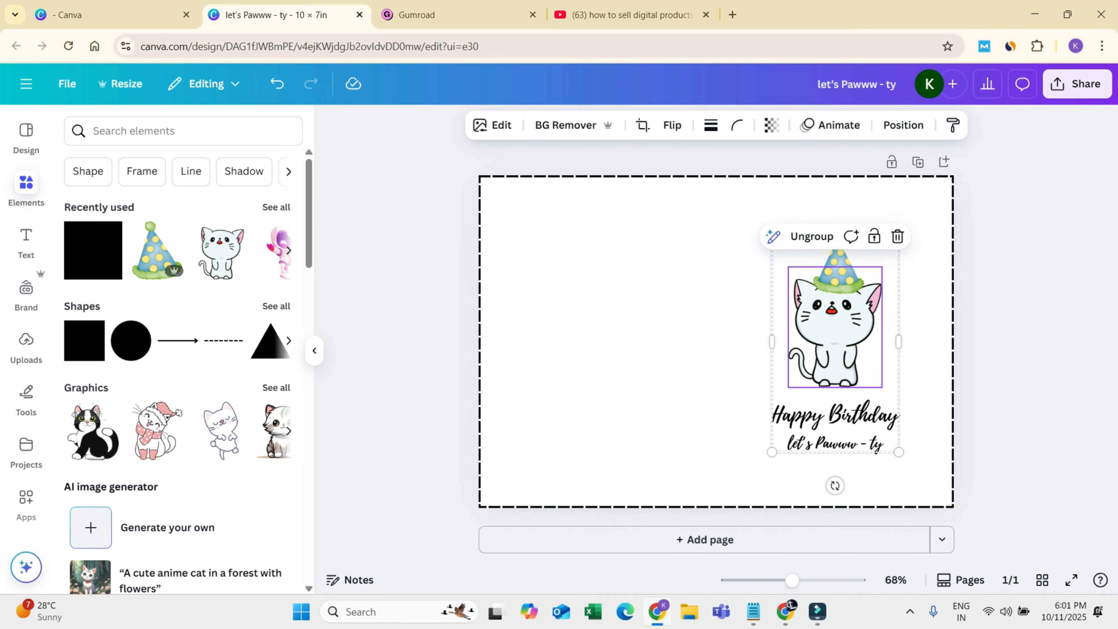
{"action": "key", "text": "ctrl+a"}
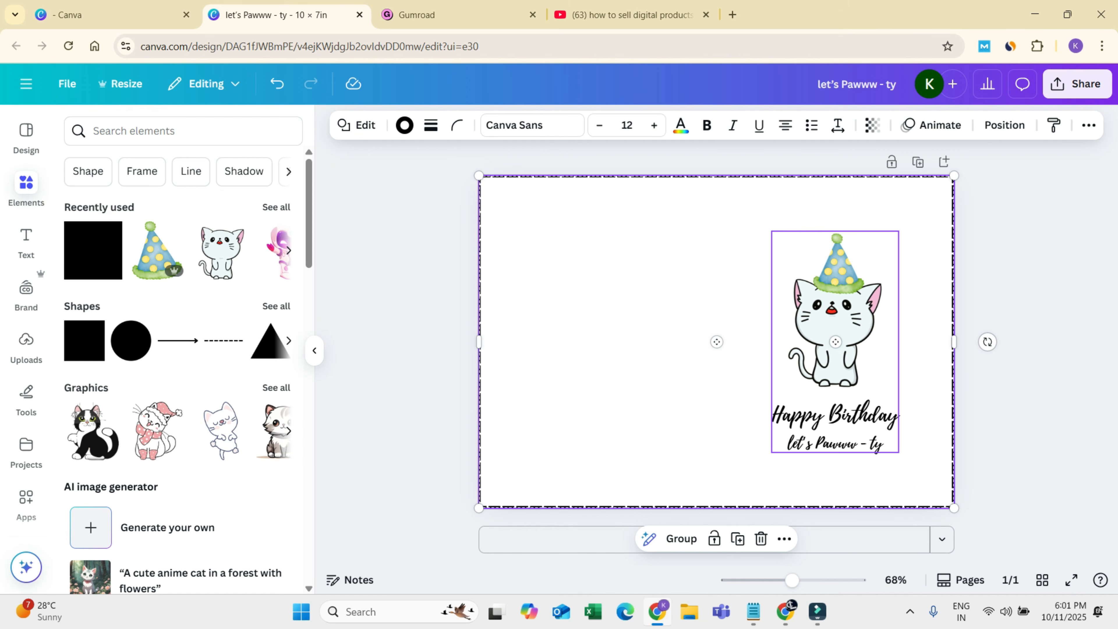
{"action": "left_click", "coordinate": [680, 538]}
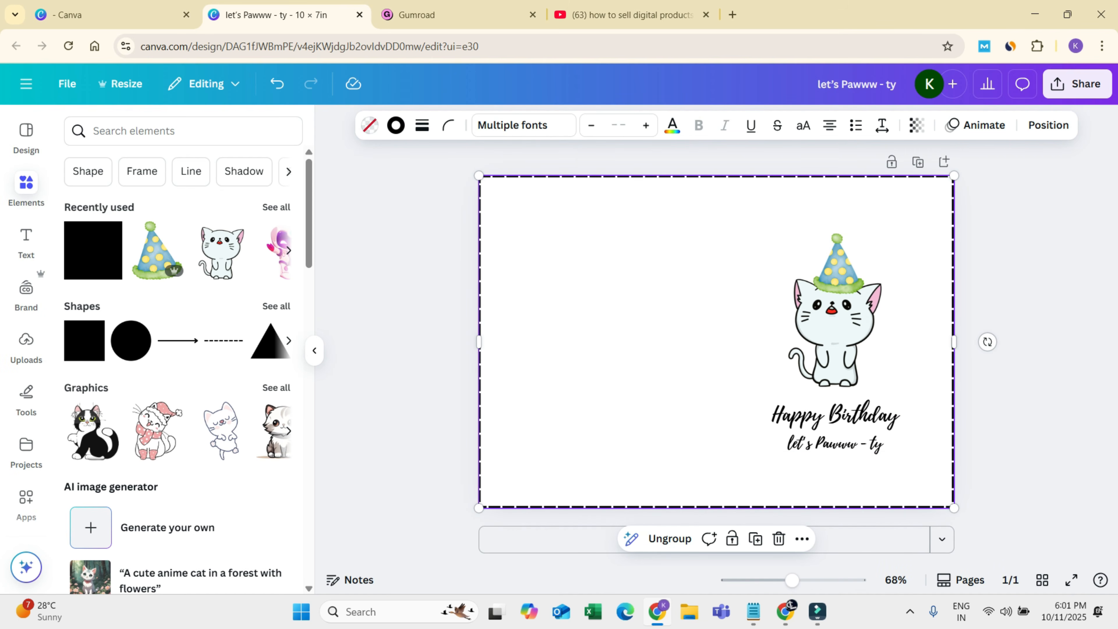
{"action": "mouse_move", "coordinate": [716, 341]}
{"action": "left_mouse_down"}
{"action": "mouse_move", "coordinate": [750, 397]}
{"action": "mouse_move", "coordinate": [628, 386]}
{"action": "mouse_move", "coordinate": [716, 350]}
{"action": "left_mouse_up"}
{"action": "key", "text": "ctrl+z"}
Step: Create a new custom-size design 11 in wide and 8.5 in high
{"action": "key", "text": "ctrl+shift+Tab"}
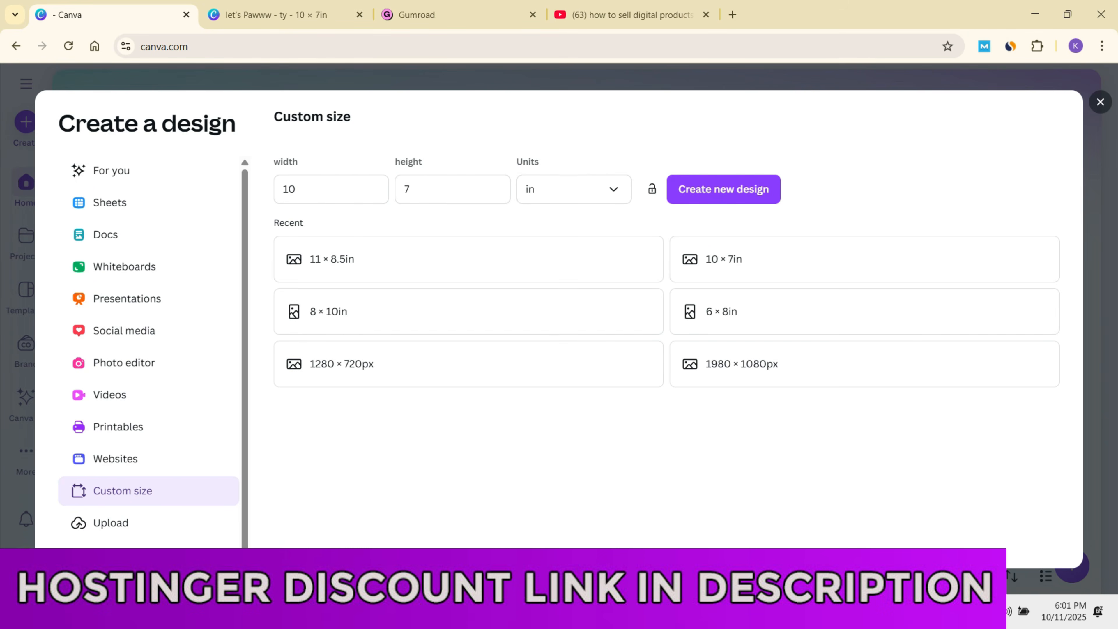
{"action": "left_click", "coordinate": [1099, 101]}
{"action": "left_click", "coordinate": [811, 318]}
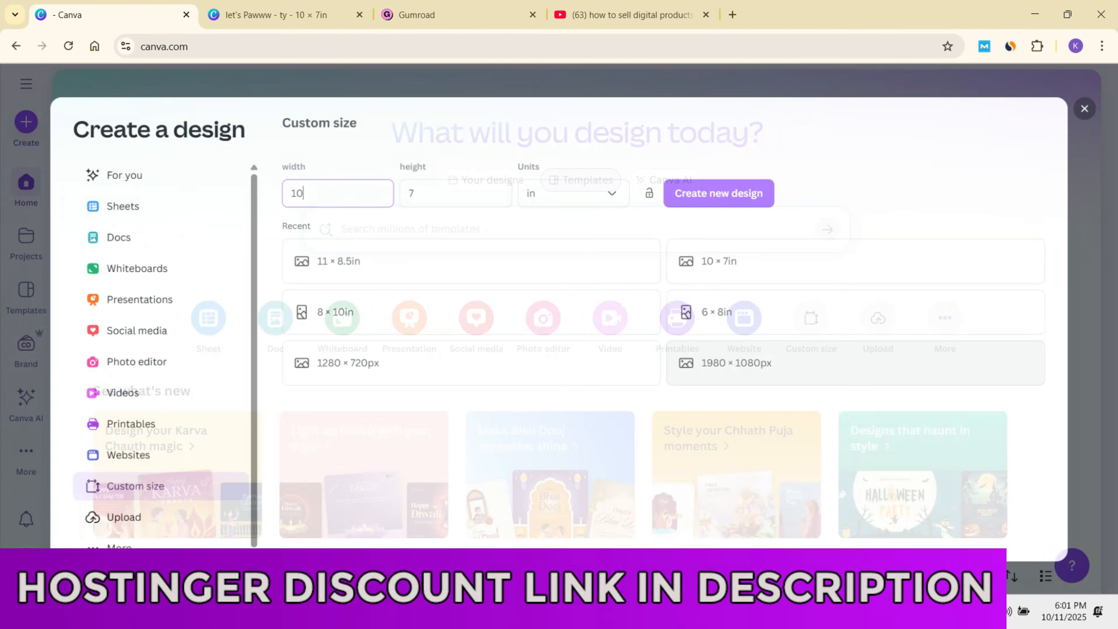
{"action": "key", "text": "BackSpace"}
{"action": "type", "text": "1"}
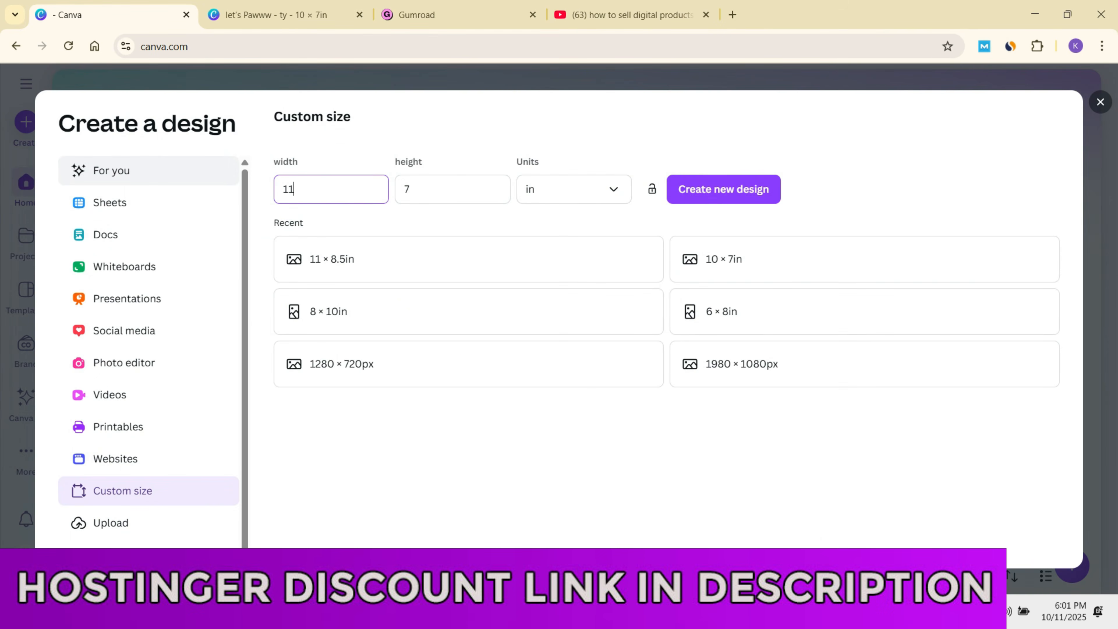
{"action": "key", "text": "Tab"}
{"action": "type", "text": "8.5"}
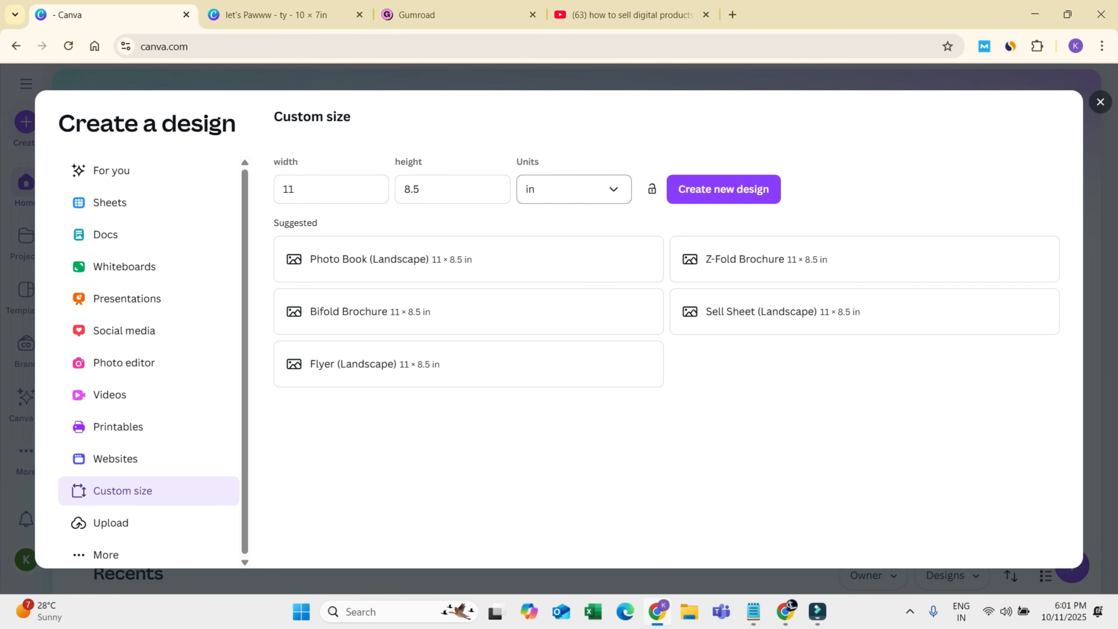
{"action": "left_click", "coordinate": [723, 189]}
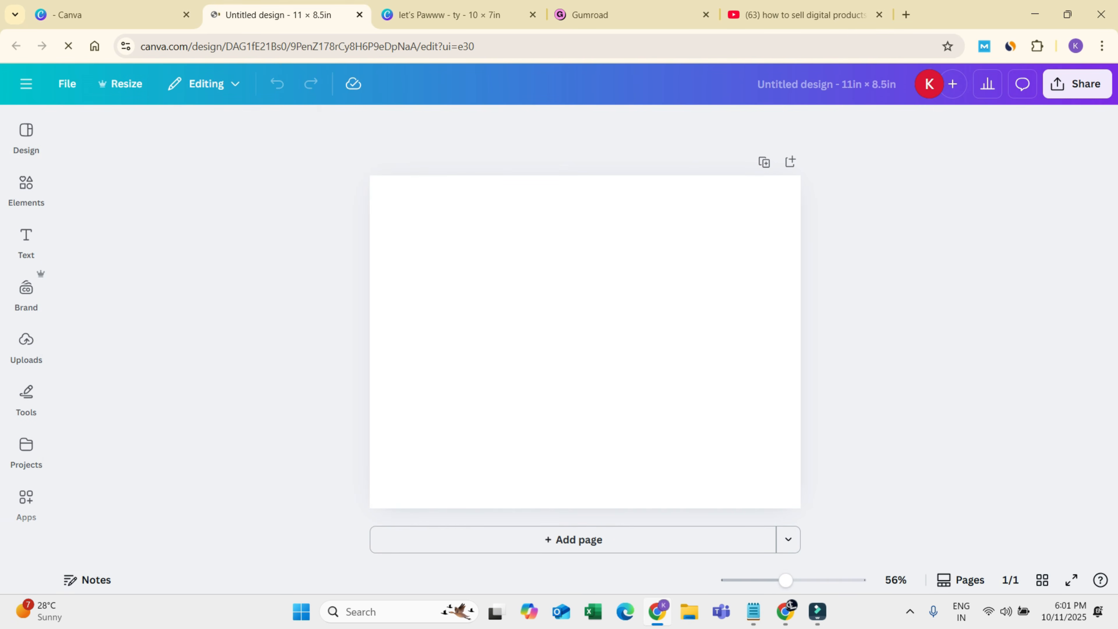
Step: Copy the grouped card artwork from the 10 × 7 in design into the new 11 × 8.5 in design
{"action": "left_click", "coordinate": [444, 15]}
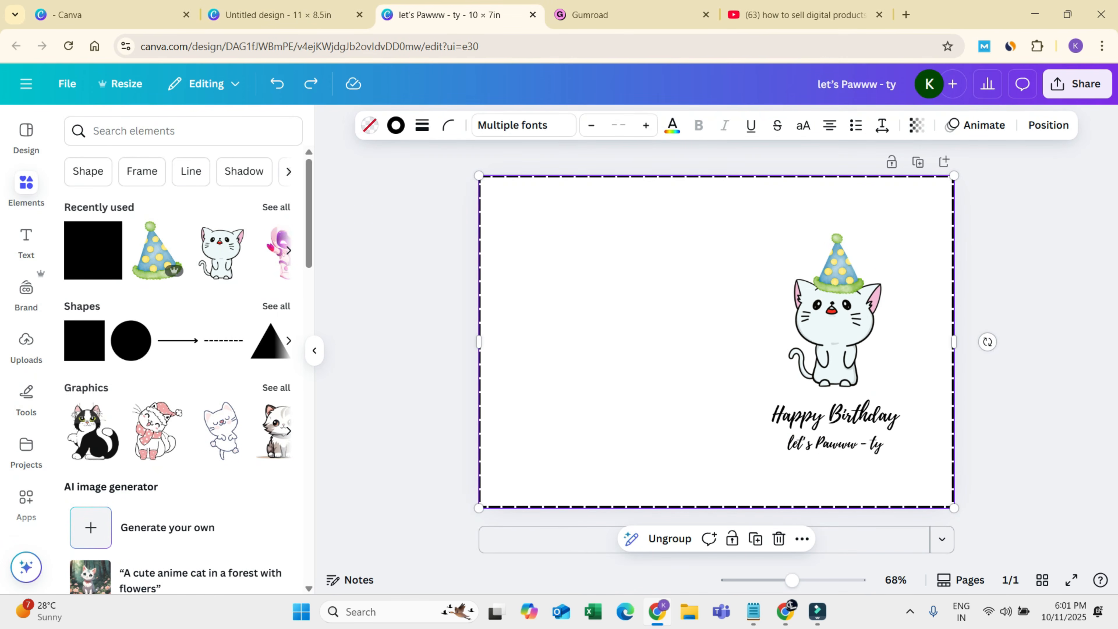
{"action": "left_click", "coordinate": [834, 328]}
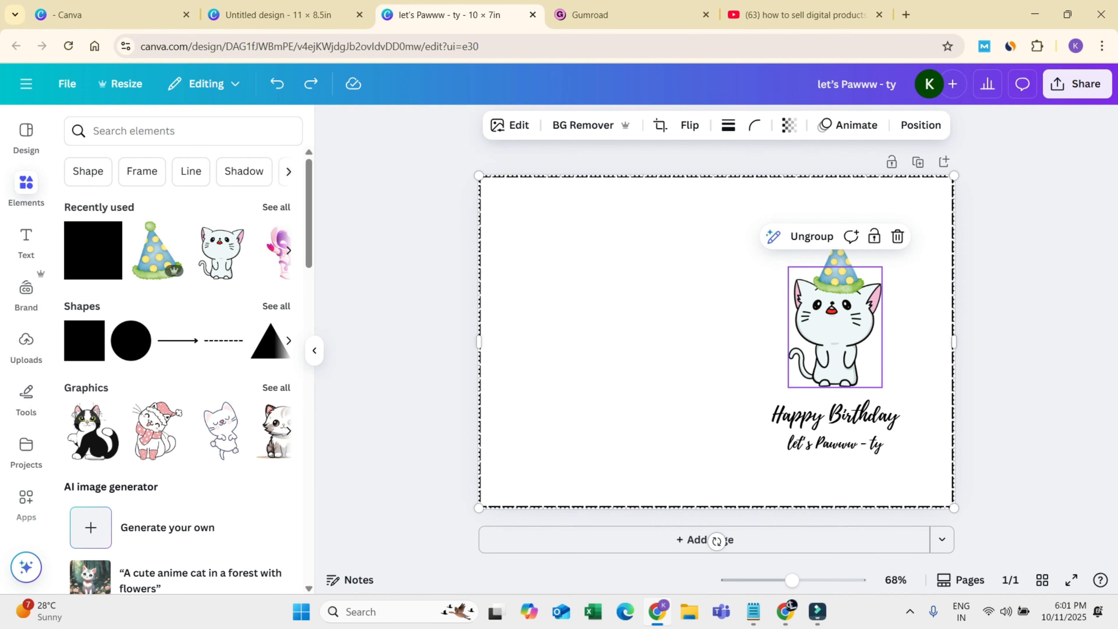
{"action": "left_click", "coordinate": [716, 506]}
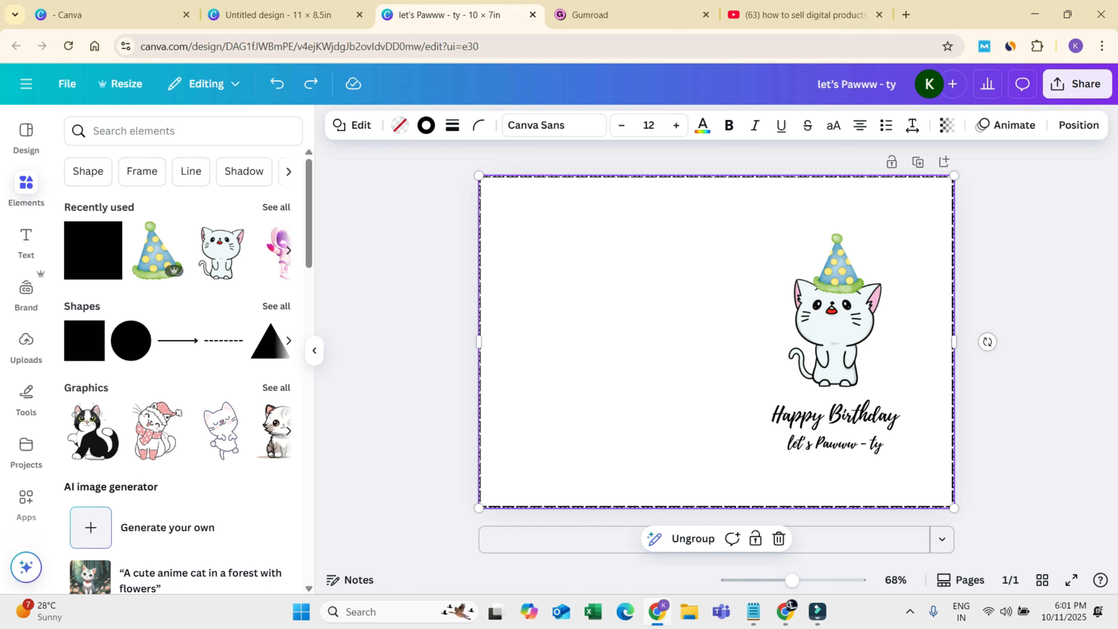
{"action": "key", "text": "ctrl+shift+Tab"}
{"action": "key", "text": "ctrl+v"}
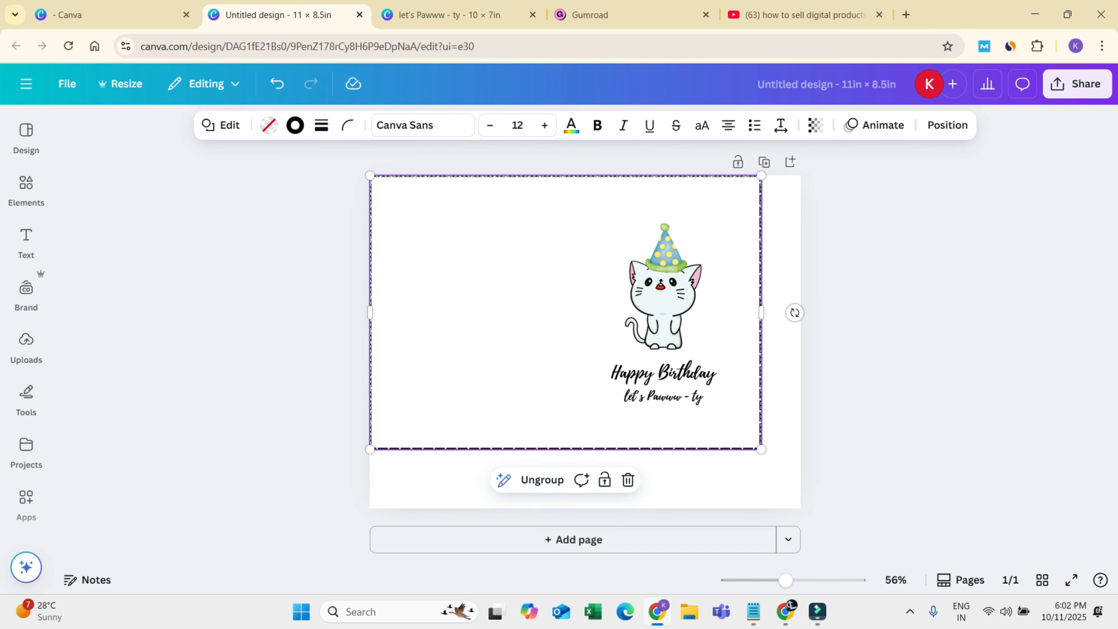
Step: Align the pasted card group to the middle and centre of the page
{"action": "left_click", "coordinate": [946, 125]}
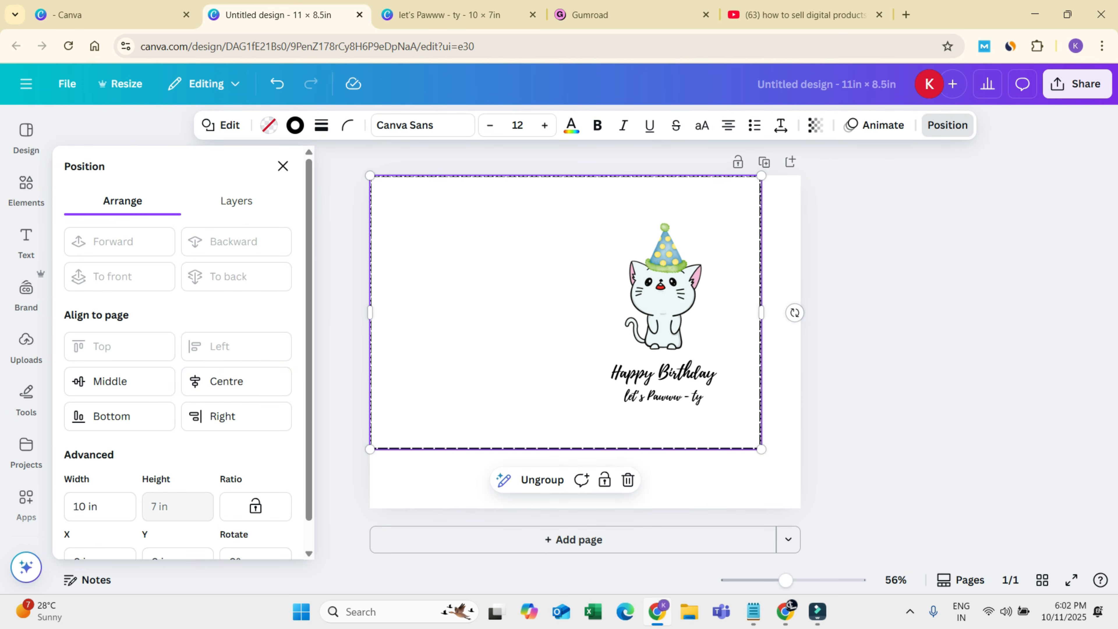
{"action": "left_click", "coordinate": [236, 381]}
{"action": "left_click", "coordinate": [119, 381]}
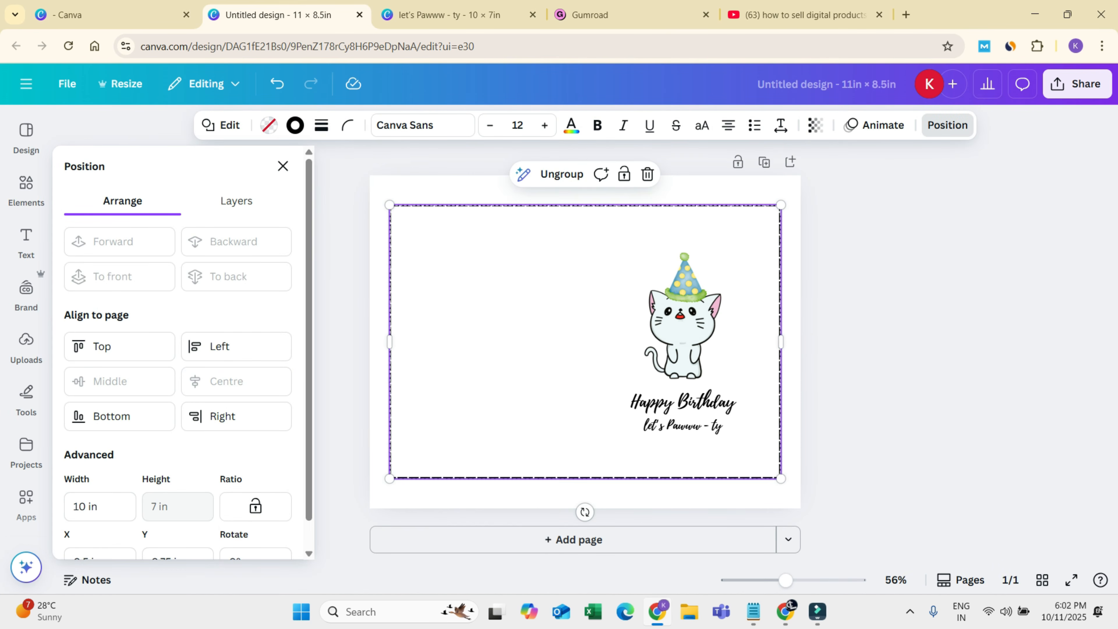
{"action": "key", "text": "Escape"}
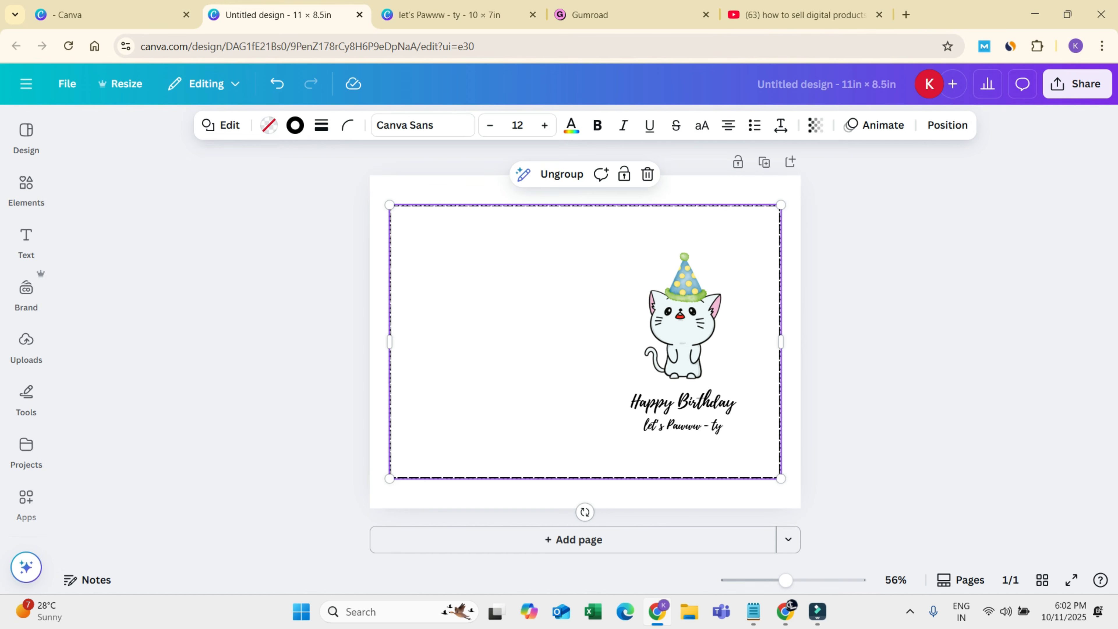
{"action": "key", "text": "Escape"}
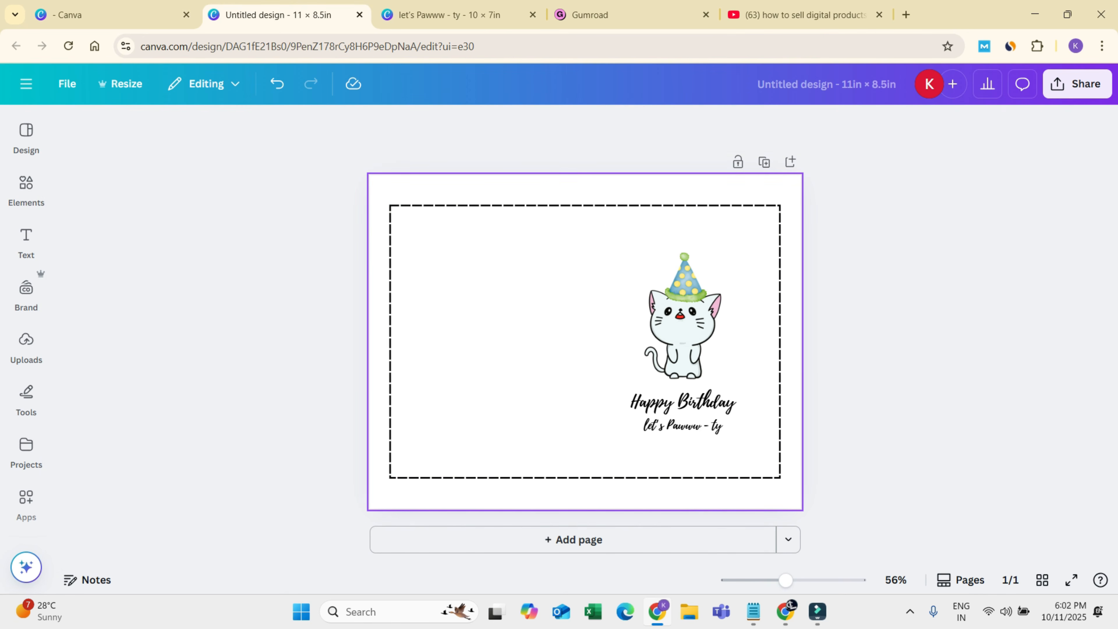
Step: Set the page background to the light yellow from the party hat's photo colours
{"action": "left_click", "coordinate": [572, 493]}
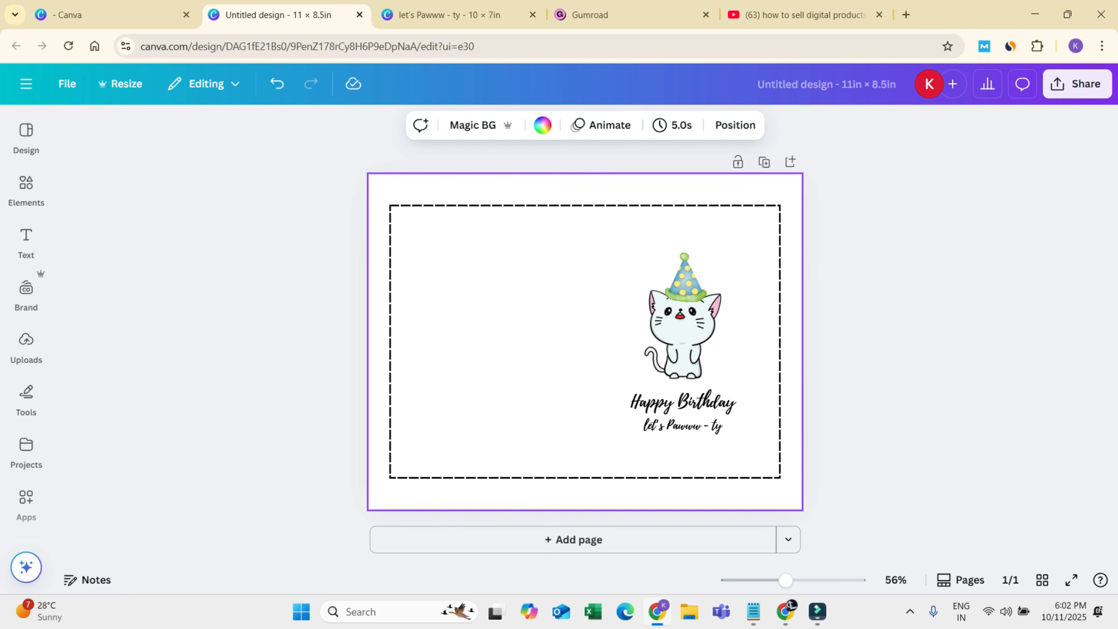
{"action": "left_click", "coordinate": [543, 125]}
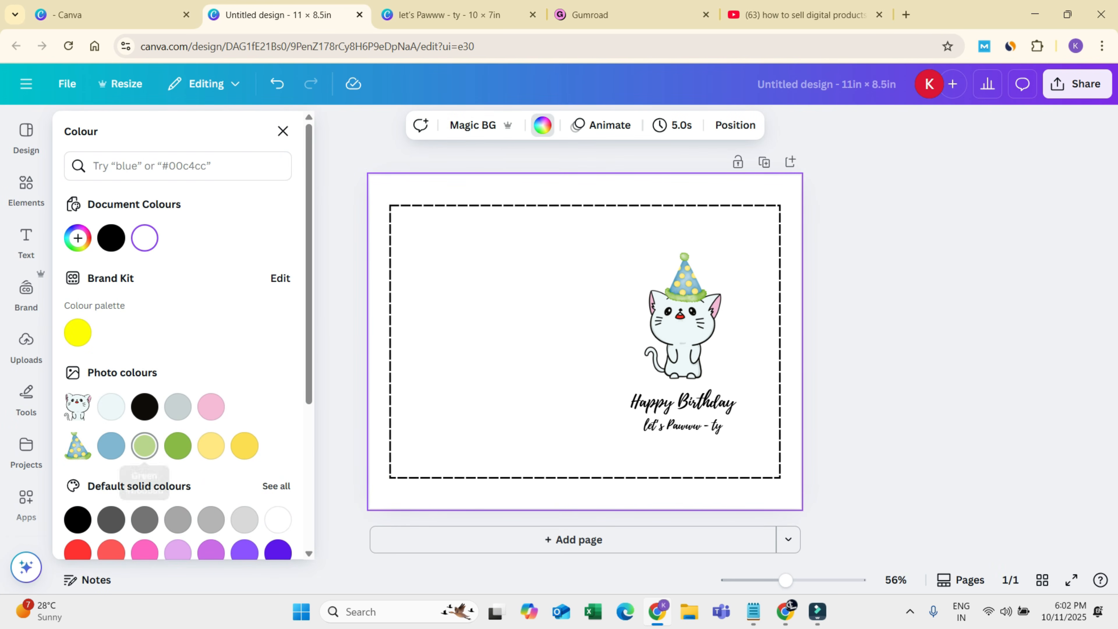
{"action": "left_click", "coordinate": [210, 445]}
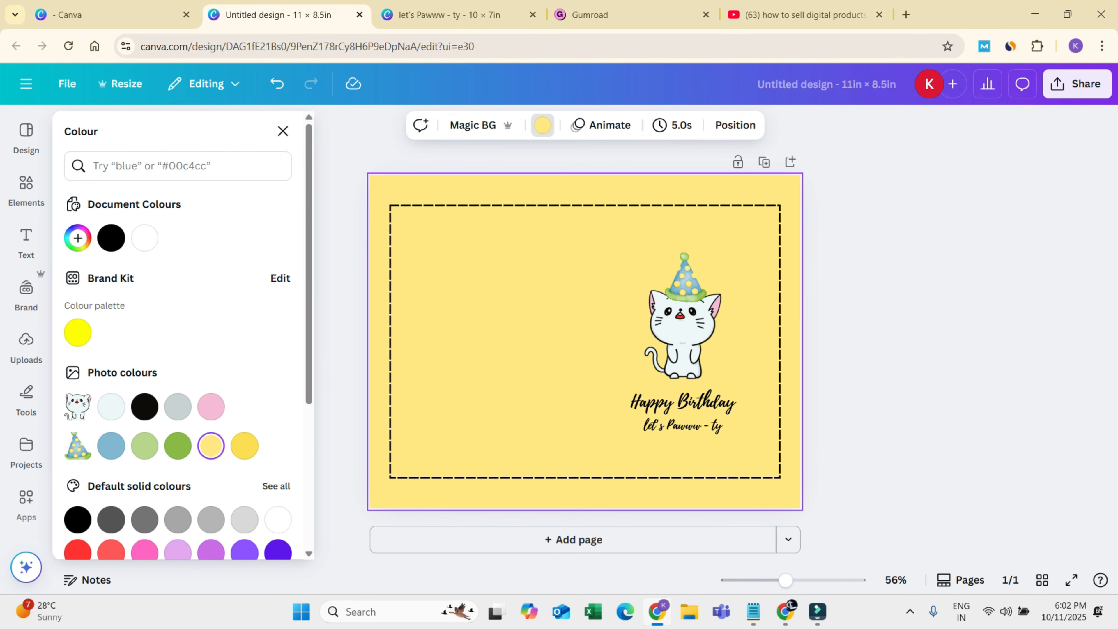
Step: Fill the dashed-border rectangle with white
{"action": "left_click", "coordinate": [586, 478]}
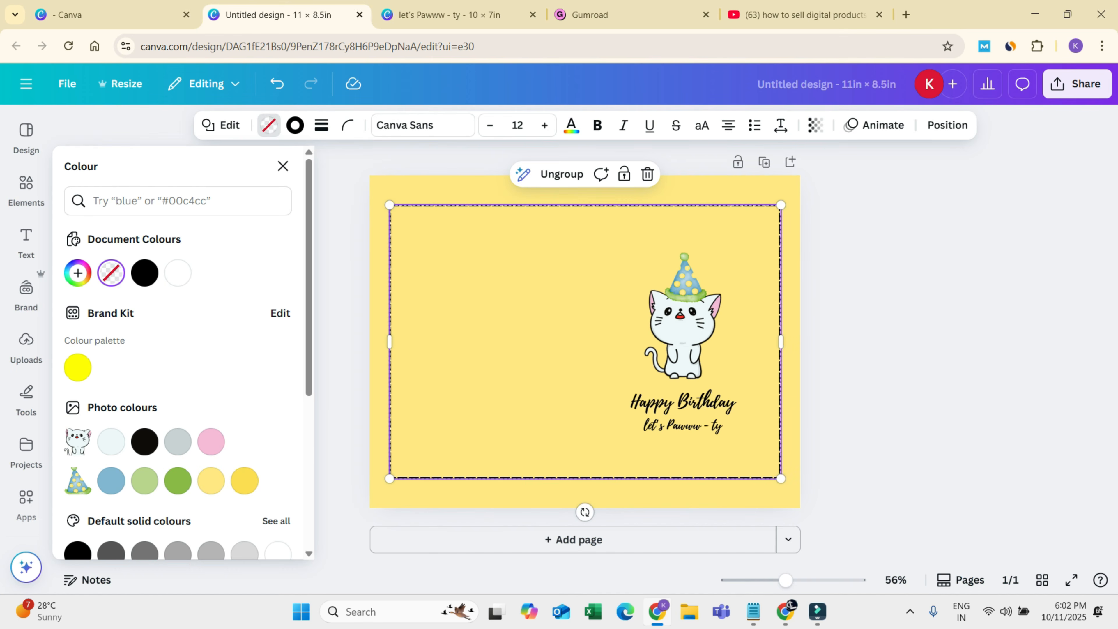
{"action": "left_click", "coordinate": [268, 125]}
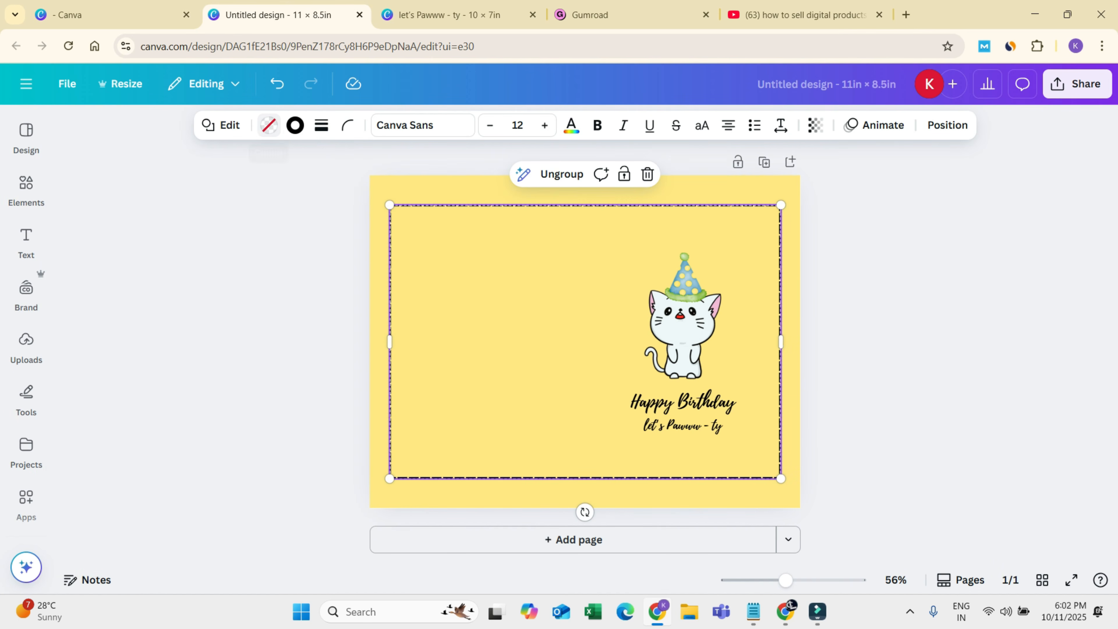
{"action": "left_click", "coordinate": [269, 125]}
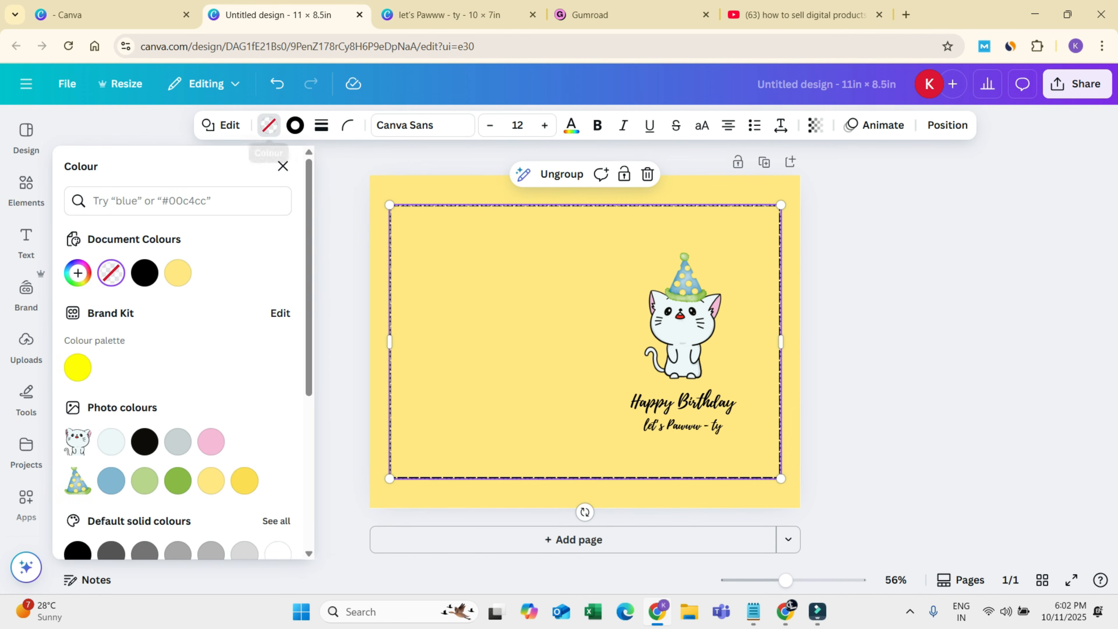
{"action": "left_click", "coordinate": [278, 551]}
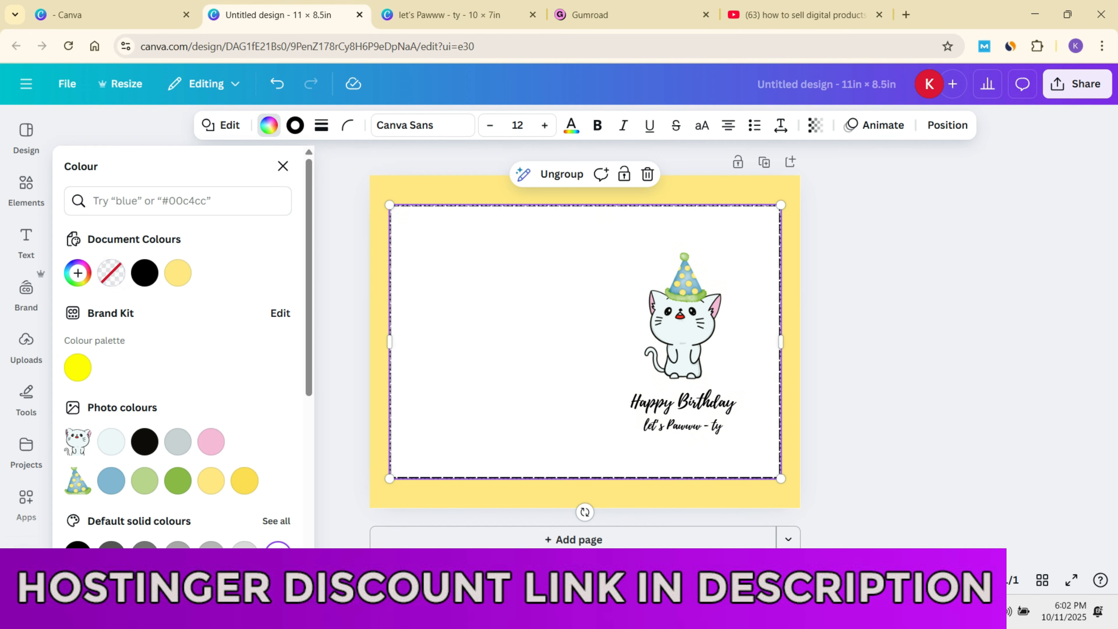
{"action": "key", "text": "Escape"}
{"action": "key", "text": "Escape"}
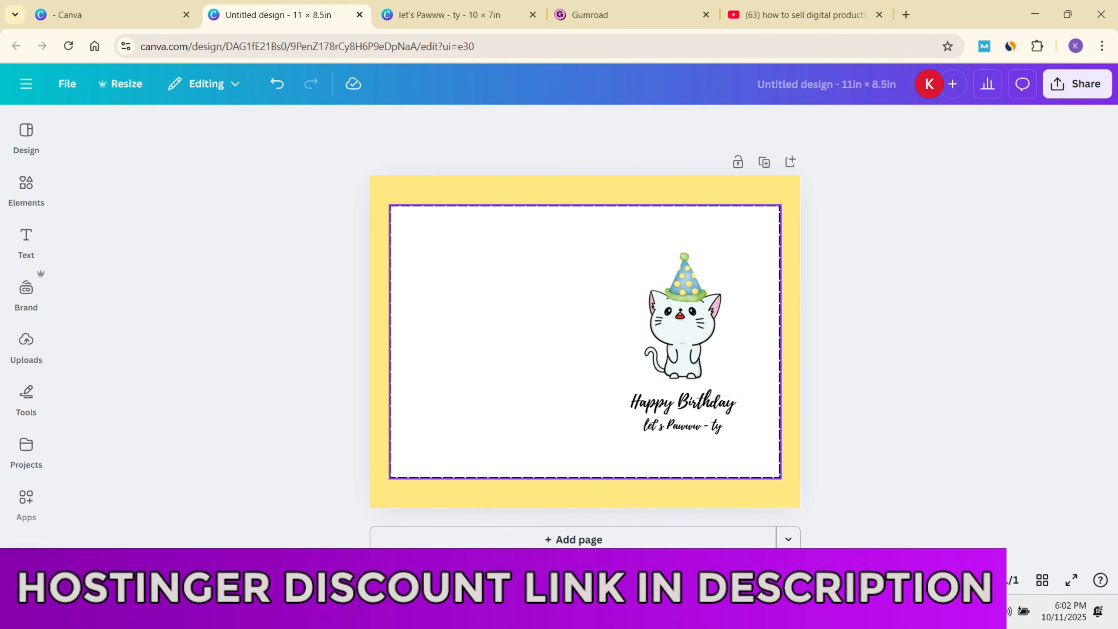
Step: Add a plain solid line from the shapes library to the page
{"action": "left_click", "coordinate": [585, 190]}
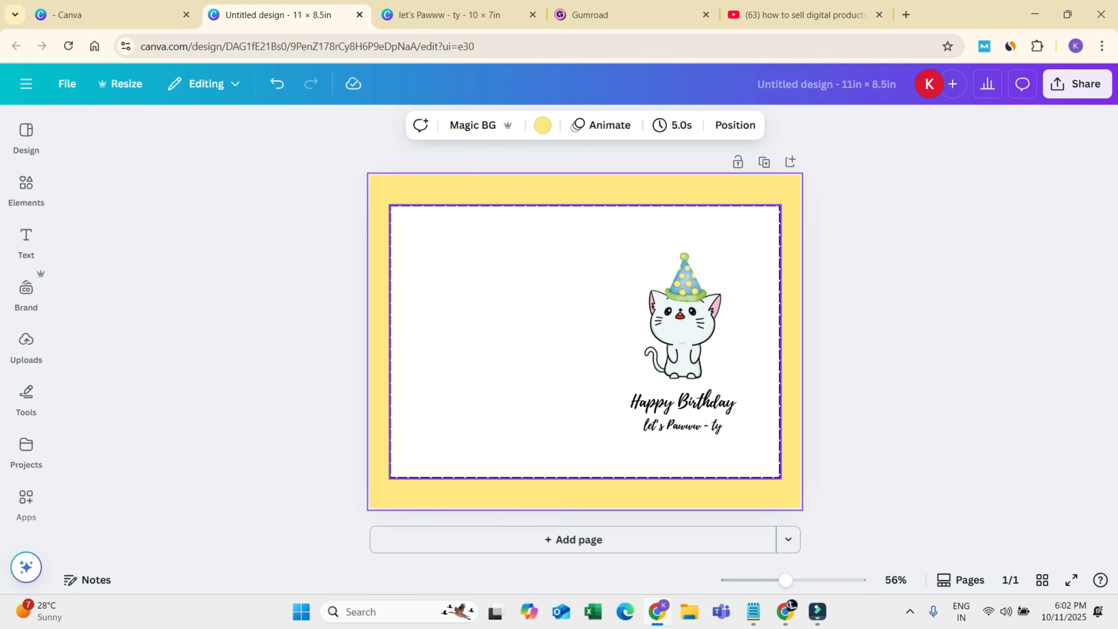
{"action": "left_click", "coordinate": [26, 189]}
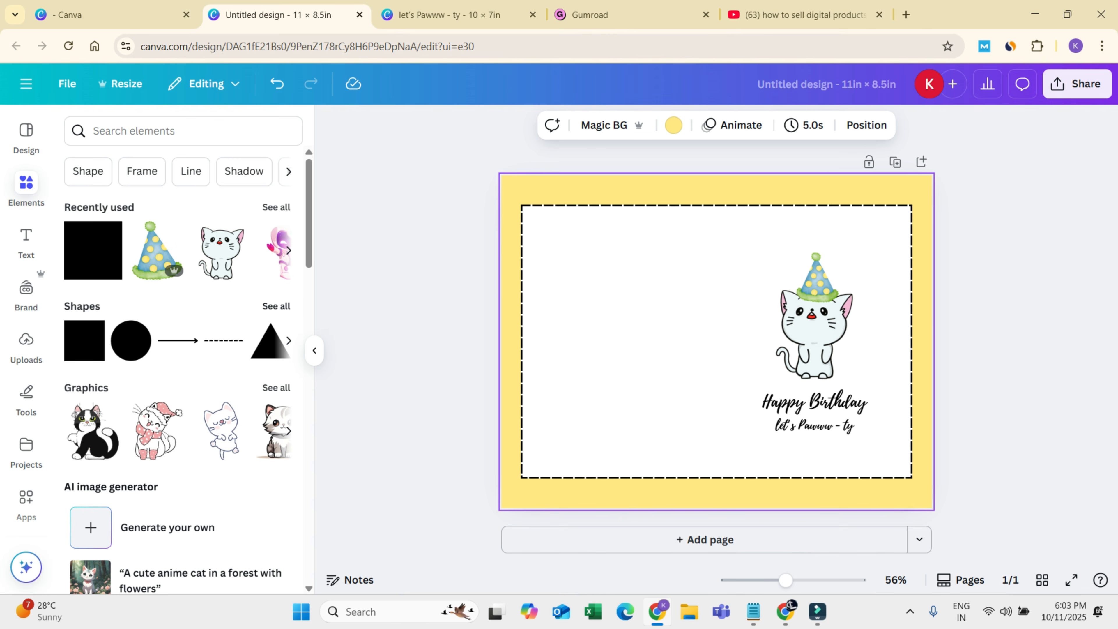
{"action": "left_click", "coordinate": [277, 305]}
{"action": "left_click", "coordinate": [26, 188]}
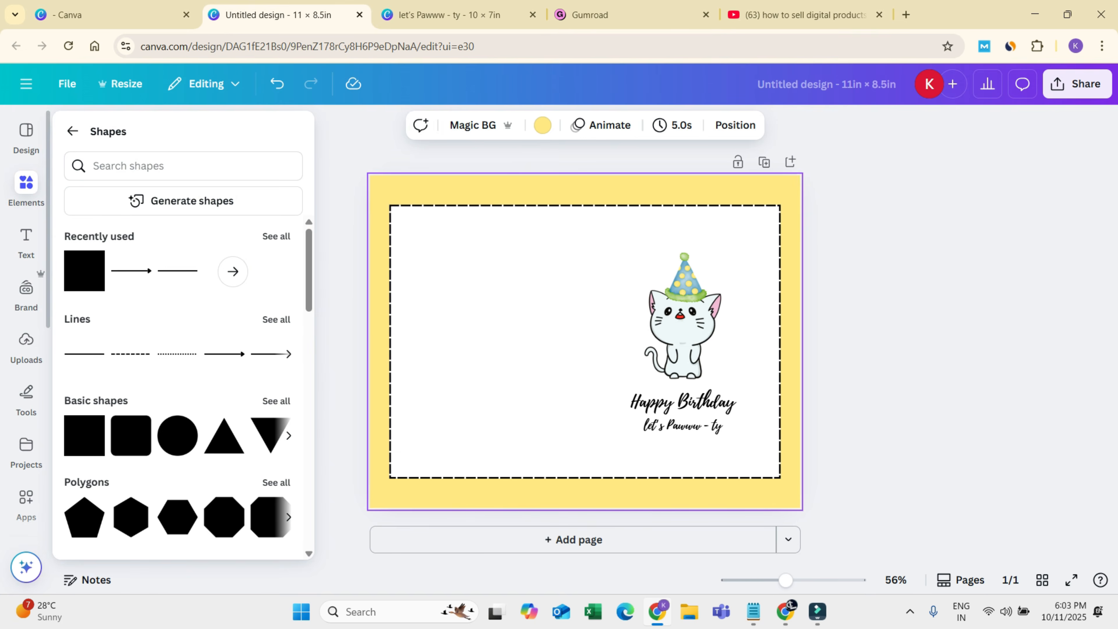
{"action": "left_click", "coordinate": [73, 131]}
{"action": "left_click", "coordinate": [26, 188]}
{"action": "left_click", "coordinate": [26, 243]}
{"action": "left_click", "coordinate": [26, 188]}
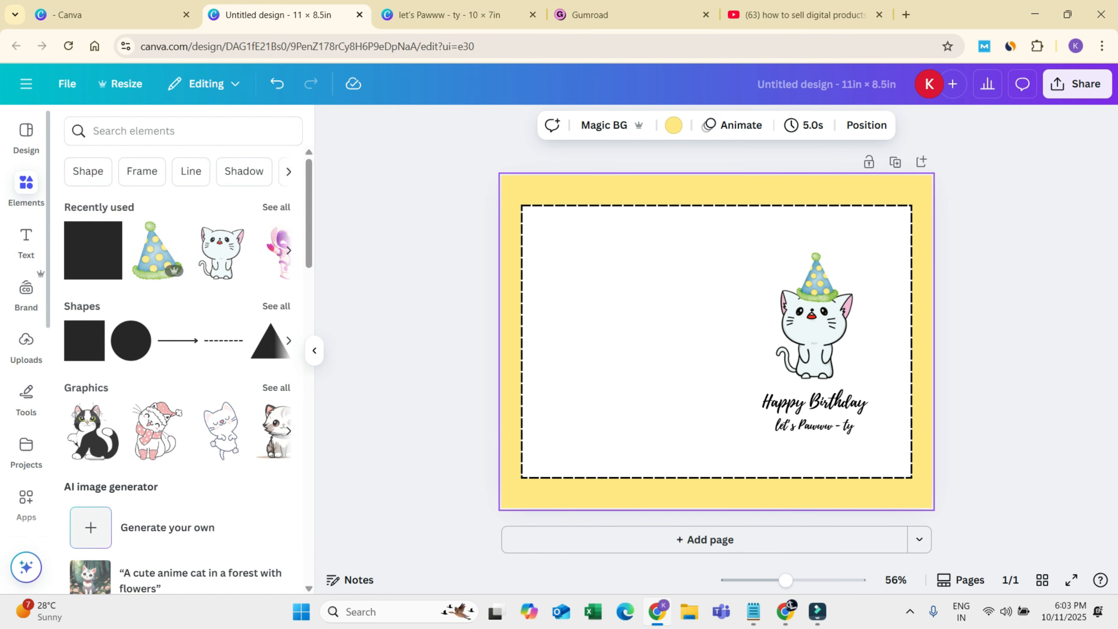
{"action": "left_click", "coordinate": [276, 306]}
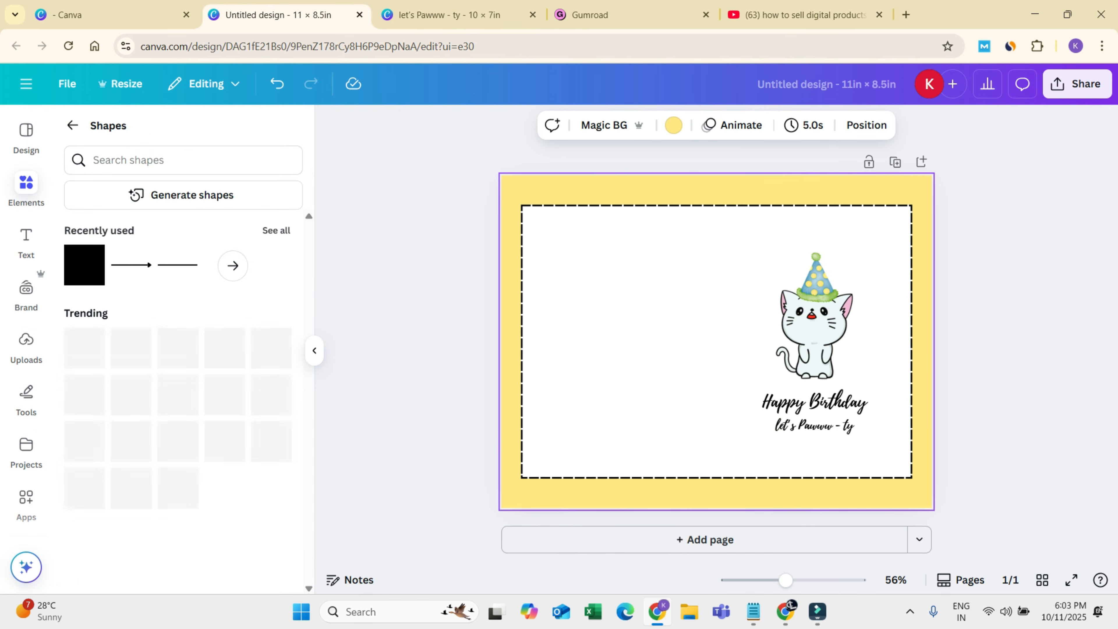
{"action": "left_click", "coordinate": [84, 348]}
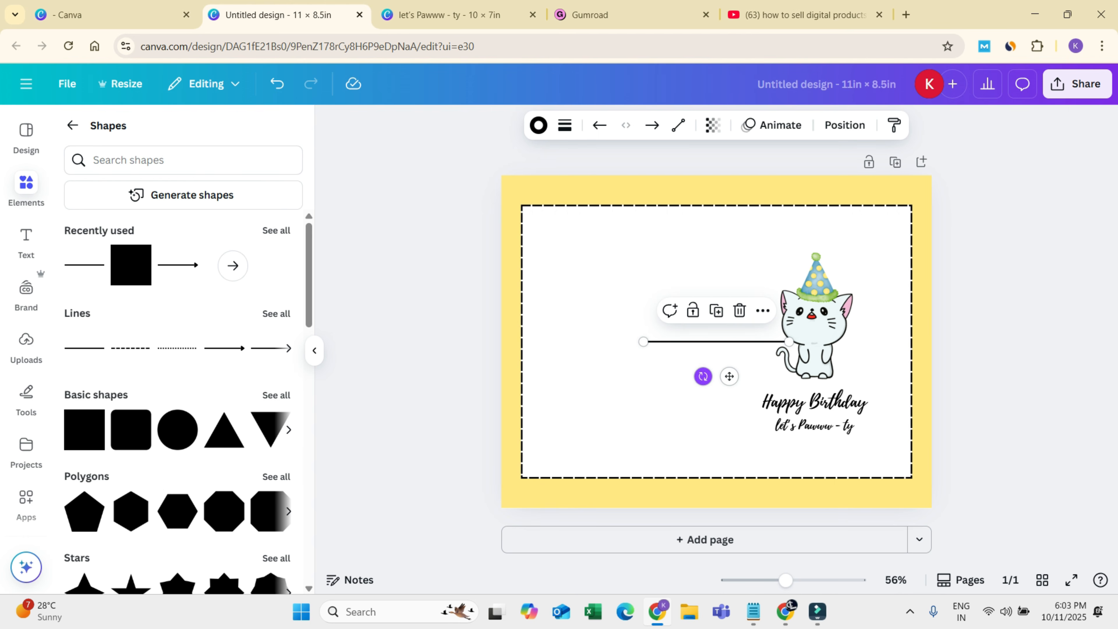
Step: Make the line a vertical mark about 0.65 in long in the yellow margin above the dashed border, centred horizontally on the page
{"action": "mouse_move", "coordinate": [702, 376]}
{"action": "left_mouse_down"}
{"action": "mouse_move", "coordinate": [679, 333]}
{"action": "mouse_move", "coordinate": [700, 364]}
{"action": "left_mouse_up"}
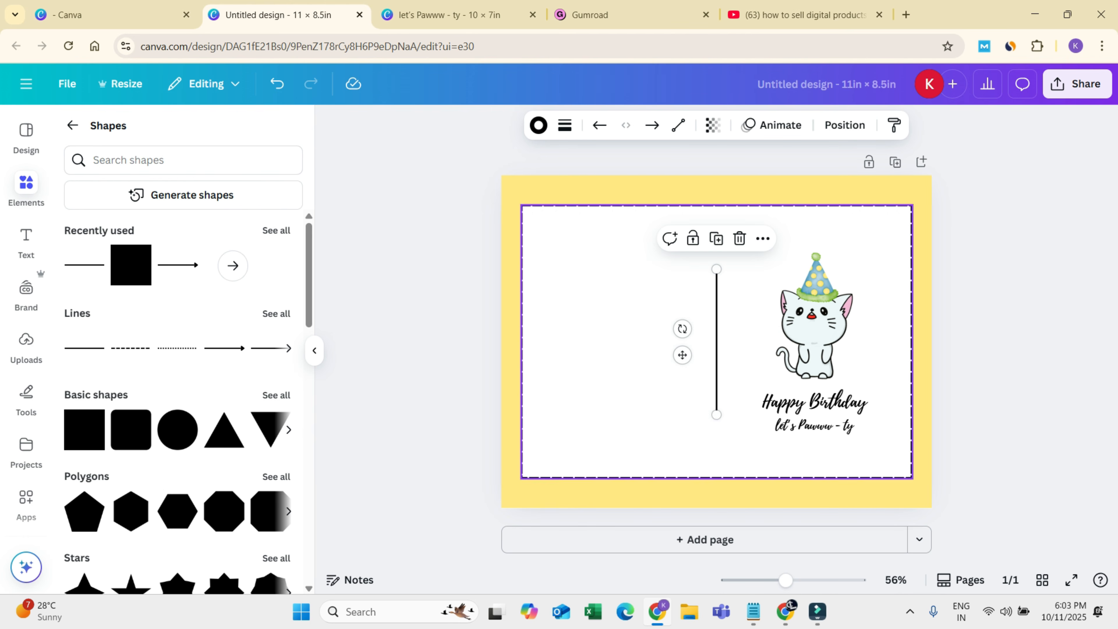
{"action": "left_click_drag", "start_coordinate": [717, 415], "coordinate": [704, 191]}
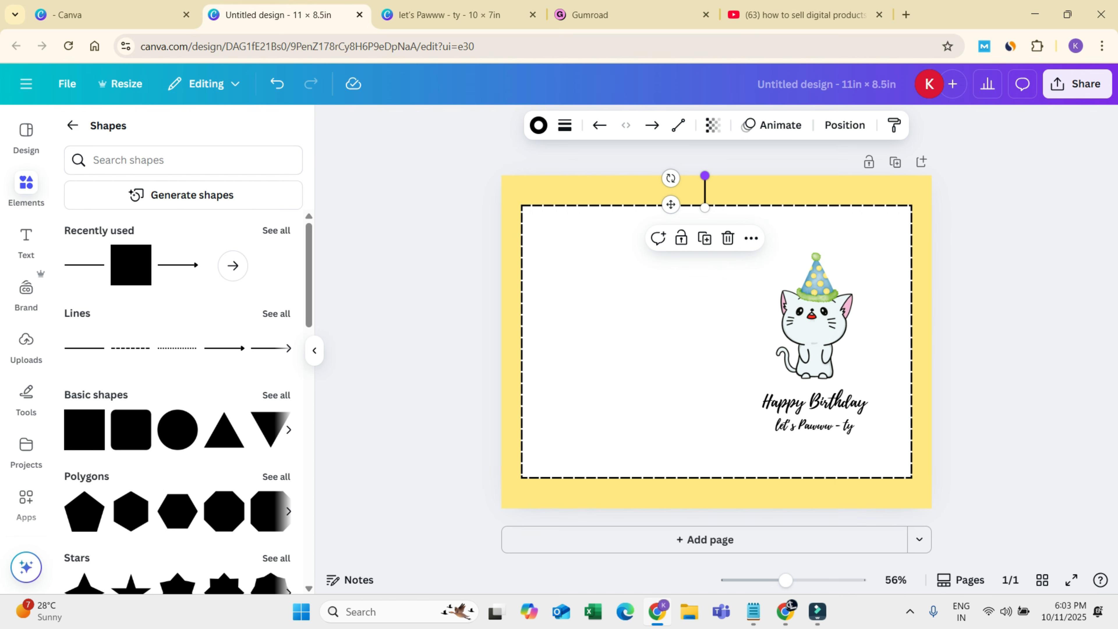
{"action": "left_click_drag", "start_coordinate": [705, 175], "coordinate": [705, 182]}
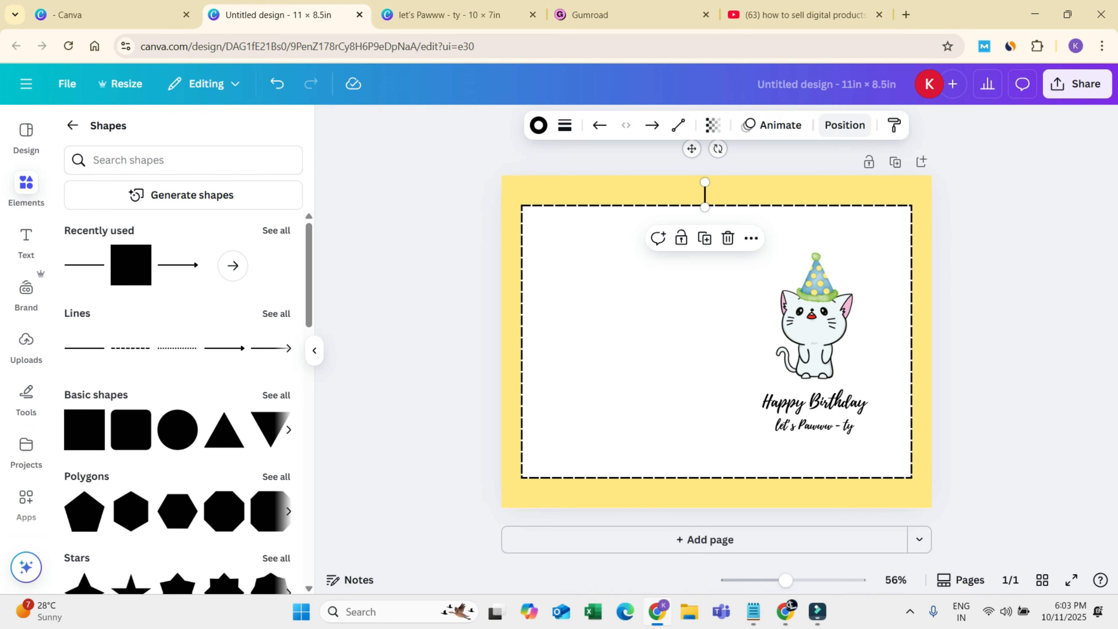
{"action": "left_click", "coordinate": [844, 124]}
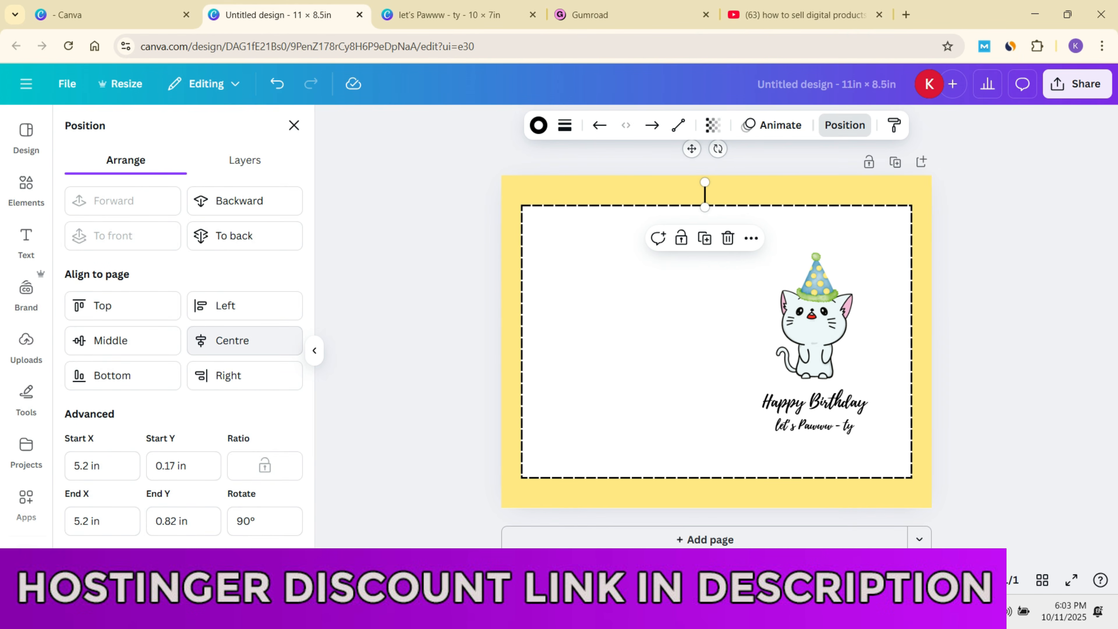
{"action": "left_click", "coordinate": [232, 340]}
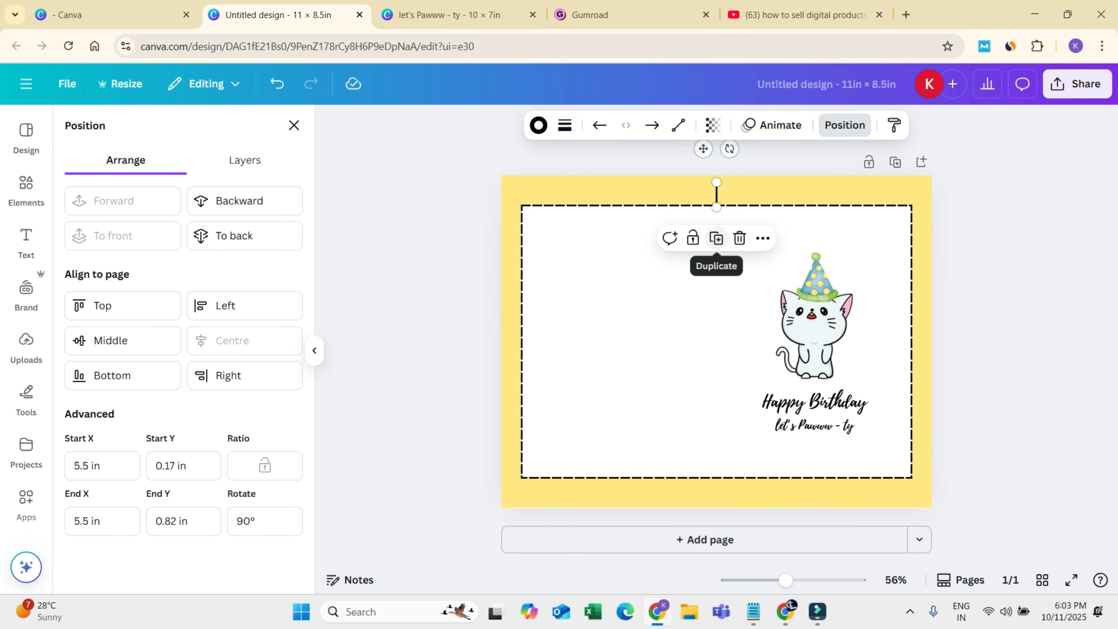
Step: Duplicate the vertical mark and place the copy at the dashed border's lower edge, centred horizontally on the page
{"action": "left_click", "coordinate": [716, 238]}
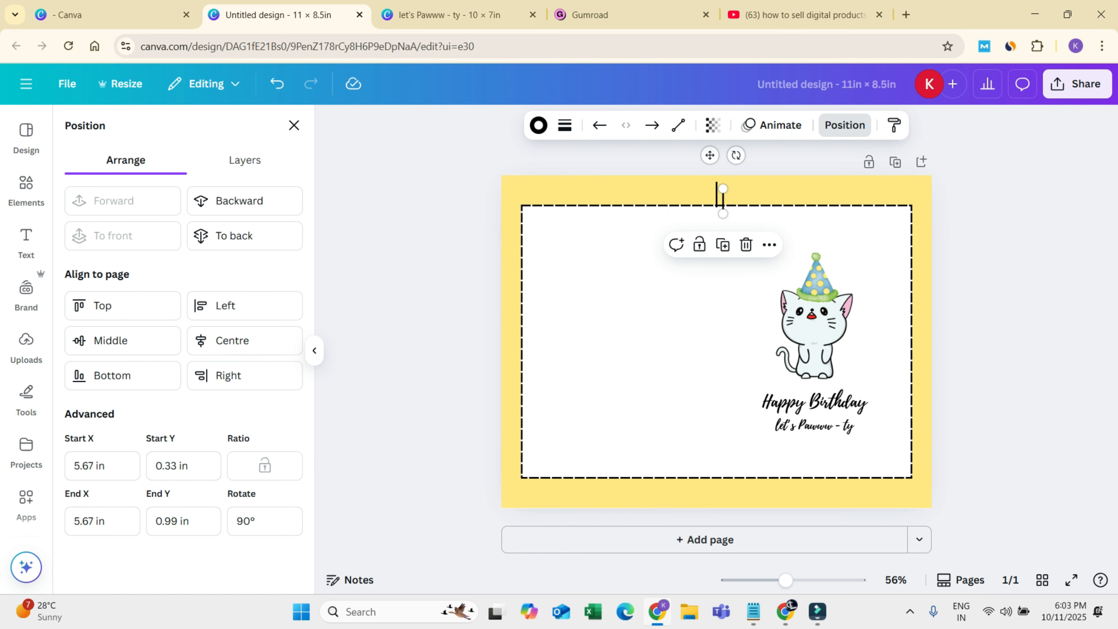
{"action": "left_click_drag", "start_coordinate": [723, 201], "coordinate": [776, 487]}
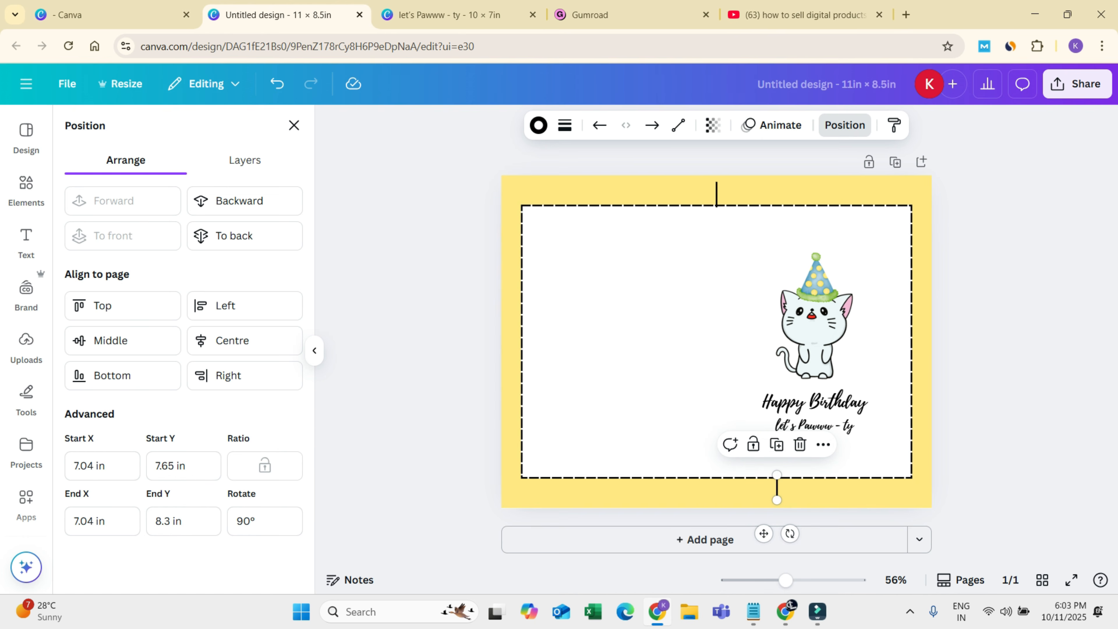
{"action": "left_click", "coordinate": [232, 340]}
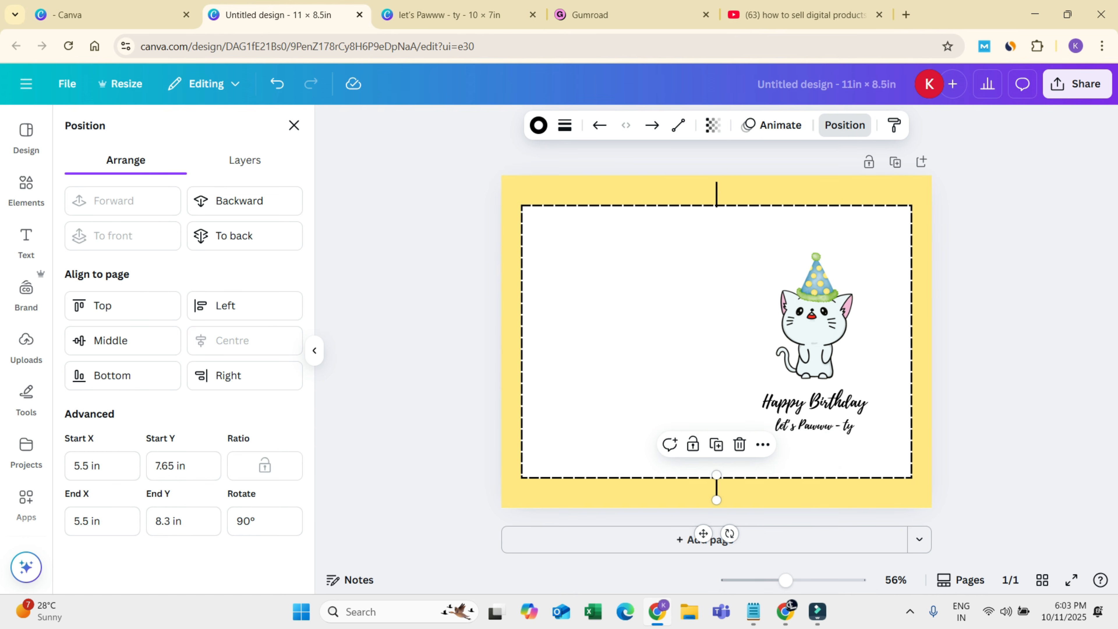
{"action": "key", "text": "Escape"}
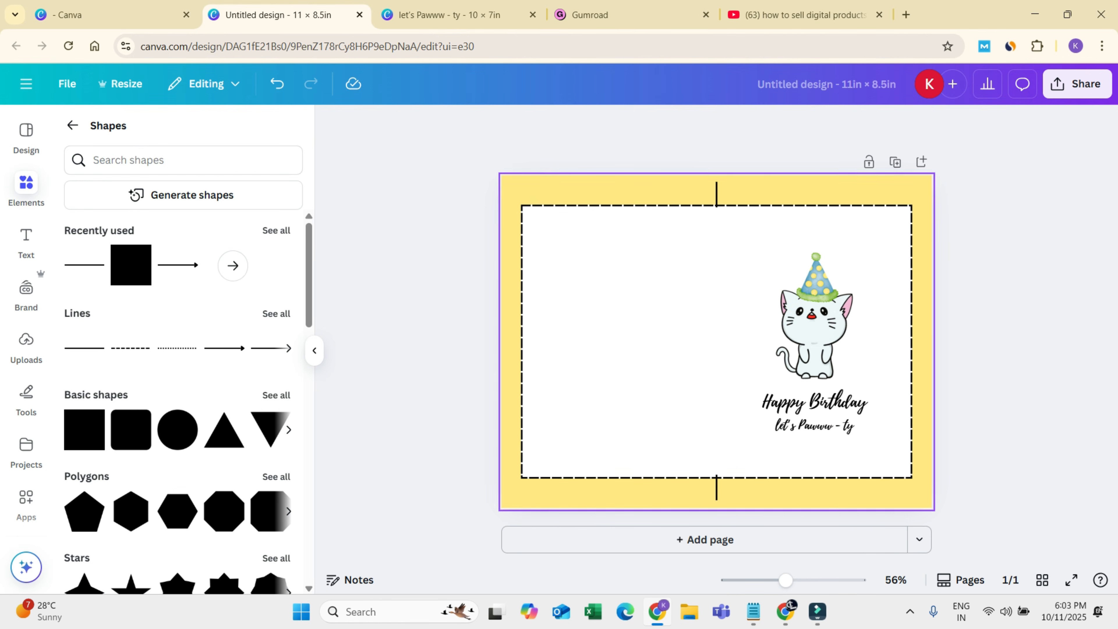
Step: Nudge the lower mark slightly down and the upper mark slightly up, keeping both on the page's vertical centreline
{"action": "left_click", "coordinate": [716, 489]}
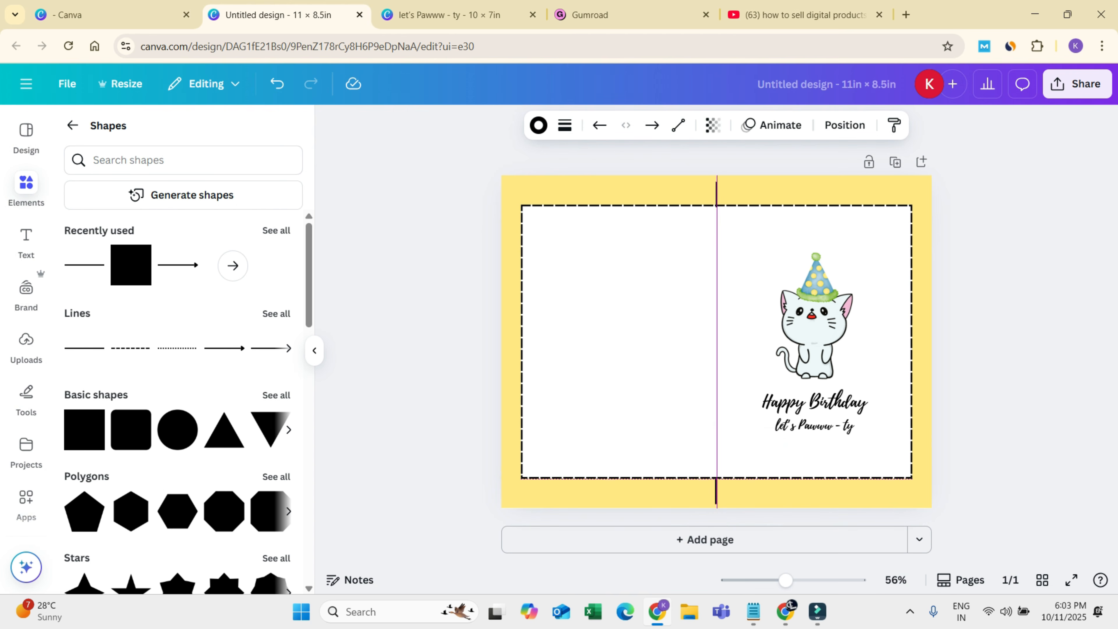
{"action": "left_click", "coordinate": [716, 194]}
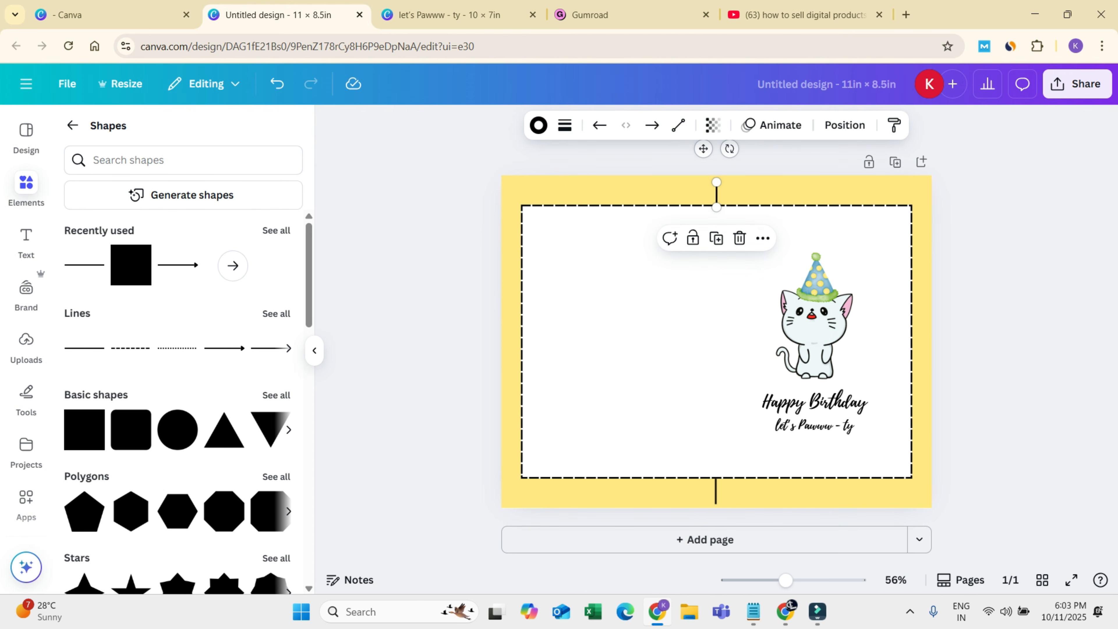
{"action": "left_click_drag", "start_coordinate": [716, 194], "coordinate": [716, 190]}
{"action": "key", "text": "Escape"}
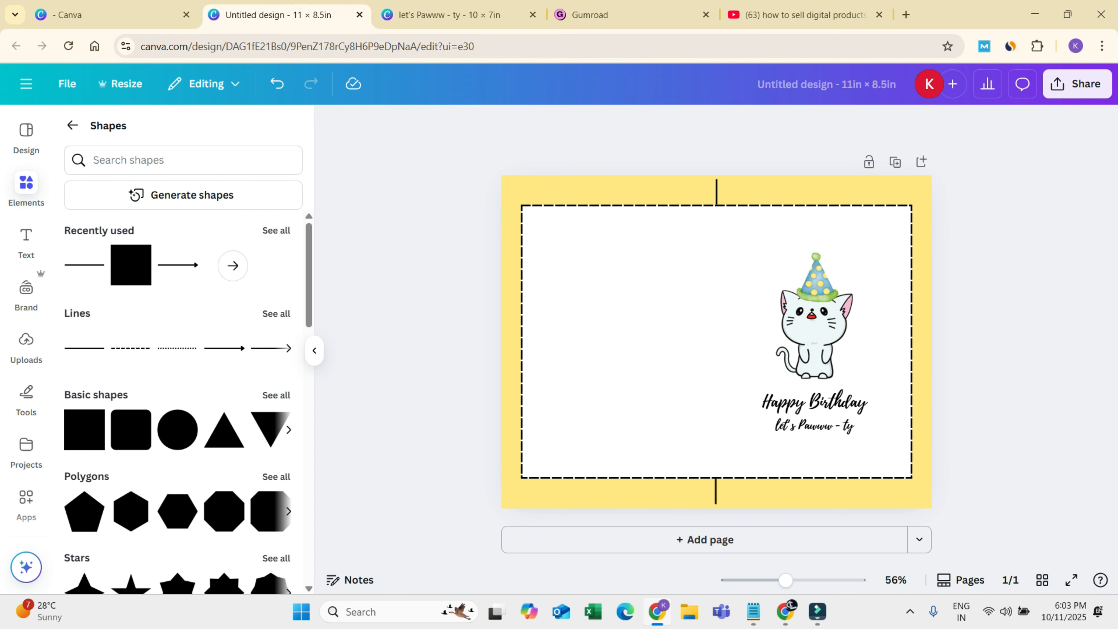
Step: Add a short arrow in the upper yellow margin, pointing left at the upper centre mark
{"action": "left_click", "coordinate": [178, 265]}
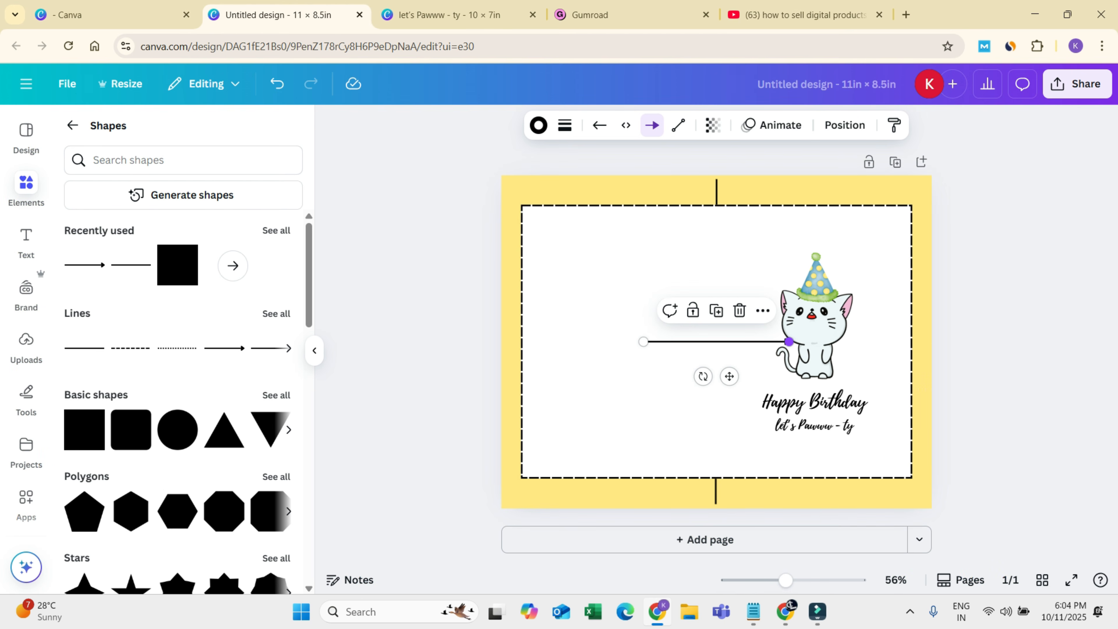
{"action": "left_click_drag", "start_coordinate": [789, 341], "coordinate": [688, 342]}
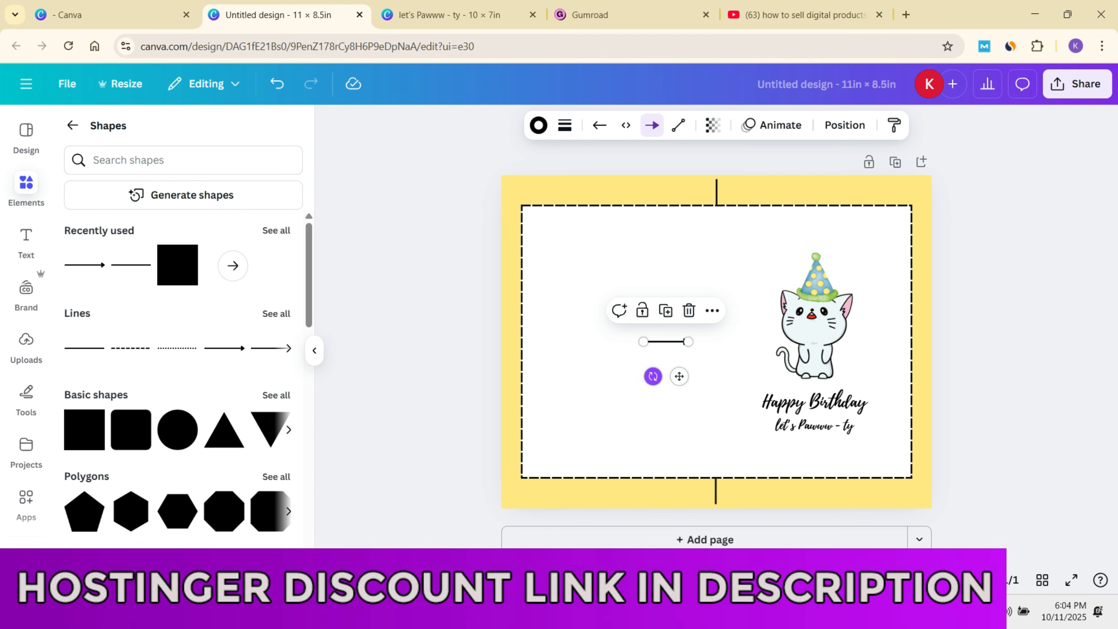
{"action": "left_click_drag", "start_coordinate": [652, 376], "coordinate": [737, 191]}
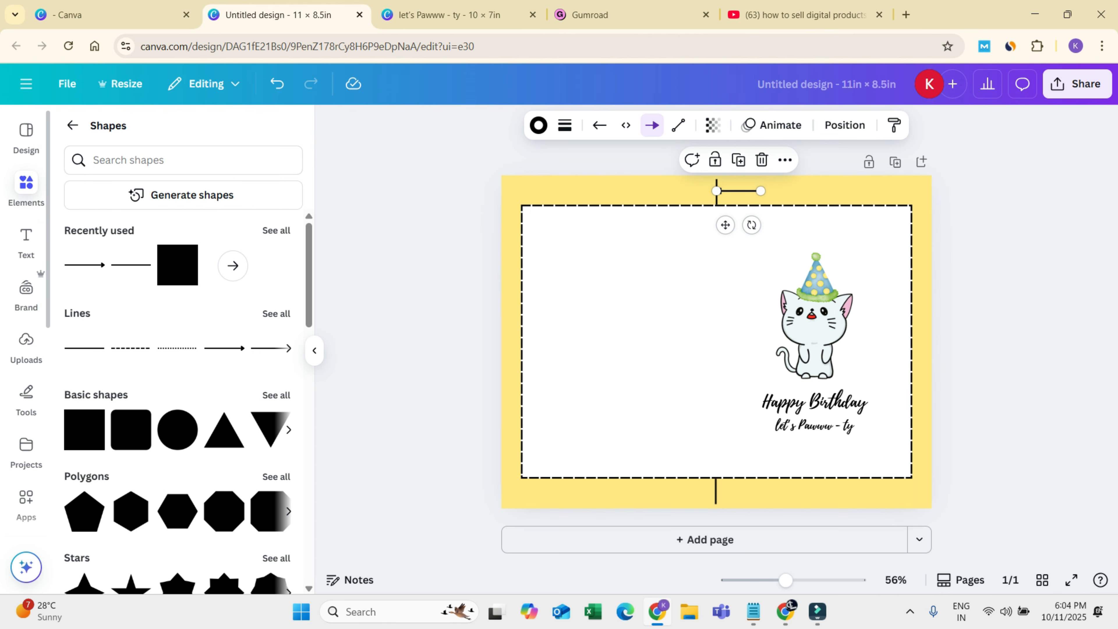
Step: Add a text box reading "Fold Here" and place it just right of the arrow's tail
{"action": "left_click", "coordinate": [26, 238]}
{"action": "left_click", "coordinate": [183, 171]}
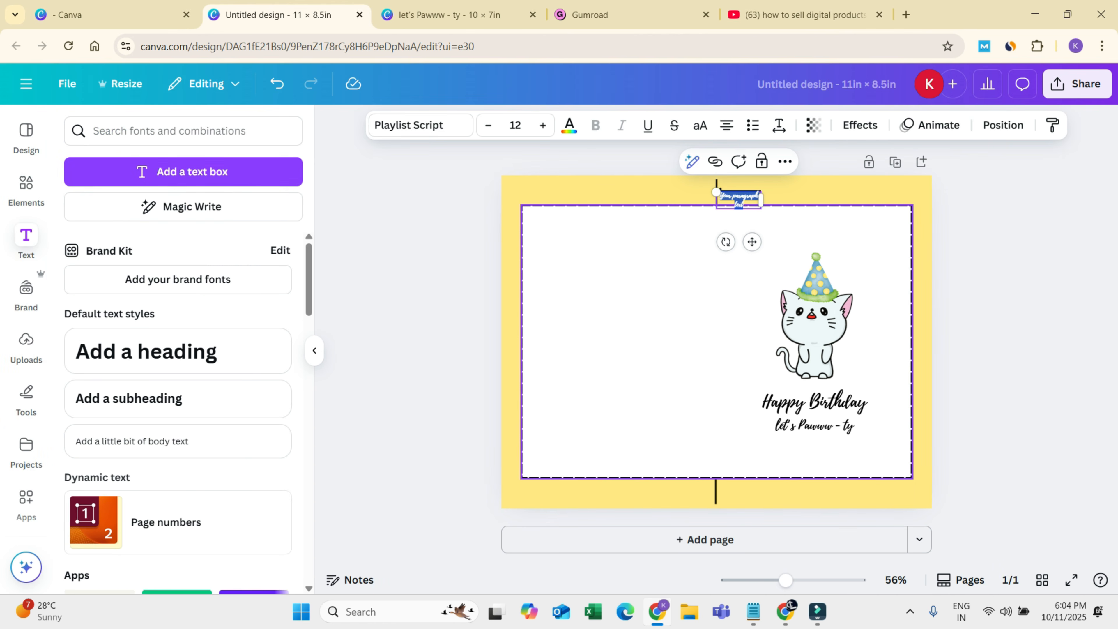
{"action": "type", "text": "F"}
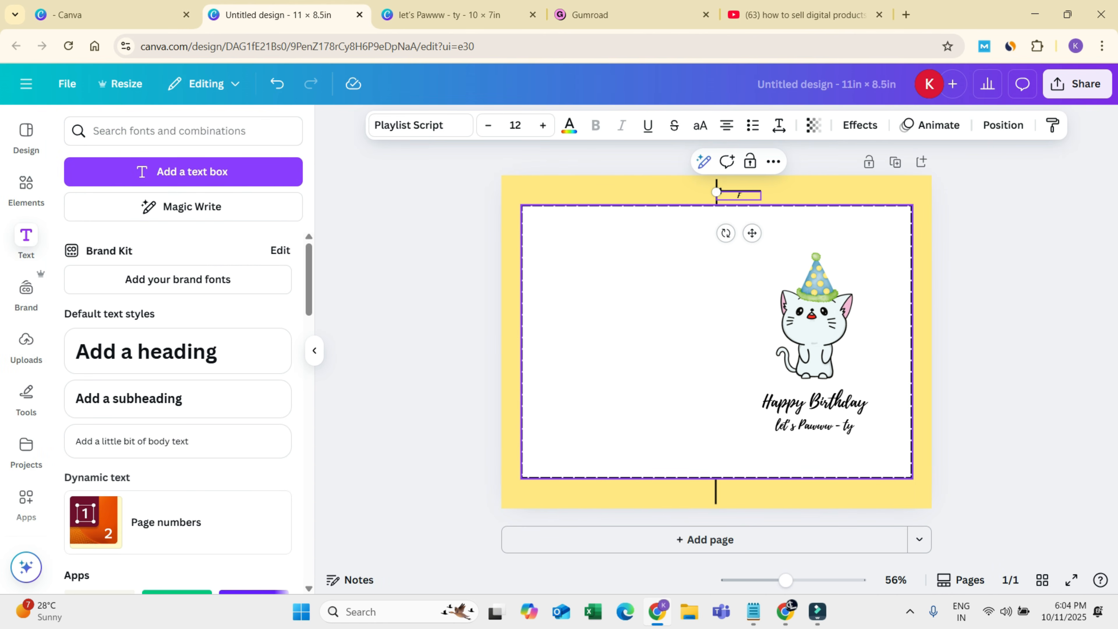
{"action": "type", "text": "old Here"}
{"action": "key", "text": "Escape"}
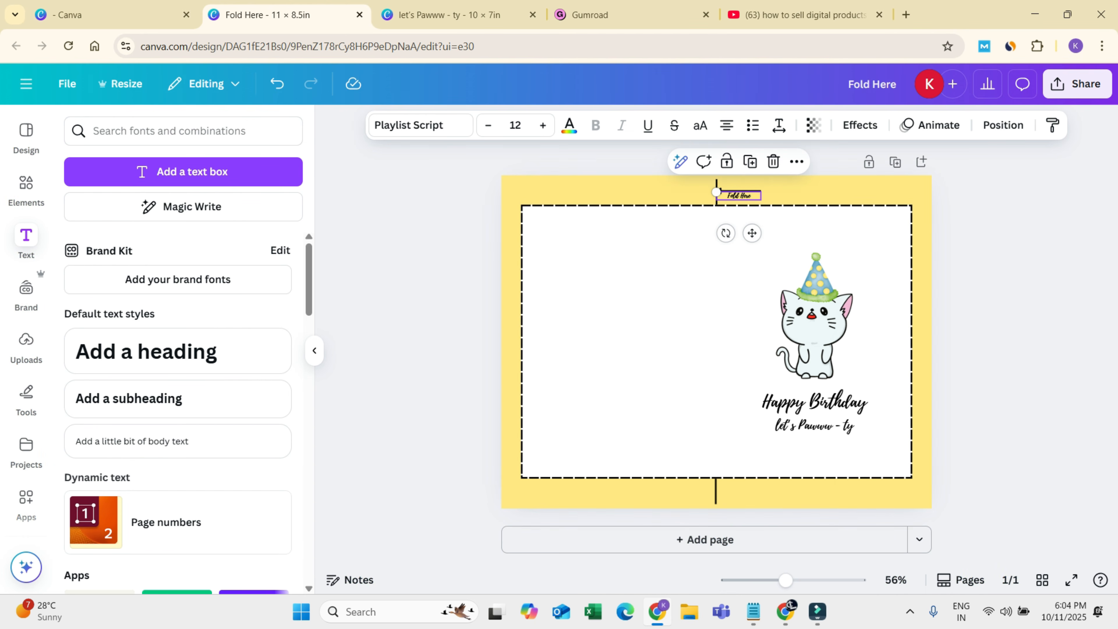
{"action": "left_click_drag", "start_coordinate": [718, 190], "coordinate": [760, 187]}
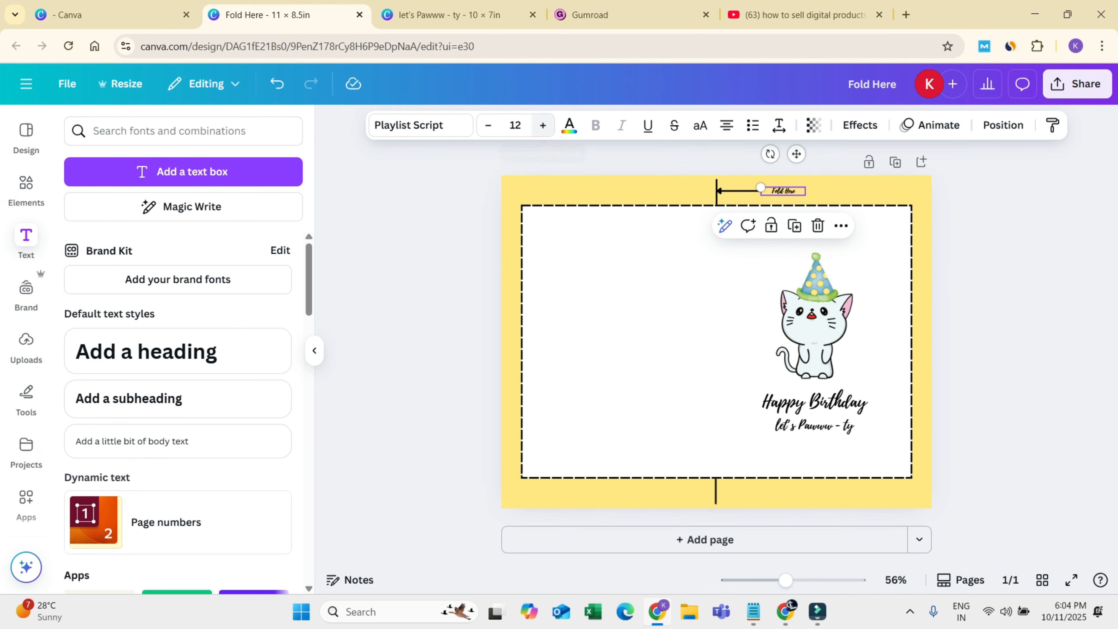
Step: Set the "Fold Here" text to size 26, widen its box to fit one line and align it level with the arrow
{"action": "left_click", "coordinate": [542, 126]}
{"action": "left_click", "coordinate": [543, 125]}
{"action": "left_click", "coordinate": [542, 125]}
{"action": "left_click", "coordinate": [543, 125]}
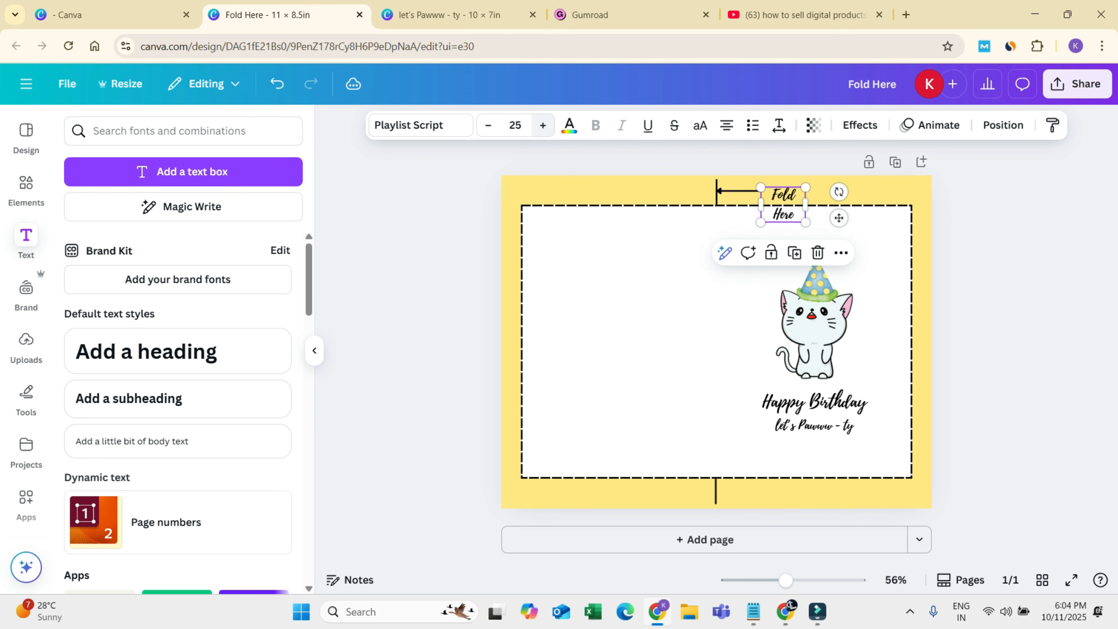
{"action": "left_click", "coordinate": [543, 125]}
{"action": "mouse_move", "coordinate": [805, 210]}
{"action": "left_mouse_down"}
{"action": "mouse_move", "coordinate": [838, 211]}
{"action": "mouse_move", "coordinate": [800, 189]}
{"action": "left_mouse_up"}
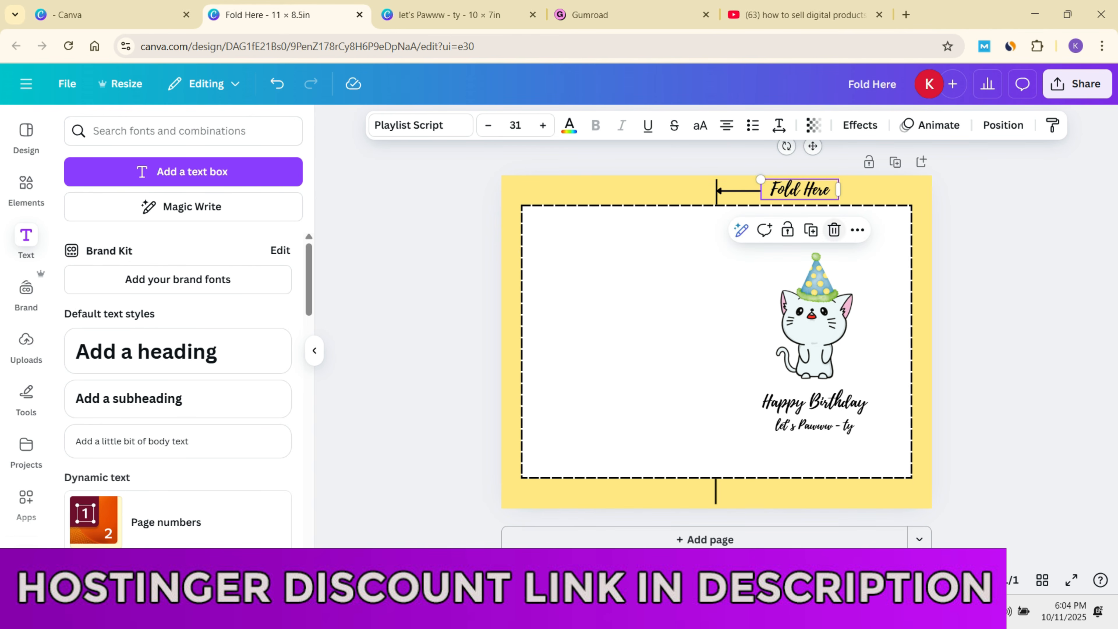
{"action": "key", "text": "ctrl+shift+comma"}
{"action": "key", "text": "ctrl+shift+comma"}
{"action": "key", "text": "ctrl+shift+comma"}
{"action": "key", "text": "ctrl+shift+comma"}
{"action": "key", "text": "ctrl+shift+comma"}
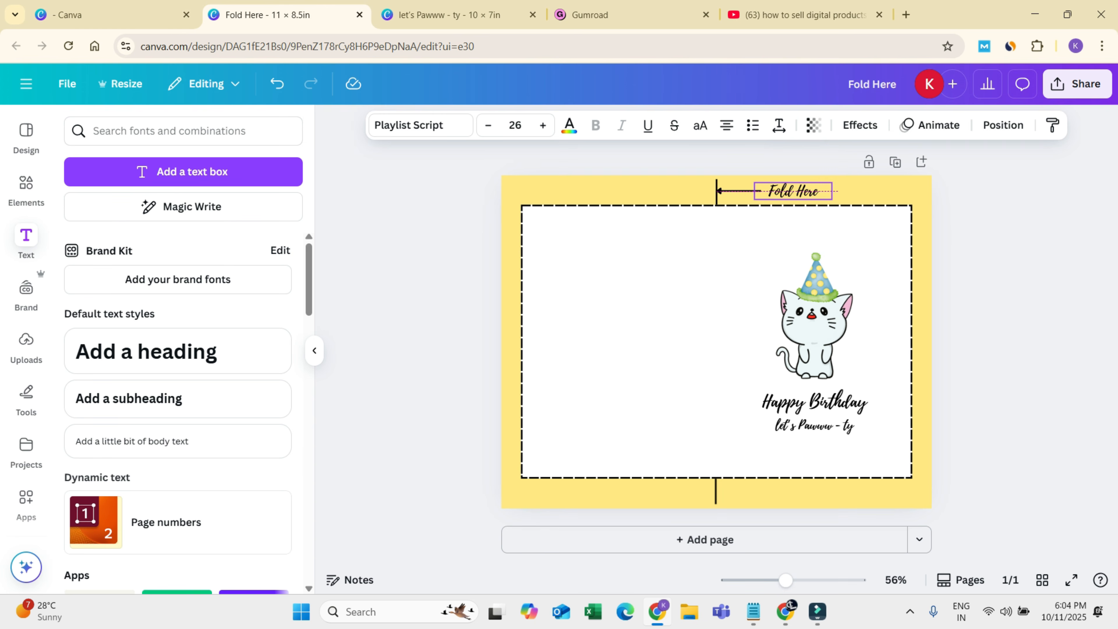
{"action": "key", "text": "Escape"}
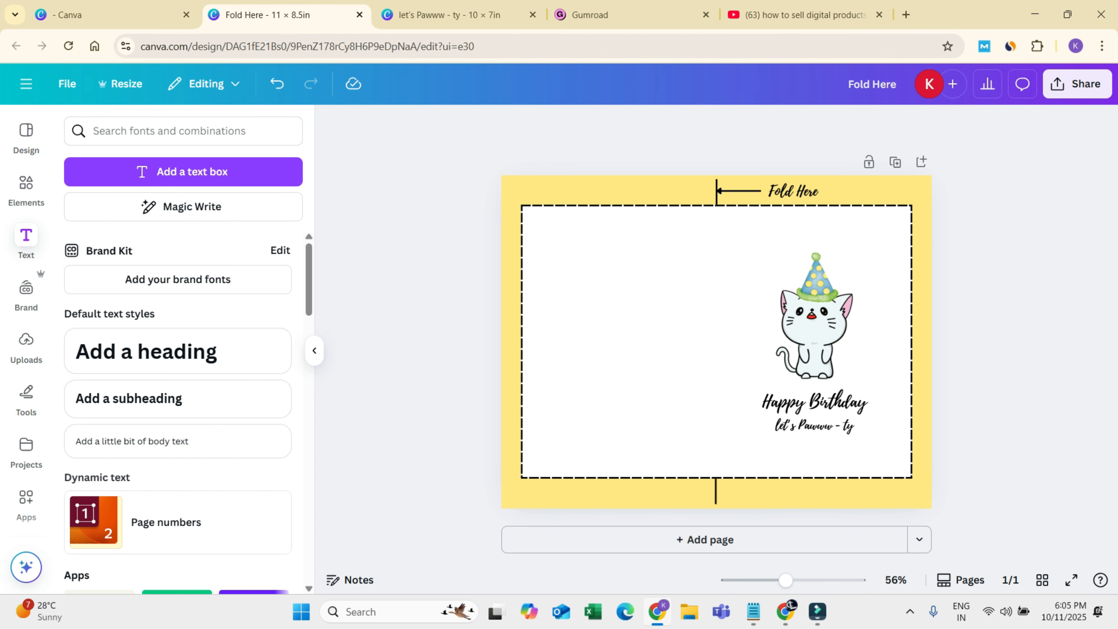
Step: Duplicate the card page with its fold marks
{"action": "left_click", "coordinate": [895, 162]}
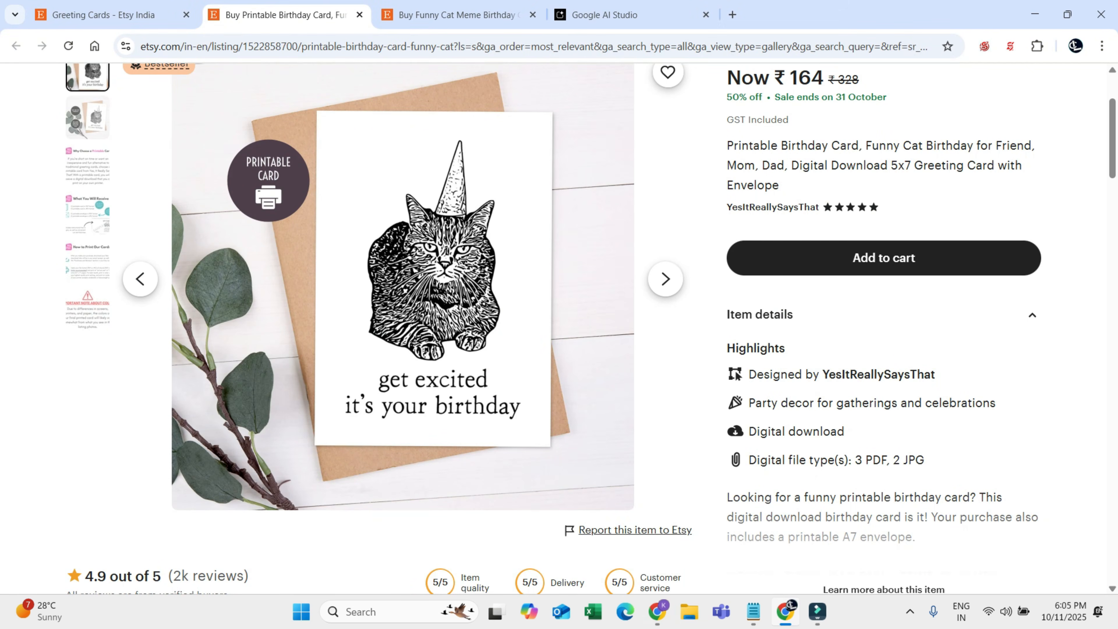
Step: Switch to Etsy and browse the greeting-card listings for printable birthday card designs, prices and sellers
{"action": "scroll", "coordinate": [559, 328], "scroll_direction": "up", "scroll_amount": 3}
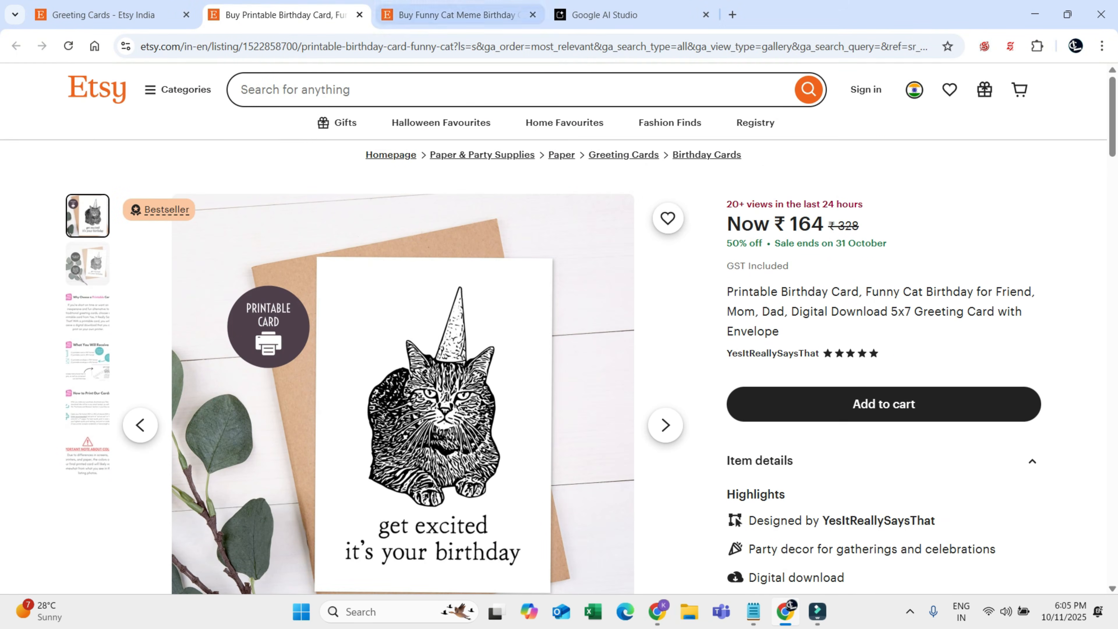
{"action": "key", "text": "ctrl+Tab"}
{"action": "key", "text": "ctrl+1"}
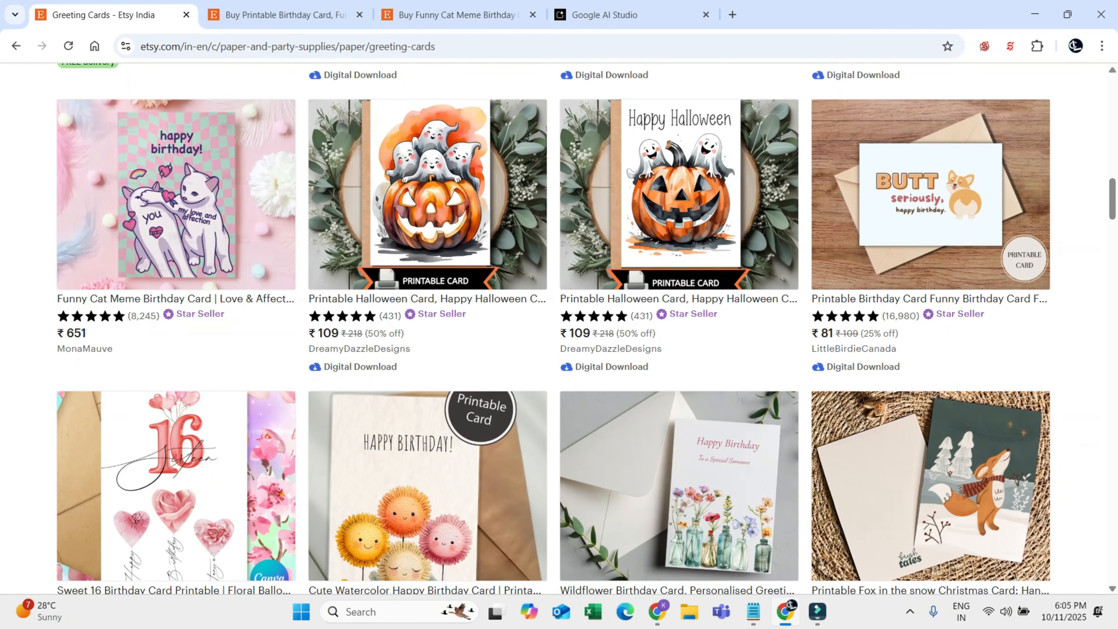
{"action": "scroll", "coordinate": [586, 330], "scroll_direction": "down", "scroll_amount": 5}
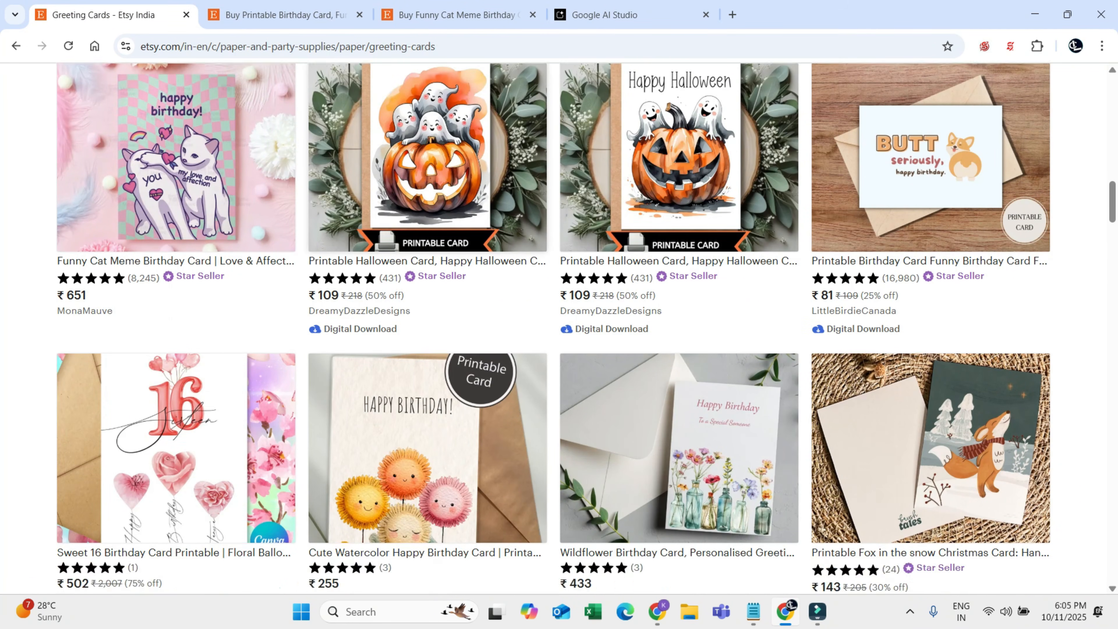
{"action": "scroll", "coordinate": [427, 264], "scroll_direction": "down", "scroll_amount": 8}
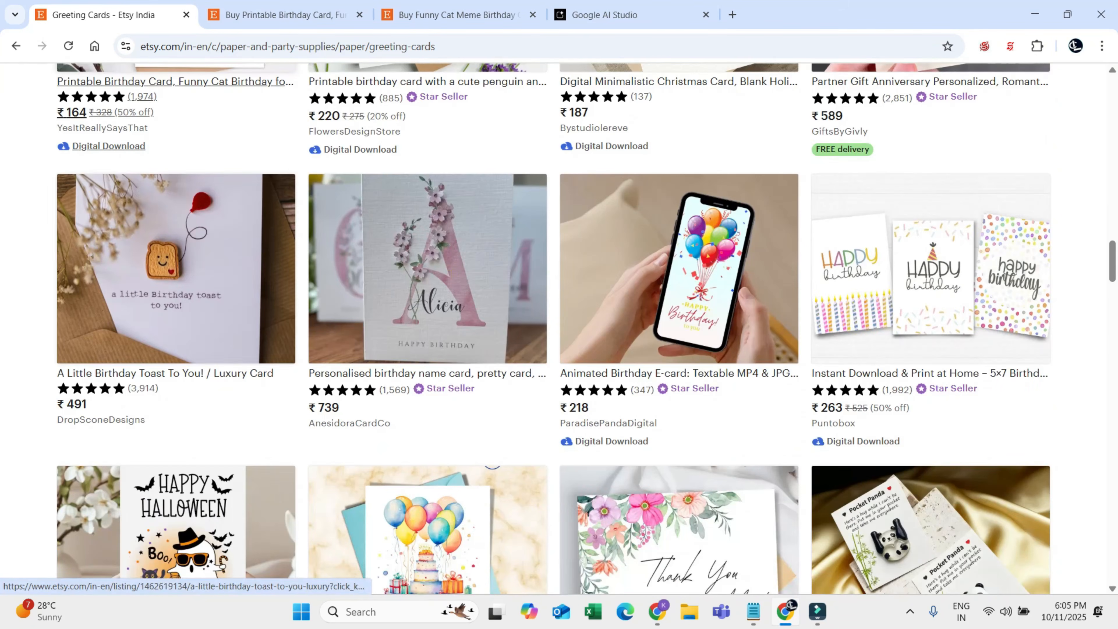
{"action": "scroll", "coordinate": [426, 264], "scroll_direction": "down", "scroll_amount": 14}
{"action": "scroll", "coordinate": [554, 327], "scroll_direction": "down", "scroll_amount": 8}
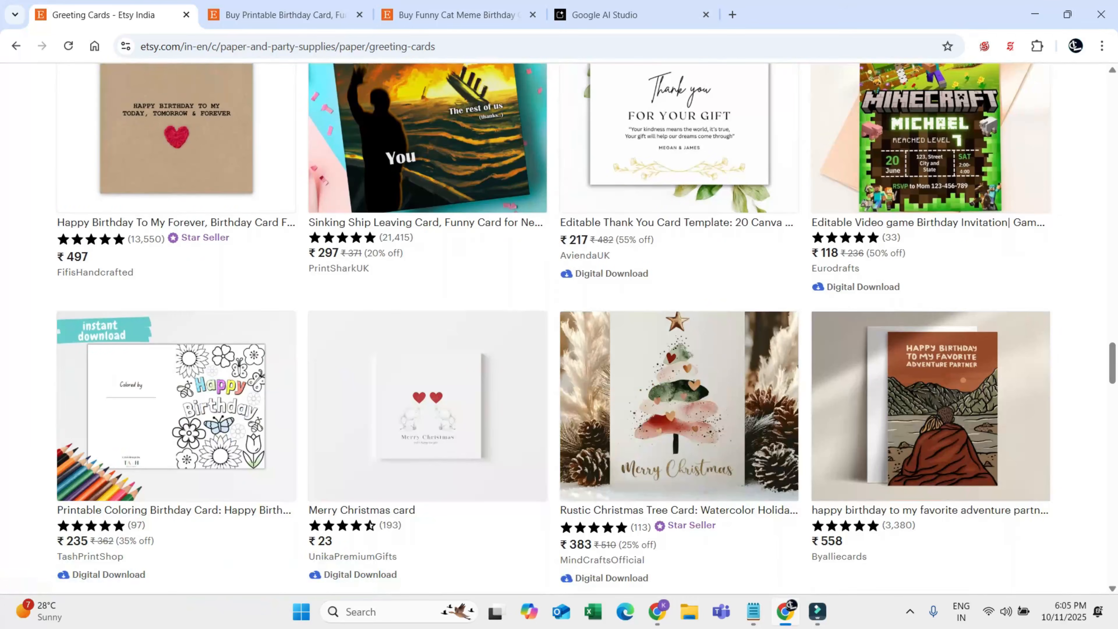
{"action": "scroll", "coordinate": [554, 326], "scroll_direction": "down", "scroll_amount": 10}
{"action": "scroll", "coordinate": [554, 326], "scroll_direction": "down", "scroll_amount": 16}
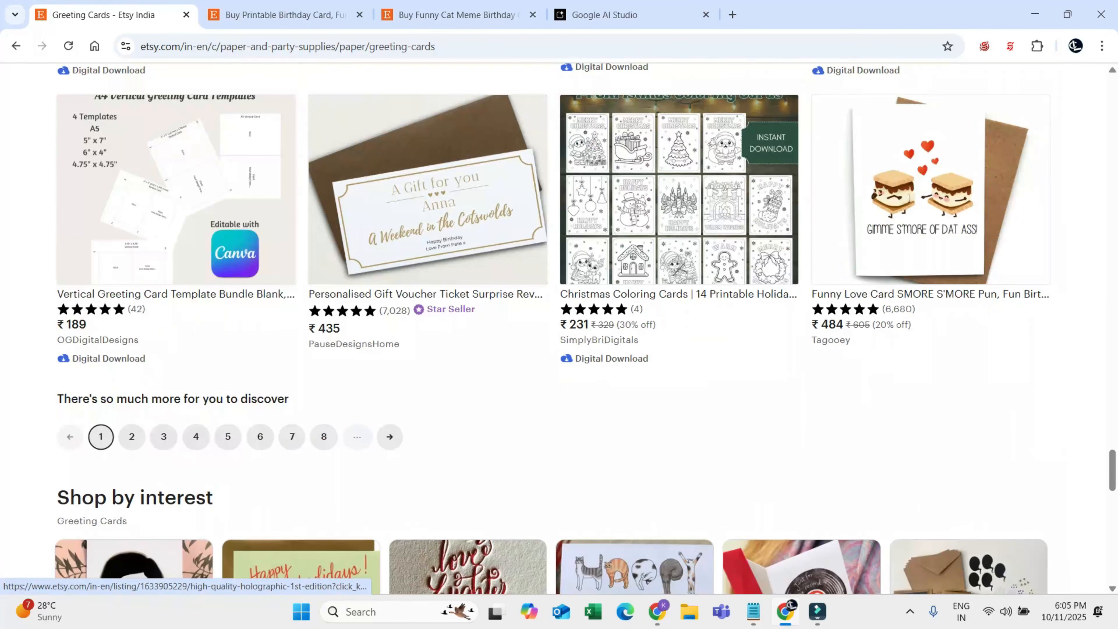
{"action": "scroll", "coordinate": [554, 326], "scroll_direction": "up", "scroll_amount": 18}
{"action": "scroll", "coordinate": [554, 327], "scroll_direction": "up", "scroll_amount": 20}
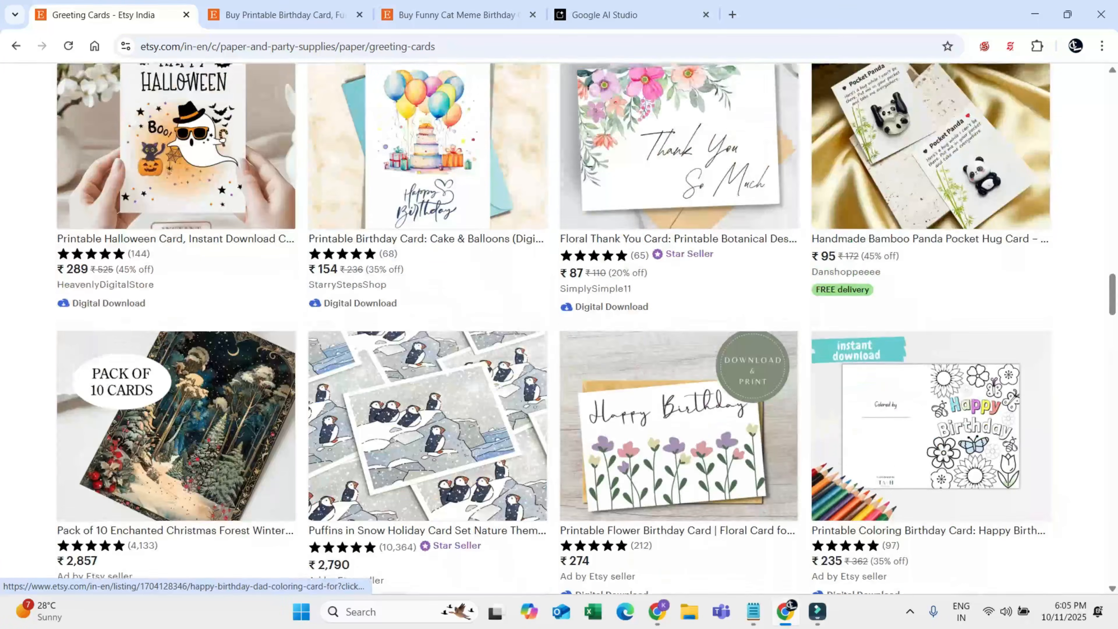
{"action": "scroll", "coordinate": [553, 326], "scroll_direction": "up", "scroll_amount": 20}
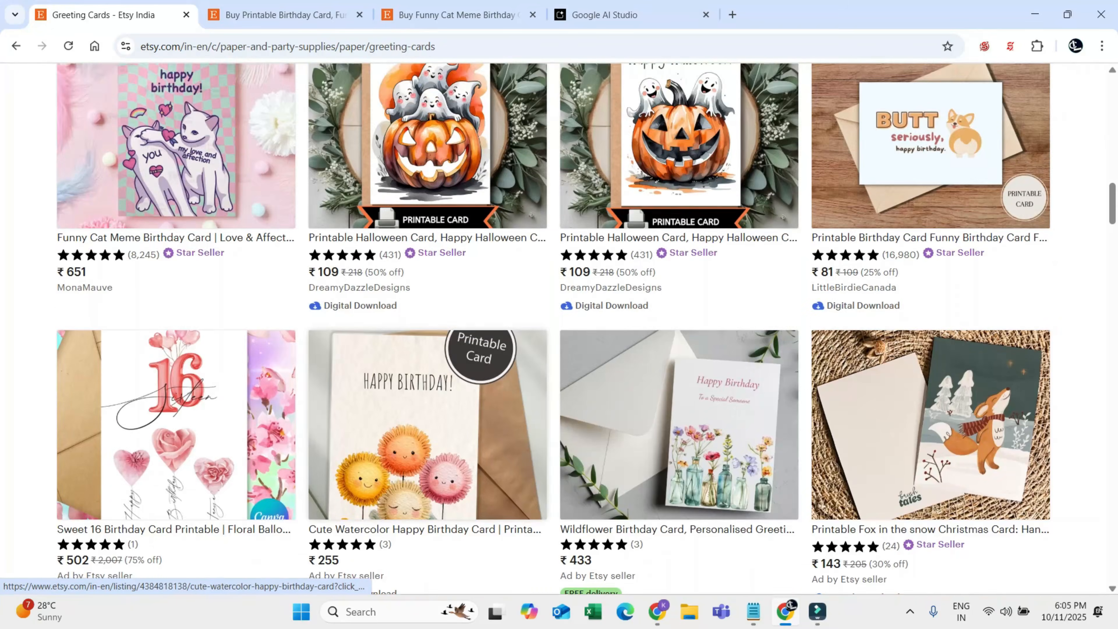
{"action": "scroll", "coordinate": [427, 286], "scroll_direction": "down", "scroll_amount": 14}
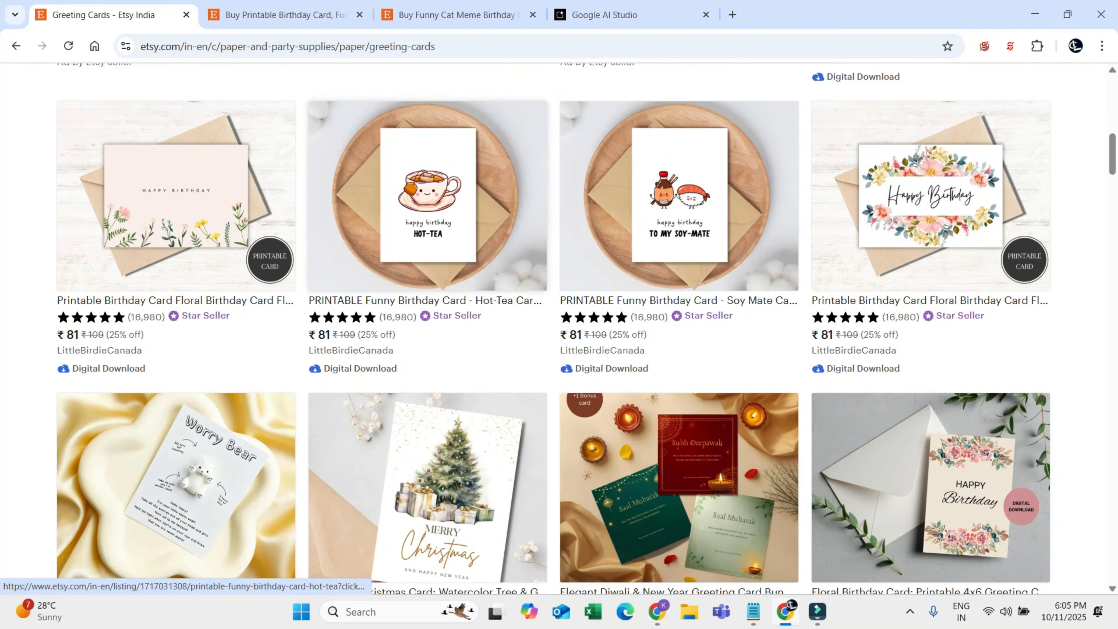
{"action": "scroll", "coordinate": [427, 287], "scroll_direction": "down", "scroll_amount": 5}
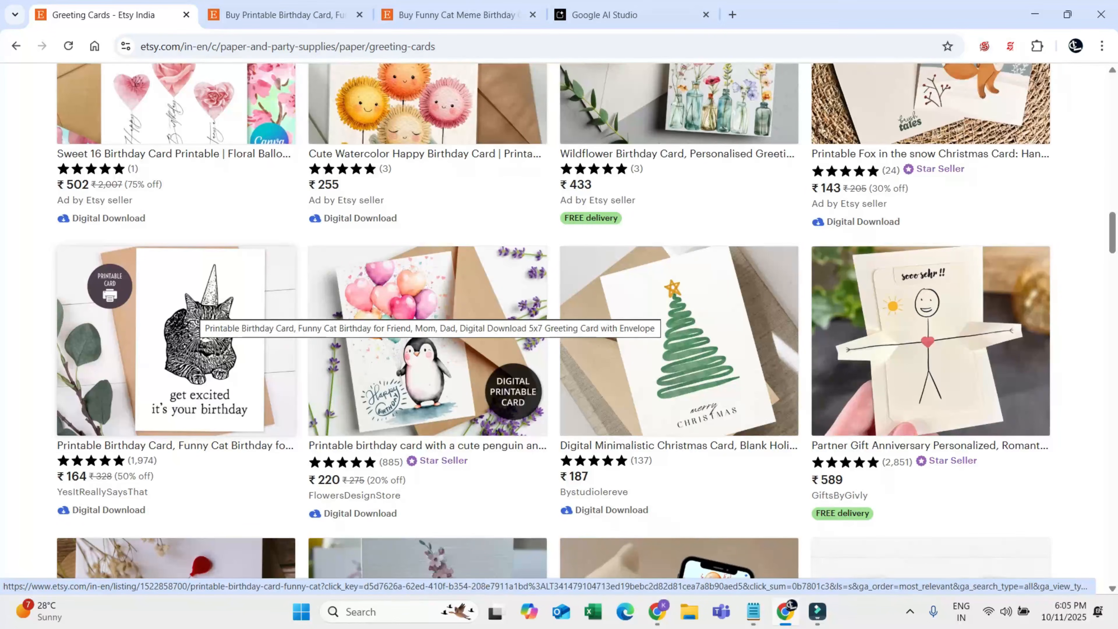
Step: Capture the party-hat cat illustration from the Etsy "get excited it's your birthday" card listing with Snipping Tool and save it
{"action": "left_click", "coordinate": [284, 14]}
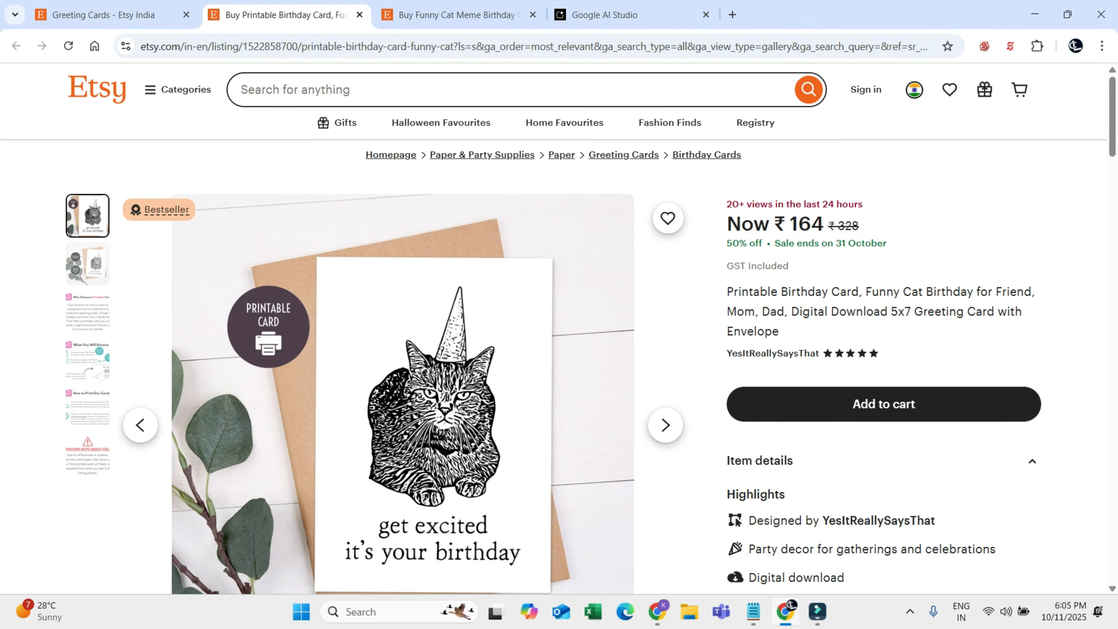
{"action": "key", "text": "super+w"}
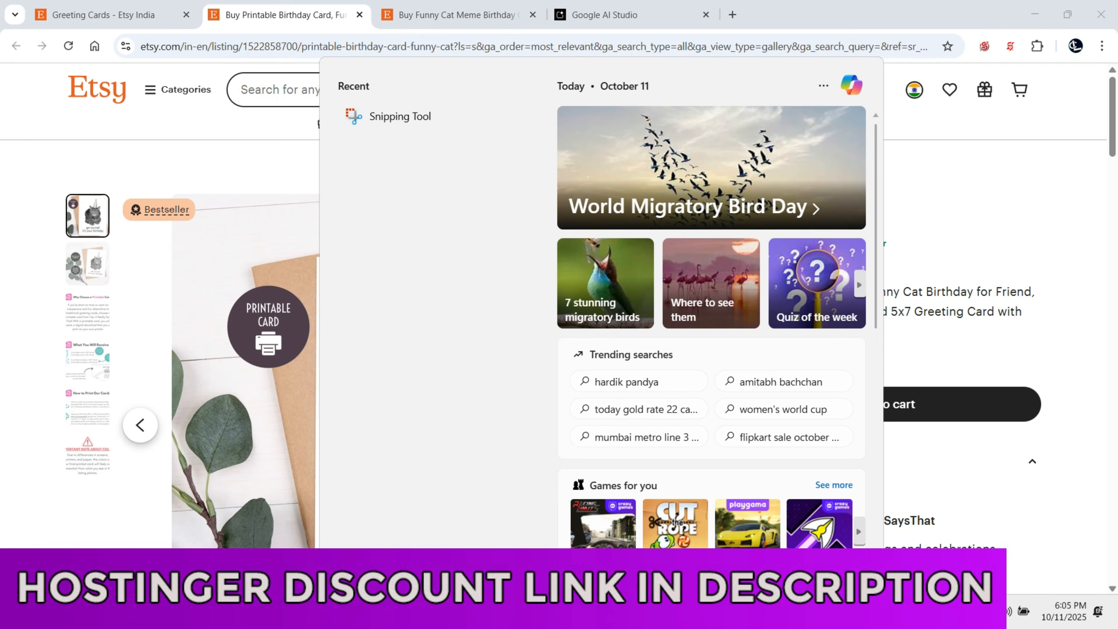
{"action": "type", "text": "s"}
{"action": "key", "text": "Return"}
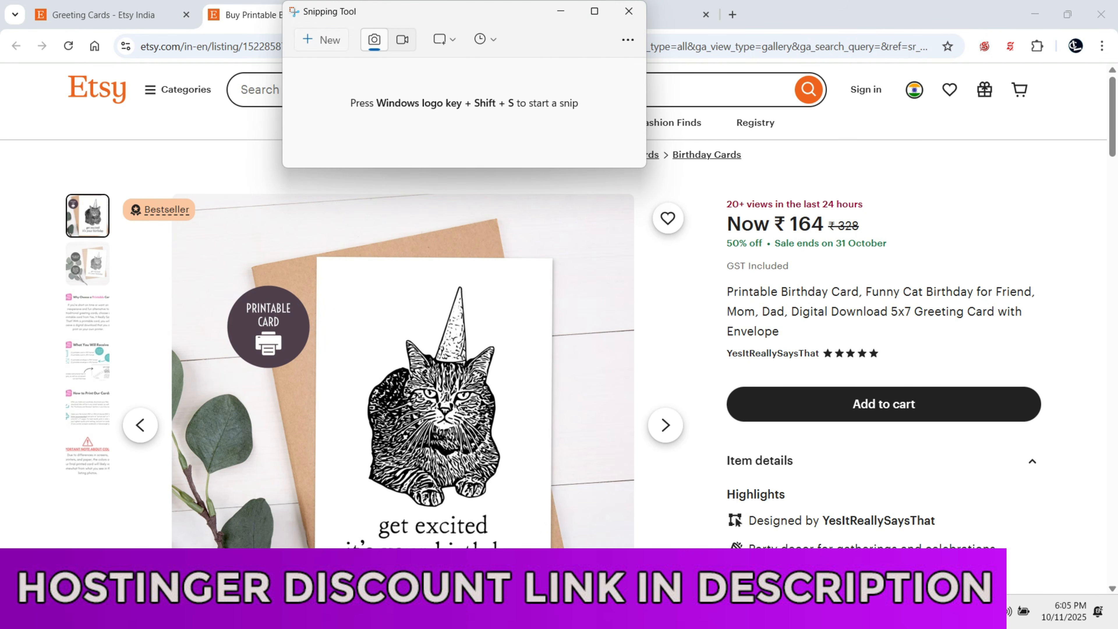
{"action": "left_click", "coordinate": [322, 39]}
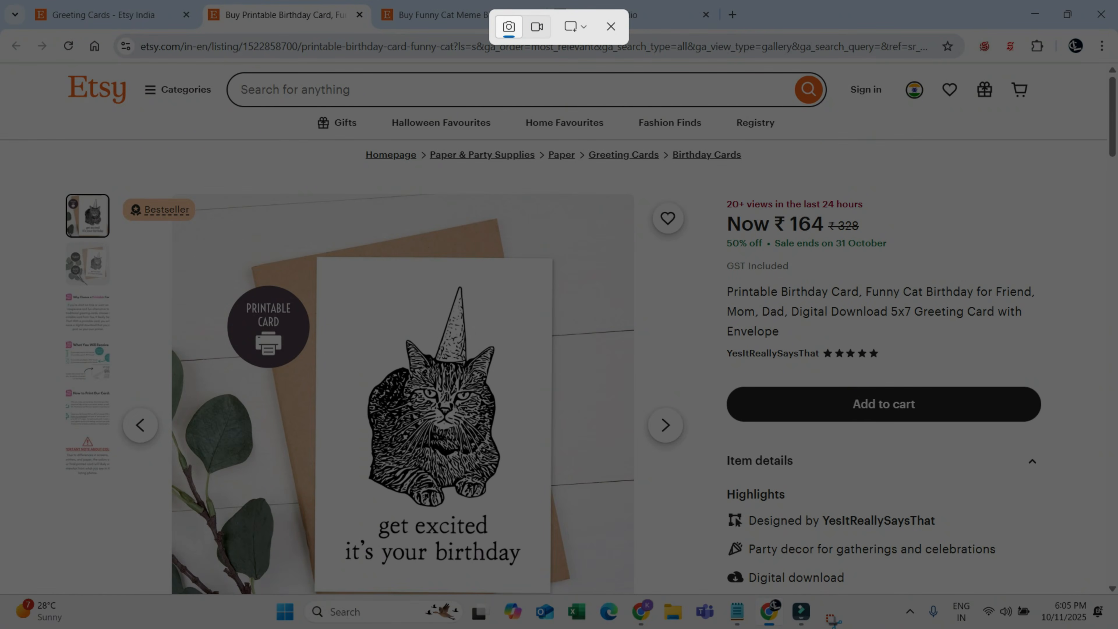
{"action": "left_click_drag", "start_coordinate": [340, 269], "coordinate": [526, 510]}
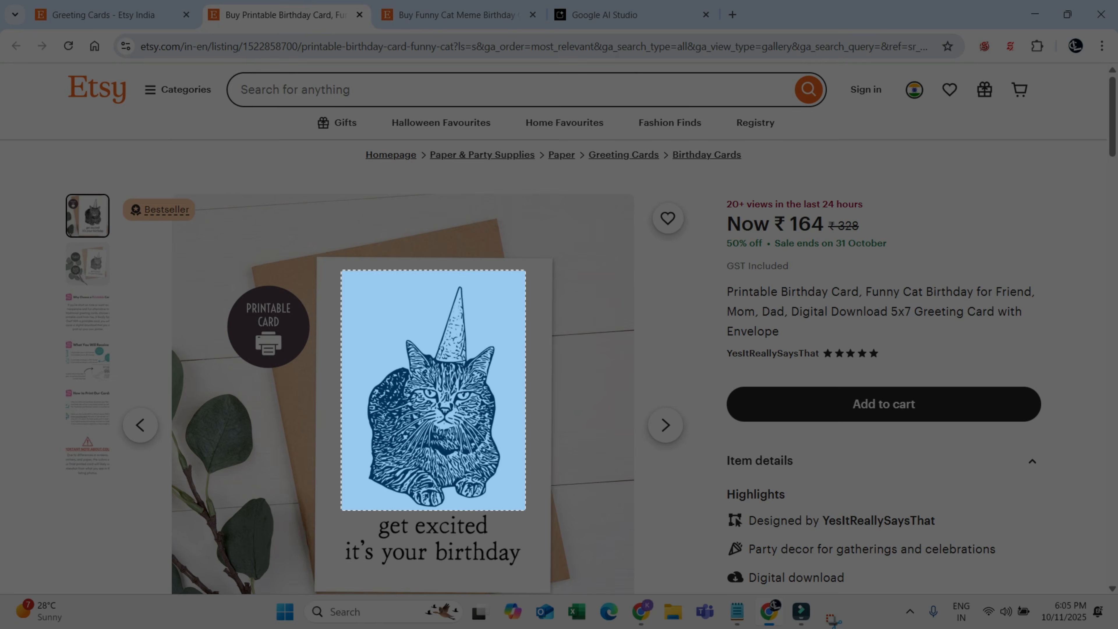
{"action": "key", "text": "ctrl+s"}
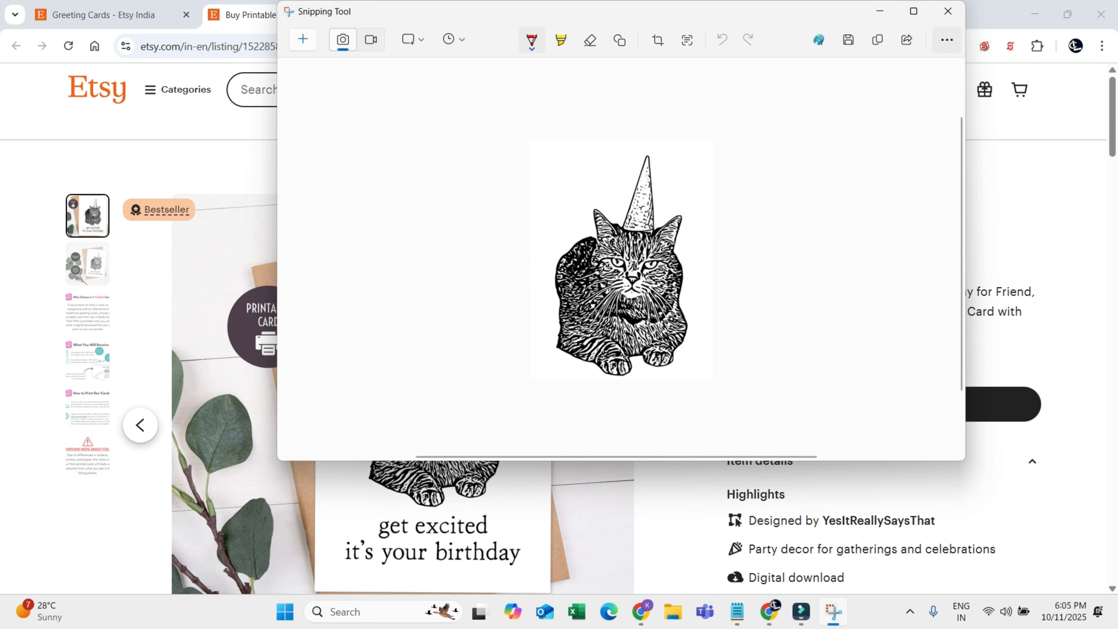
{"action": "left_click", "coordinate": [947, 12]}
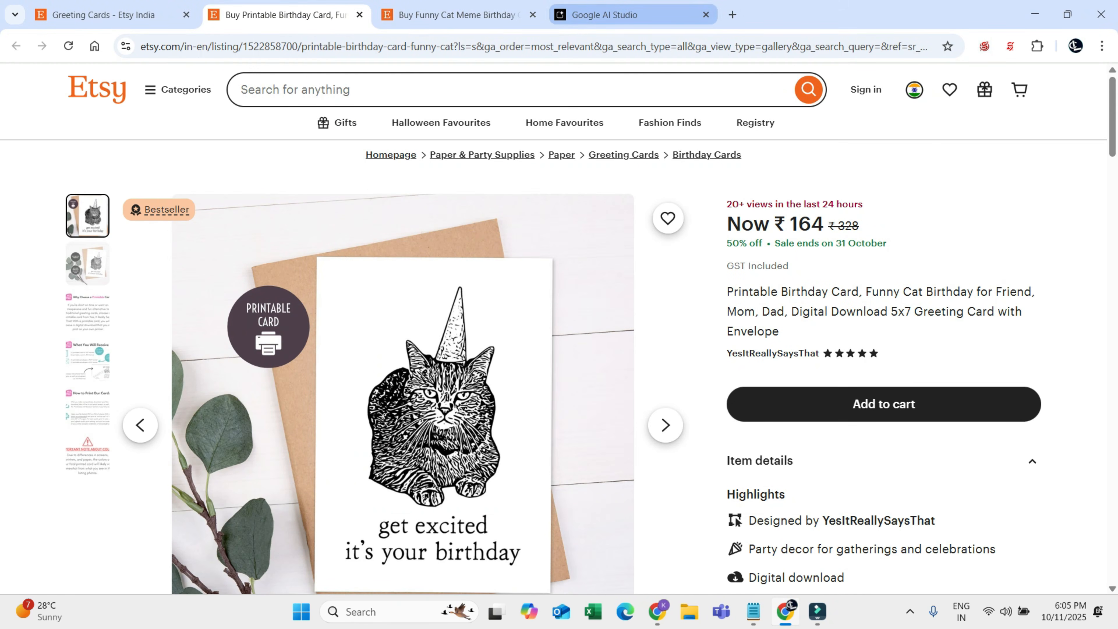
Step: Switch to Google AI Studio, start a Nano Banana prompt and attach the cat image "Screenshot 2025-10-11 165322.png"
{"action": "left_click", "coordinate": [607, 15]}
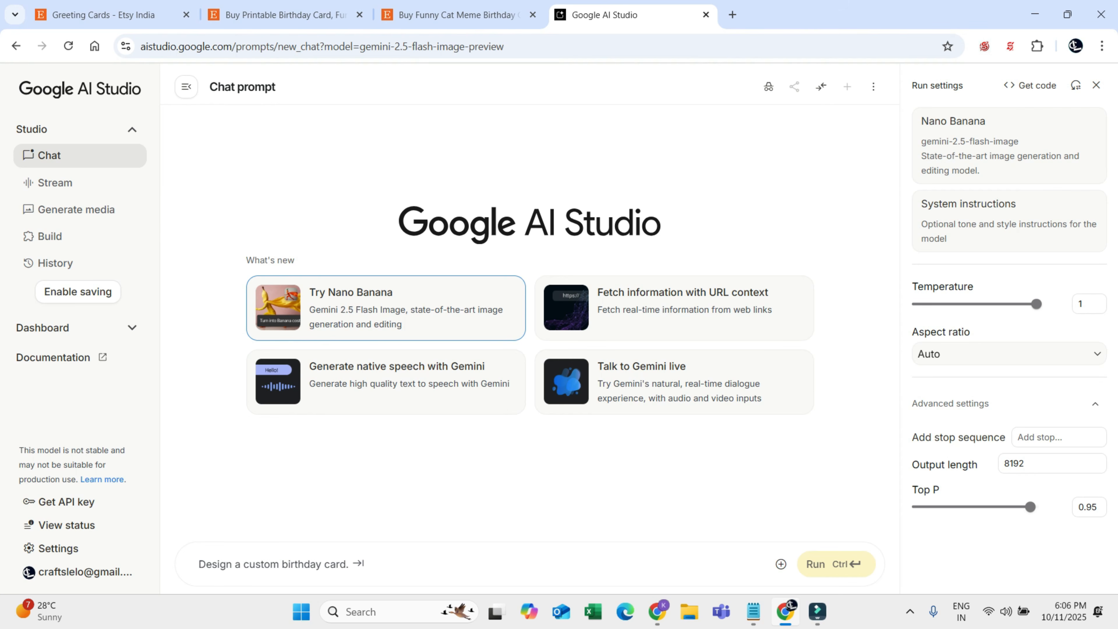
{"action": "left_click", "coordinate": [386, 309]}
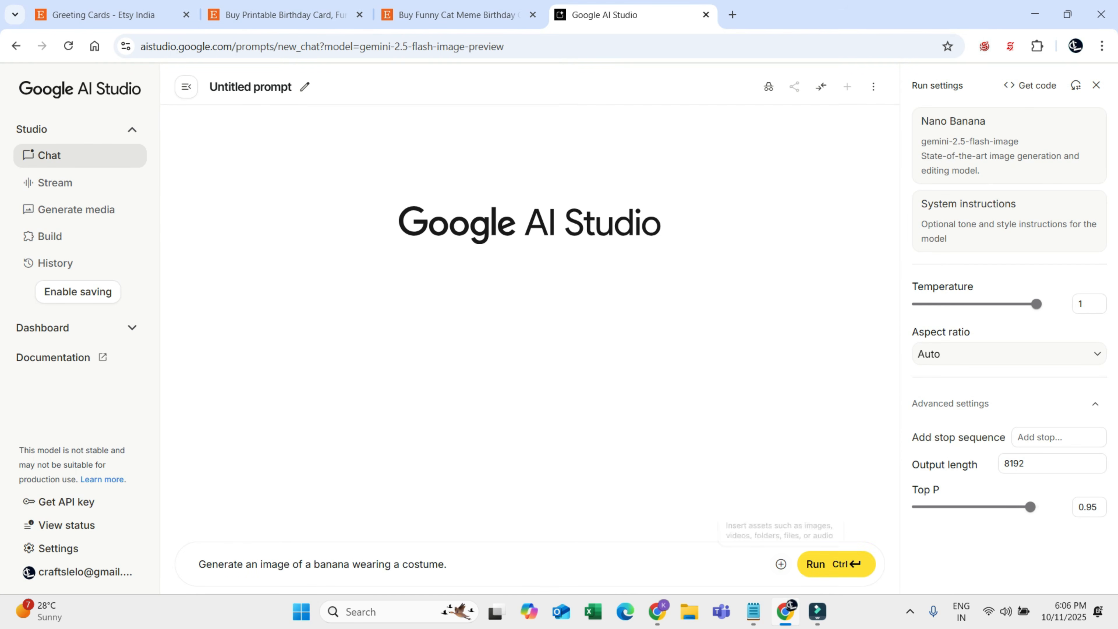
{"action": "left_click", "coordinate": [781, 563]}
{"action": "left_click", "coordinate": [828, 489]}
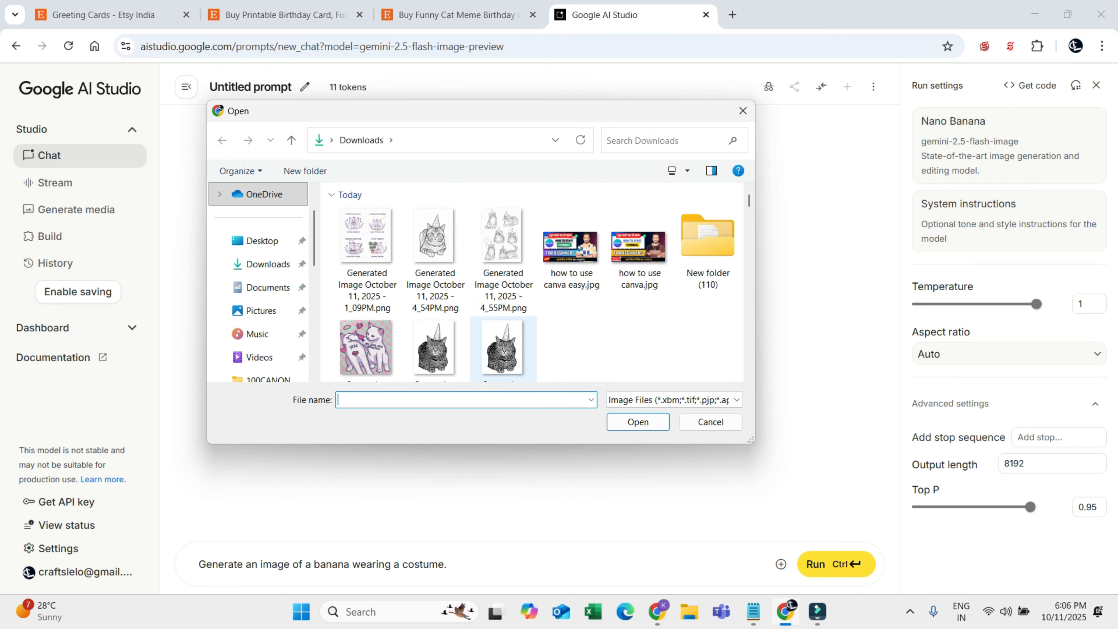
{"action": "left_click", "coordinate": [502, 348]}
{"action": "left_click", "coordinate": [434, 312]}
{"action": "left_click", "coordinate": [638, 421]}
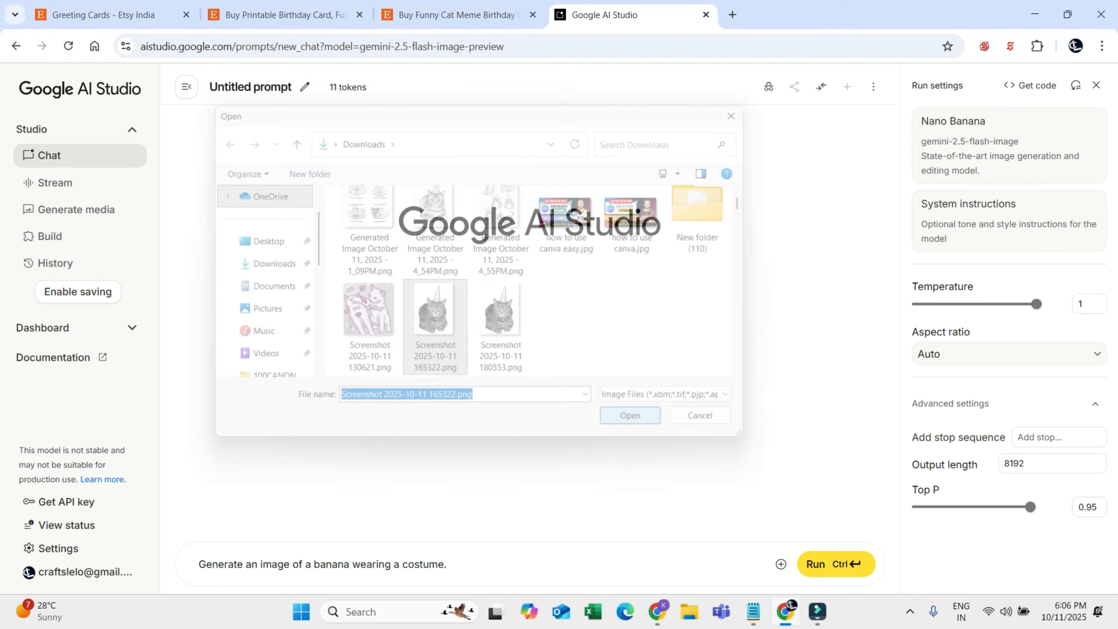
Step: Run the prompt "I want you to create a similar graphics but make few changes in it just make a similar one according to you"
{"action": "mouse_move", "coordinate": [753, 611]}
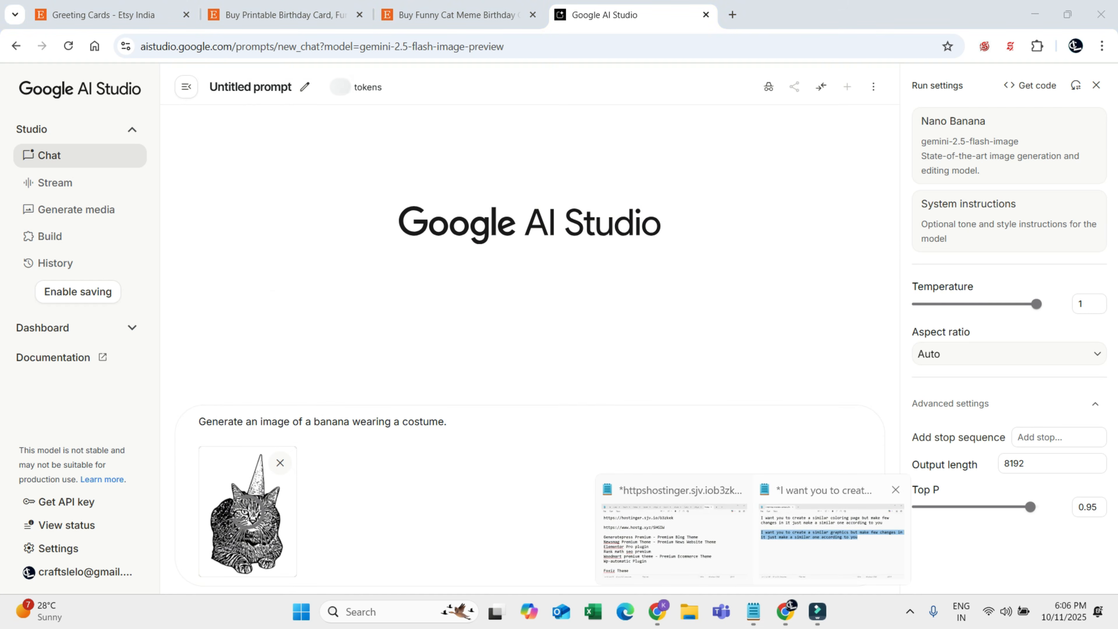
{"action": "left_click", "coordinate": [831, 524]}
{"action": "key", "text": "alt+Tab"}
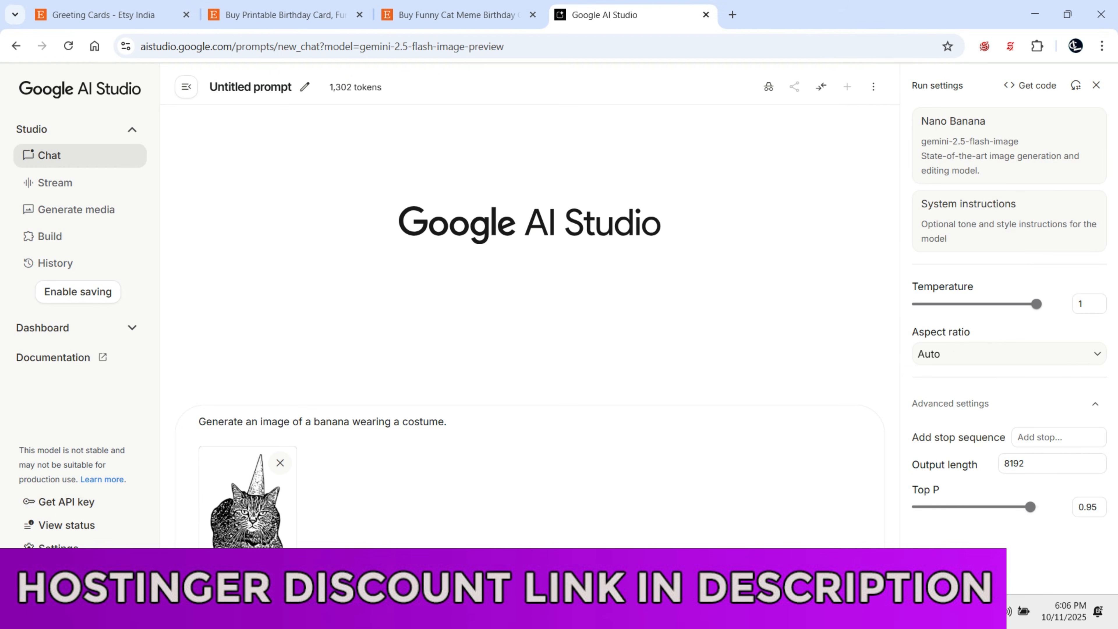
{"action": "type", "text": "I want you to create a similar graphics but make few changes in it just make a similar one according to you"}
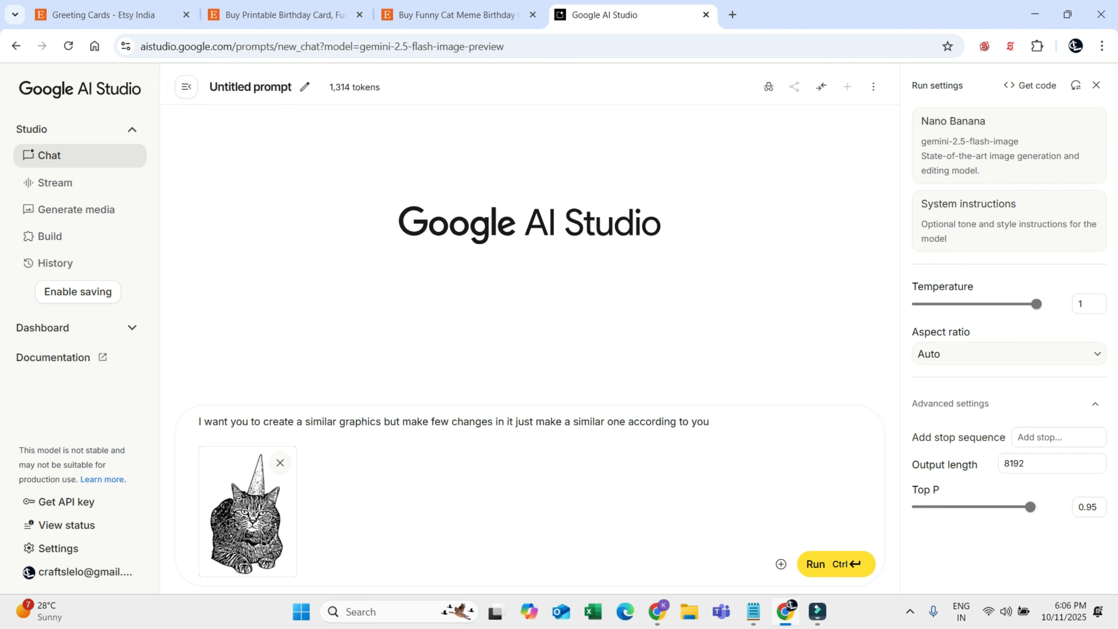
{"action": "left_click", "coordinate": [625, 421]}
{"action": "left_click_drag", "start_coordinate": [487, 422], "coordinate": [475, 421]}
{"action": "left_click", "coordinate": [523, 422]}
{"action": "left_click_drag", "start_coordinate": [634, 421], "coordinate": [709, 421]}
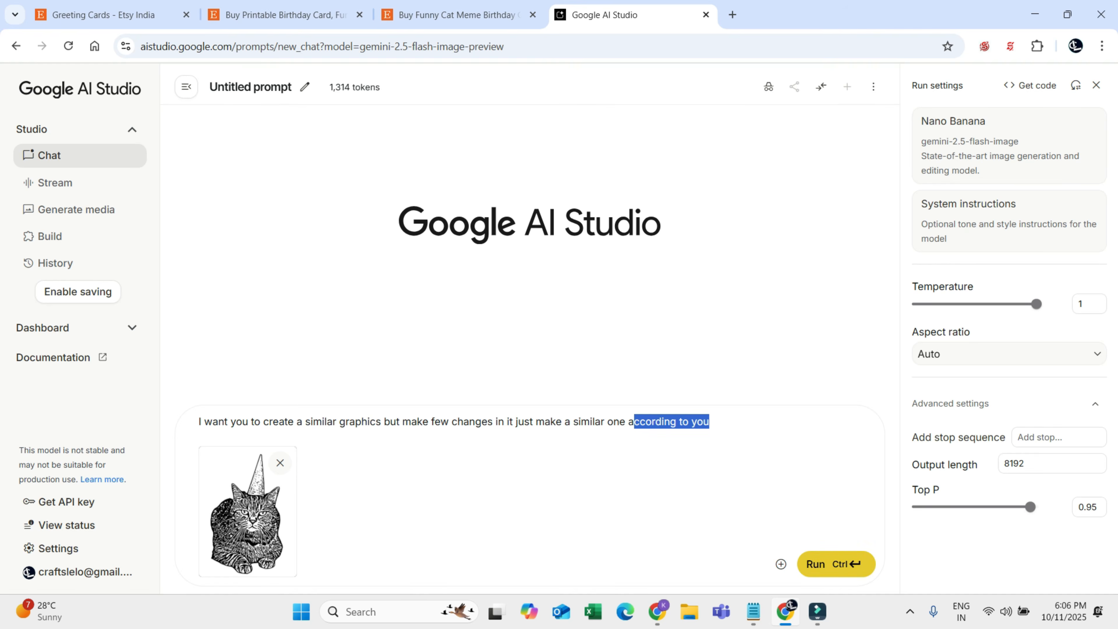
{"action": "left_click", "coordinate": [836, 564]}
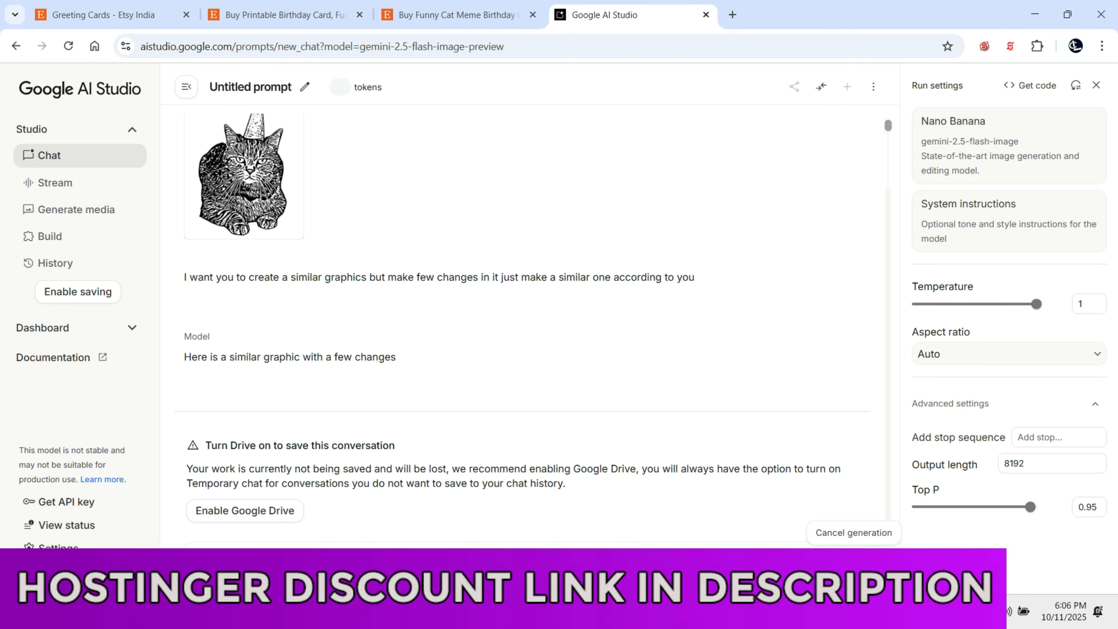
{"action": "left_click", "coordinate": [457, 15]}
{"action": "left_click", "coordinate": [287, 14]}
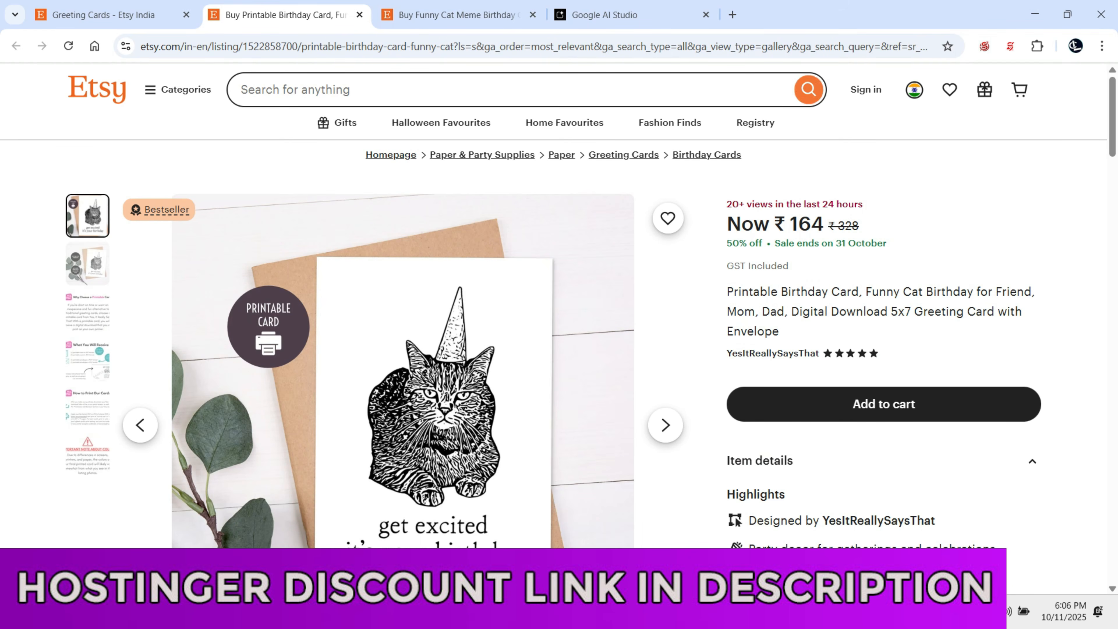
{"action": "left_click", "coordinate": [616, 15]}
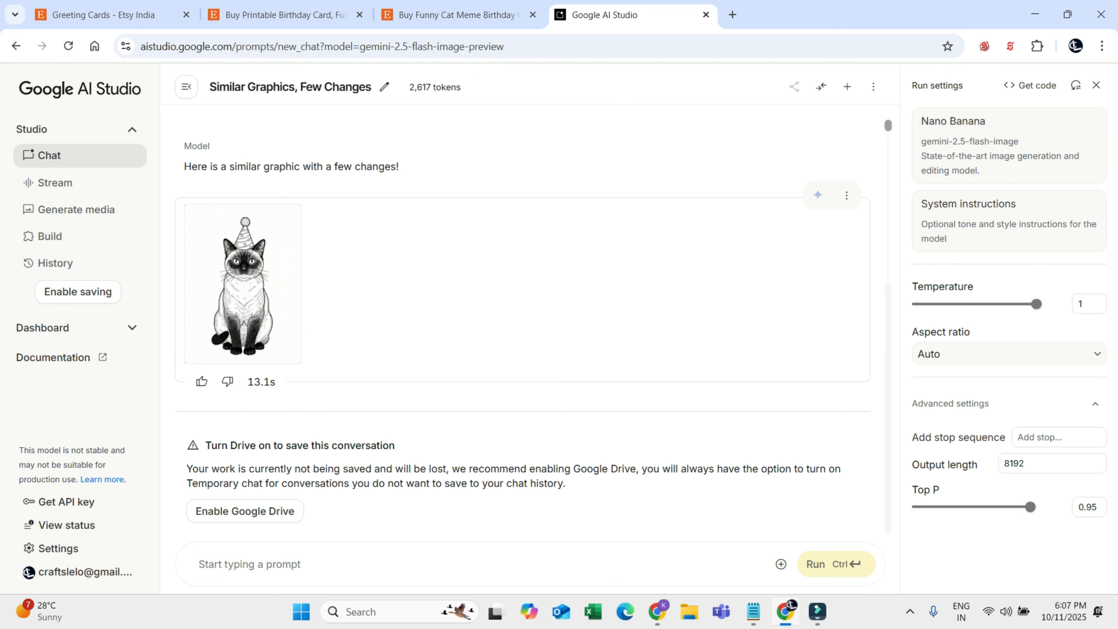
Step: Request additional cat graphics with the prompt "6 more but 1 by 1" and download the resulting cat image
{"action": "scroll", "coordinate": [524, 308], "scroll_direction": "up", "scroll_amount": 3}
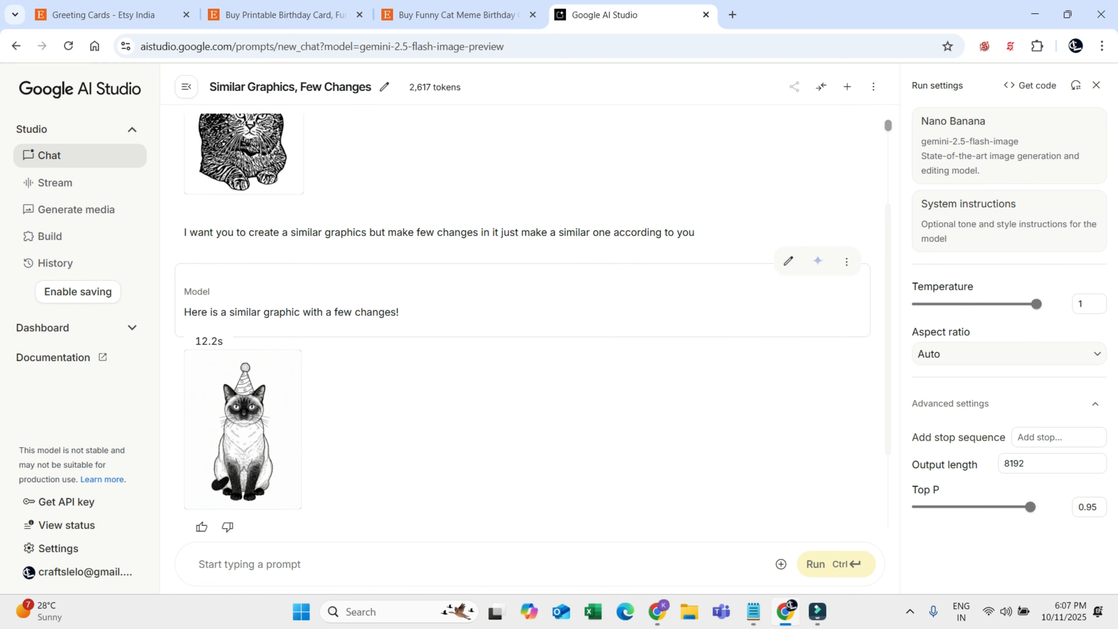
{"action": "scroll", "coordinate": [523, 308], "scroll_direction": "down", "scroll_amount": 3}
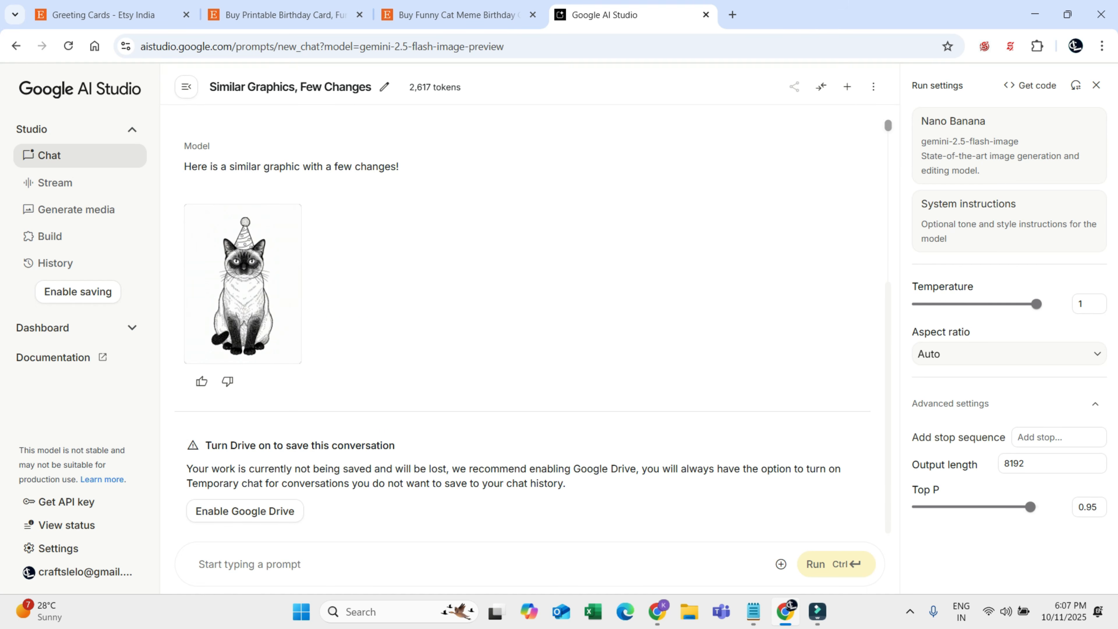
{"action": "type", "text": "6"}
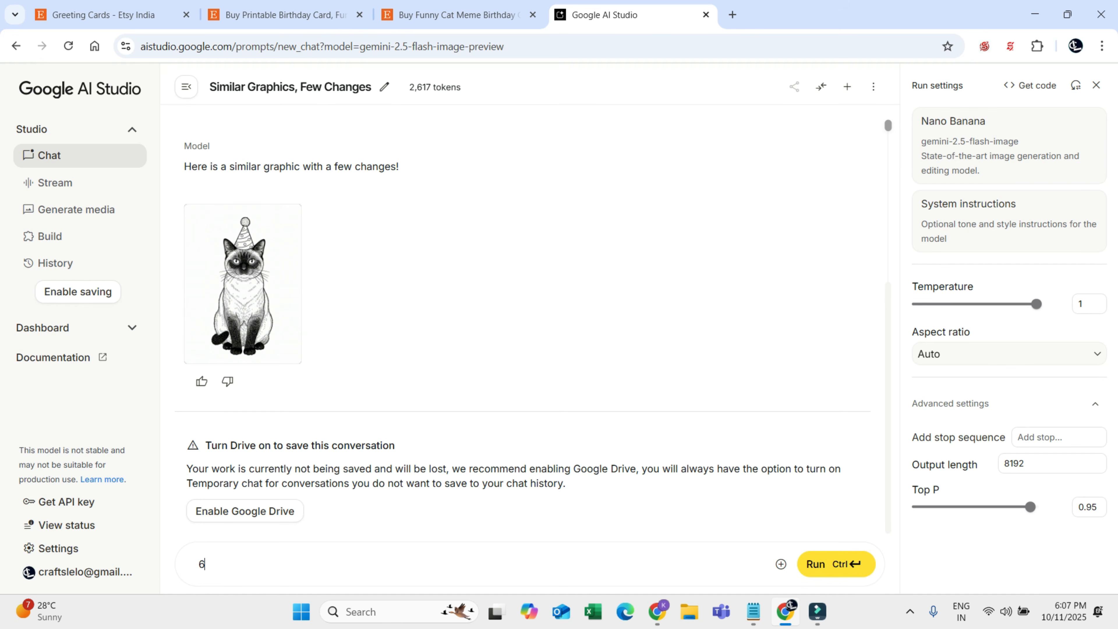
{"action": "type", "text": " more but i by 1"}
{"action": "key", "text": "BackSpace"}
{"action": "type", "text": "1"}
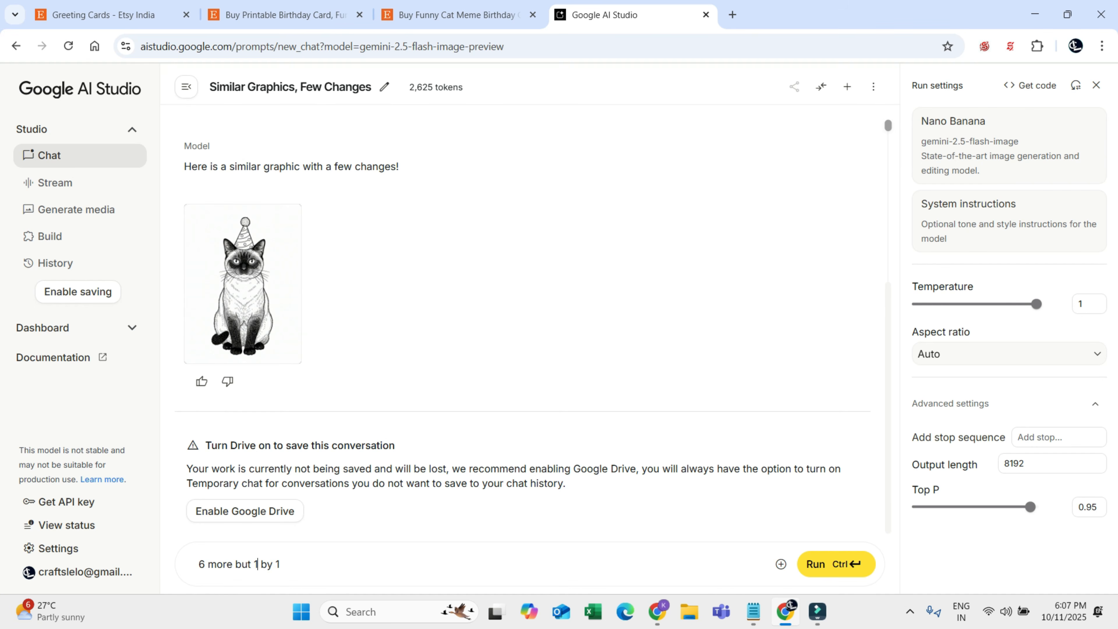
{"action": "left_click", "coordinate": [827, 563]}
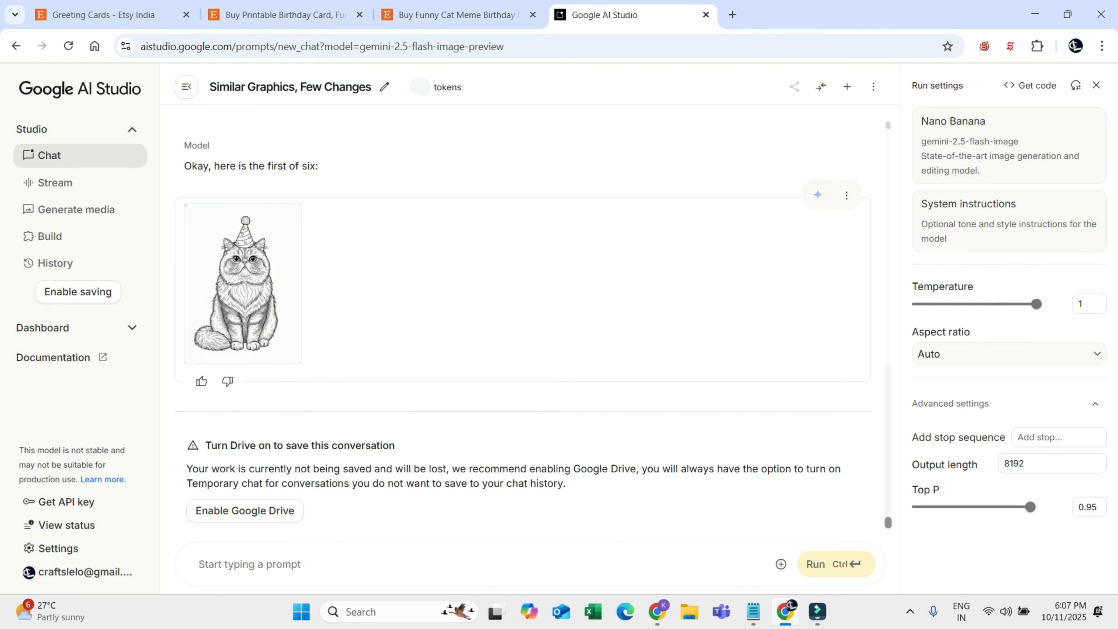
{"action": "mouse_move", "coordinate": [242, 281]}
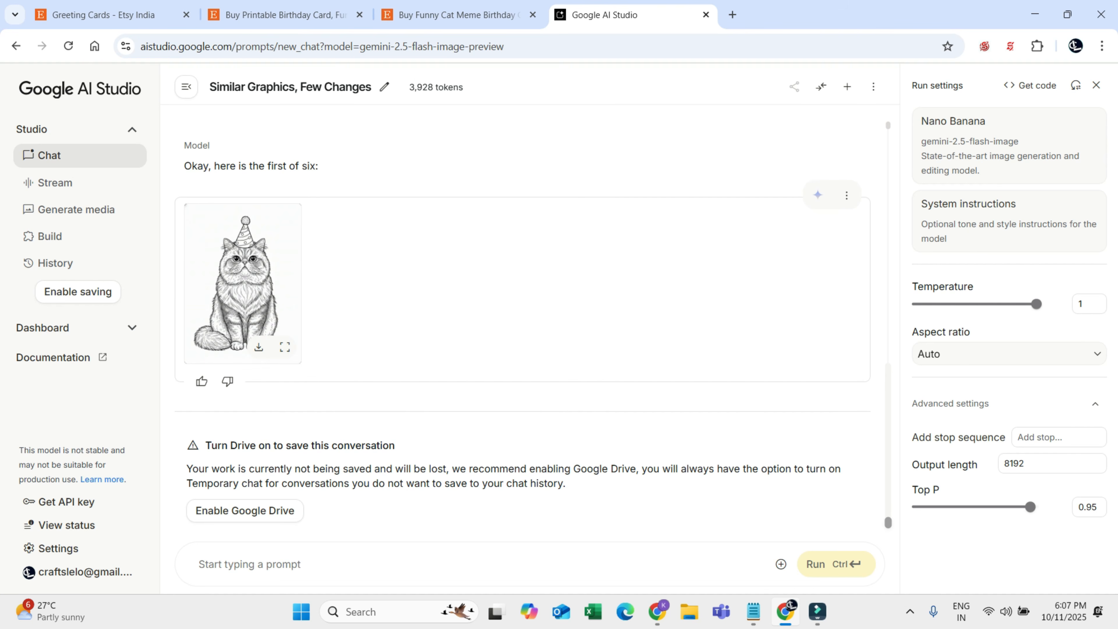
{"action": "left_click", "coordinate": [258, 347]}
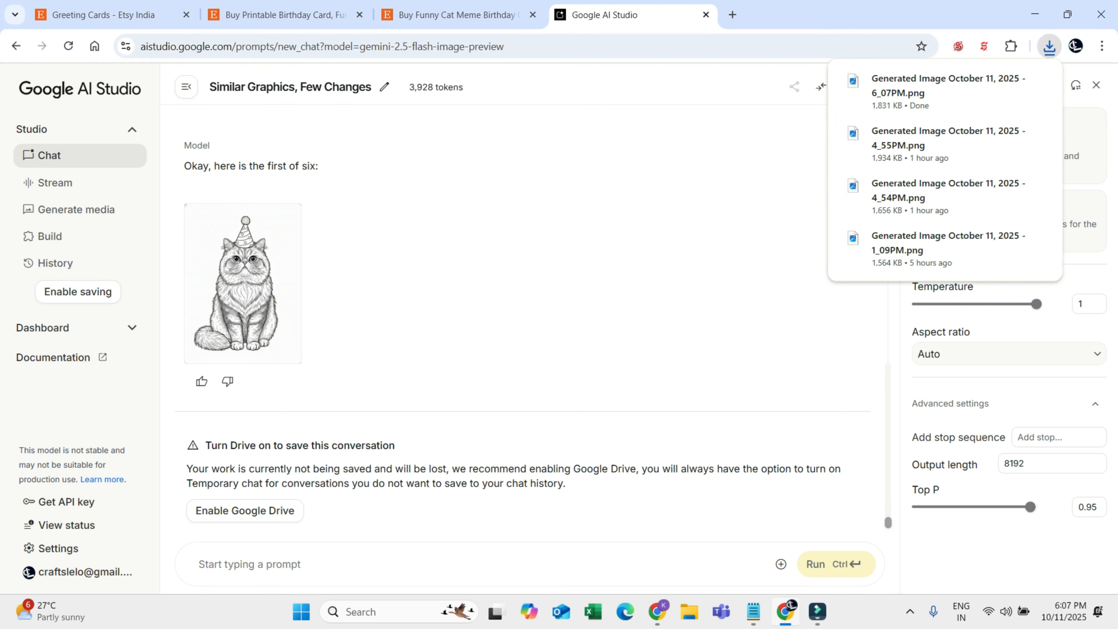
Step: Switch to the Canva card design and delete the cat and its party hat from page 2
{"action": "left_click", "coordinate": [657, 611]}
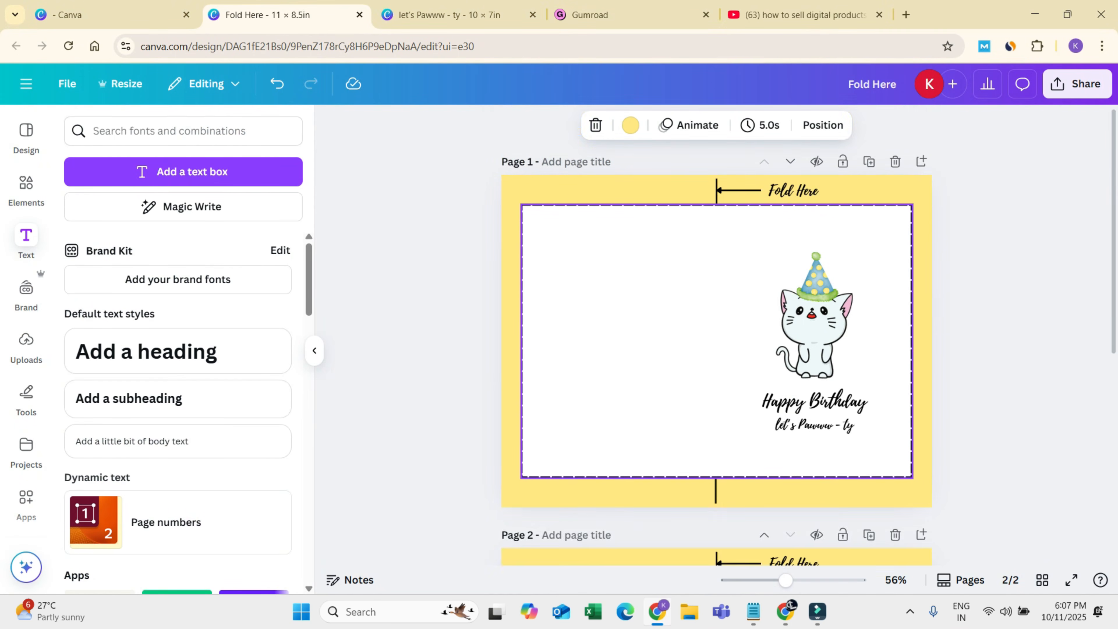
{"action": "scroll", "coordinate": [716, 352], "scroll_direction": "up", "scroll_amount": 5}
{"action": "scroll", "coordinate": [716, 352], "scroll_direction": "down", "scroll_amount": 3}
{"action": "left_click", "coordinate": [817, 286]}
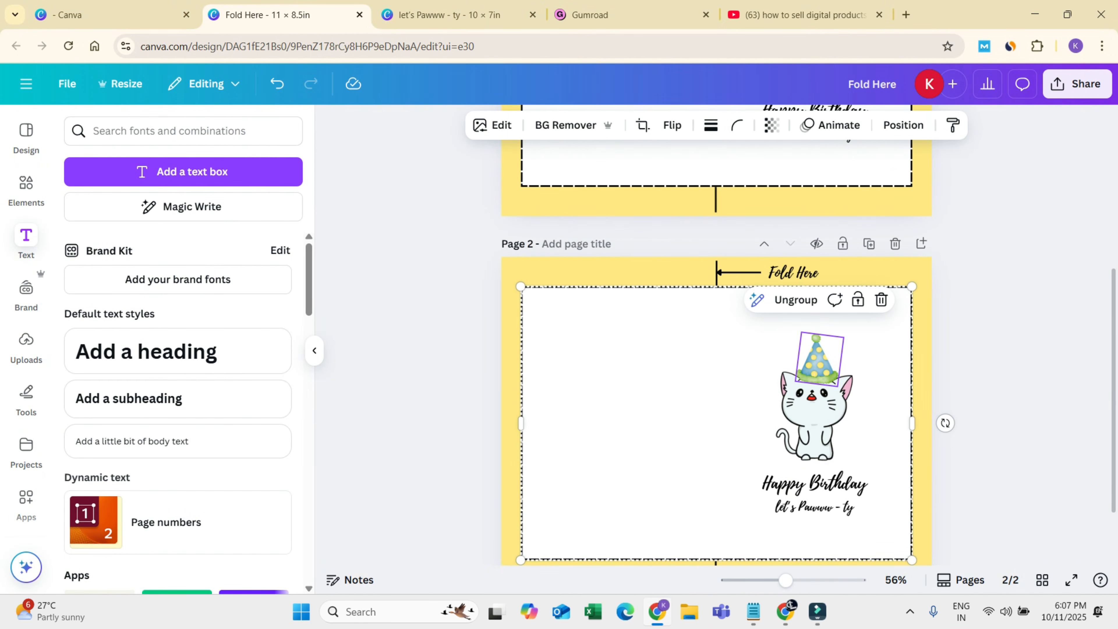
{"action": "left_click", "coordinate": [813, 422]}
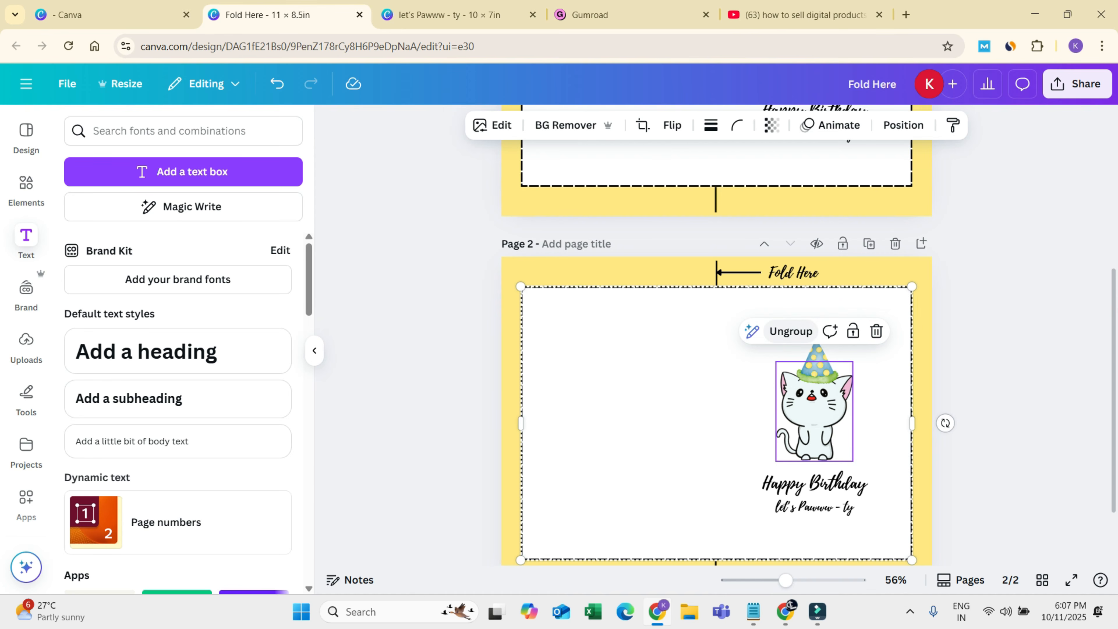
{"action": "left_click", "coordinate": [814, 409]}
{"action": "left_click", "coordinate": [818, 359]}
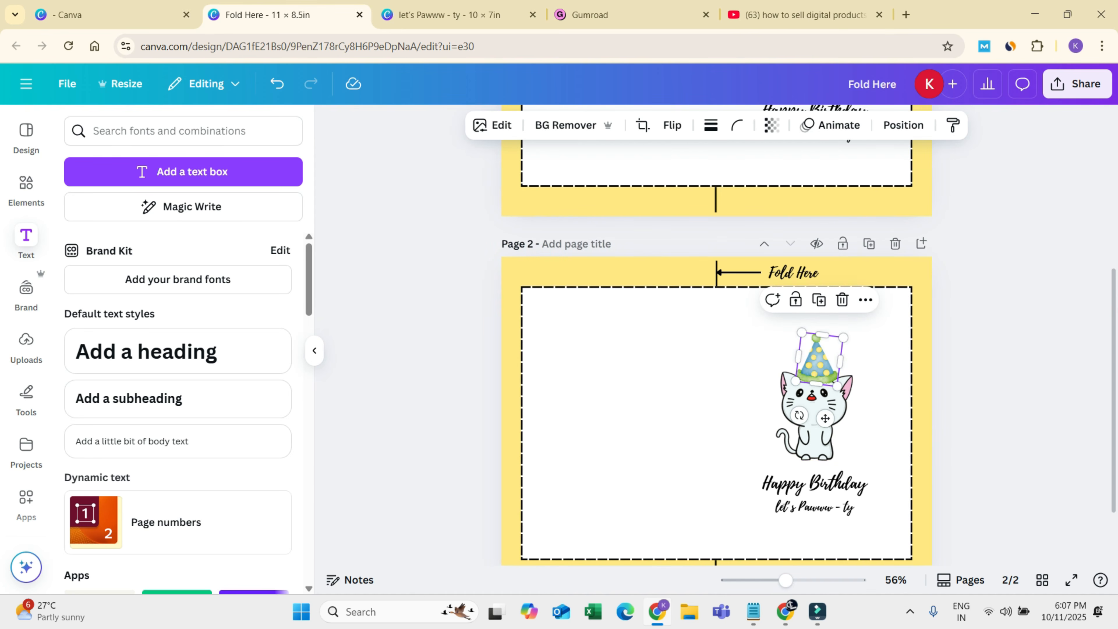
{"action": "left_click", "coordinate": [825, 418]}
{"action": "left_click", "coordinate": [836, 331]}
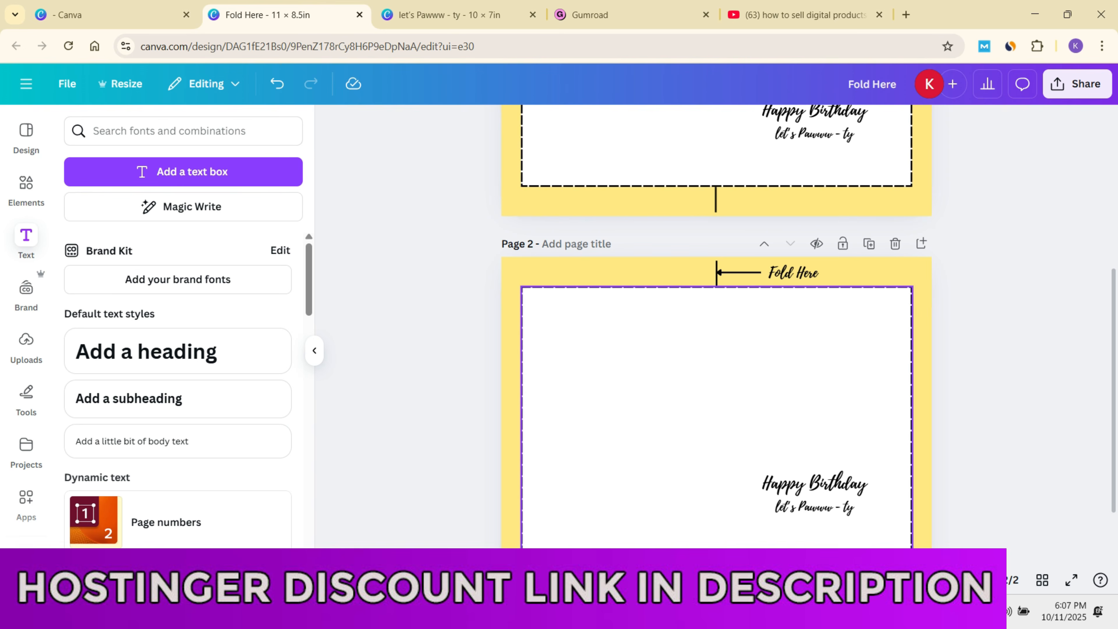
Step: Bring the downloaded "Generated Image October 11, 2025 - 6_07PM.png" onto page 2 and place it centered above the "Happy Birthday" text
{"action": "left_click", "coordinate": [785, 611]}
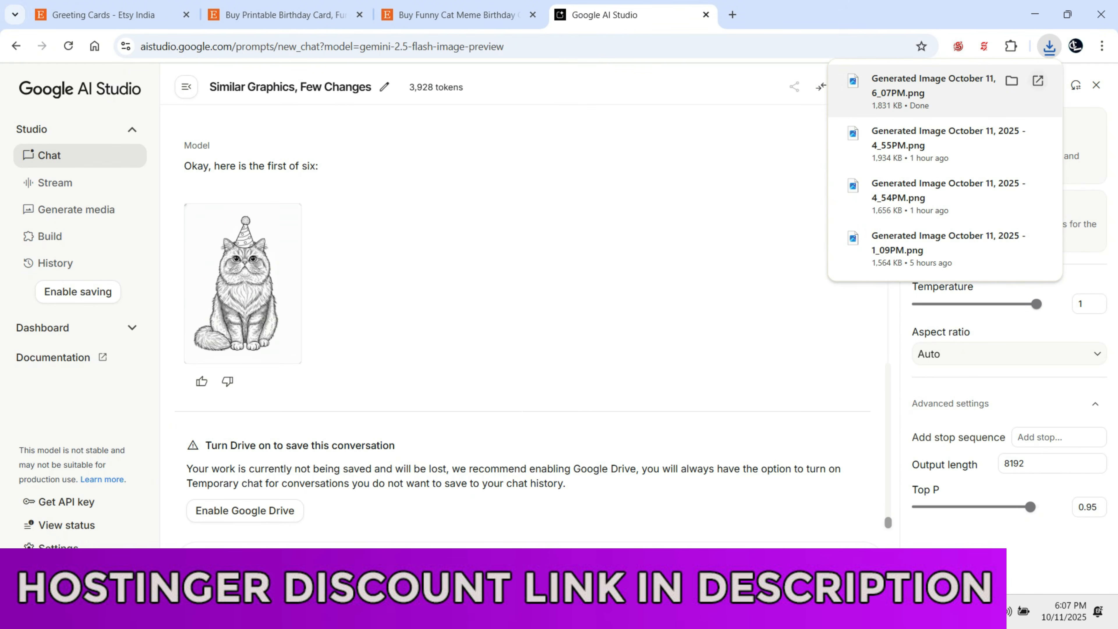
{"action": "left_click_drag", "start_coordinate": [925, 92], "coordinate": [871, 343]}
{"action": "left_click_drag", "start_coordinate": [898, 474], "coordinate": [856, 416]}
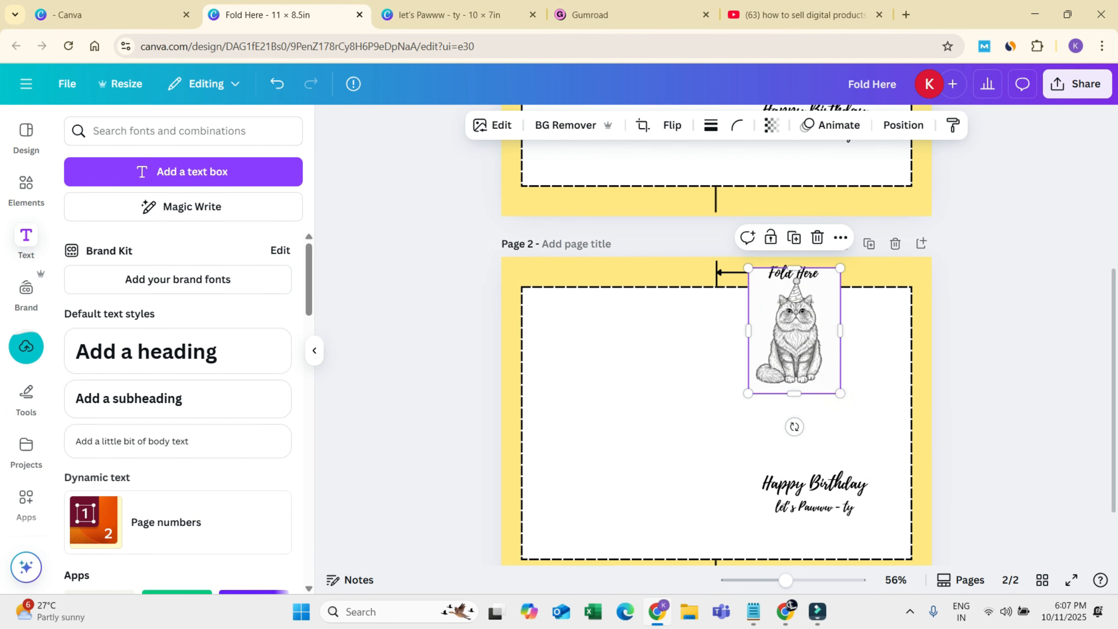
{"action": "left_click_drag", "start_coordinate": [801, 343], "coordinate": [813, 405]}
{"action": "key", "text": "Escape"}
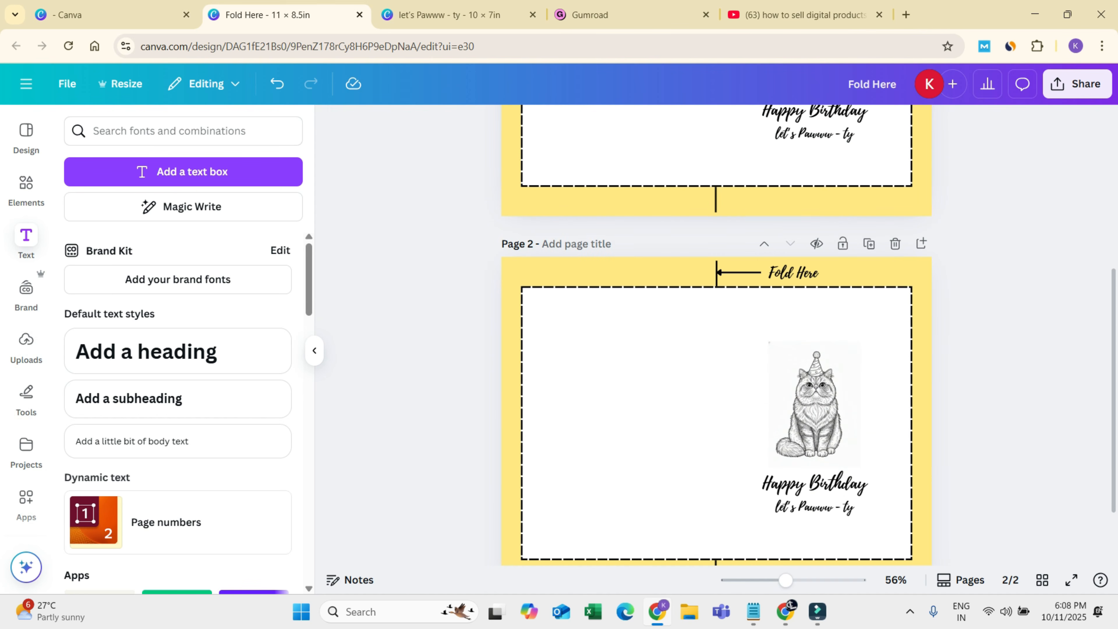
{"action": "scroll", "coordinate": [716, 334], "scroll_direction": "down", "scroll_amount": 2}
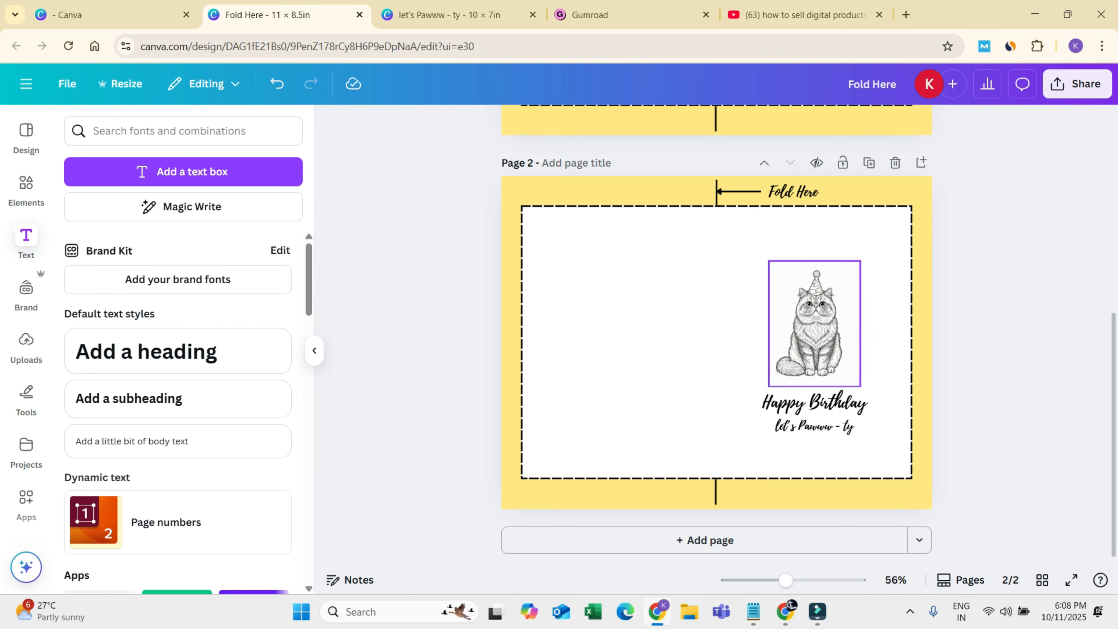
{"action": "left_click", "coordinate": [814, 324]}
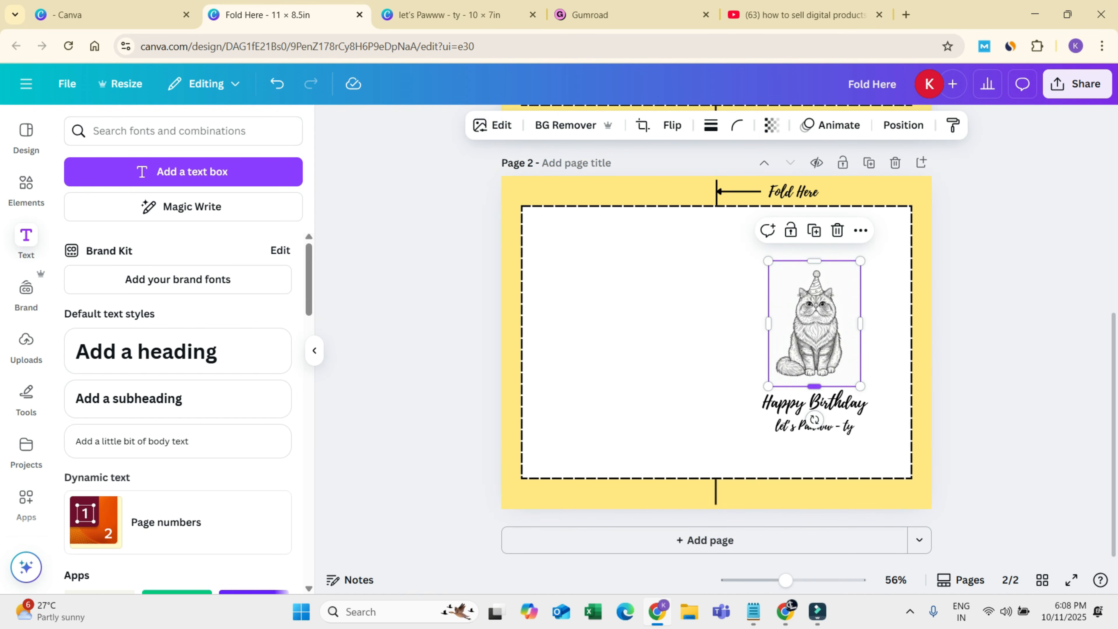
{"action": "left_click", "coordinate": [814, 402]}
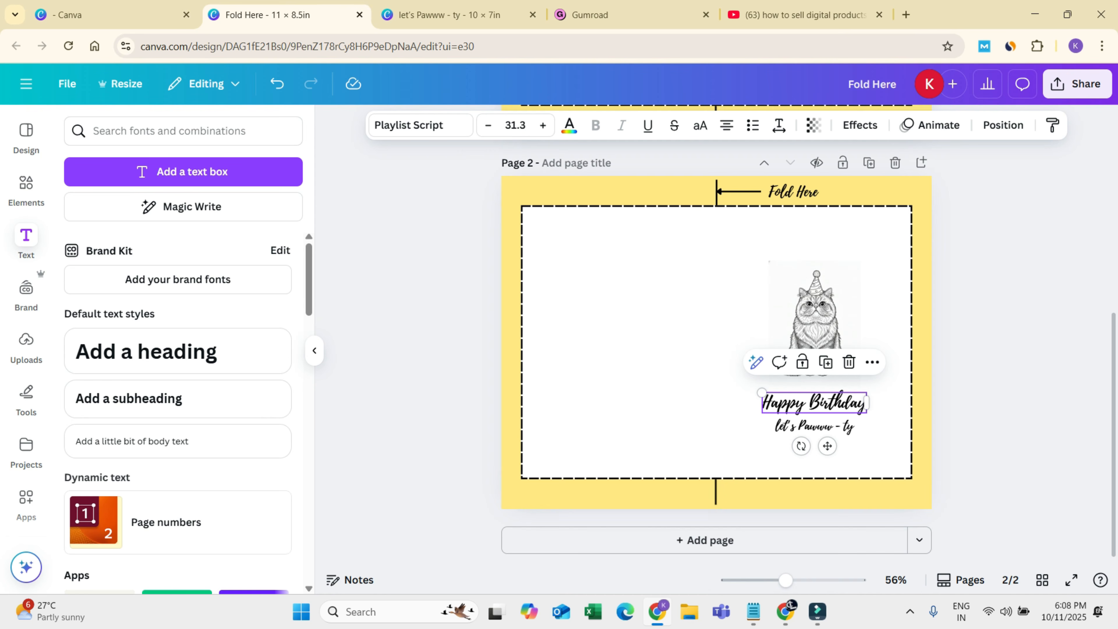
{"action": "left_click", "coordinate": [991, 414]}
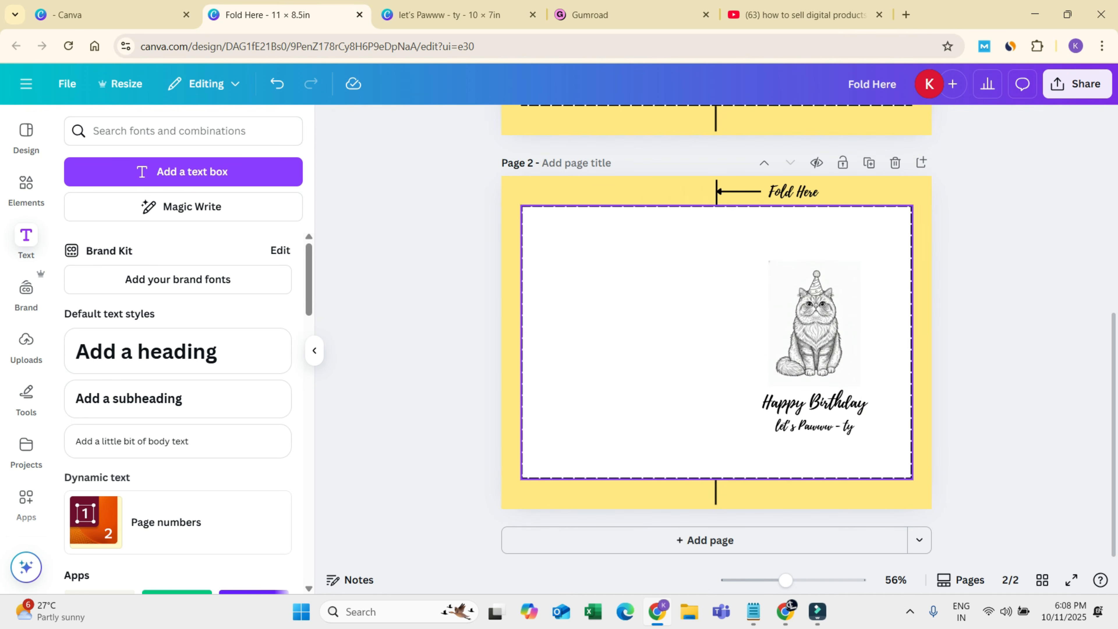
{"action": "left_click", "coordinate": [876, 445]}
{"action": "left_click", "coordinate": [814, 426]}
{"action": "left_click", "coordinate": [815, 324]}
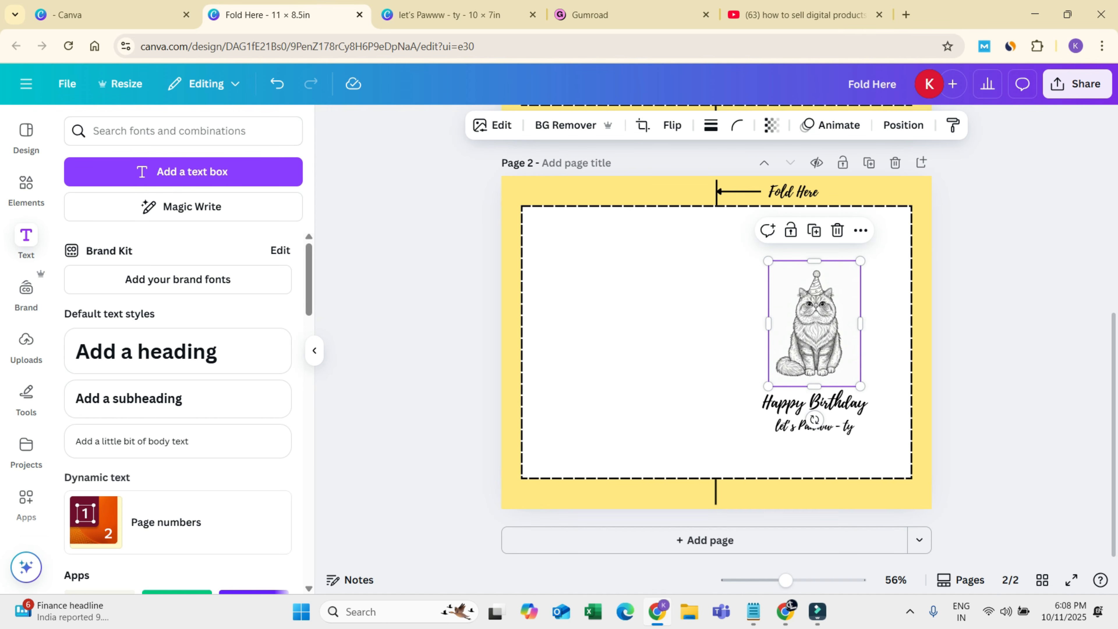
{"action": "key", "text": "Escape"}
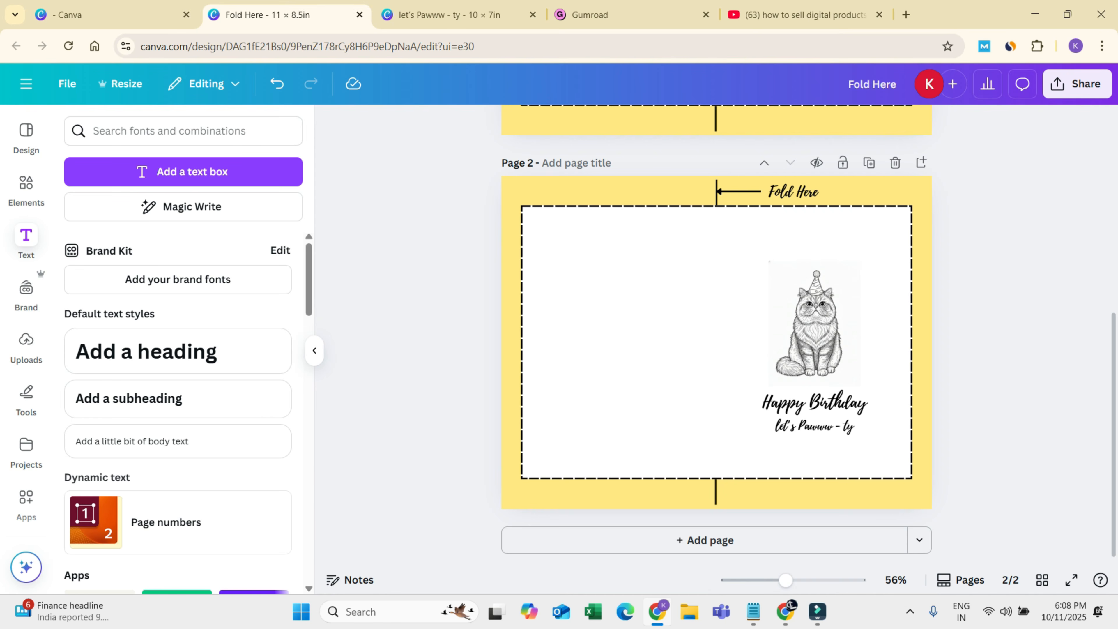
Step: Open the download settings for the two-page card design and set the file type to PDF Print
{"action": "scroll", "coordinate": [716, 335], "scroll_direction": "up", "scroll_amount": 5}
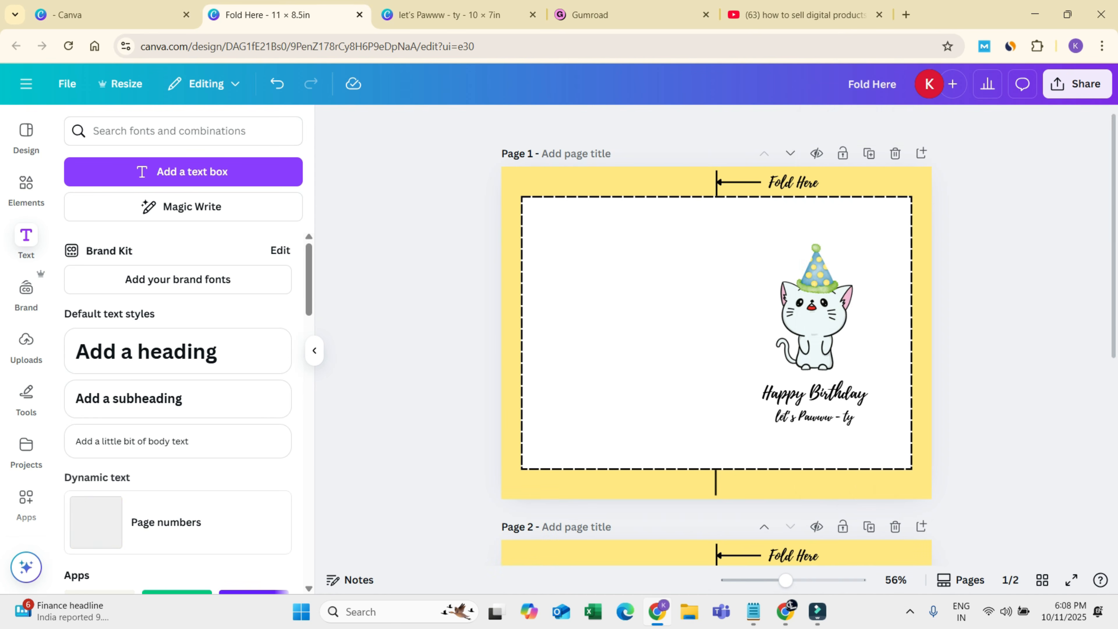
{"action": "left_click", "coordinate": [1077, 83]}
{"action": "left_click", "coordinate": [853, 384]}
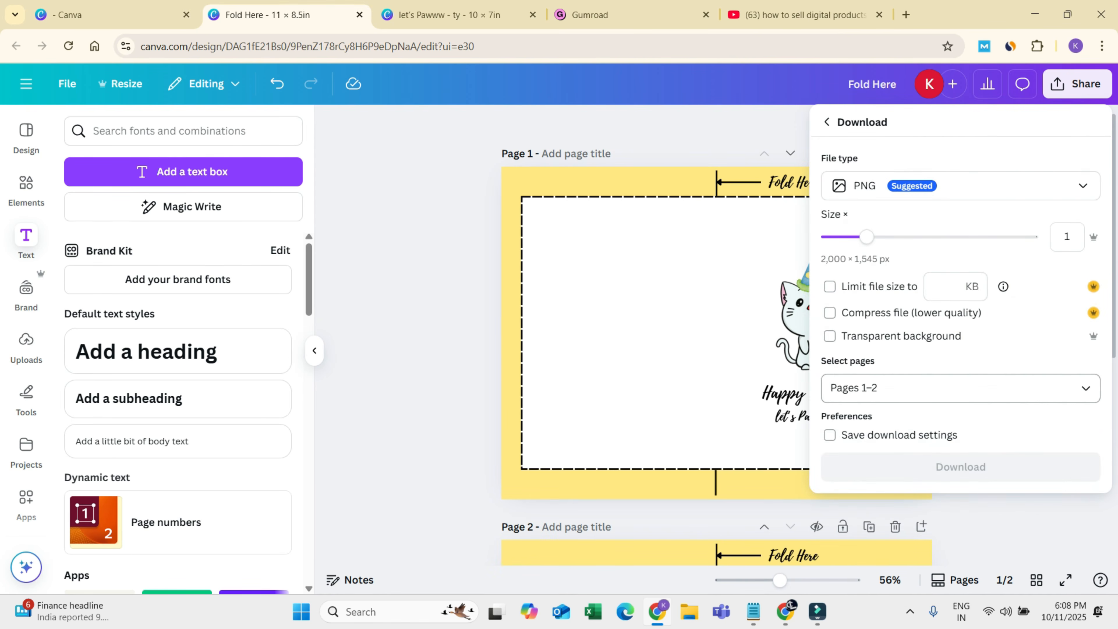
{"action": "left_click", "coordinate": [955, 186]}
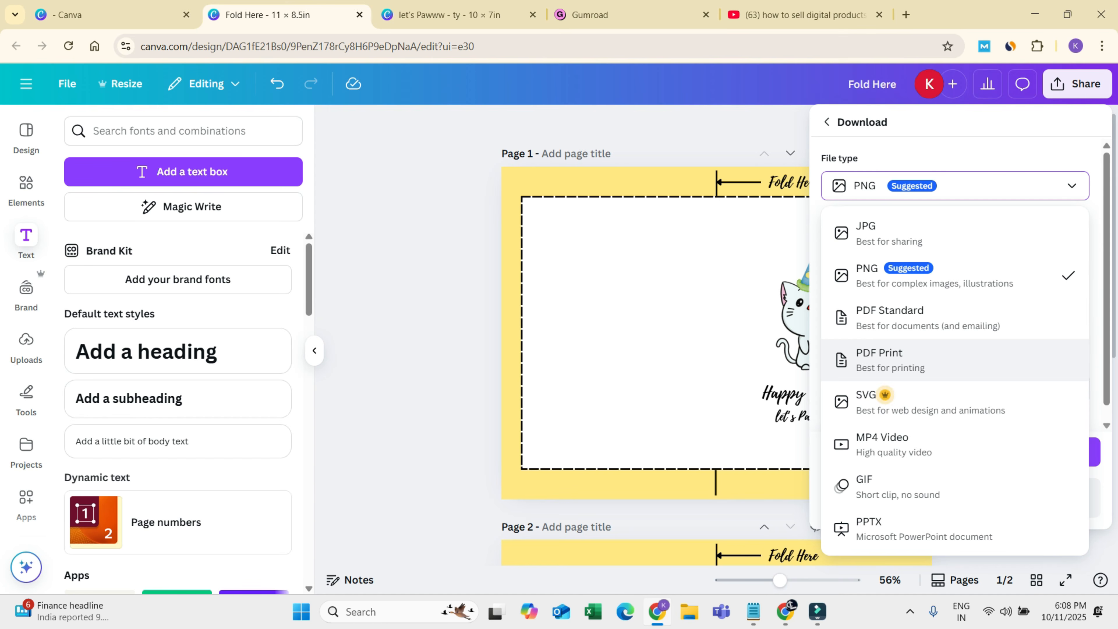
{"action": "left_click", "coordinate": [890, 360]}
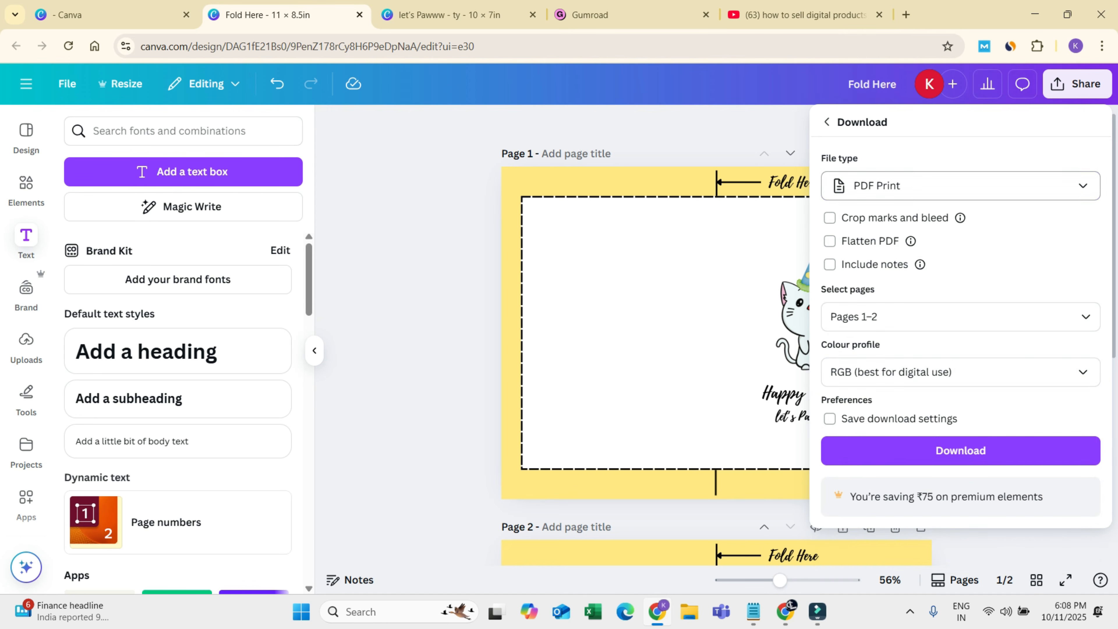
Step: Restrict the export to Page 1 only, download the PDF and check it in the browser's recent downloads
{"action": "left_click", "coordinate": [844, 316]}
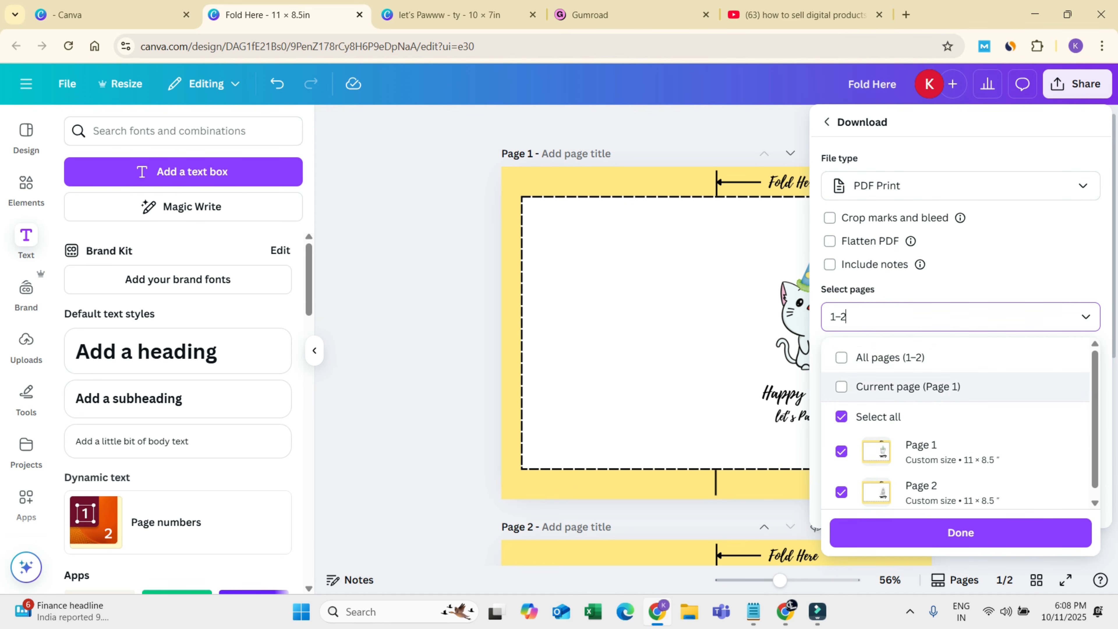
{"action": "left_click", "coordinate": [878, 417]}
{"action": "left_click", "coordinate": [841, 451]}
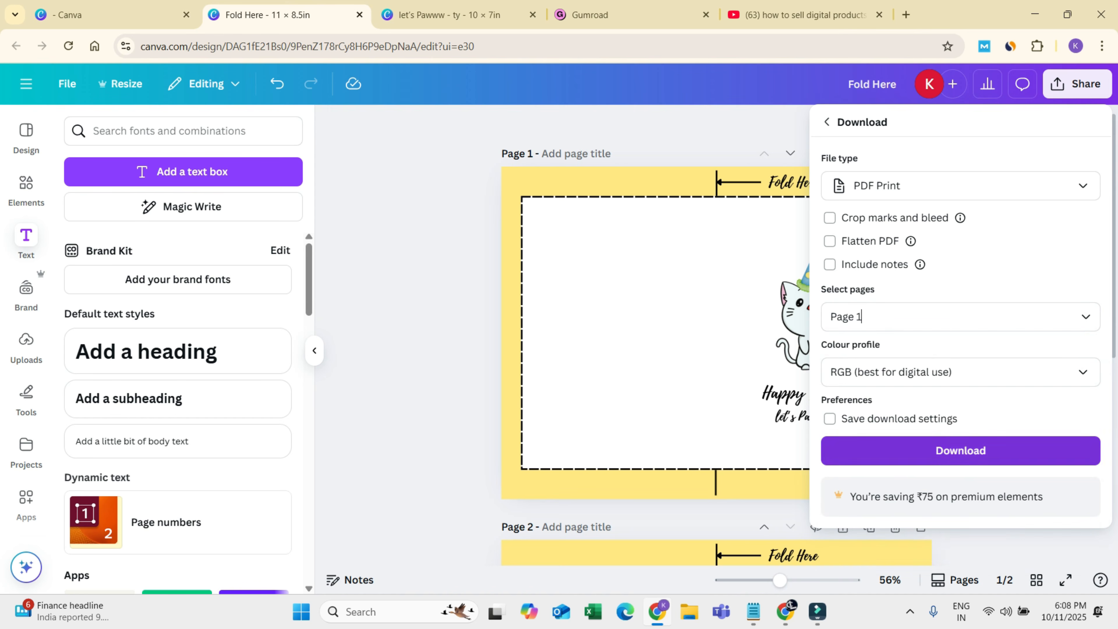
{"action": "left_click", "coordinate": [961, 449]}
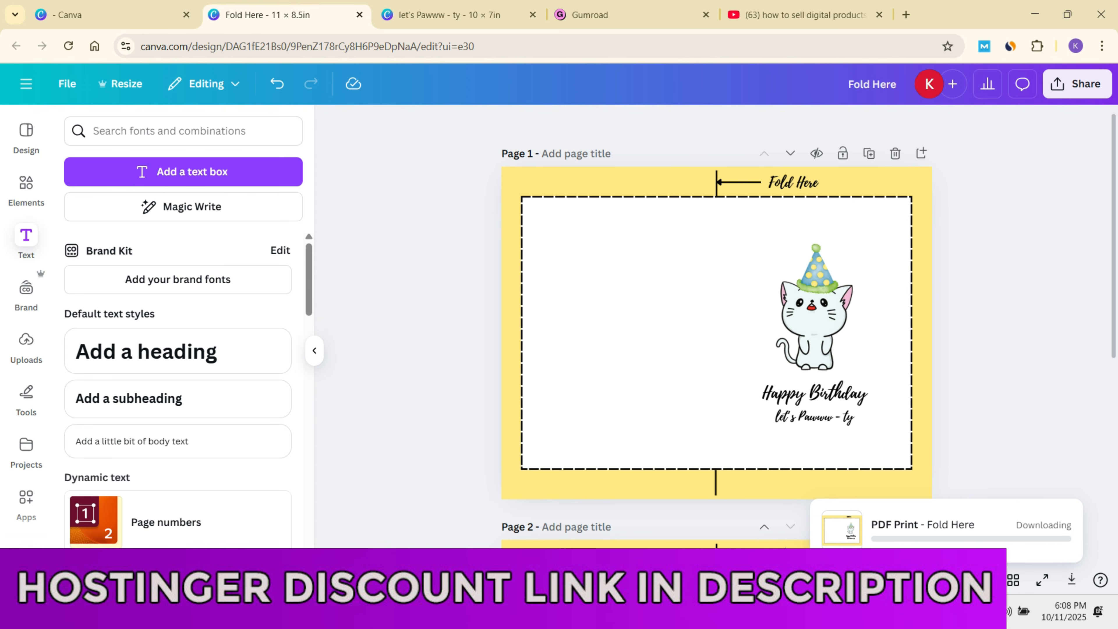
{"action": "left_click", "coordinate": [1049, 46]}
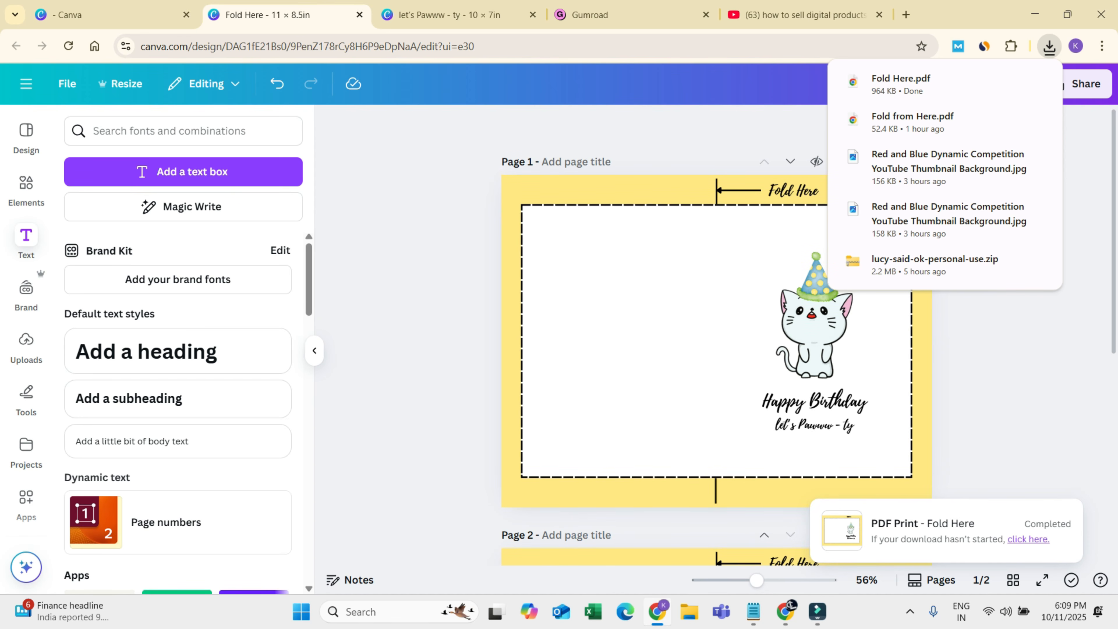
Step: Switch to the Etsy listing for the Funny Cat Meme Birthday Card and examine its enlarged card picture and its price
{"action": "left_click", "coordinate": [607, 14]}
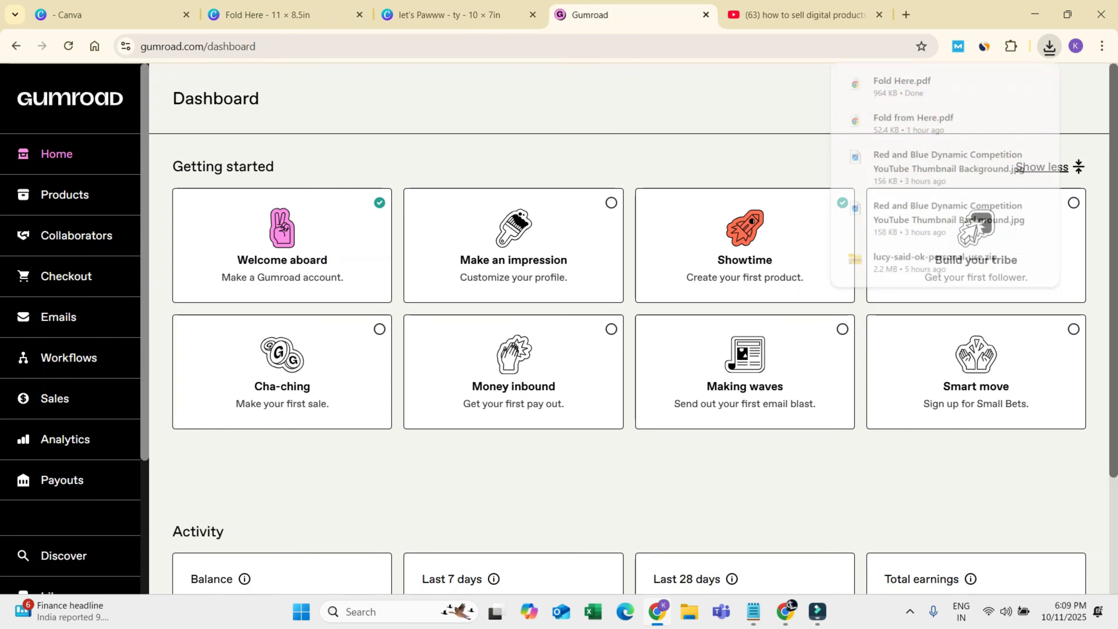
{"action": "left_click", "coordinate": [785, 611]}
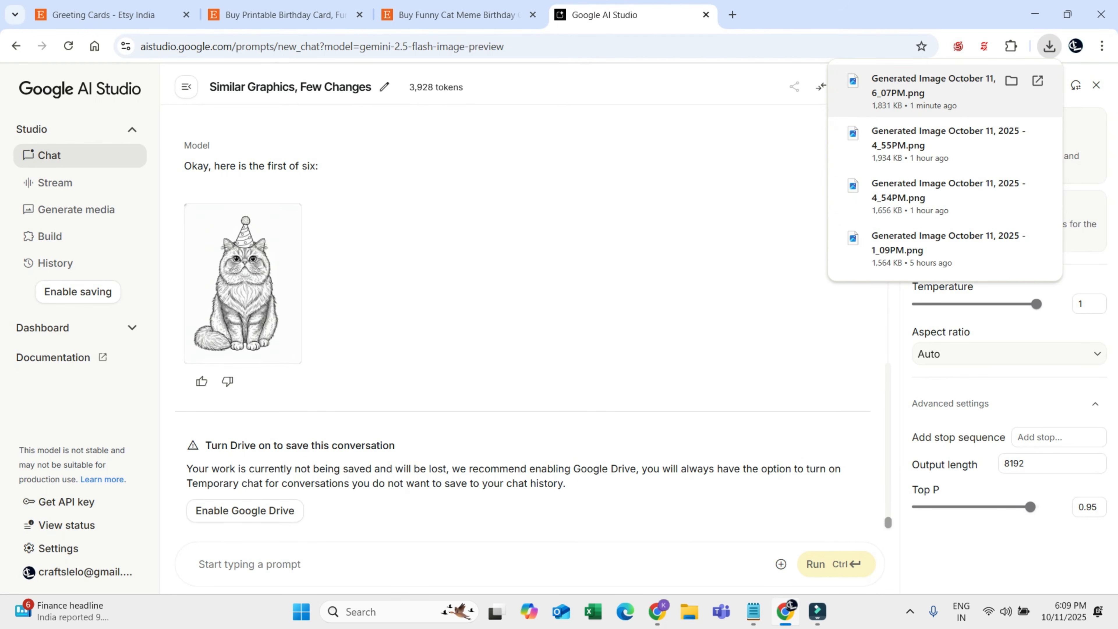
{"action": "left_click", "coordinate": [458, 14]}
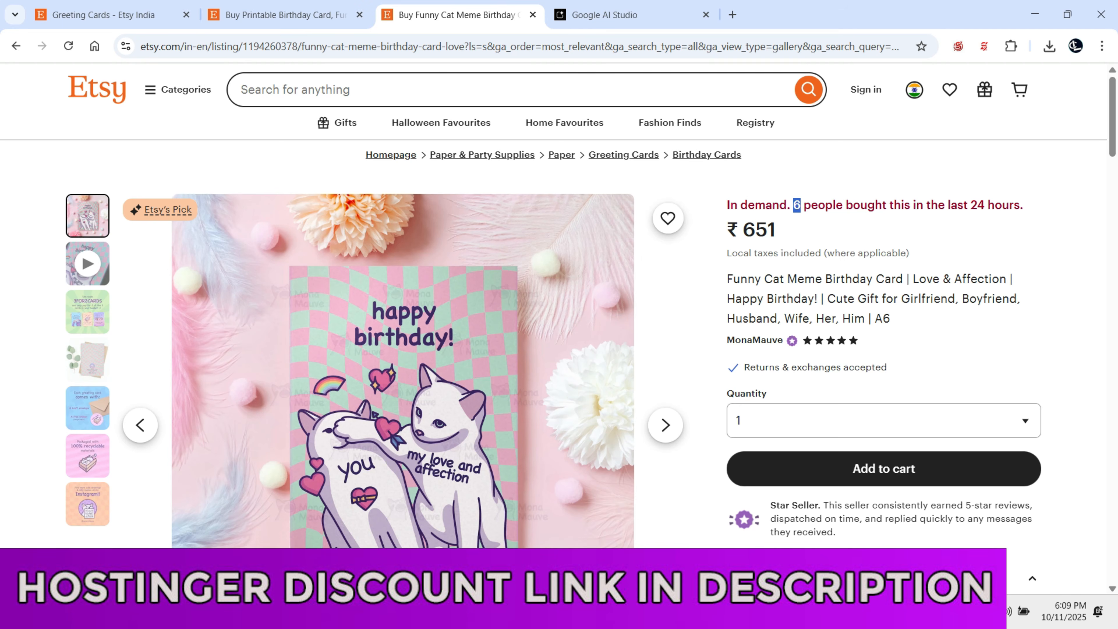
{"action": "left_click", "coordinate": [403, 387]}
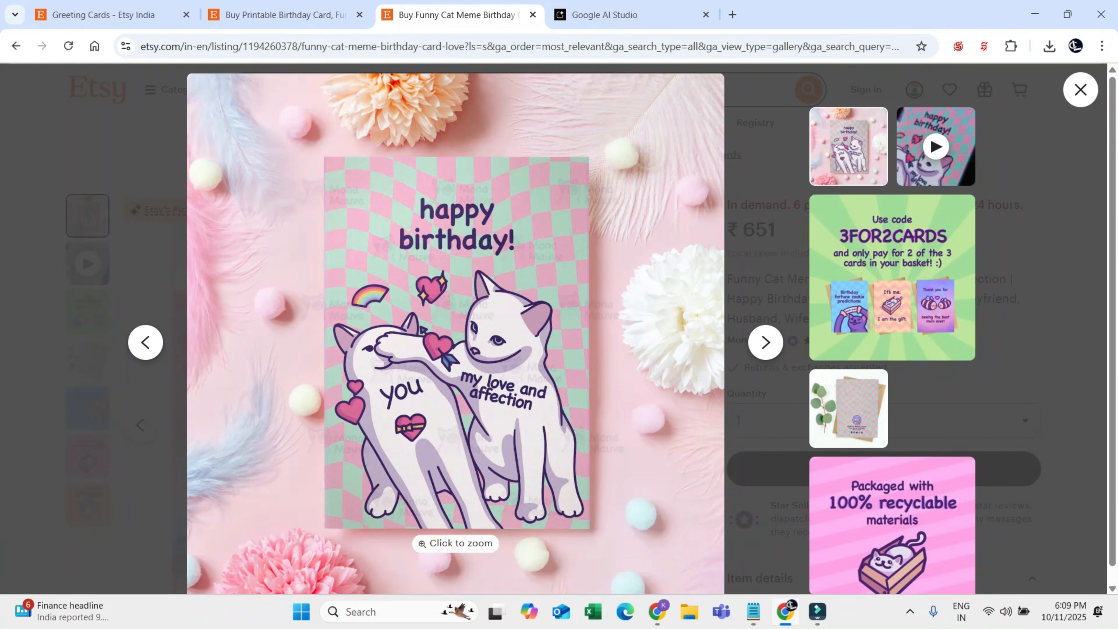
{"action": "key", "text": "Escape"}
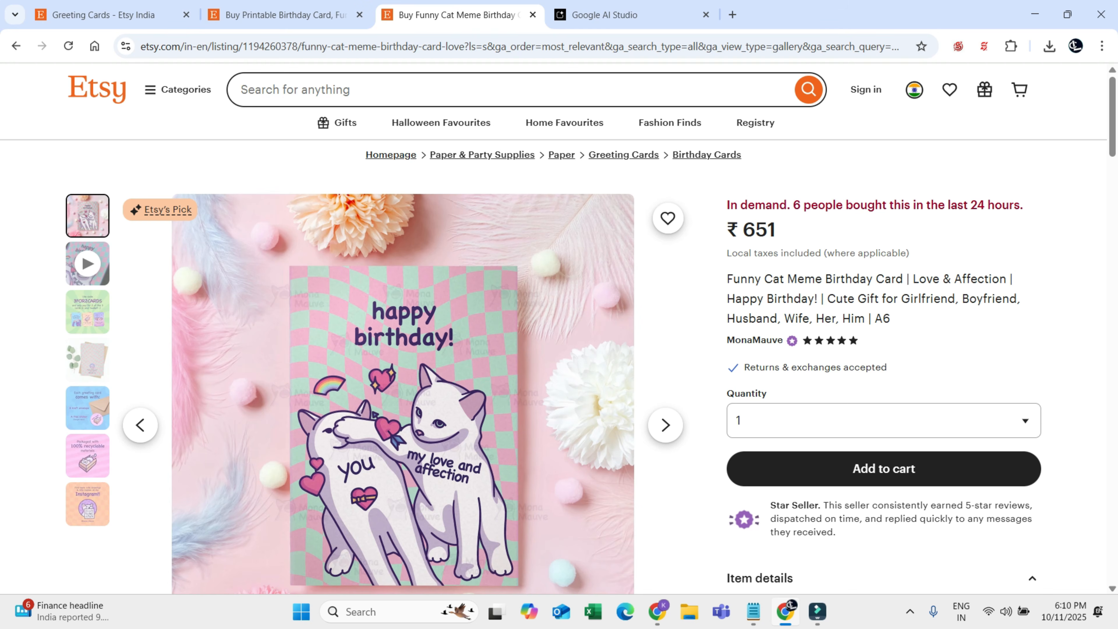
{"action": "left_click_drag", "start_coordinate": [776, 230], "coordinate": [739, 230]}
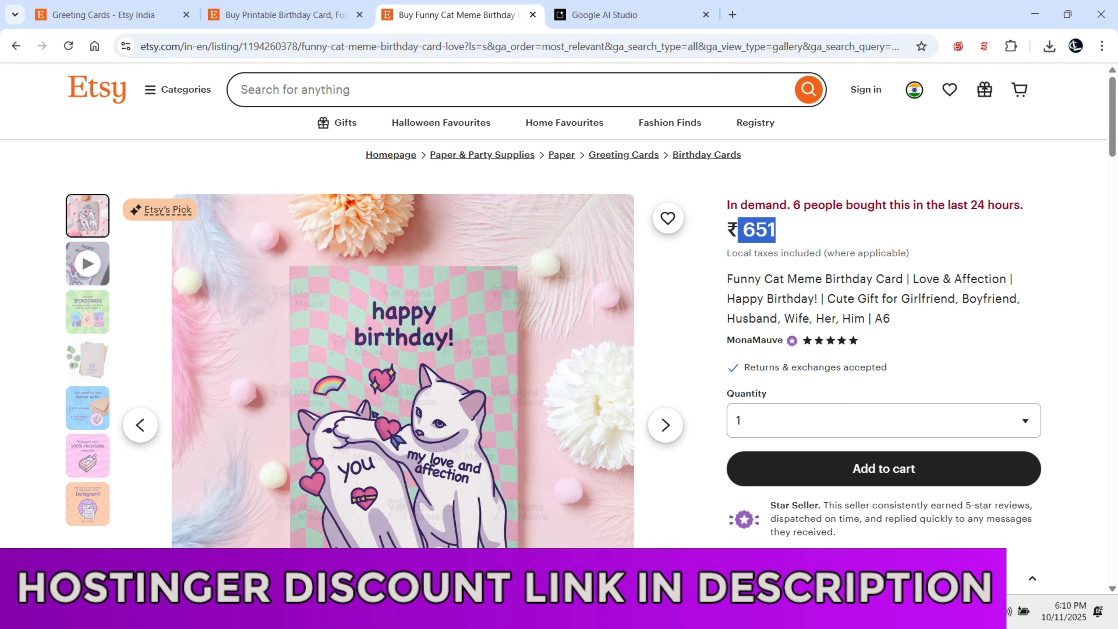
{"action": "left_click", "coordinate": [737, 230]}
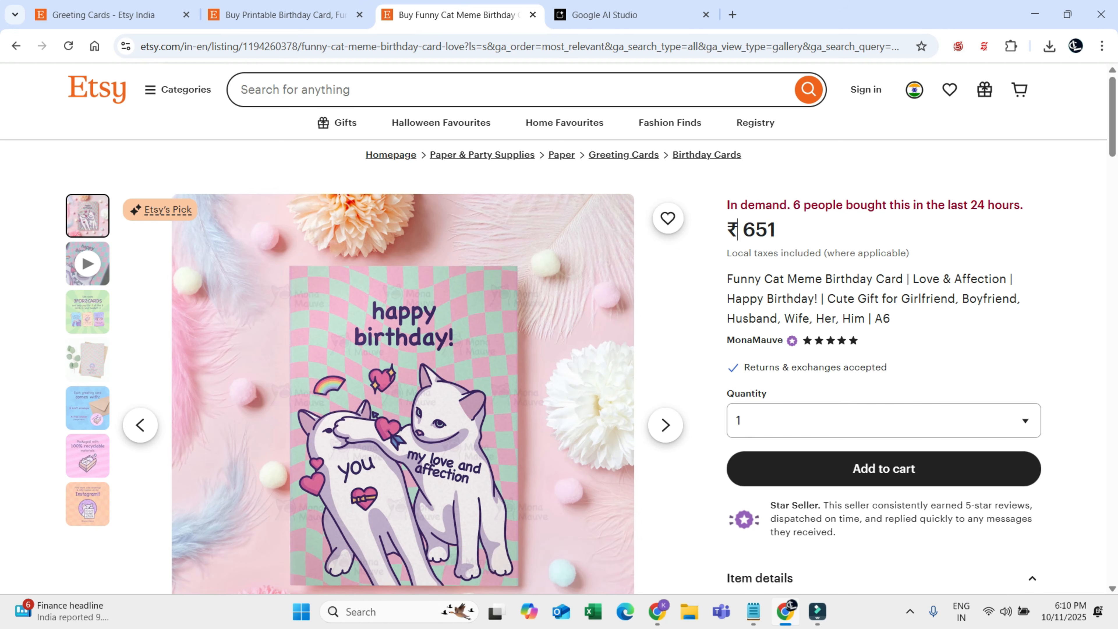
{"action": "left_click_drag", "start_coordinate": [775, 230], "coordinate": [742, 230]}
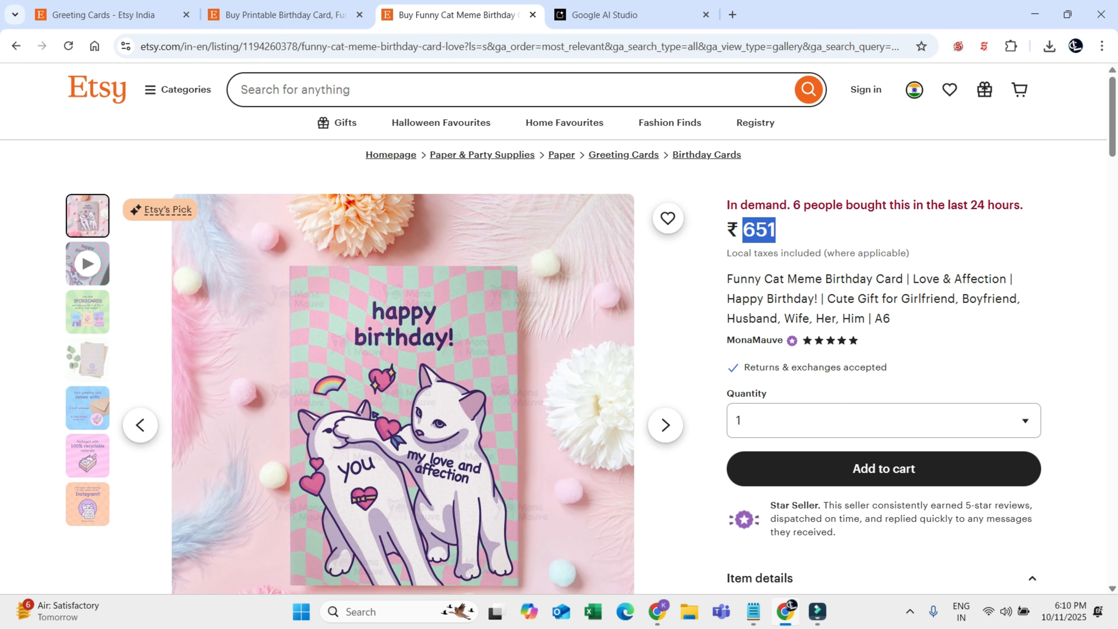
Step: Return to the Gumroad dashboard, view the 10 × 7 in card design, and bring up the YouTube results for "how to sell digital products on gumroad"
{"action": "left_click", "coordinate": [657, 610]}
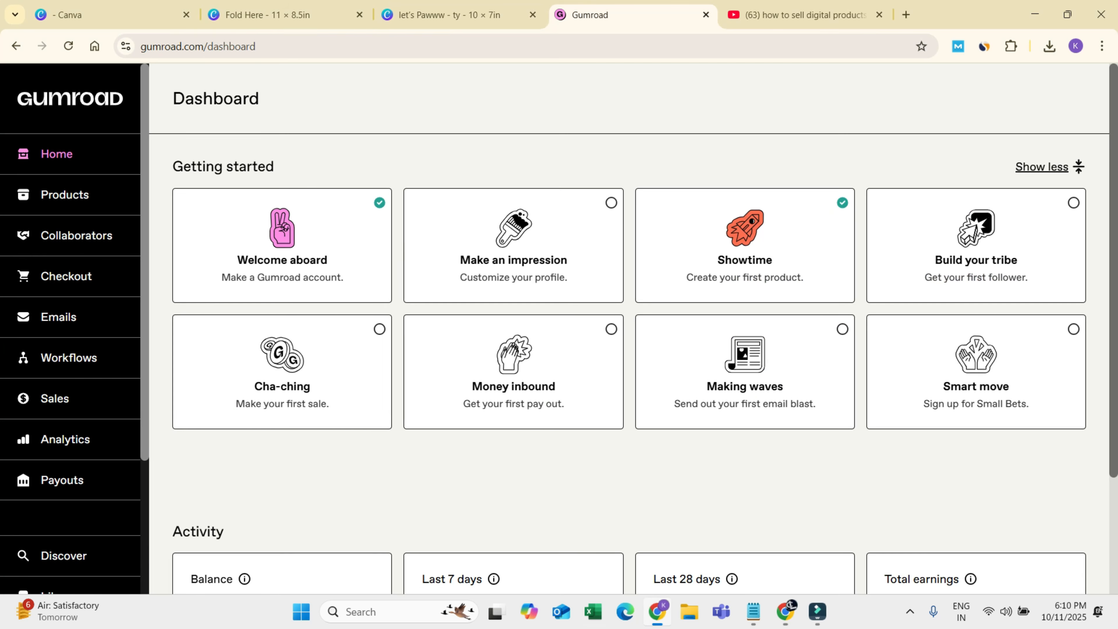
{"action": "left_click", "coordinate": [449, 14]}
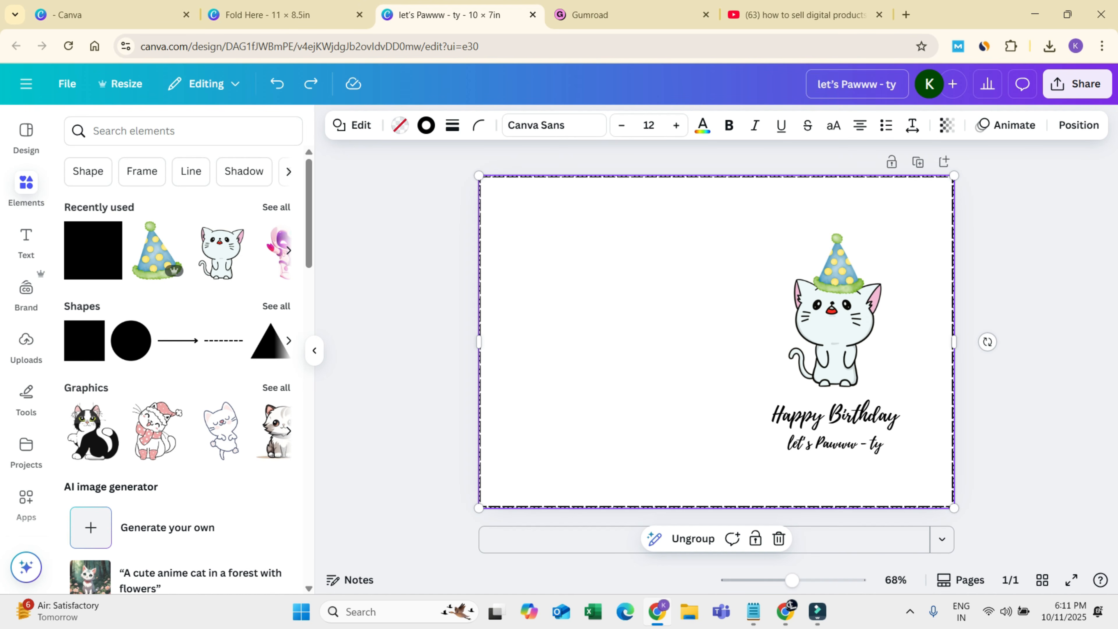
{"action": "left_click", "coordinate": [805, 15]}
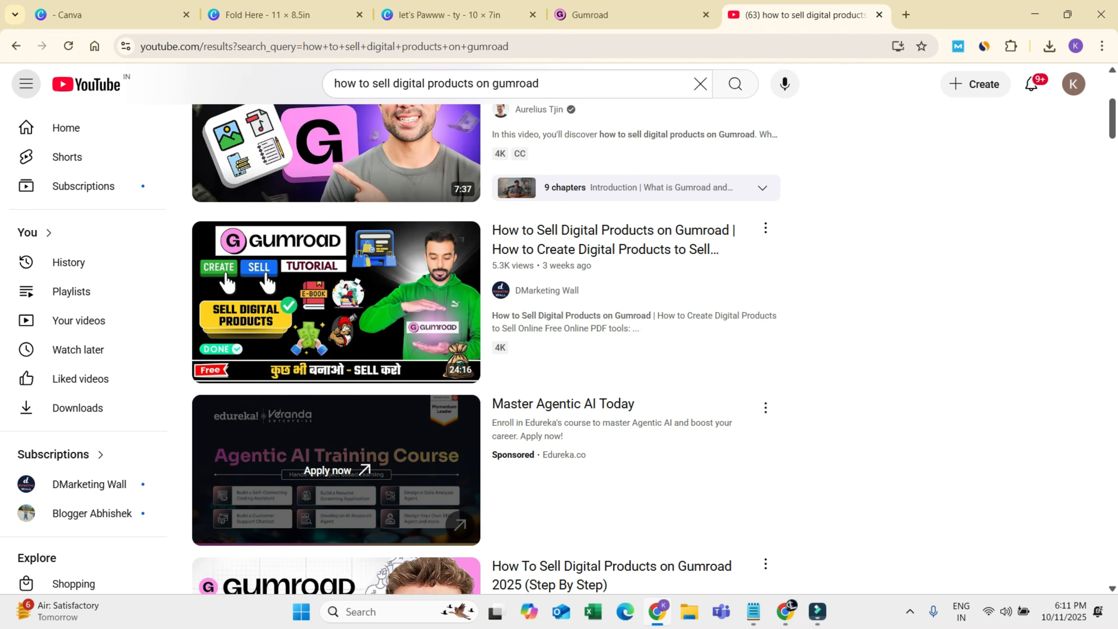